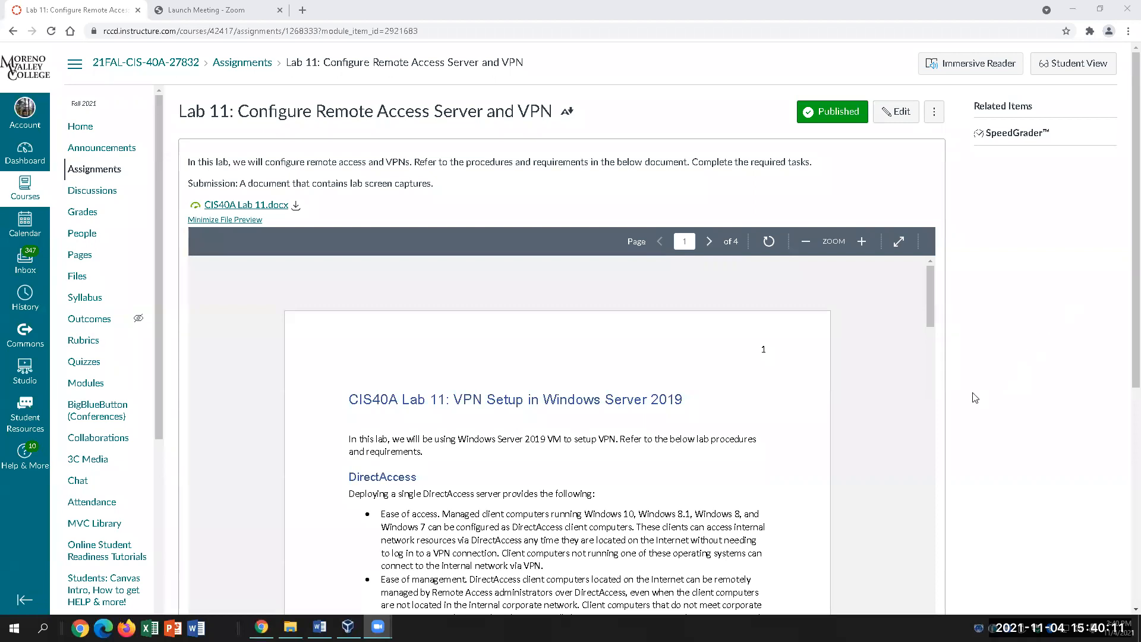
Scroll through the Lab 11 assignment in Canvas, then bring up the Server 2019 VM settings in VirtualBox.
scroll(975, 398, down, 1)
scroll(975, 397, up, 1)
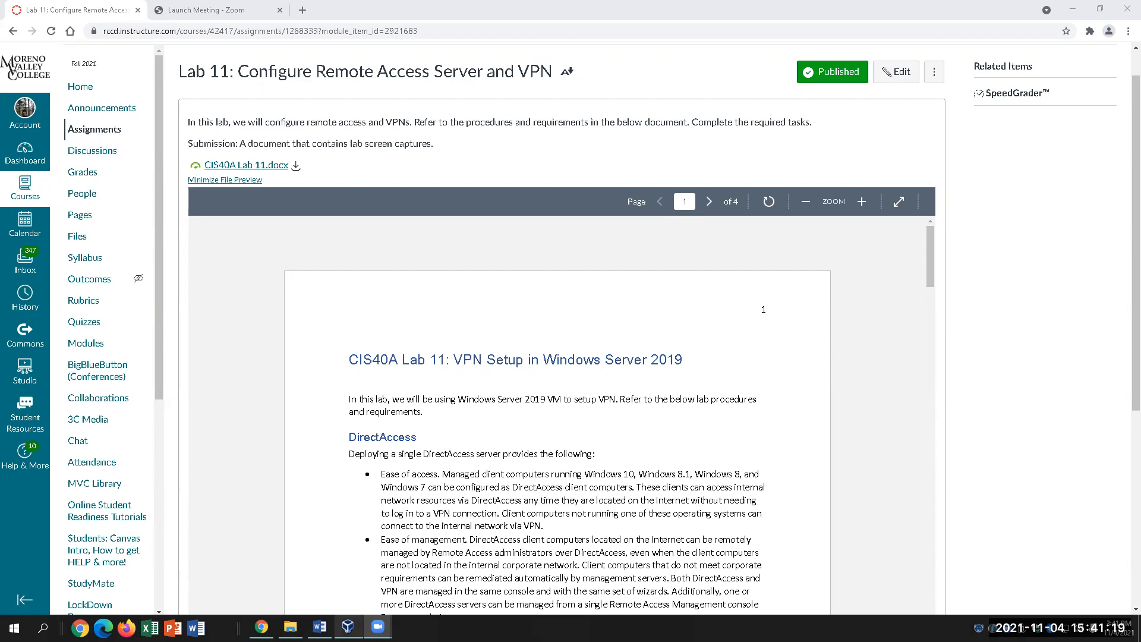
click(348, 626)
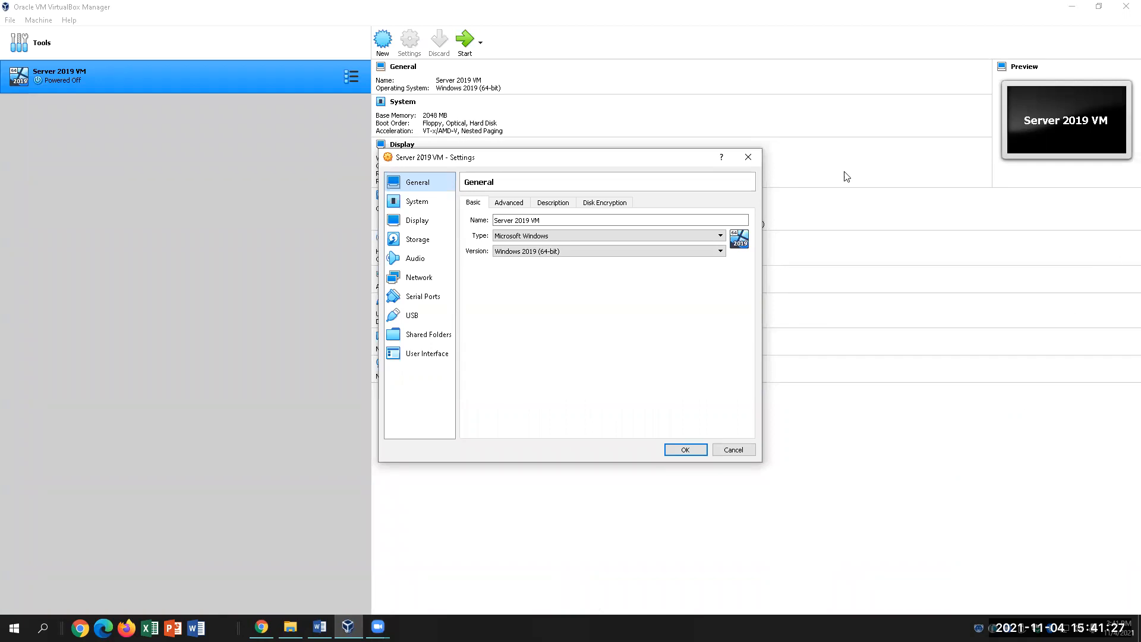
Attach the VM's Adapter 1 as Bridged Adapter on the Killer E2500 Gigabit Ethernet Controller #2.
click(747, 158)
click(409, 41)
click(419, 277)
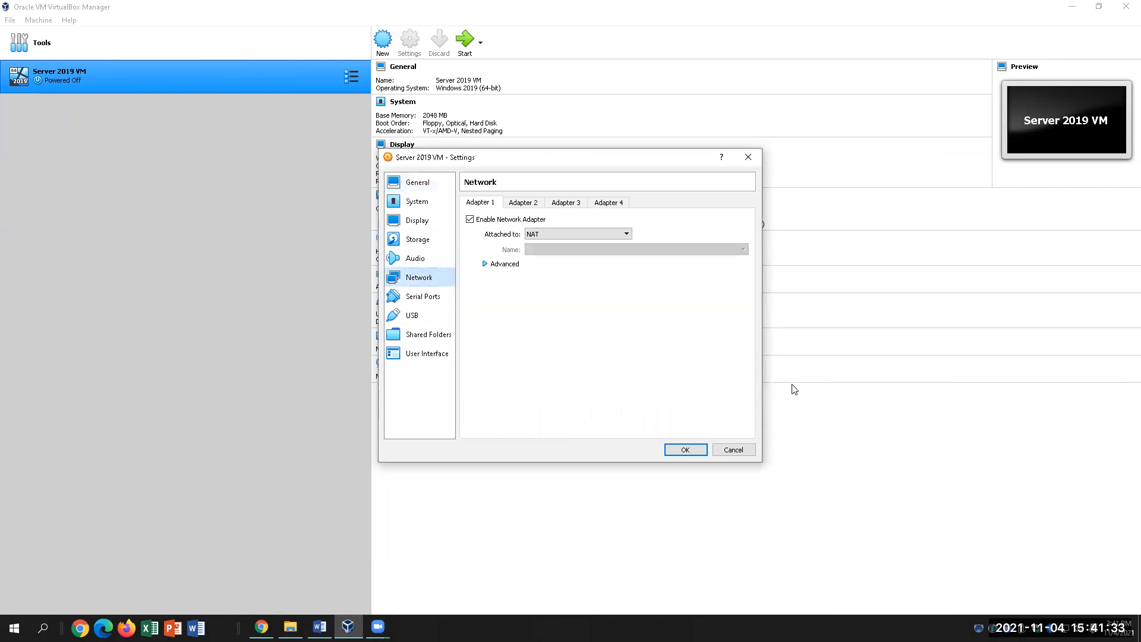
click(607, 234)
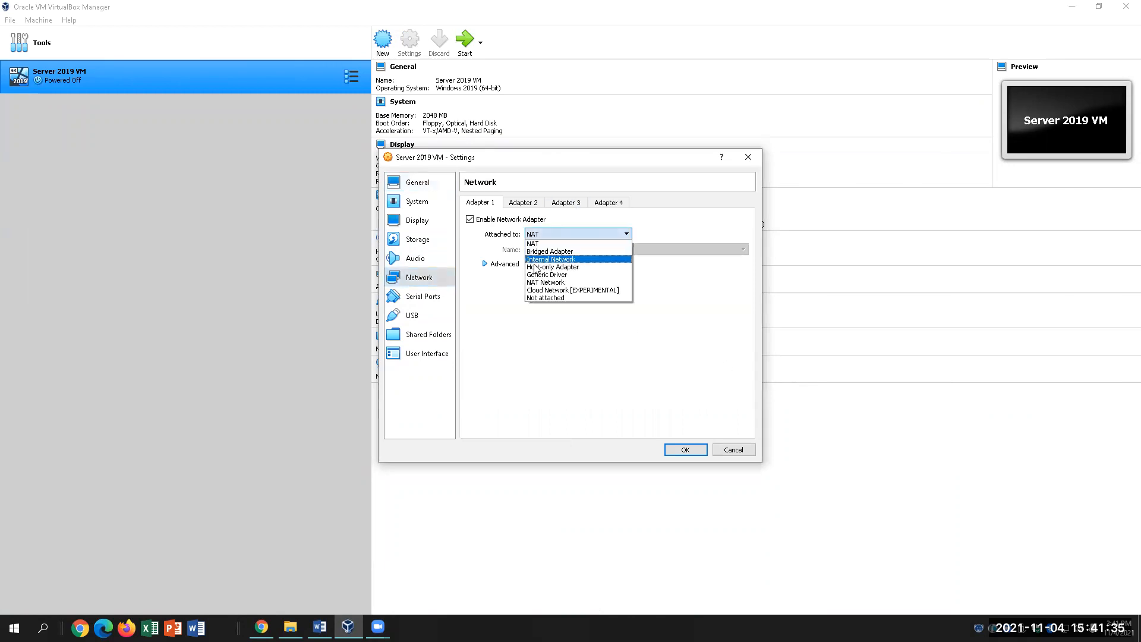
click(550, 252)
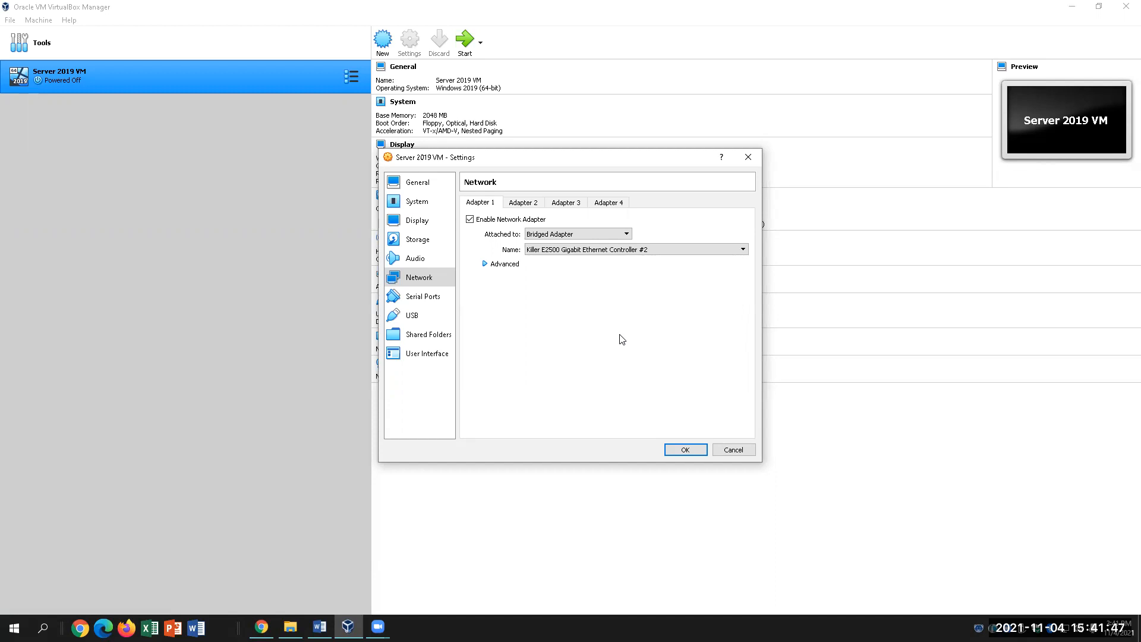
click(637, 250)
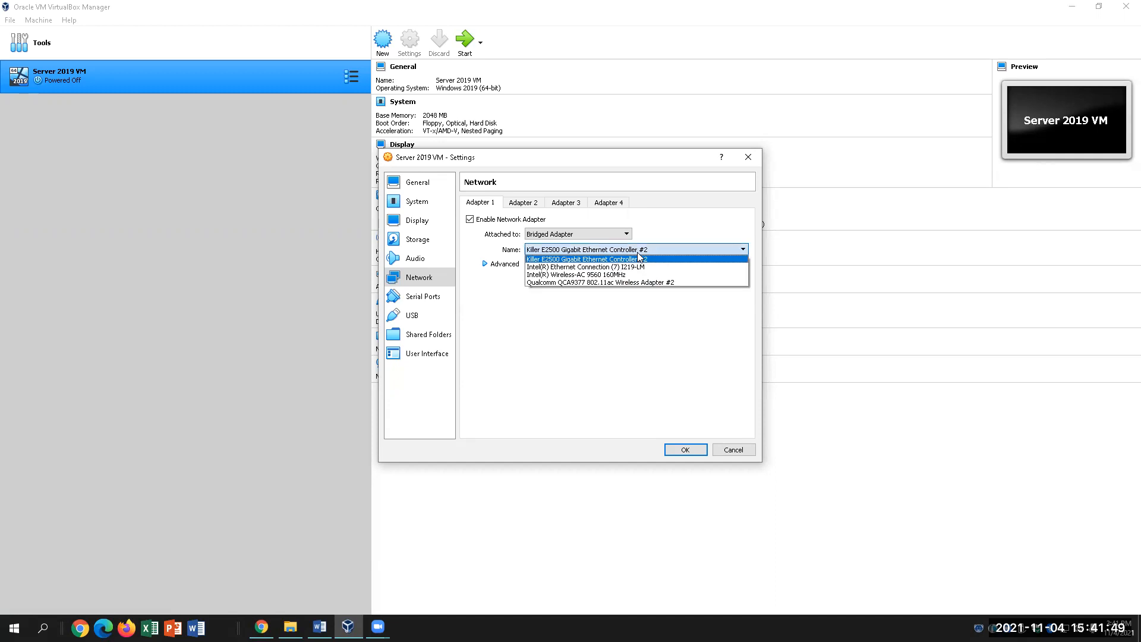
click(679, 351)
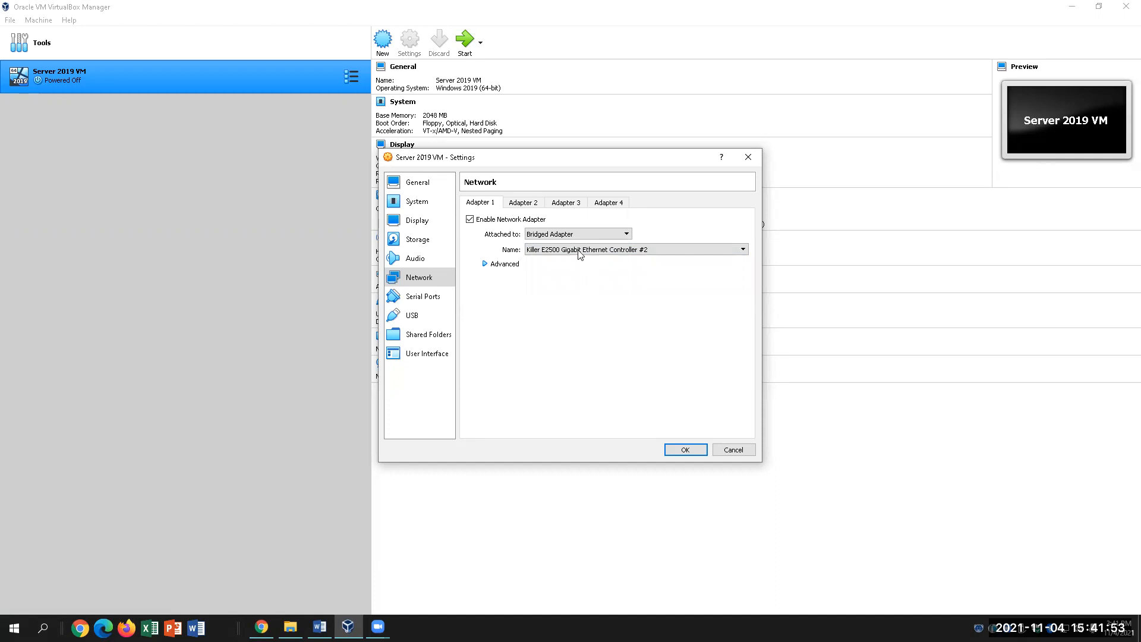
click(529, 202)
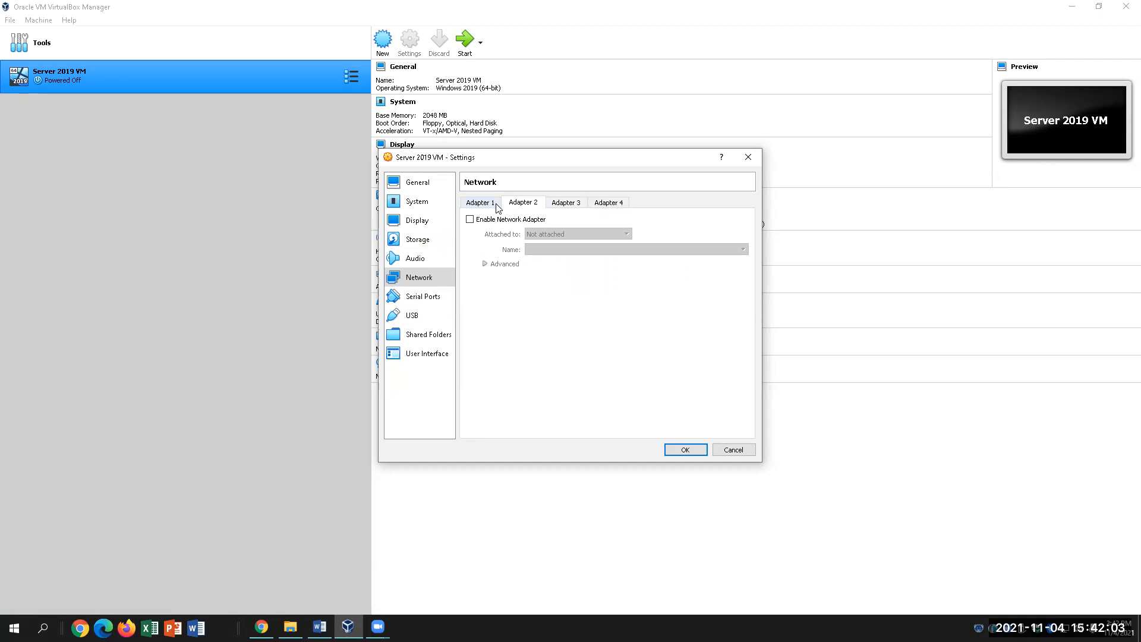
Enable Adapter 2 as Not attached and keep Adapter 1 bridged to the Killer E2500 controller.
click(483, 221)
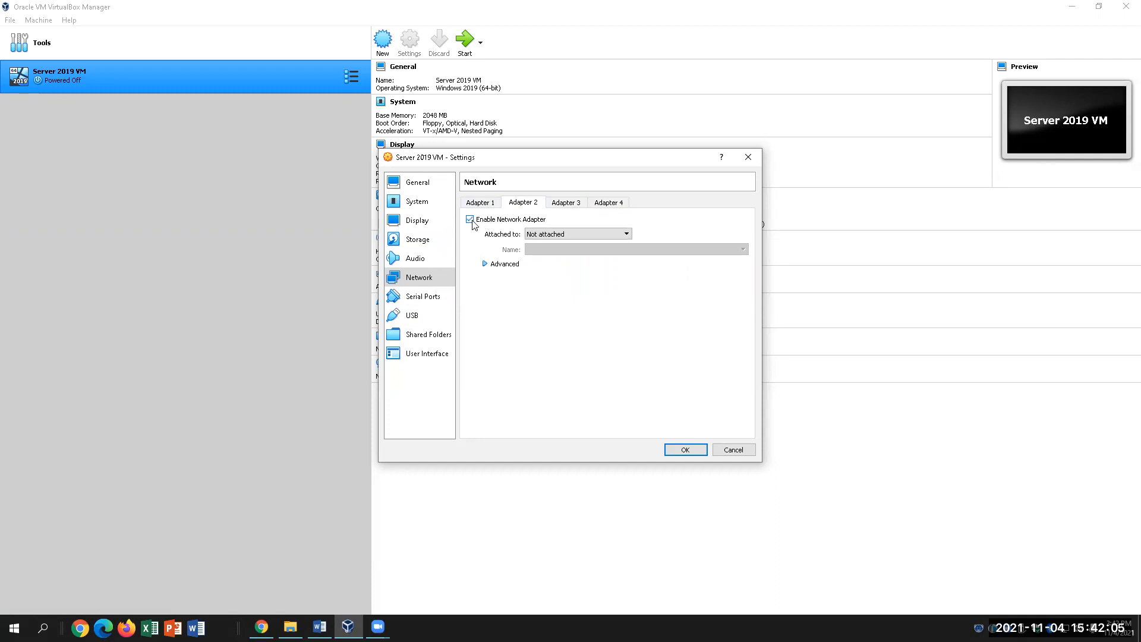
click(594, 237)
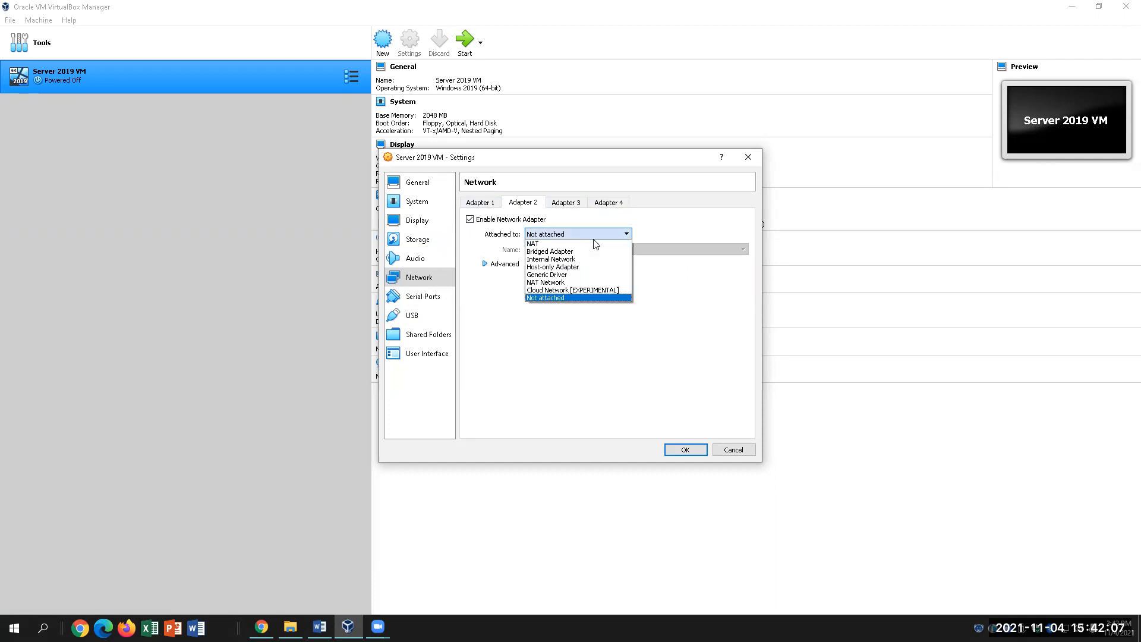
click(710, 311)
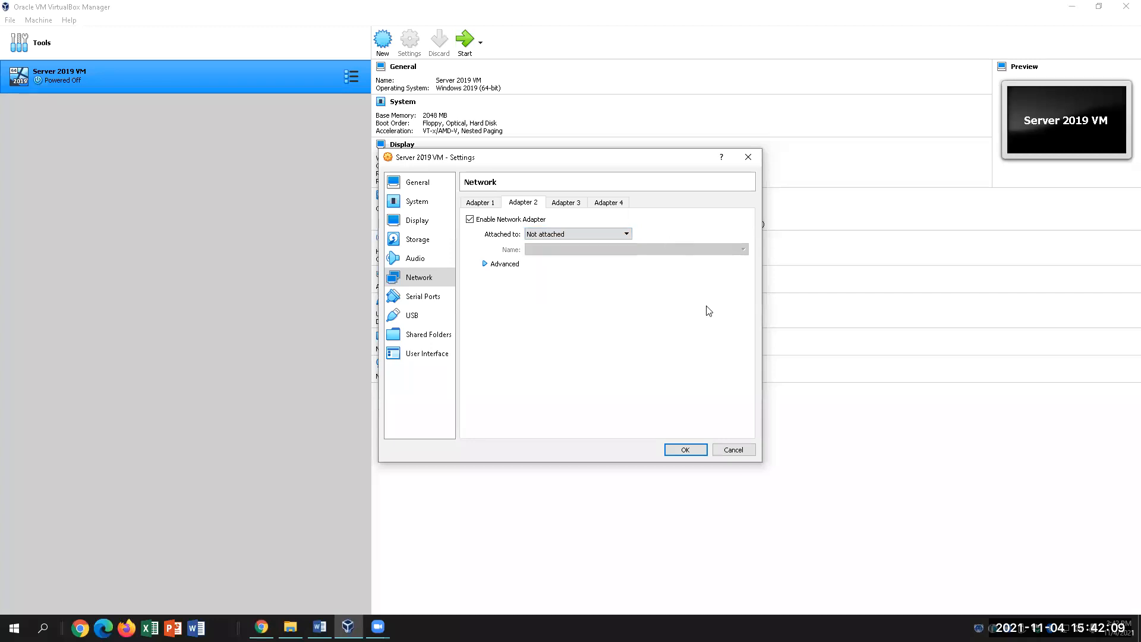
click(478, 202)
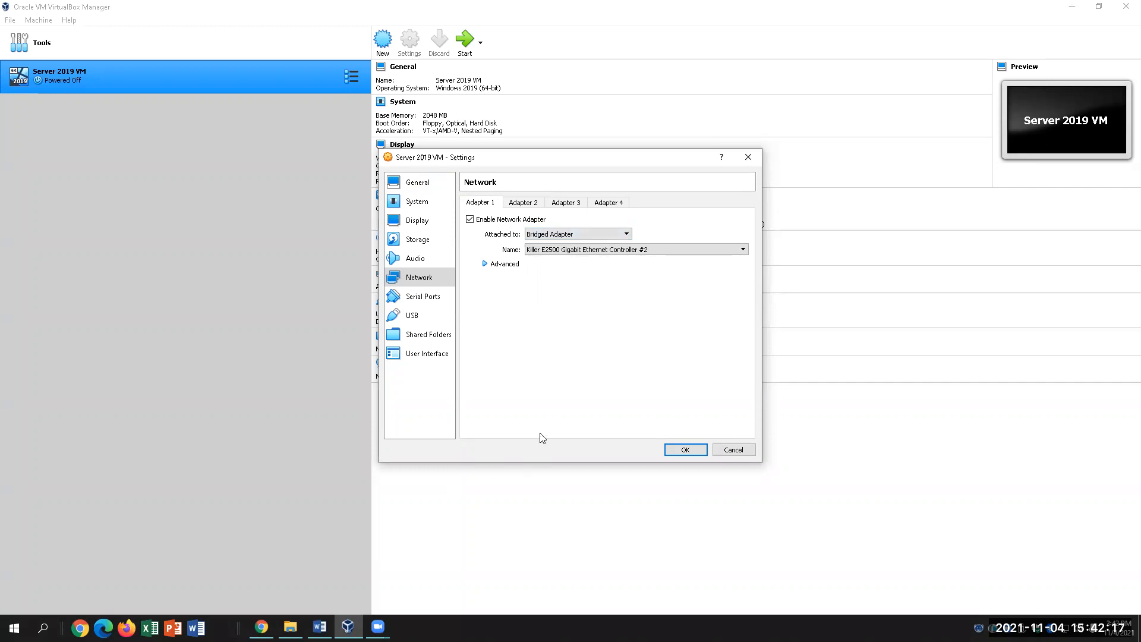
click(588, 246)
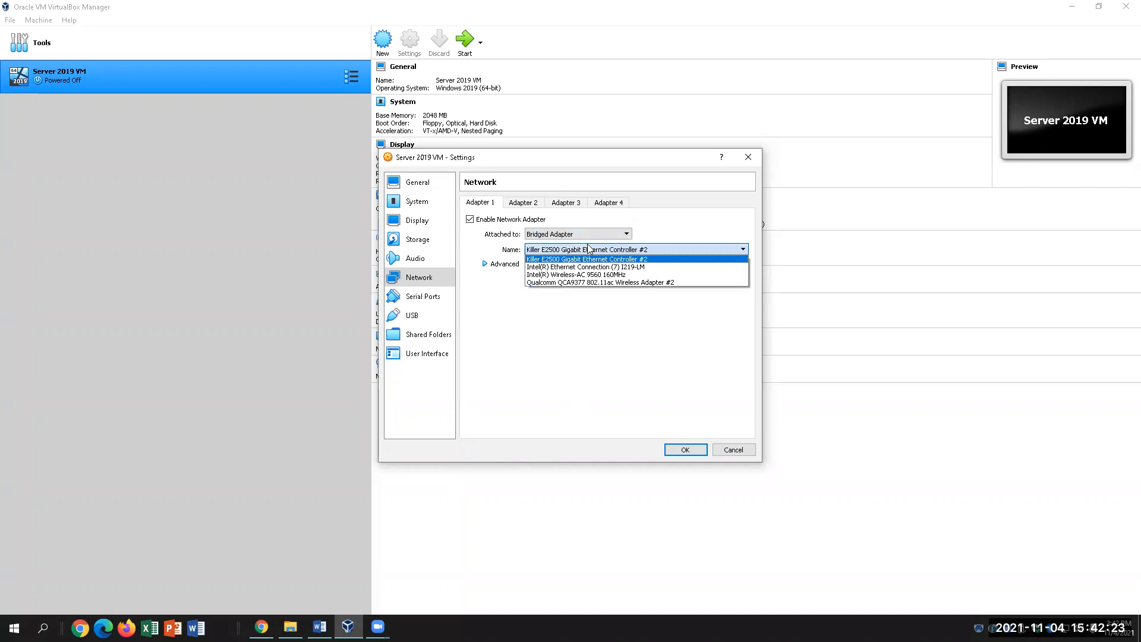
click(562, 361)
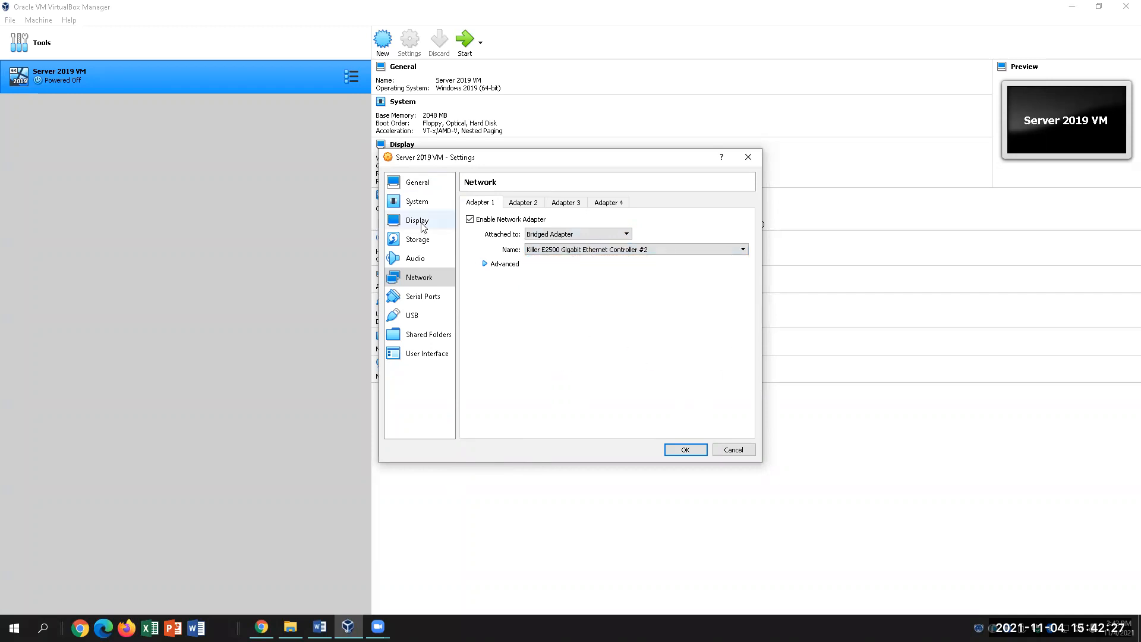
Save the network settings, start the Server 2019 VM and switch to the Word lab document.
click(685, 449)
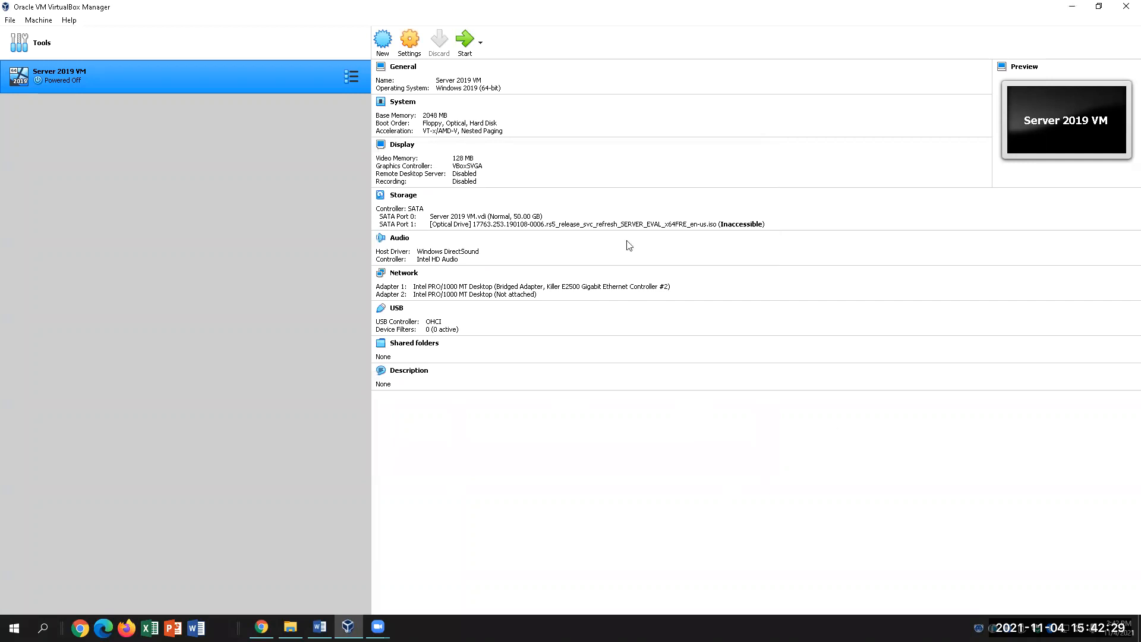
click(468, 47)
click(320, 627)
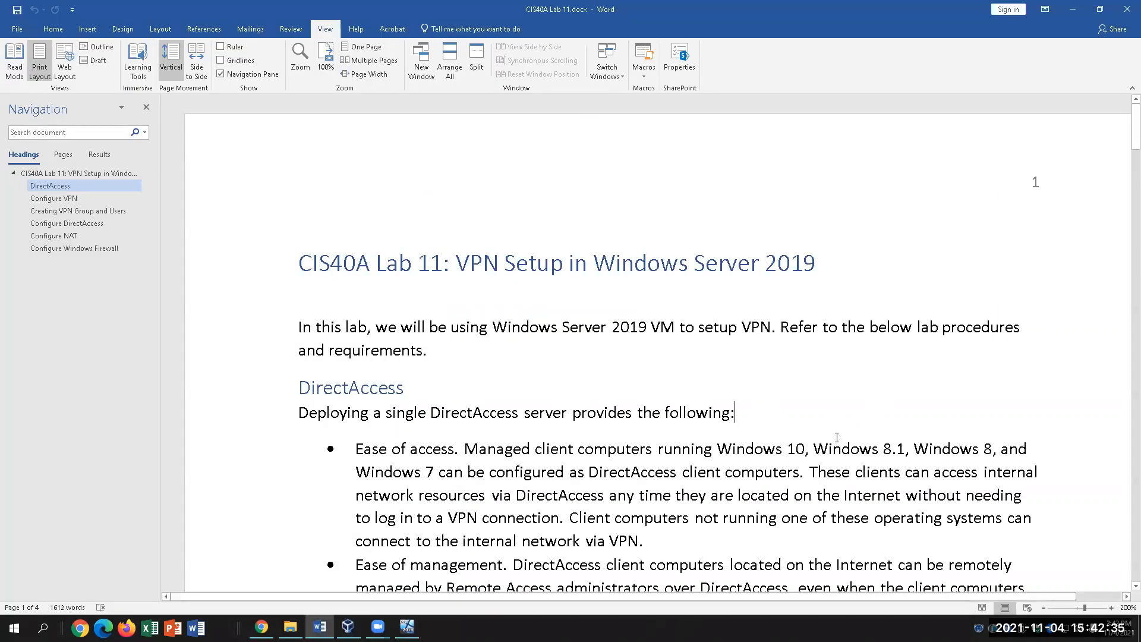
Close Word's Navigation pane and scroll down to the DirectAccess section of the Lab 11 document.
scroll(837, 438, down, 2)
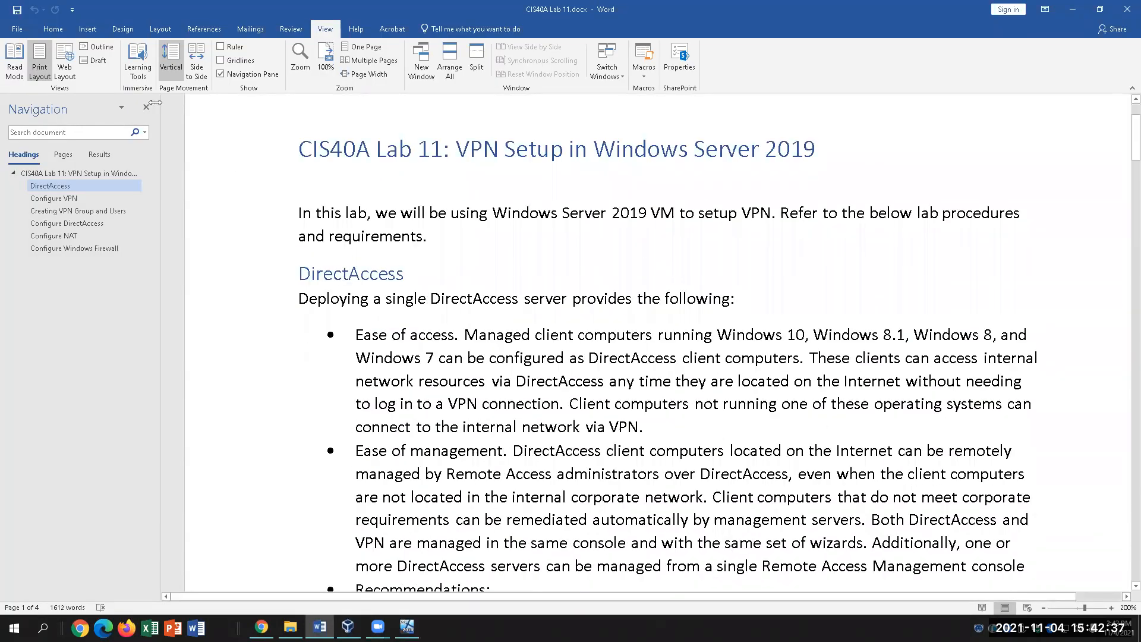
click(146, 107)
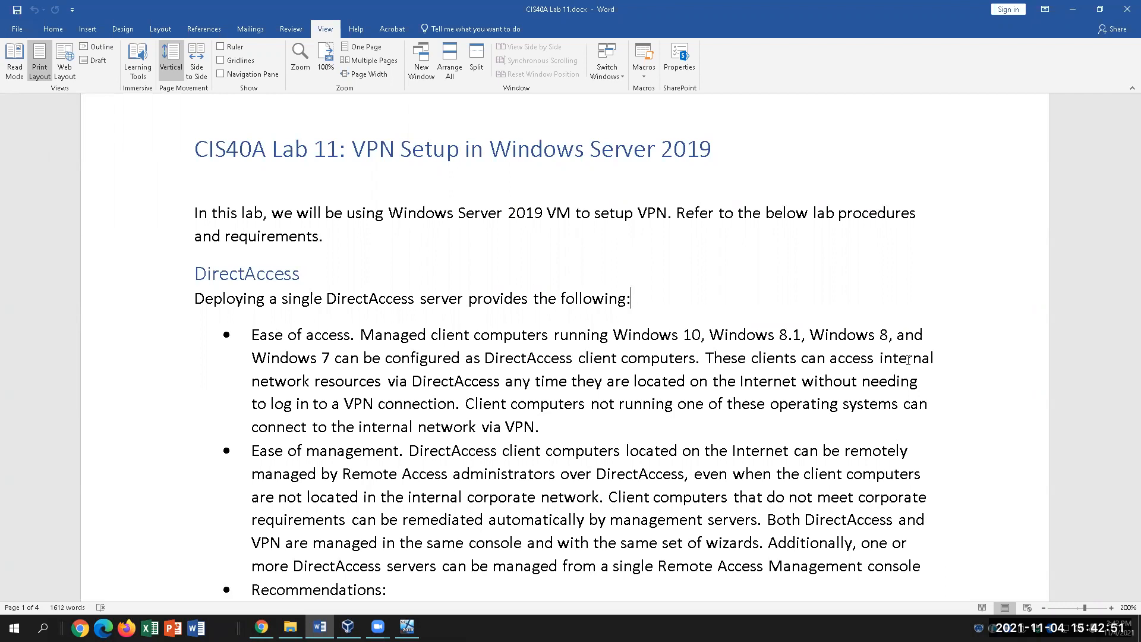
scroll(792, 280, down, 1)
scroll(791, 280, down, 1)
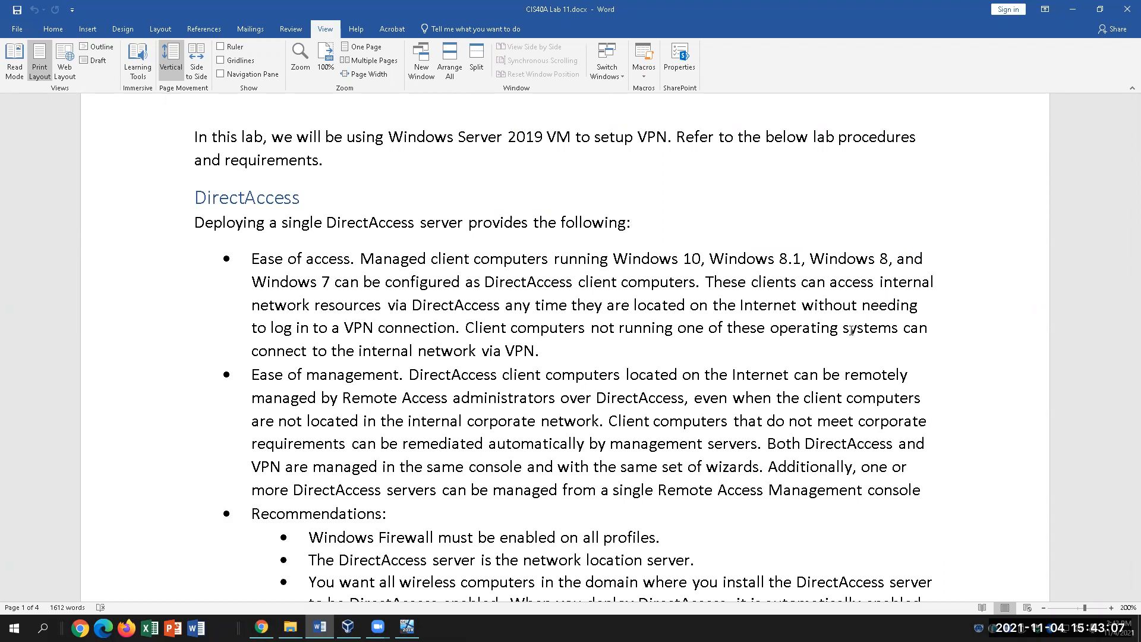
scroll(619, 371, down, 1)
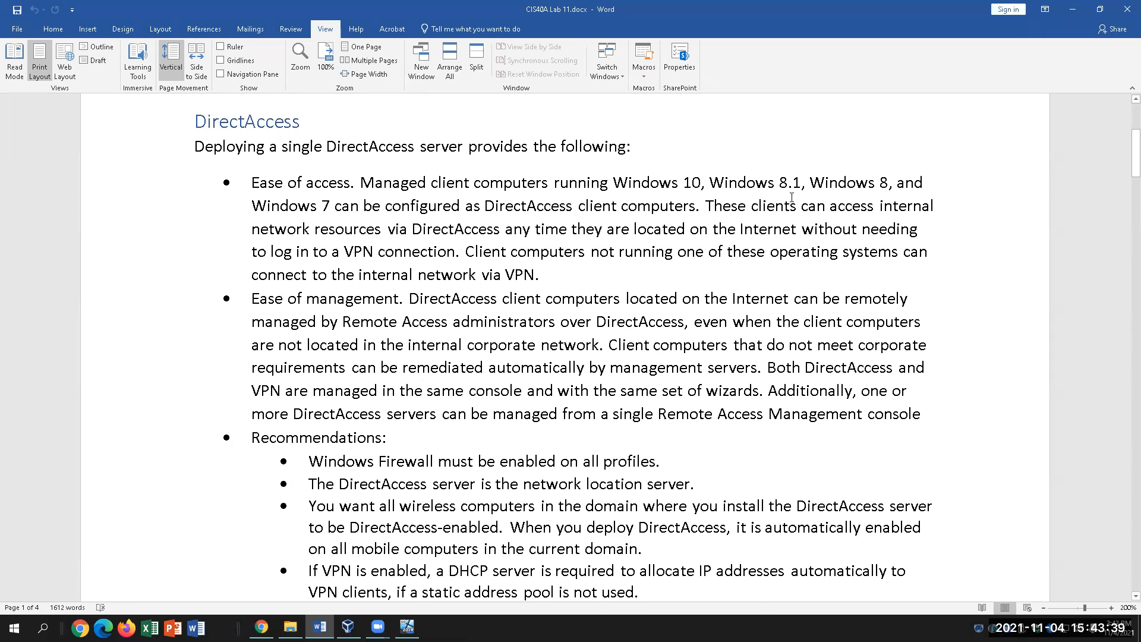
click(724, 183)
click(615, 277)
scroll(730, 426, down, 1)
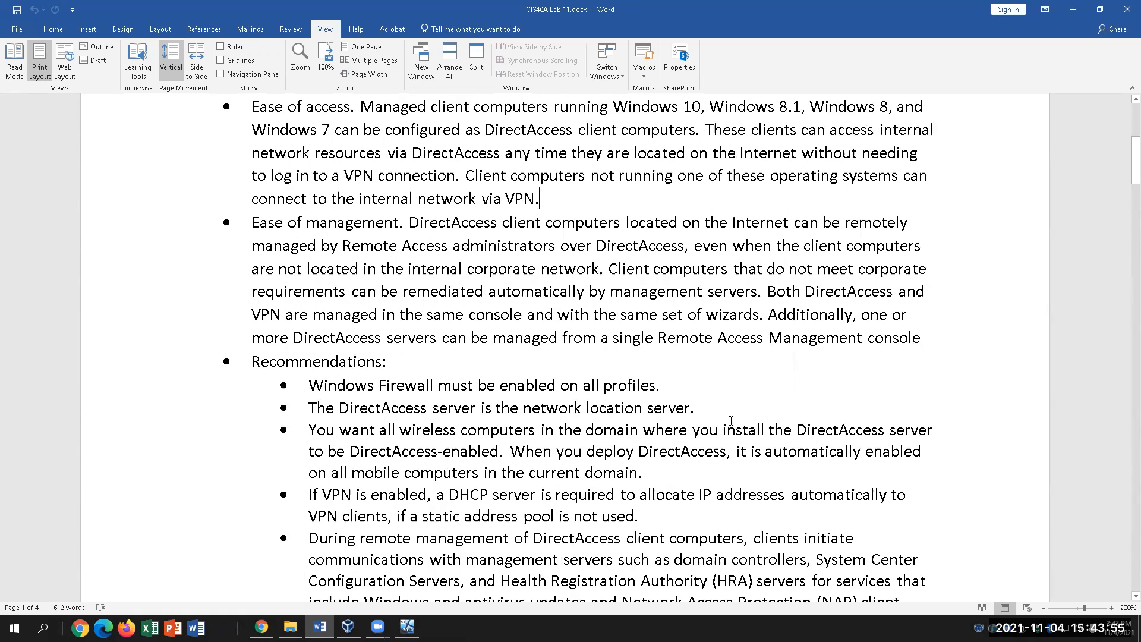
click(729, 152)
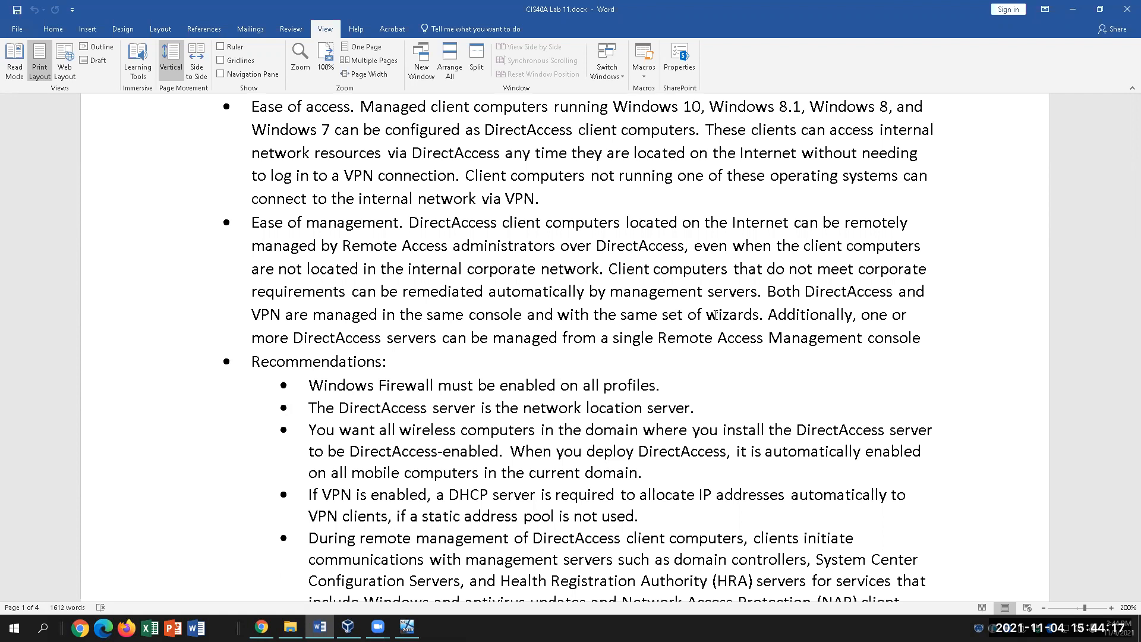
scroll(612, 419, down, 2)
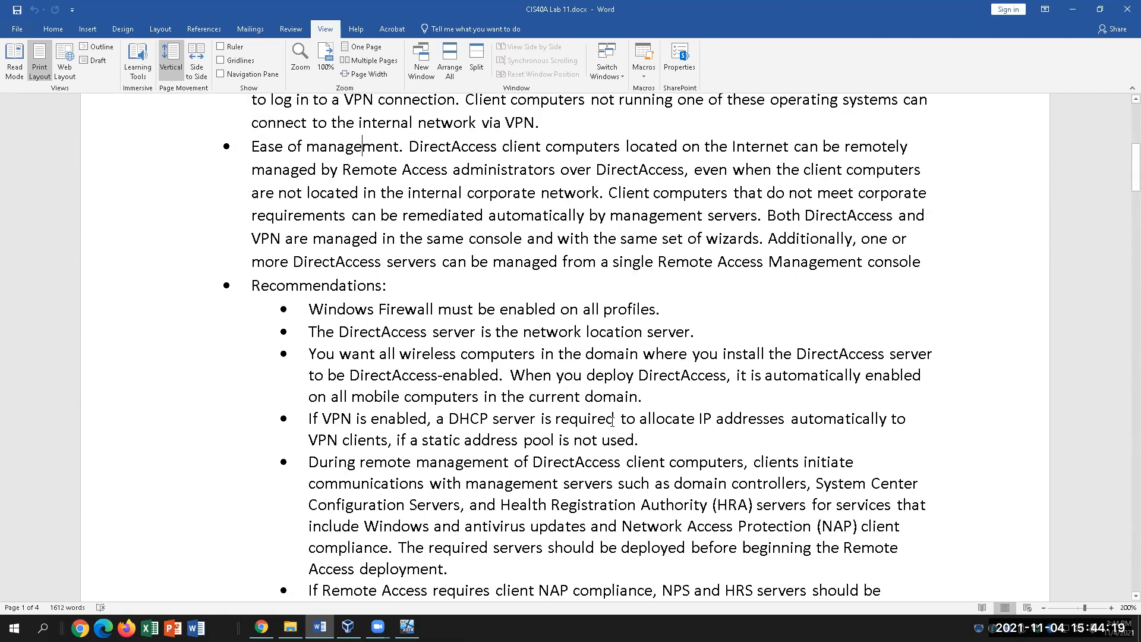
scroll(613, 420, down, 3)
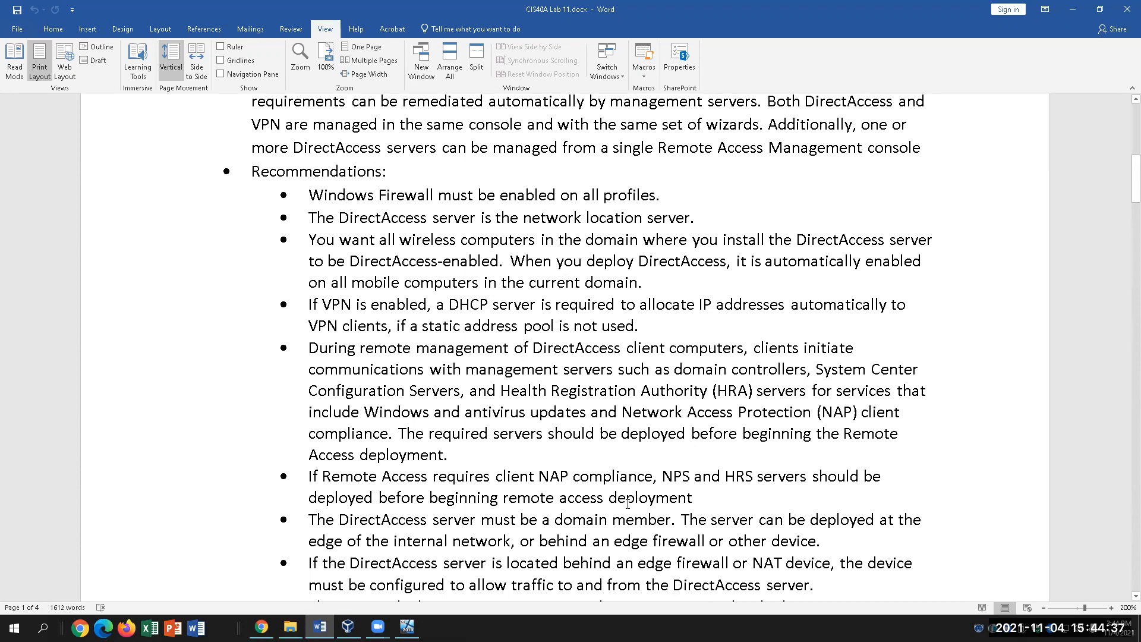
scroll(633, 496, down, 1)
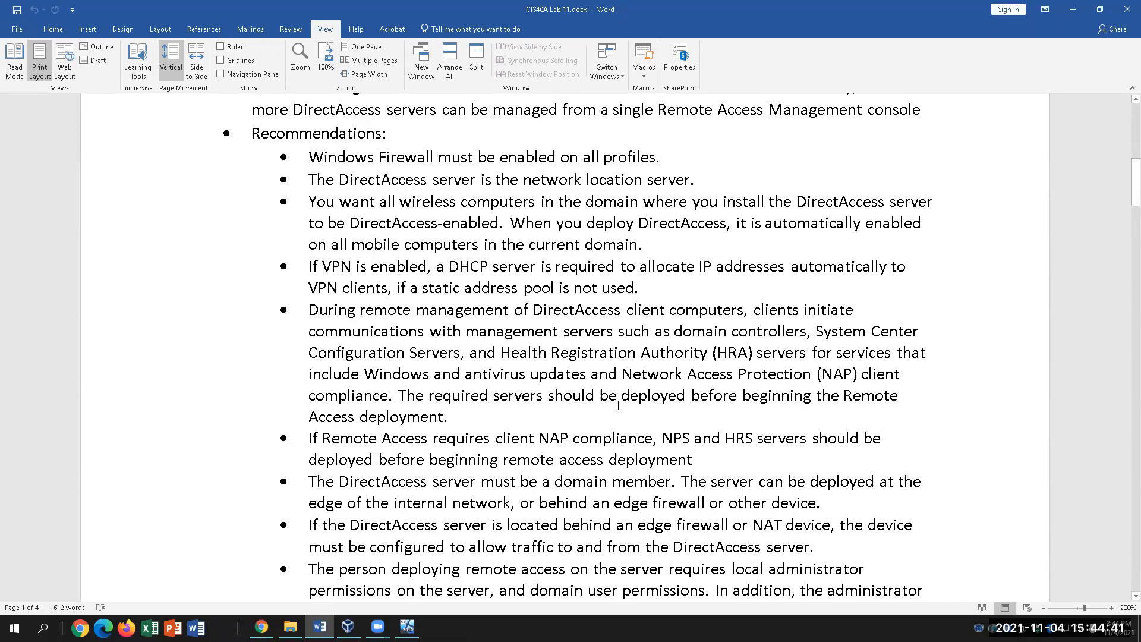
click(676, 157)
click(392, 180)
click(709, 180)
click(517, 217)
scroll(620, 280, down, 1)
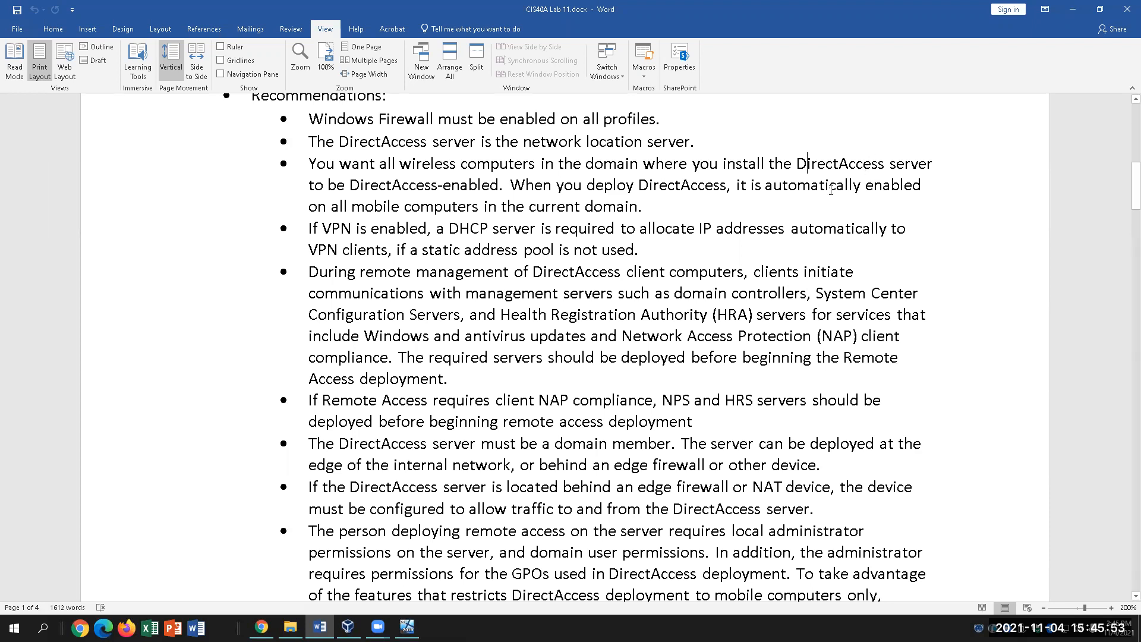
click(684, 205)
click(804, 163)
click(458, 165)
click(657, 210)
click(456, 207)
click(603, 206)
click(664, 248)
scroll(673, 265, down, 1)
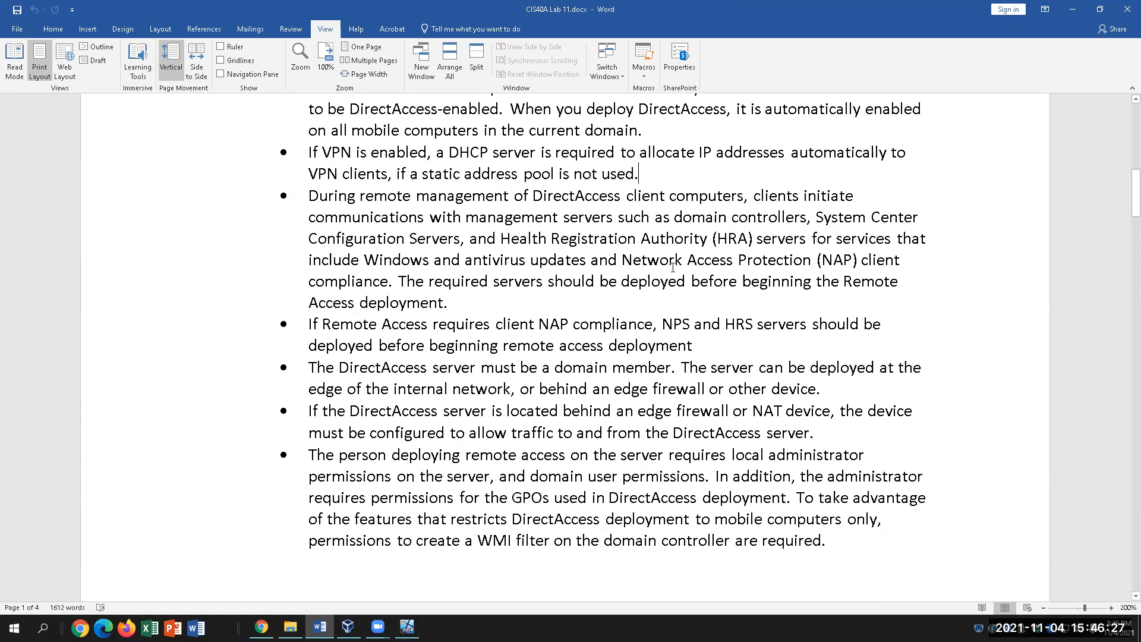
drag(449, 153, 620, 153)
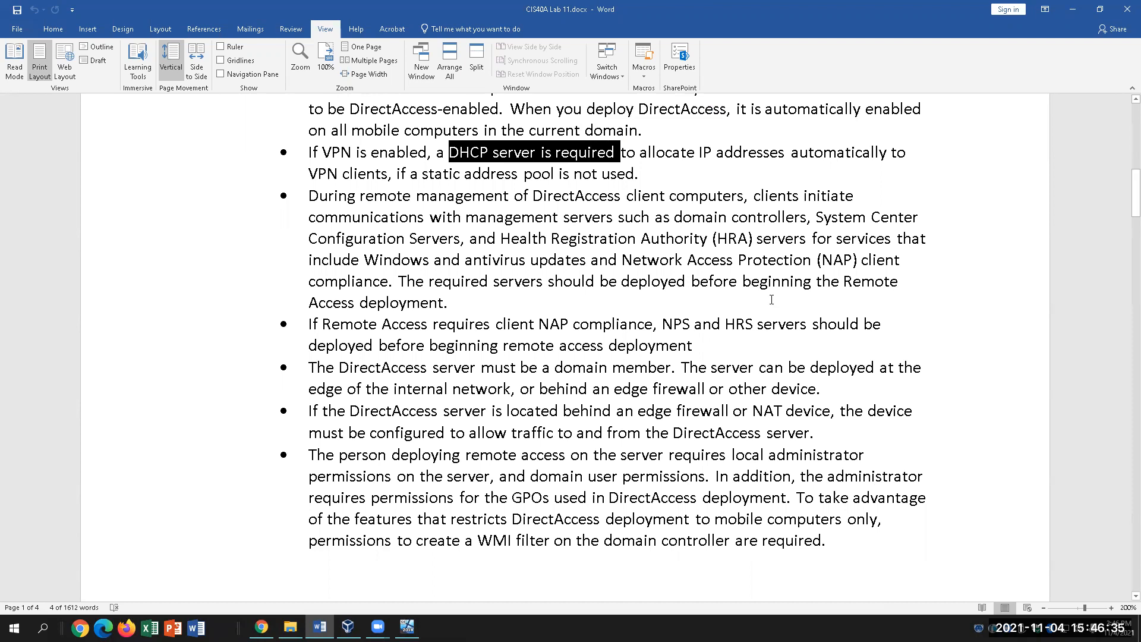
click(691, 179)
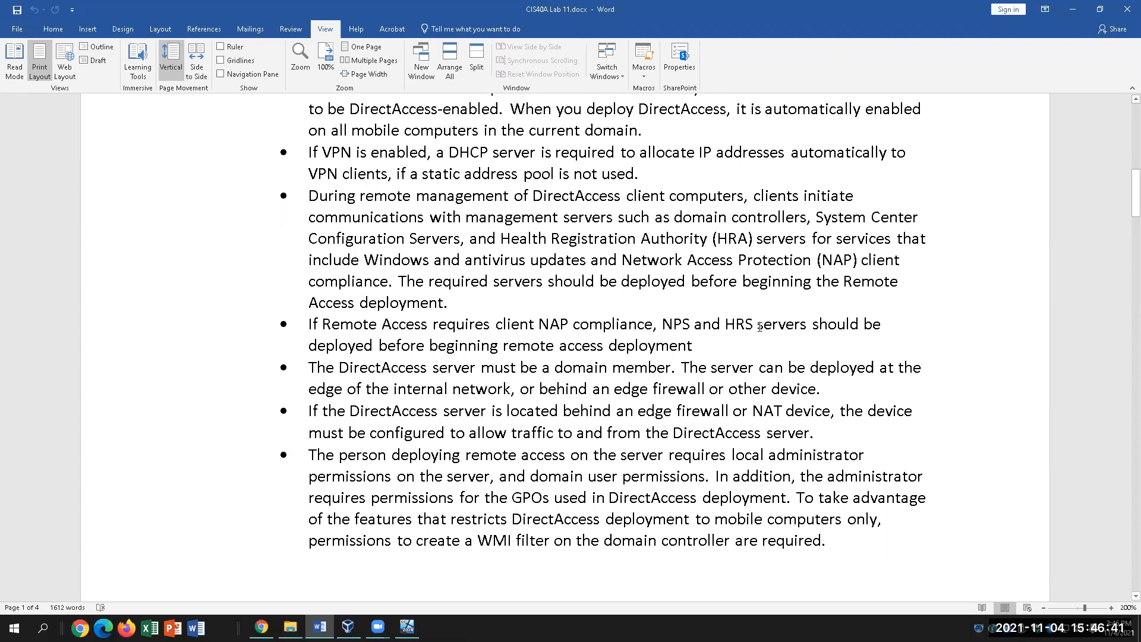
click(450, 175)
click(448, 302)
scroll(610, 291, down, 1)
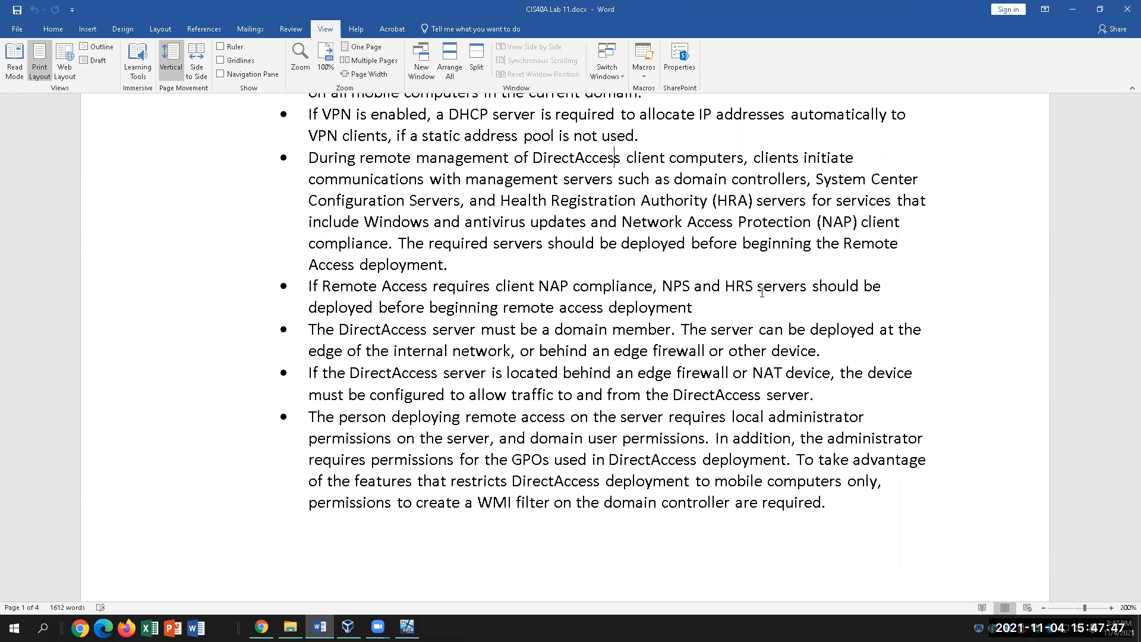
click(558, 268)
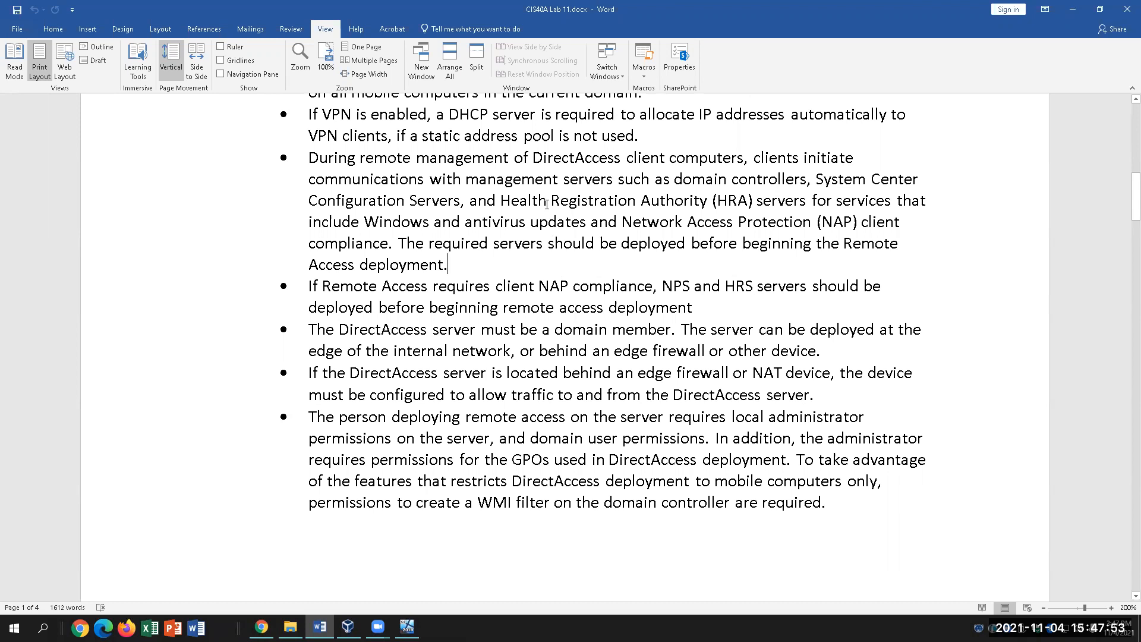
drag(466, 179, 607, 179)
drag(702, 191, 727, 243)
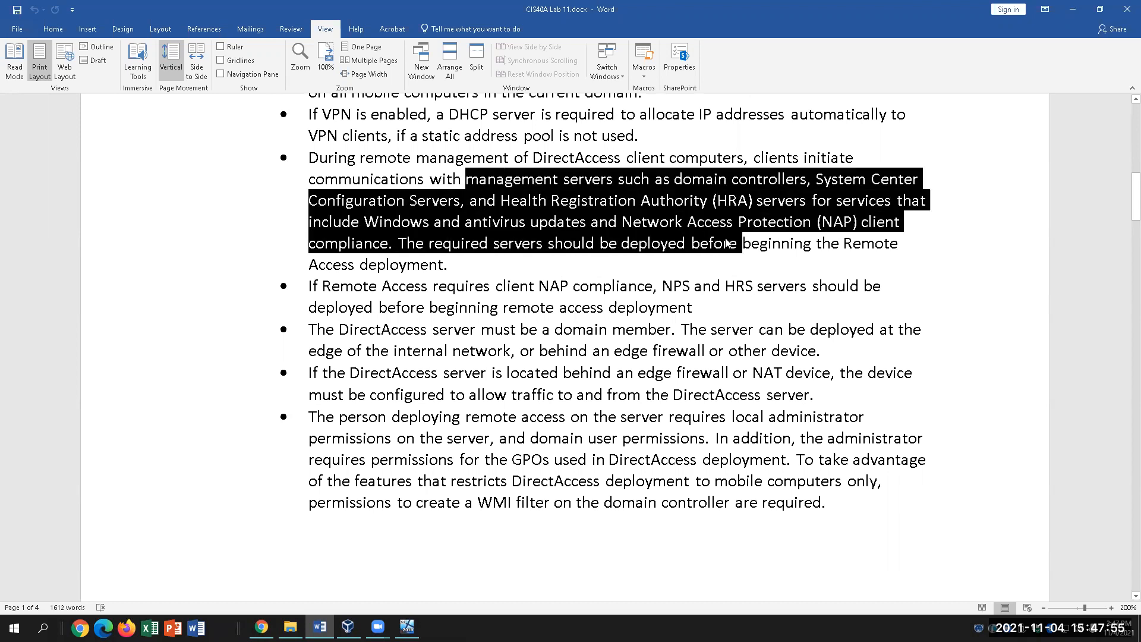
click(552, 262)
drag(681, 181, 790, 180)
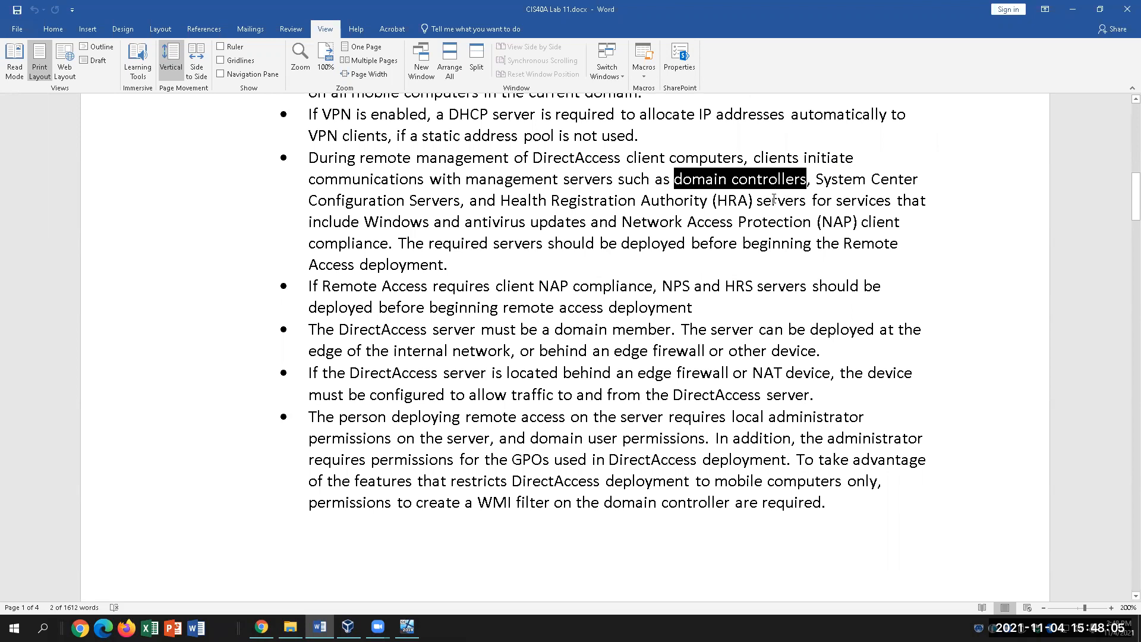
drag(816, 179, 465, 203)
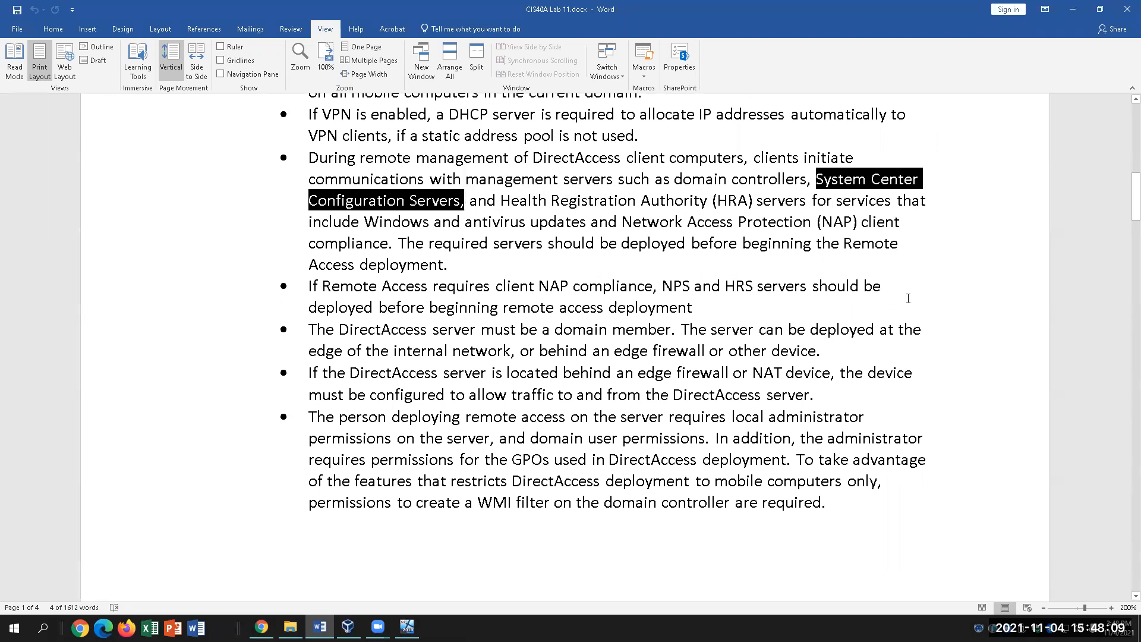
drag(501, 201, 754, 201)
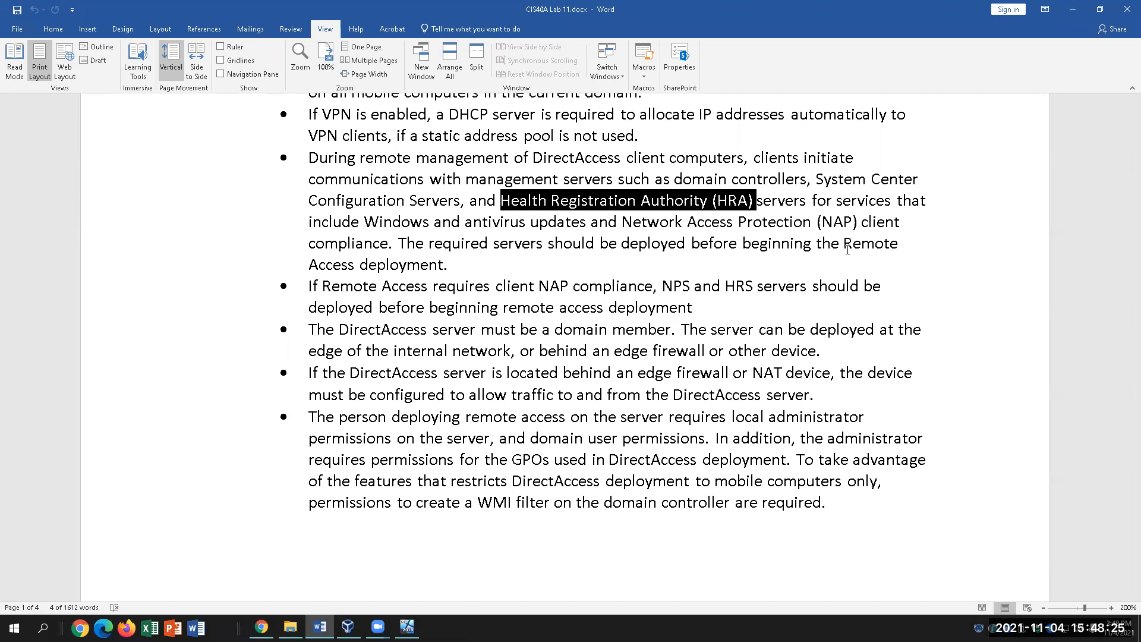
click(938, 224)
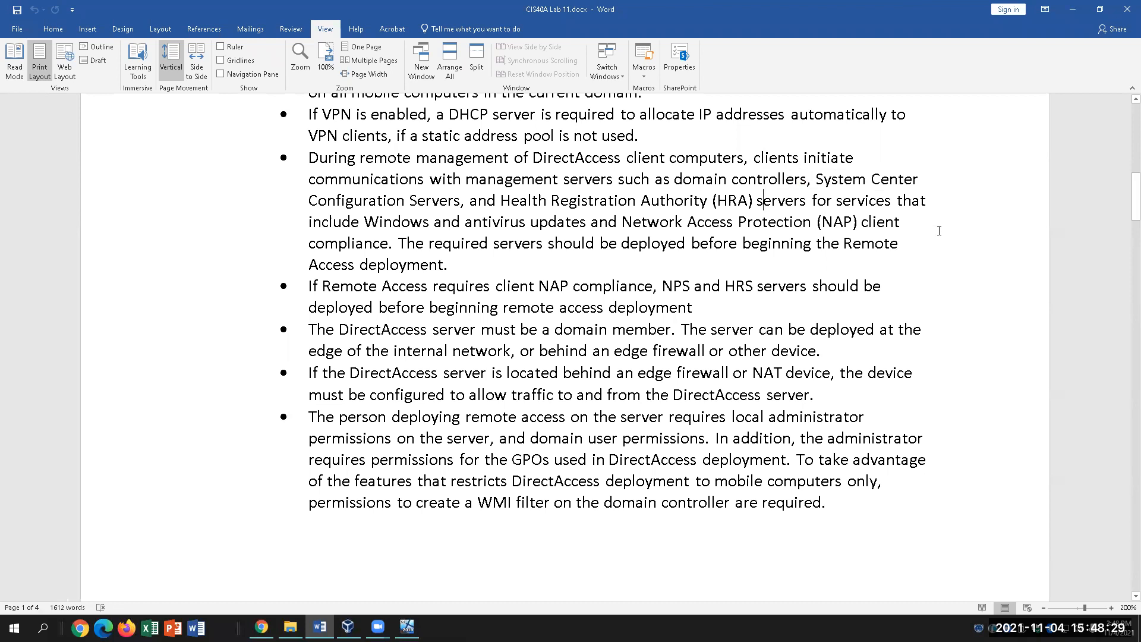
click(500, 222)
drag(468, 224, 597, 223)
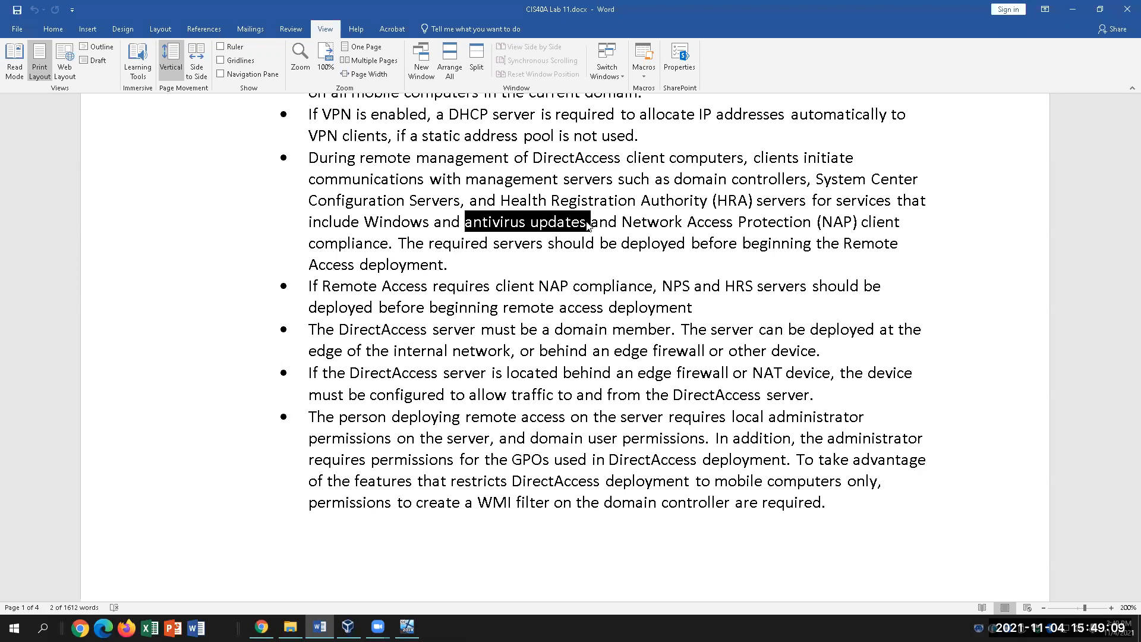
click(585, 220)
drag(585, 220, 481, 218)
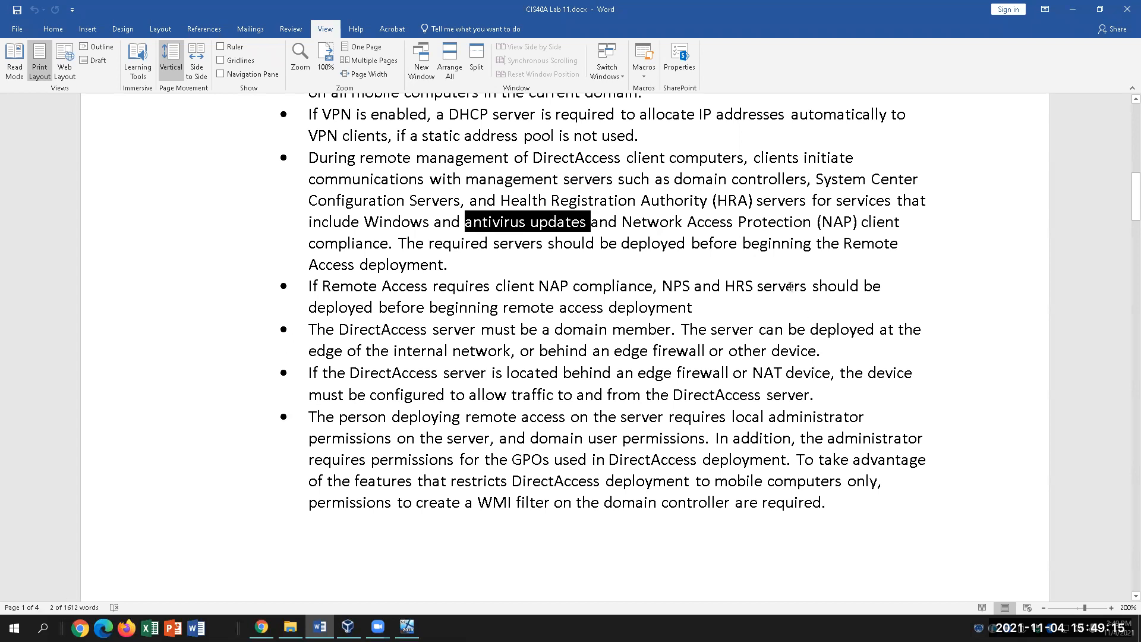
click(676, 221)
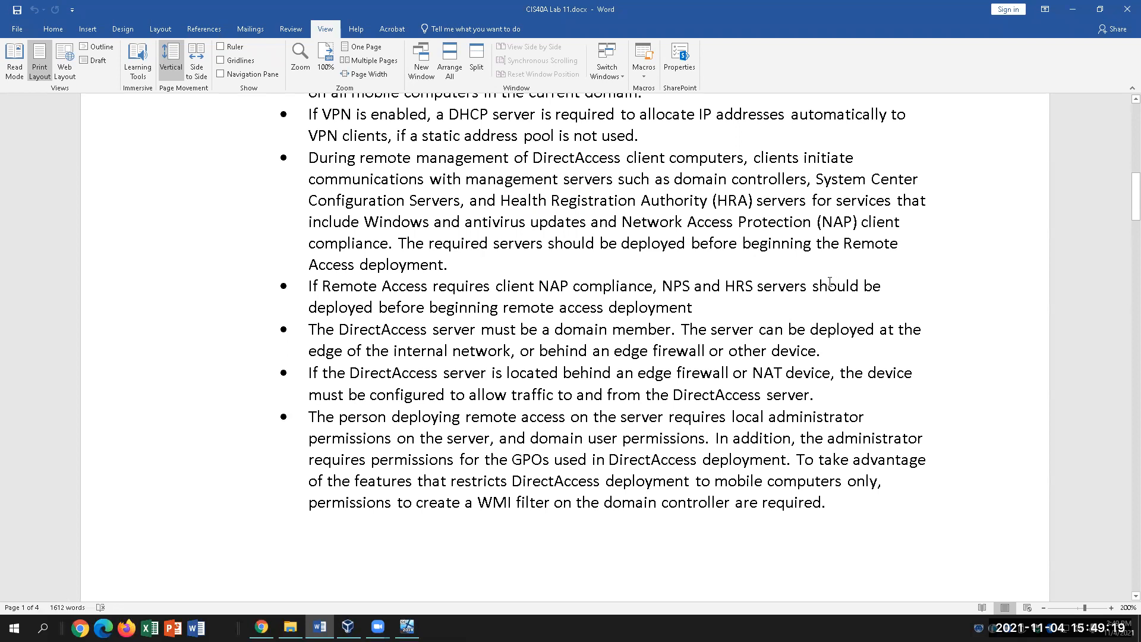
click(393, 243)
drag(393, 243, 329, 166)
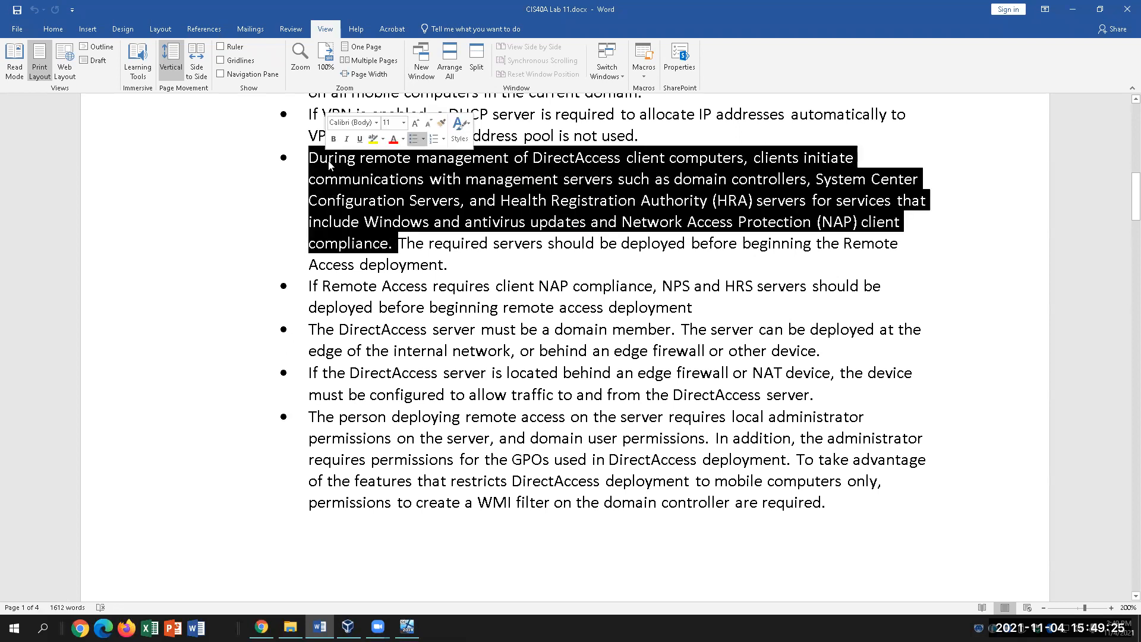
click(407, 243)
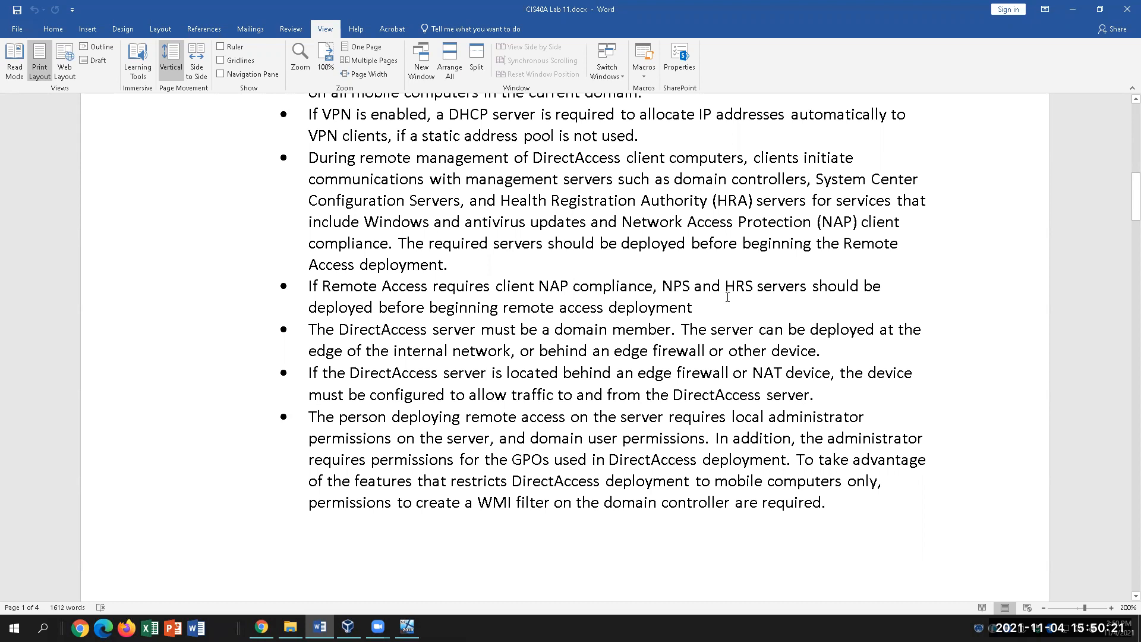
click(727, 301)
scroll(720, 333, down, 1)
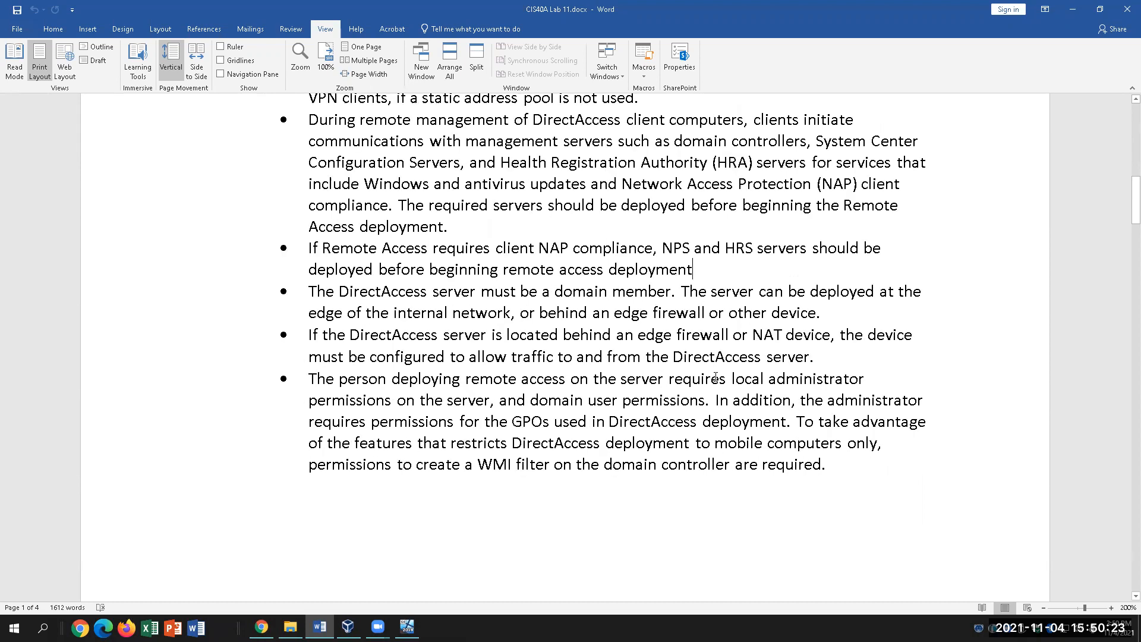
click(367, 250)
click(691, 247)
scroll(740, 445, down, 2)
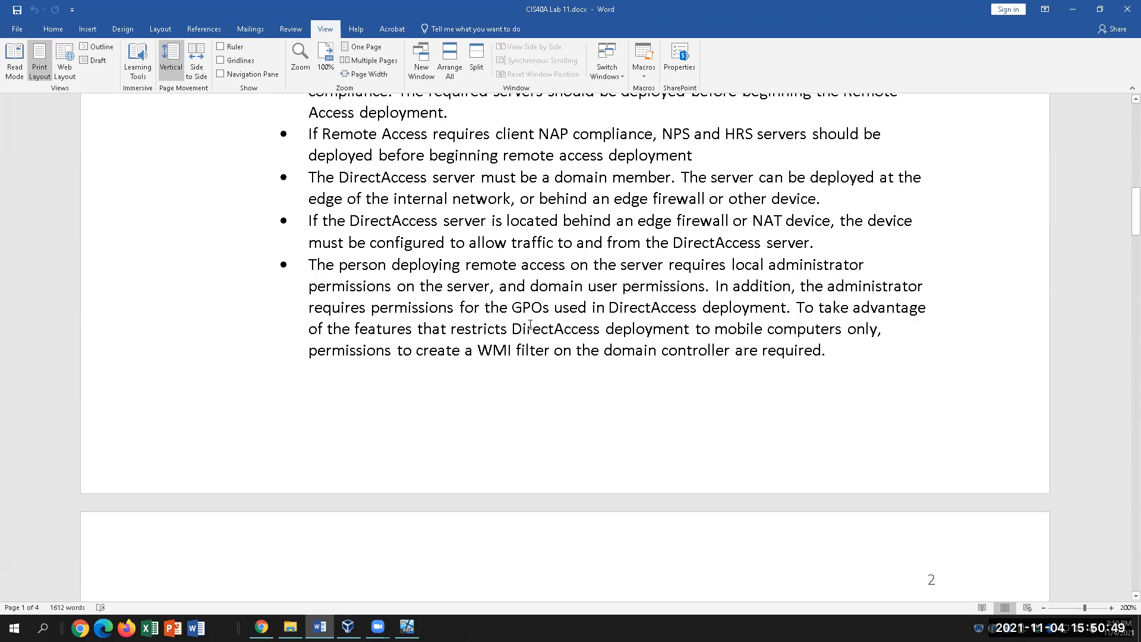
click(524, 200)
click(587, 177)
click(343, 202)
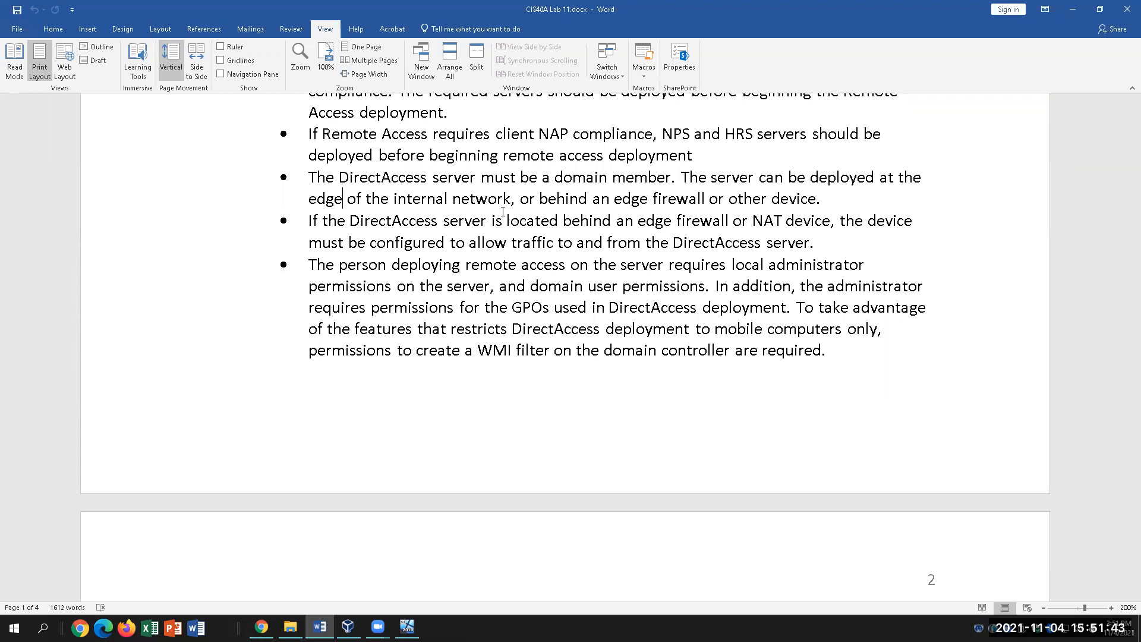
click(526, 220)
drag(638, 220, 734, 221)
drag(459, 220, 730, 226)
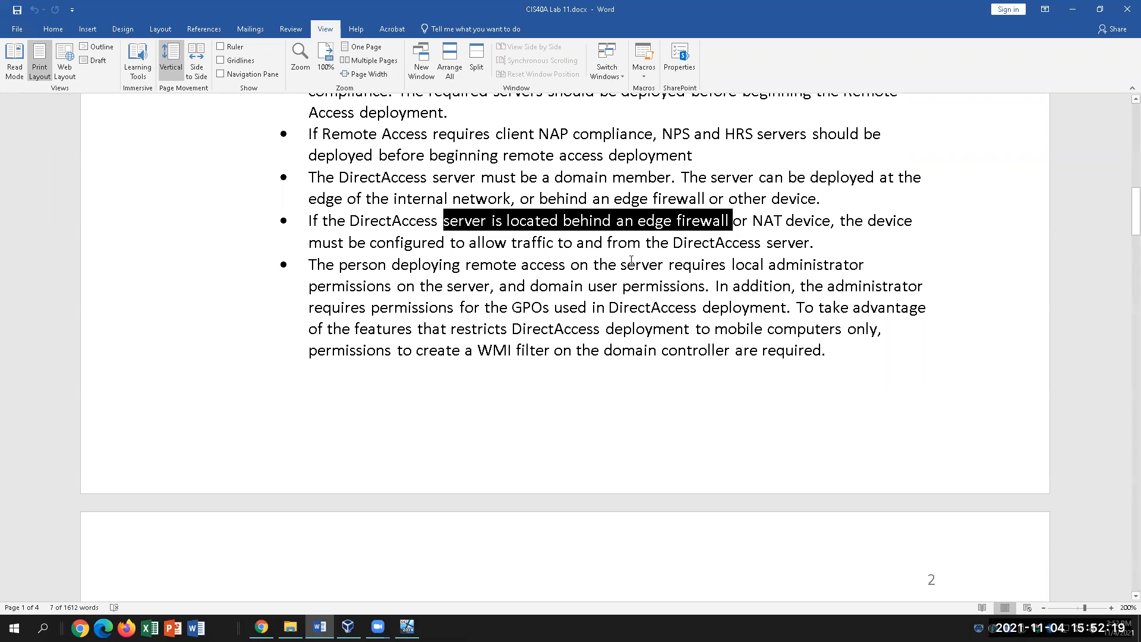
click(714, 223)
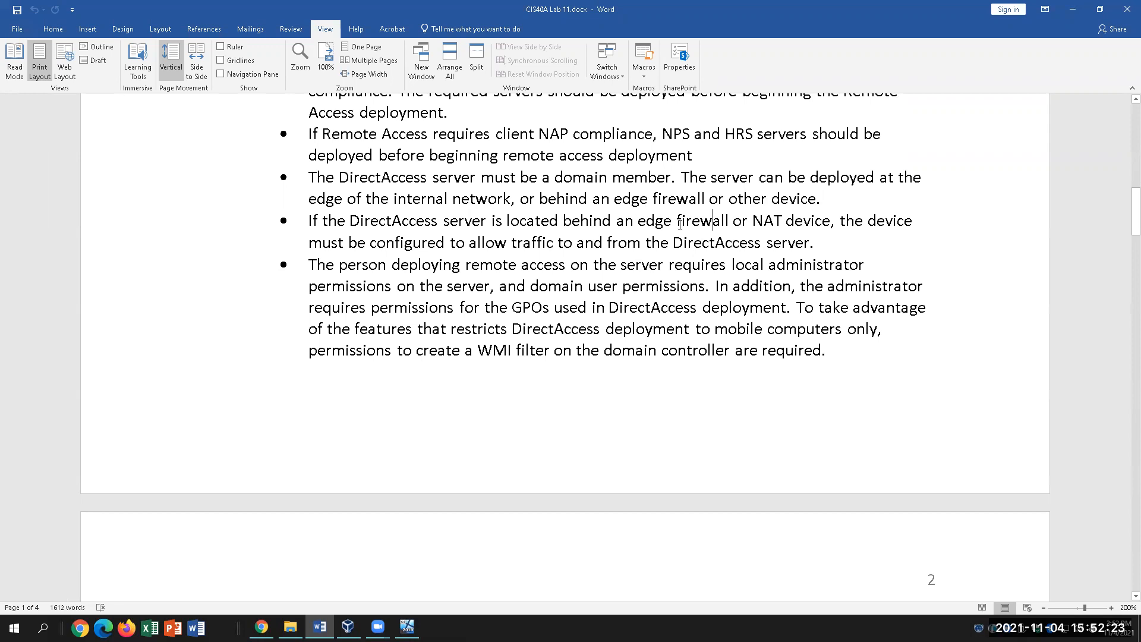
drag(731, 218, 564, 221)
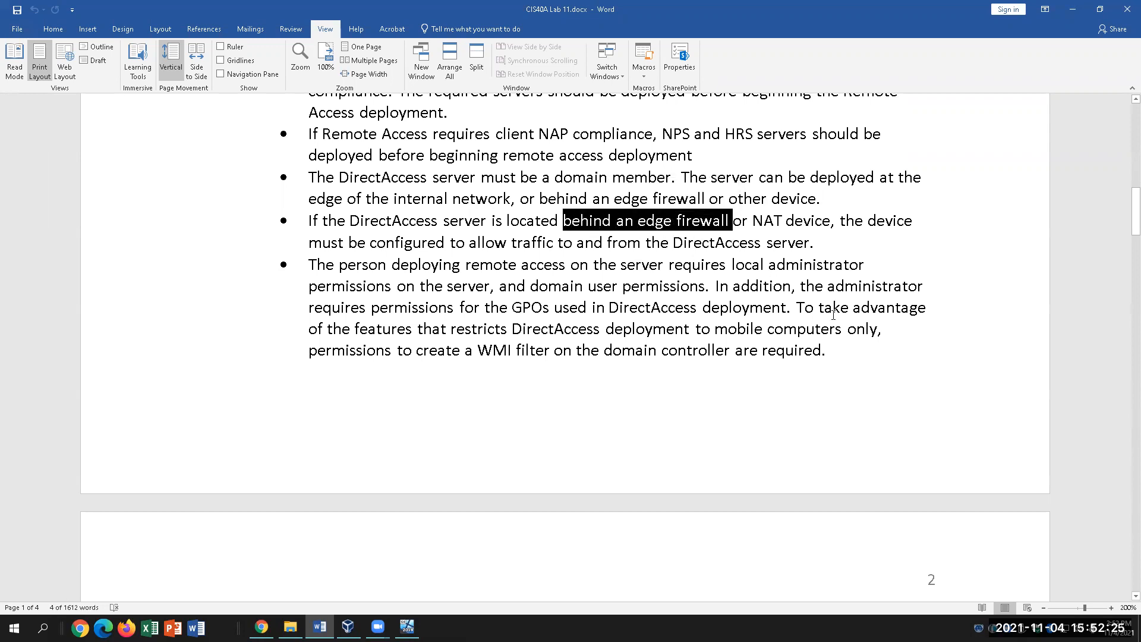
click(760, 223)
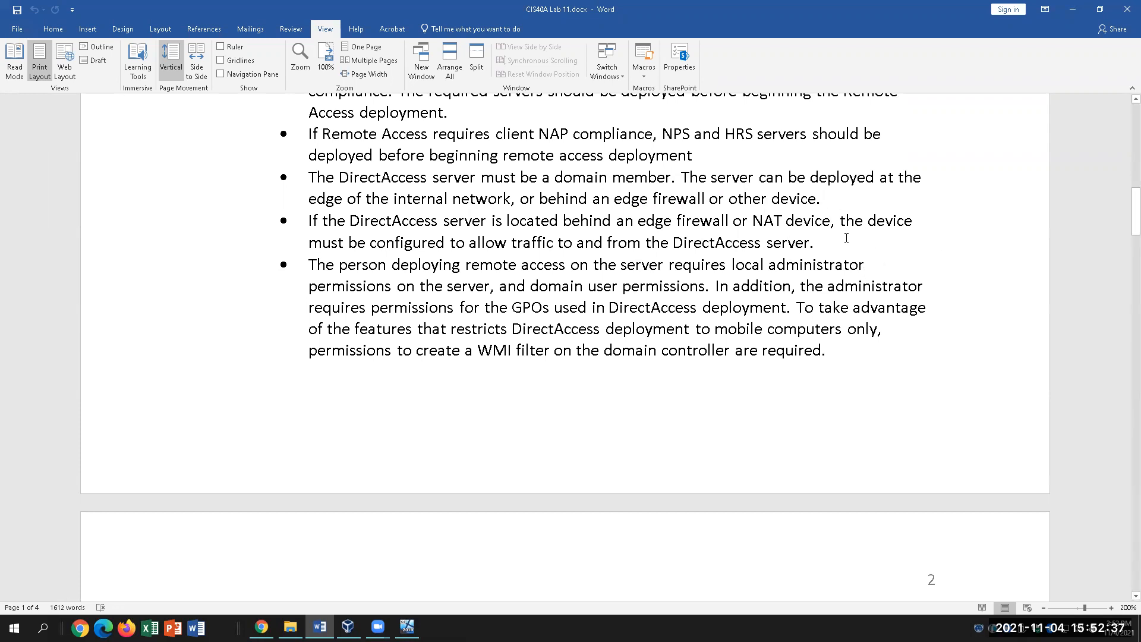
click(762, 222)
drag(370, 242, 603, 244)
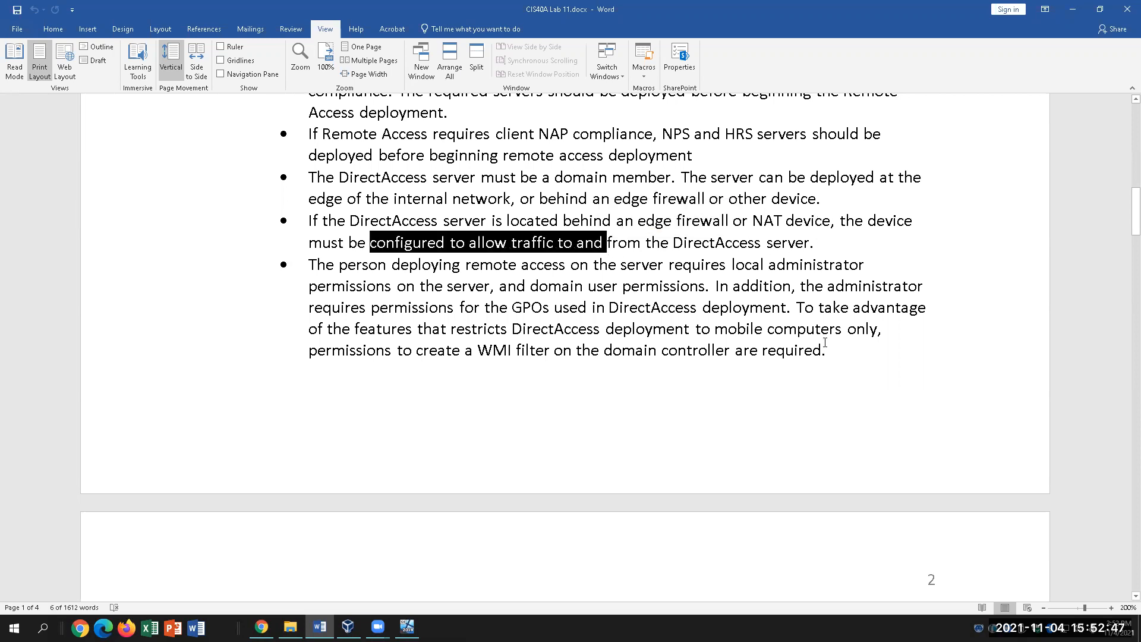
click(683, 382)
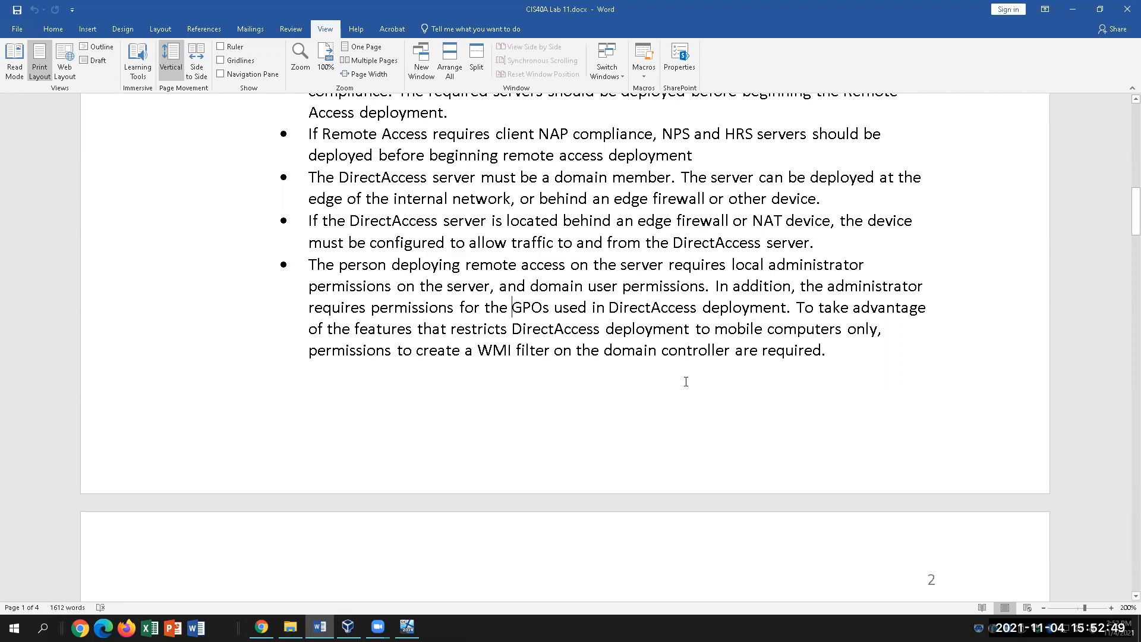
scroll(685, 381, down, 2)
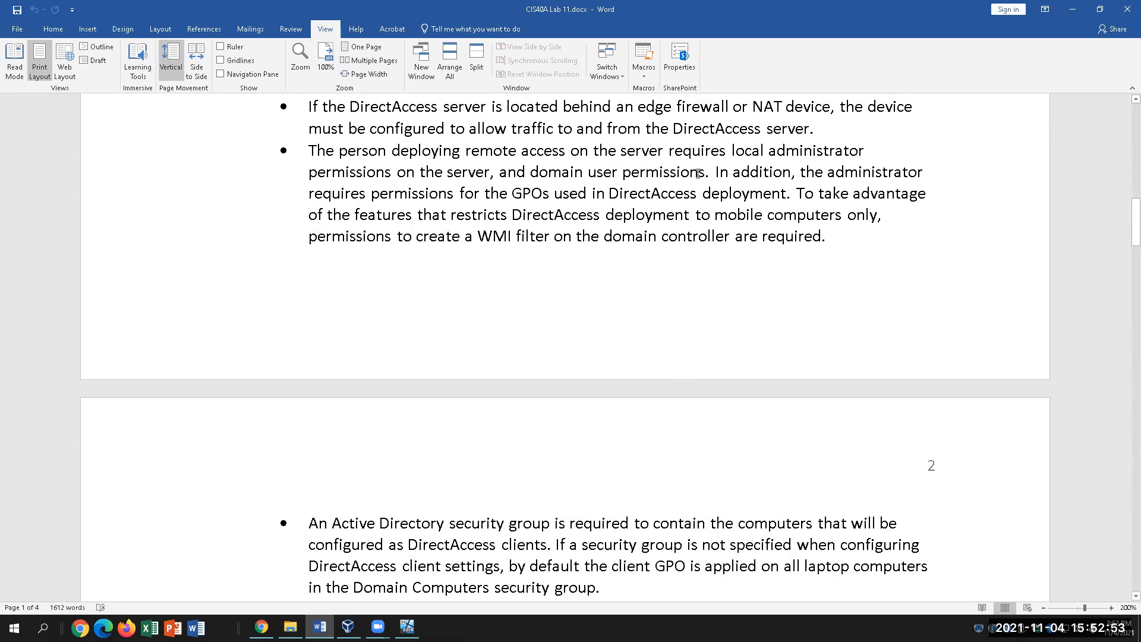
drag(705, 172, 589, 173)
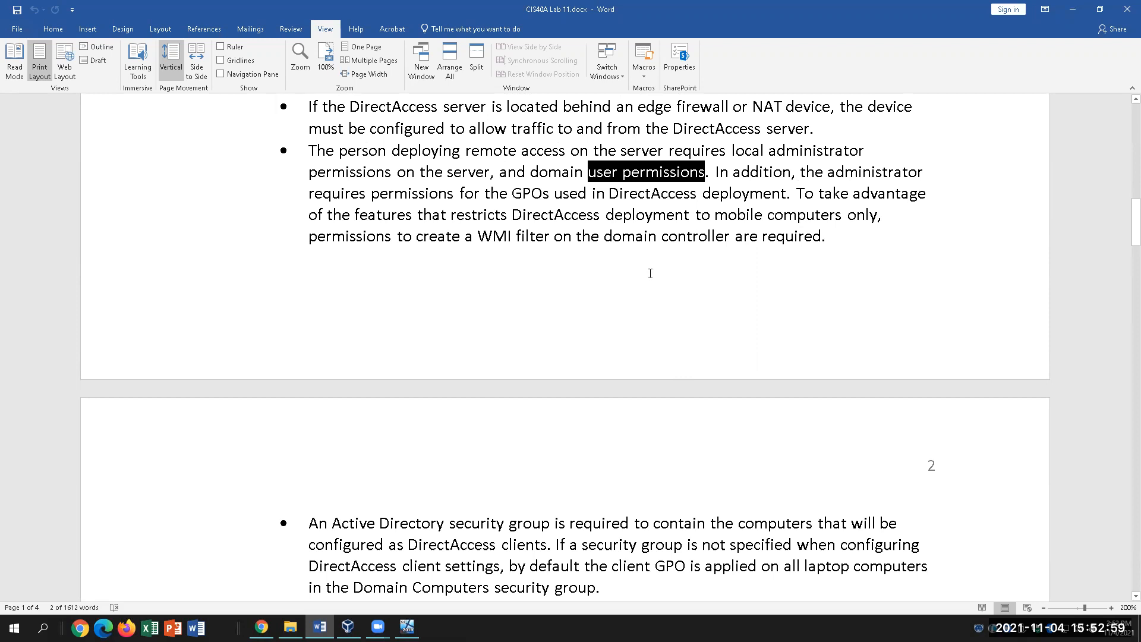
click(708, 172)
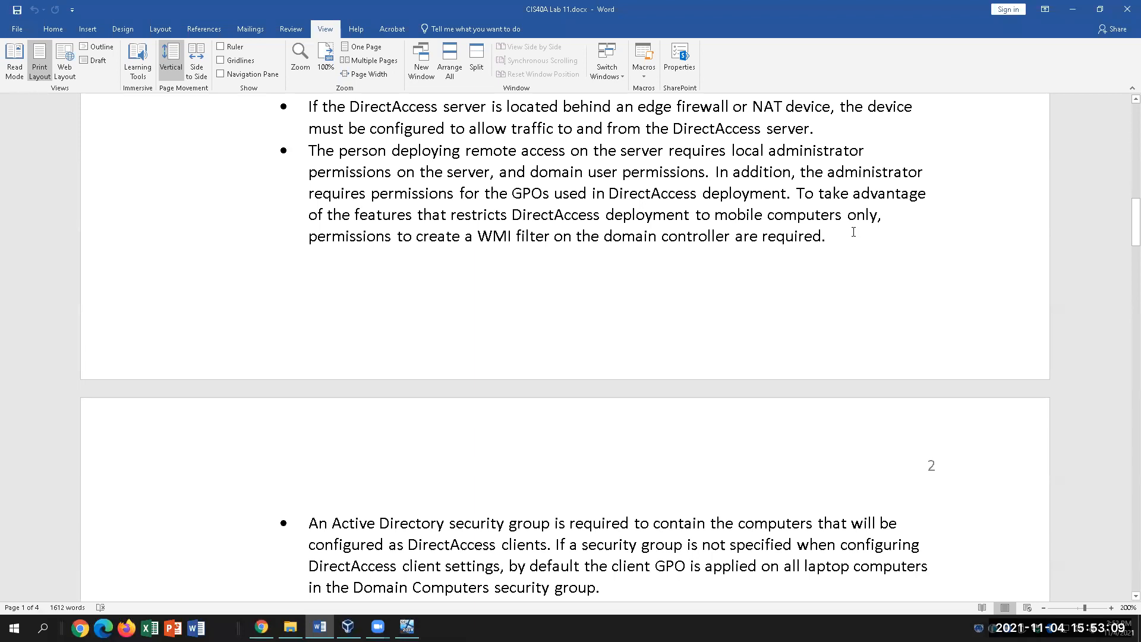
scroll(646, 251, down, 2)
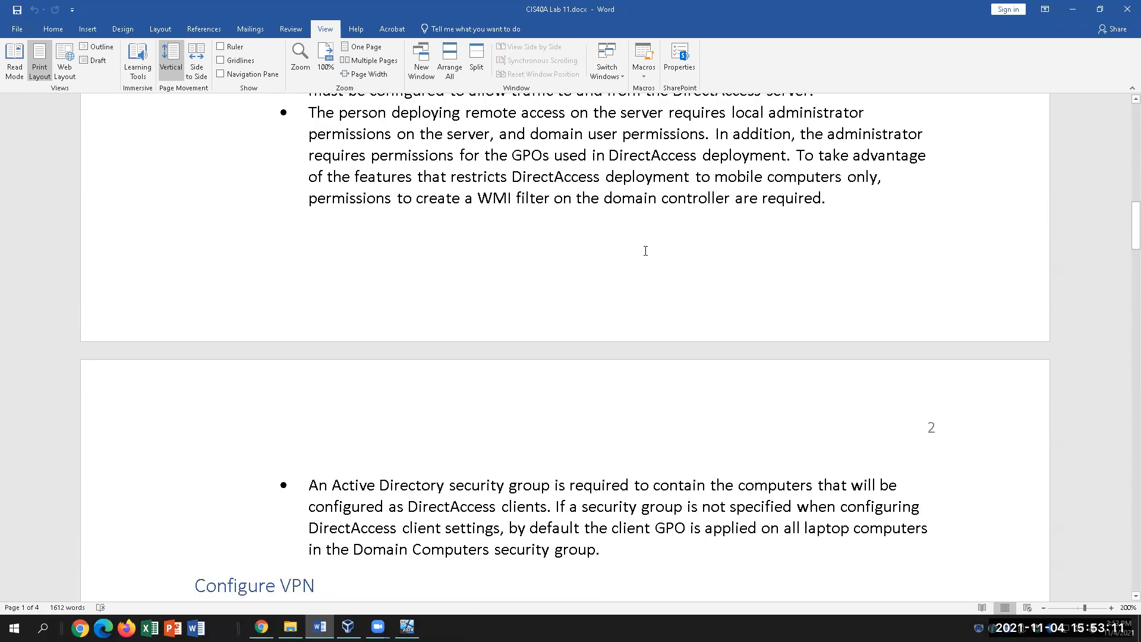
scroll(646, 250, down, 2)
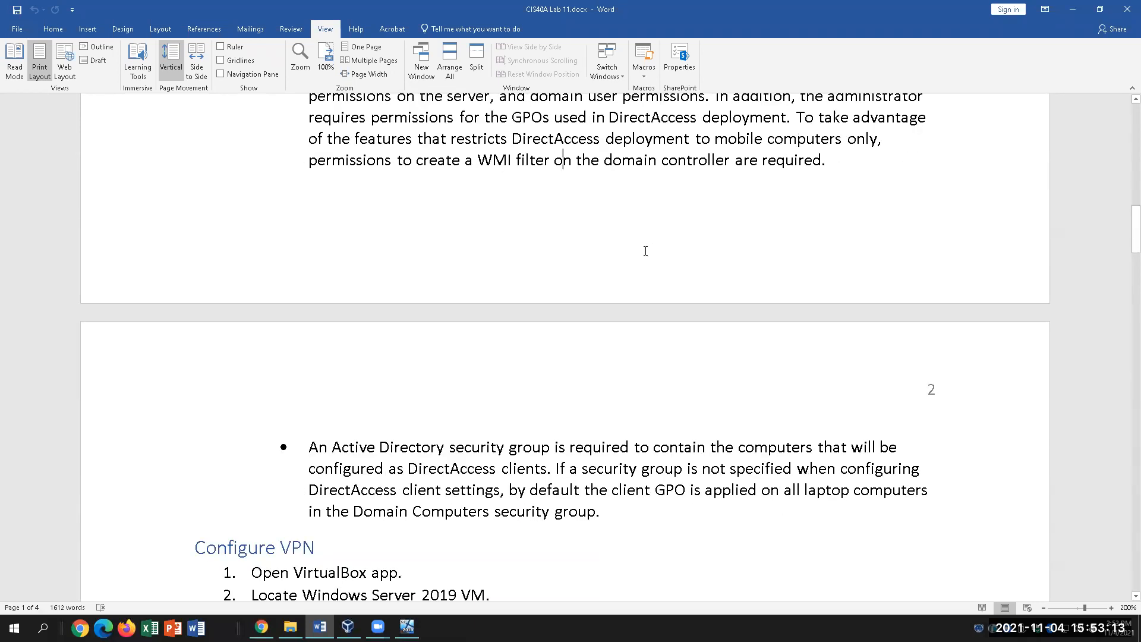
scroll(645, 251, down, 2)
key(Down)
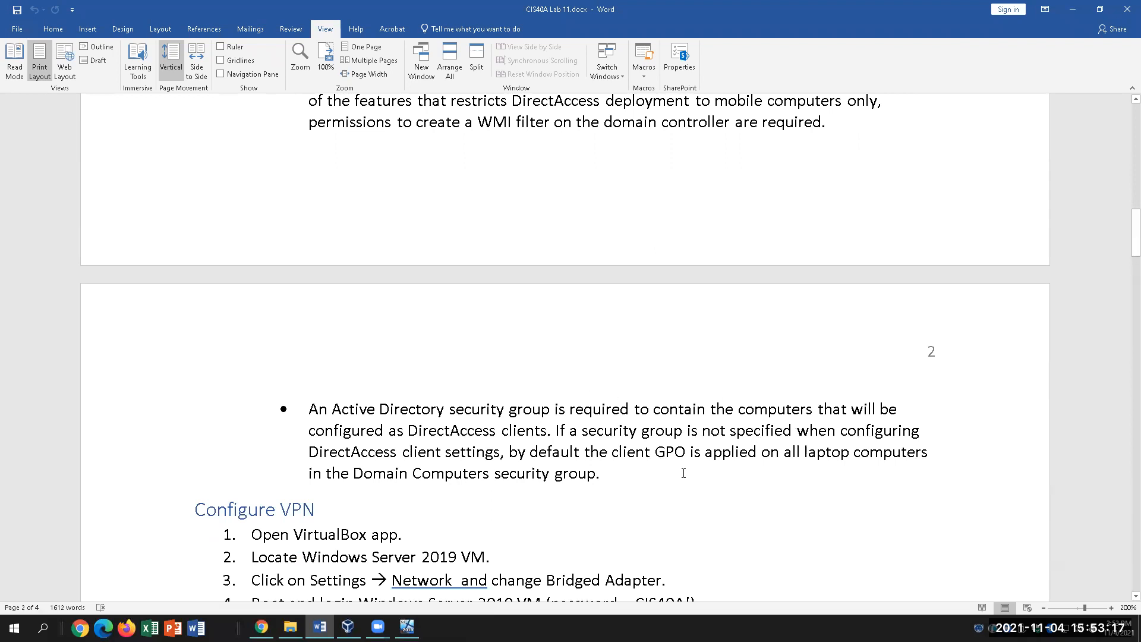
key(Right)
key(Right)
click(673, 476)
key(Up)
key(Up)
click(612, 465)
scroll(712, 476, down, 1)
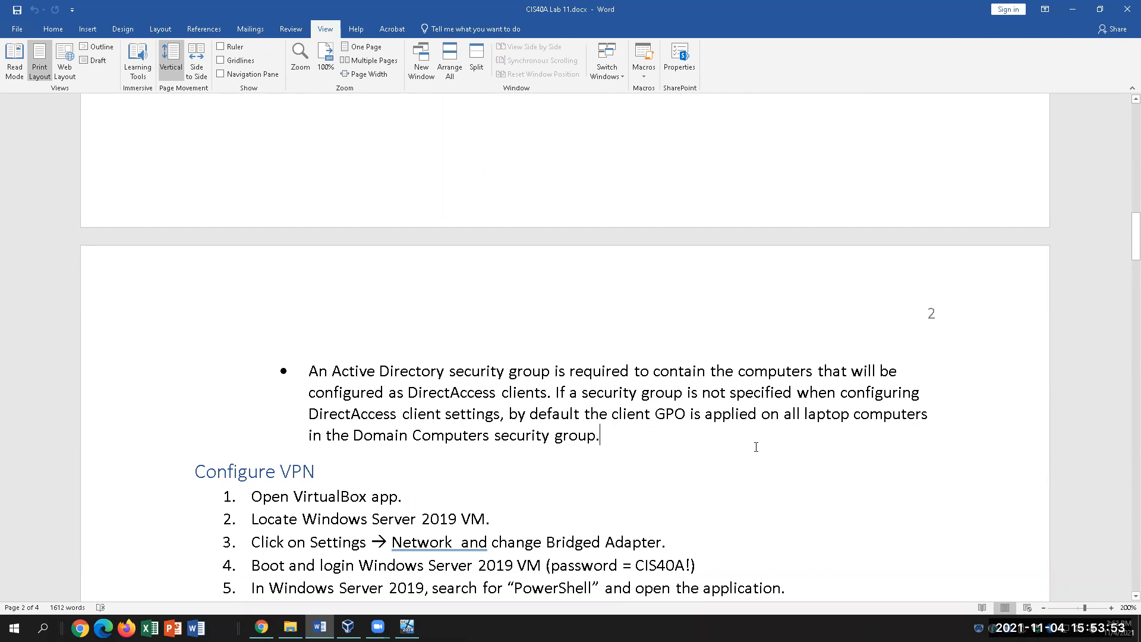
scroll(758, 446, down, 1)
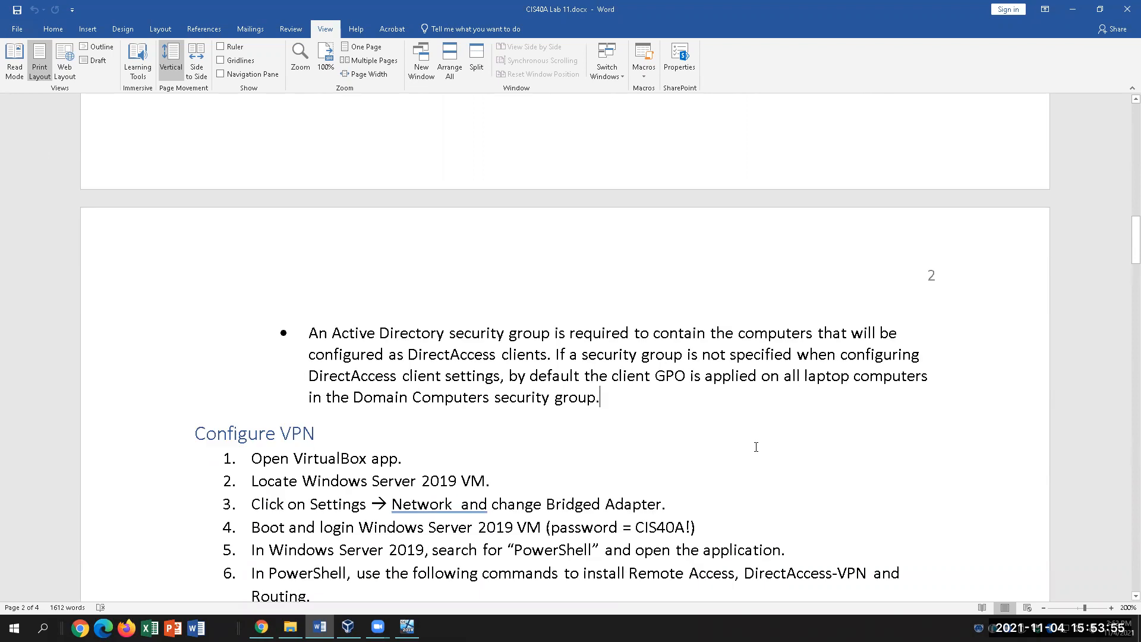
scroll(761, 443, down, 2)
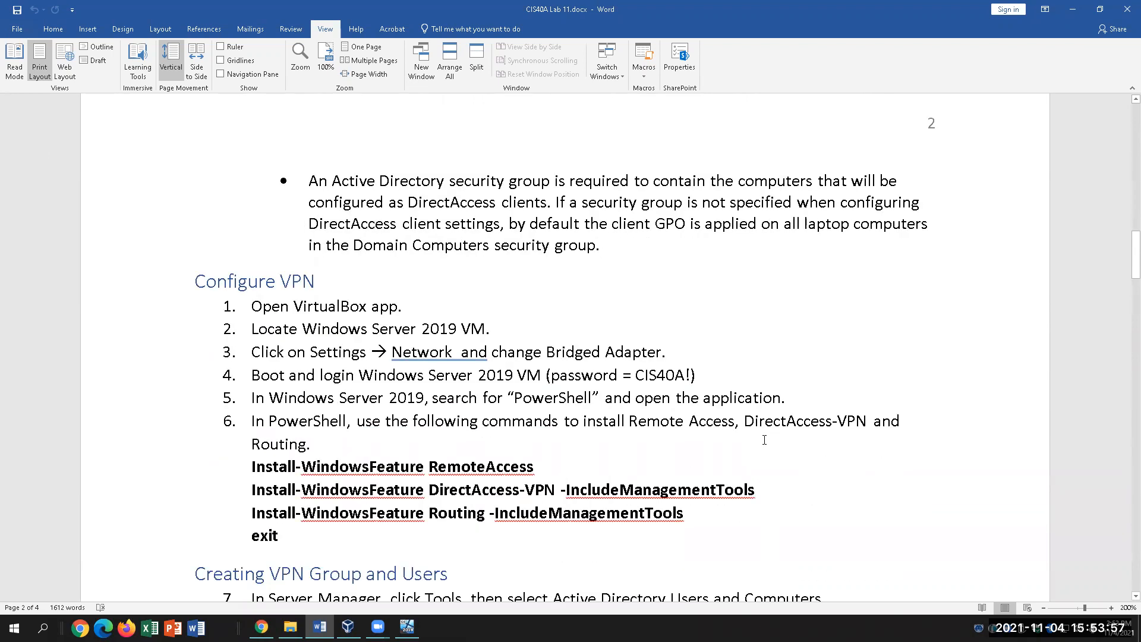
Dismiss the VM execution warning and the keyboard and mouse notice banners.
scroll(761, 442, down, 1)
click(407, 627)
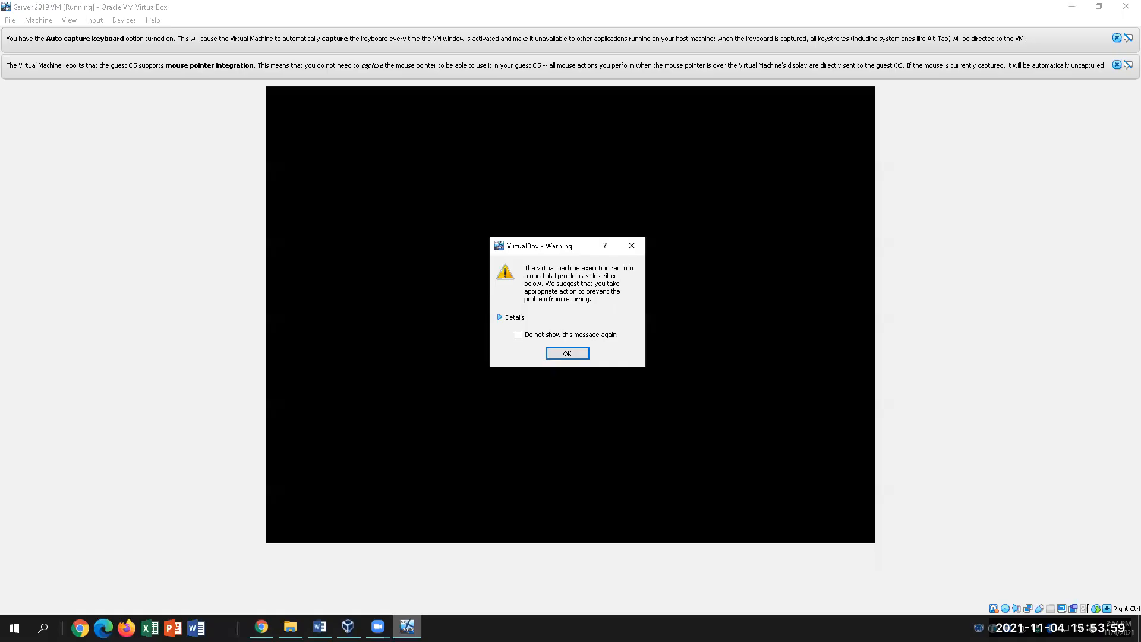
click(568, 353)
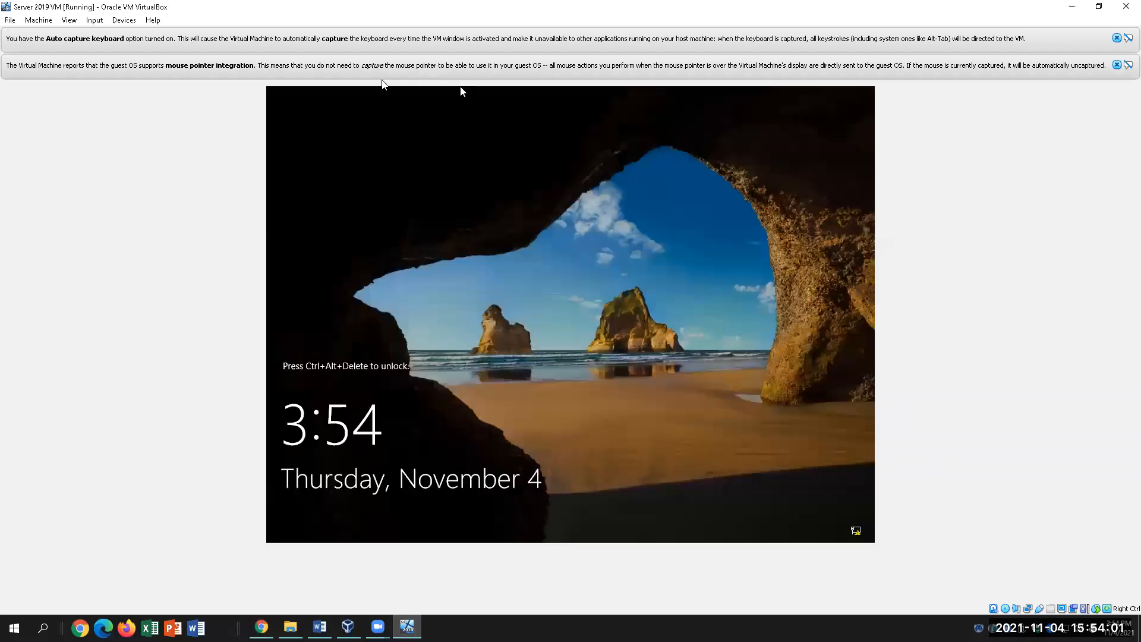
click(1117, 65)
click(1117, 38)
Send Ctrl-Alt-Del through Input > Keyboard and sign in with the Administrator password.
click(95, 21)
mouse_move(133, 34)
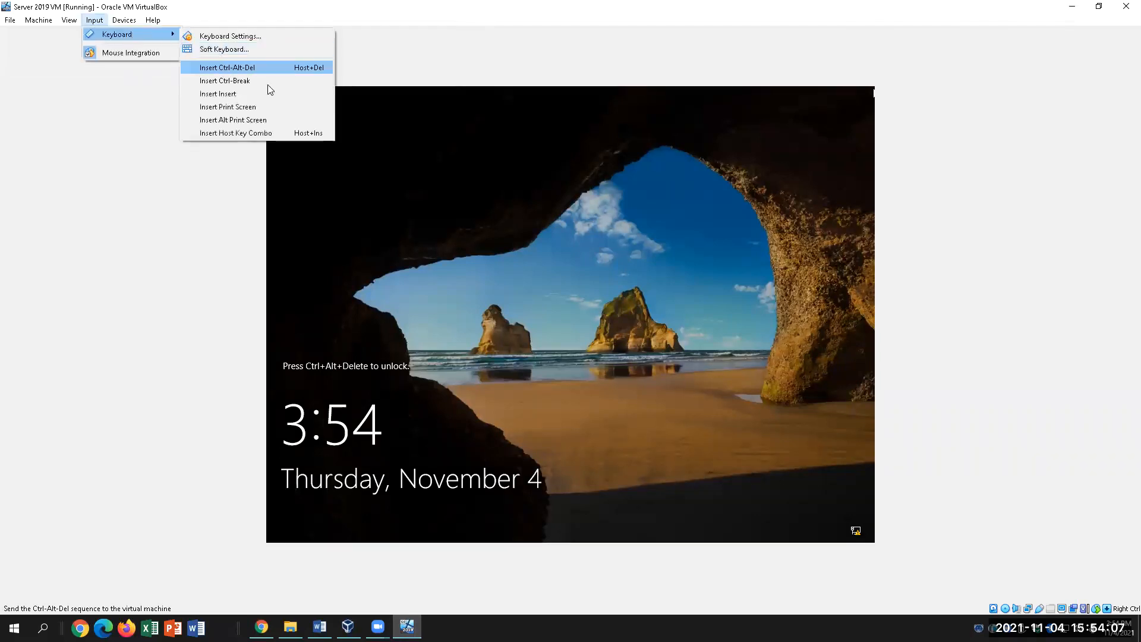
click(225, 67)
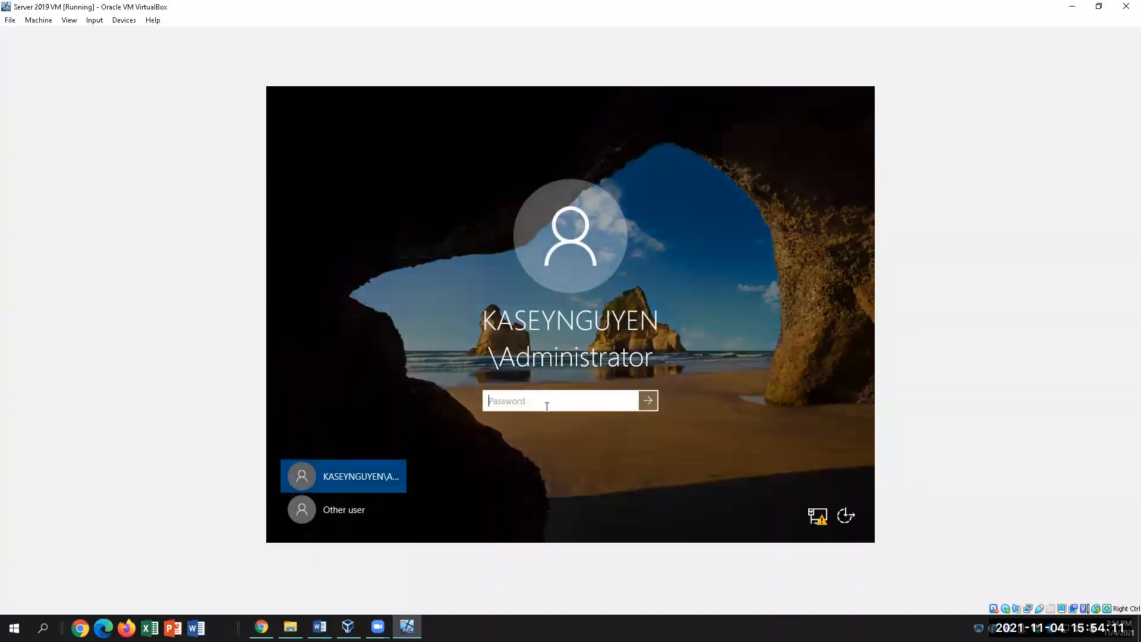
text(••••••)
key(Return)
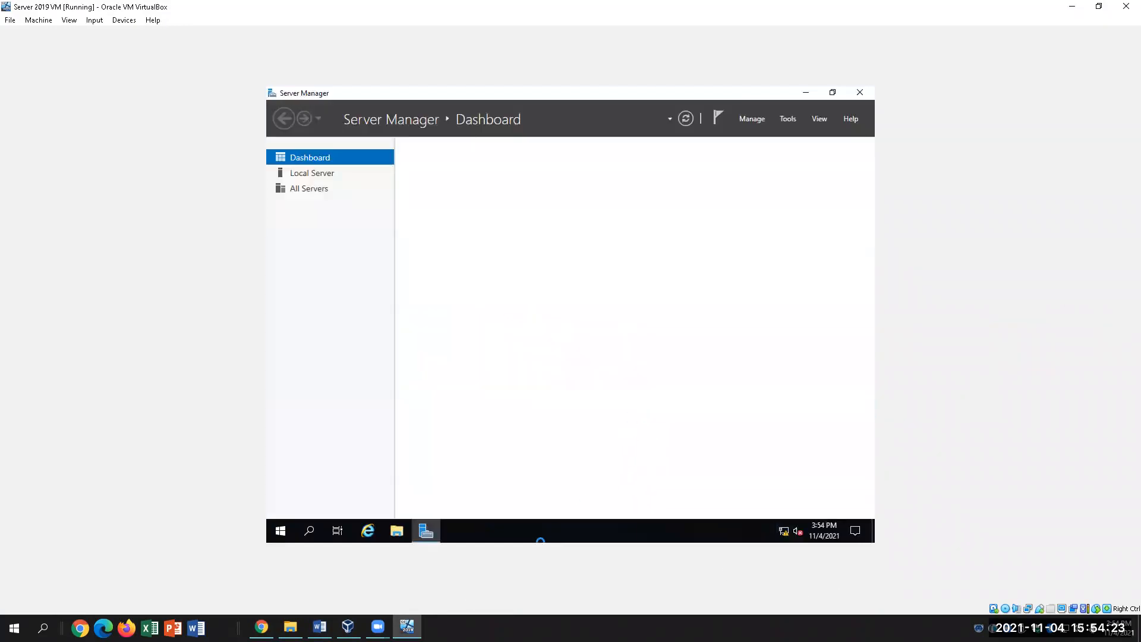
Delete the extra space in step 3 so it reads 'Network and change Bridged Adapter'.
click(320, 627)
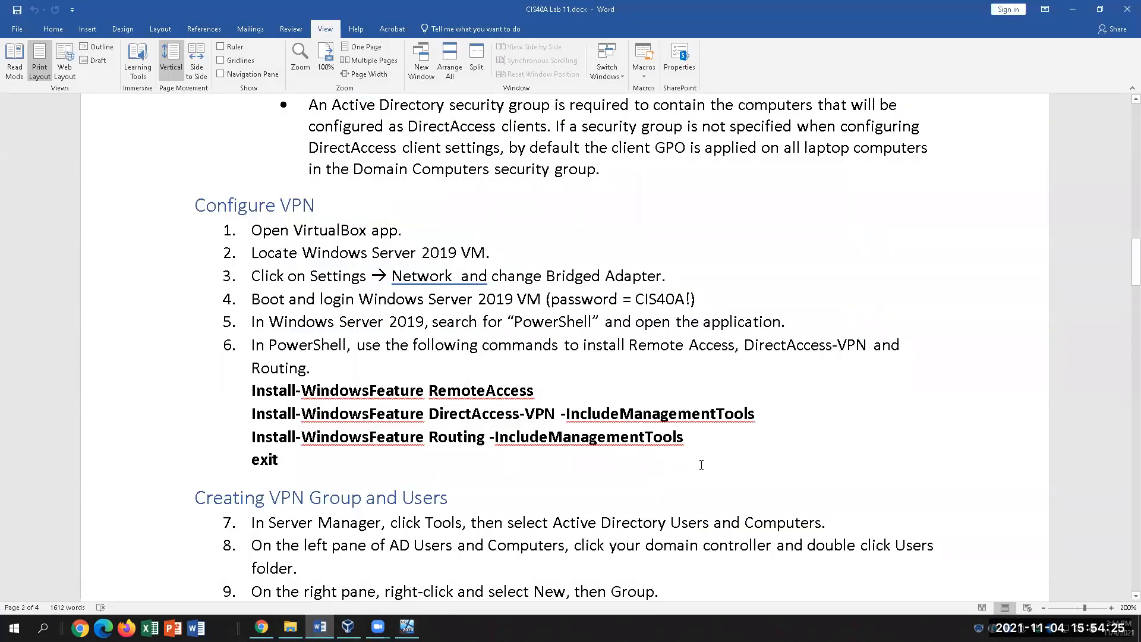
drag(668, 276, 223, 284)
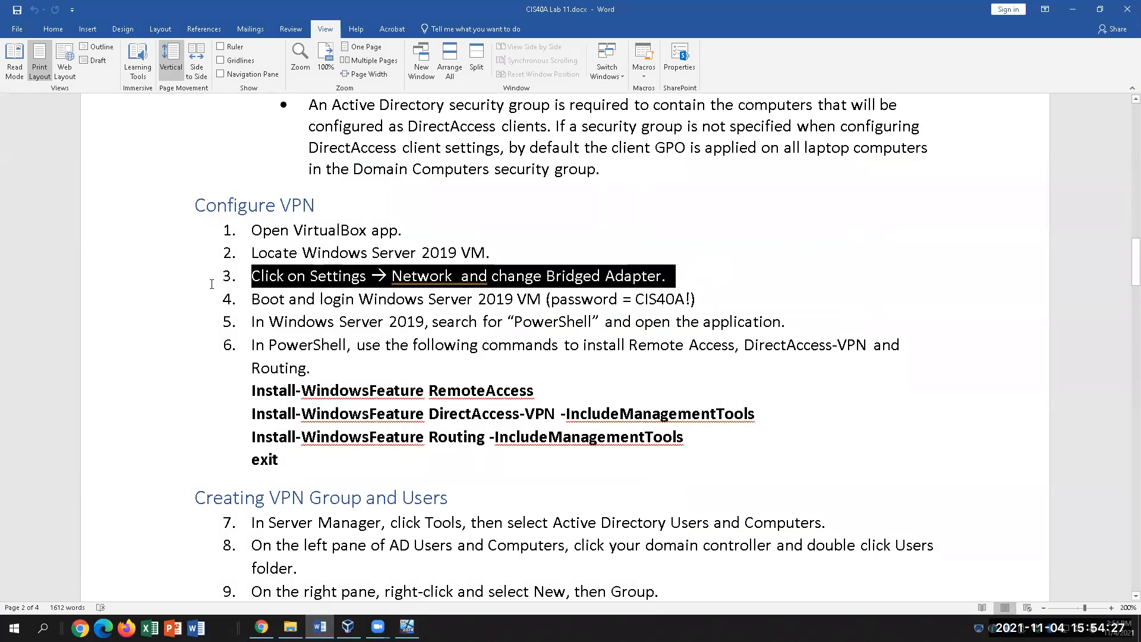
click(583, 385)
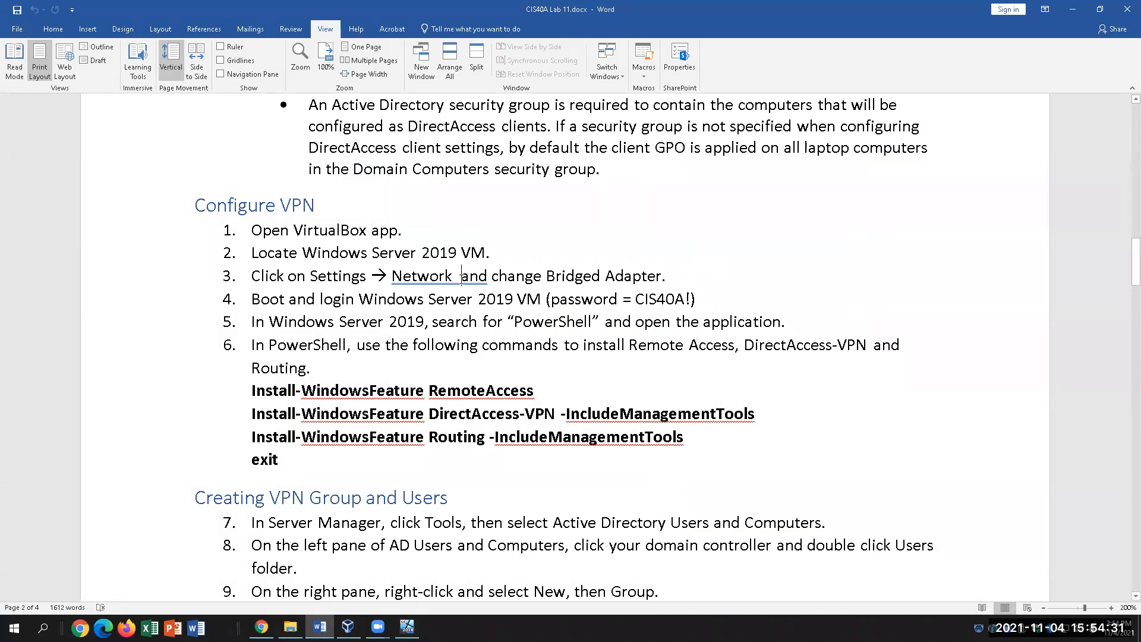
click(462, 277)
key(BackSpace)
click(505, 299)
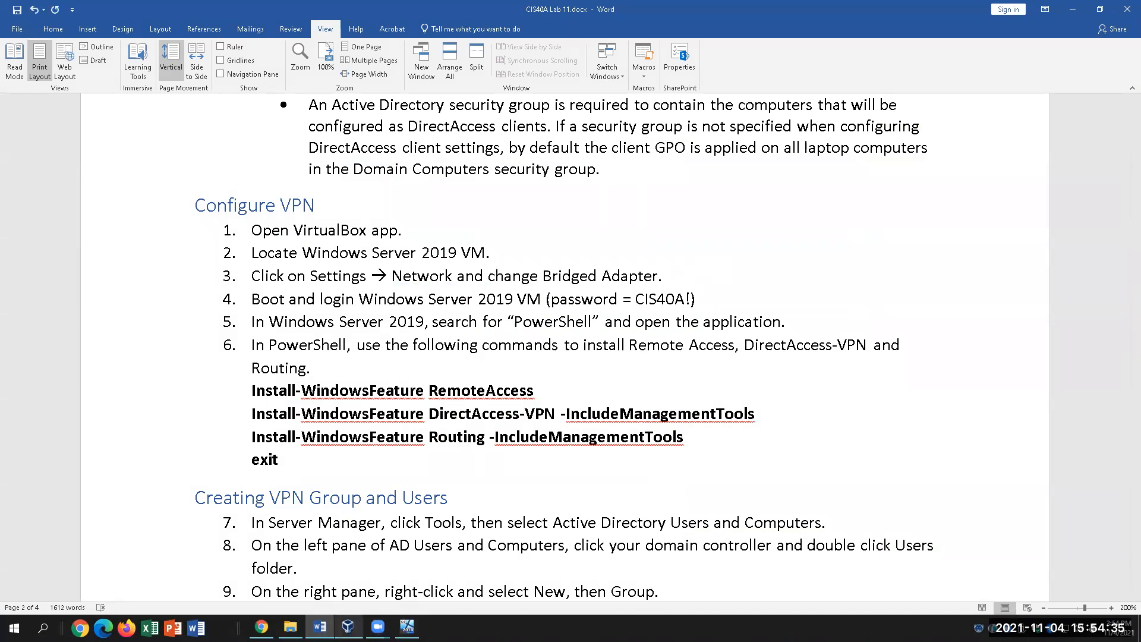
click(407, 627)
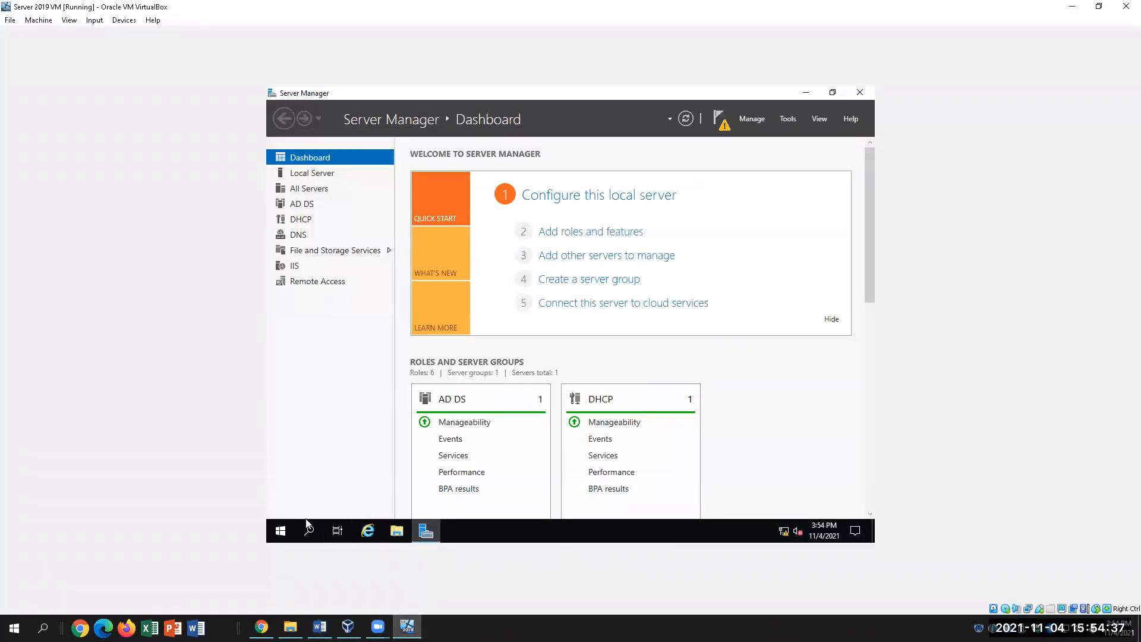
Launch and maximise Windows PowerShell in the VM, then highlight the Install-WindowsFeature RemoteAccess line in Word.
click(308, 533)
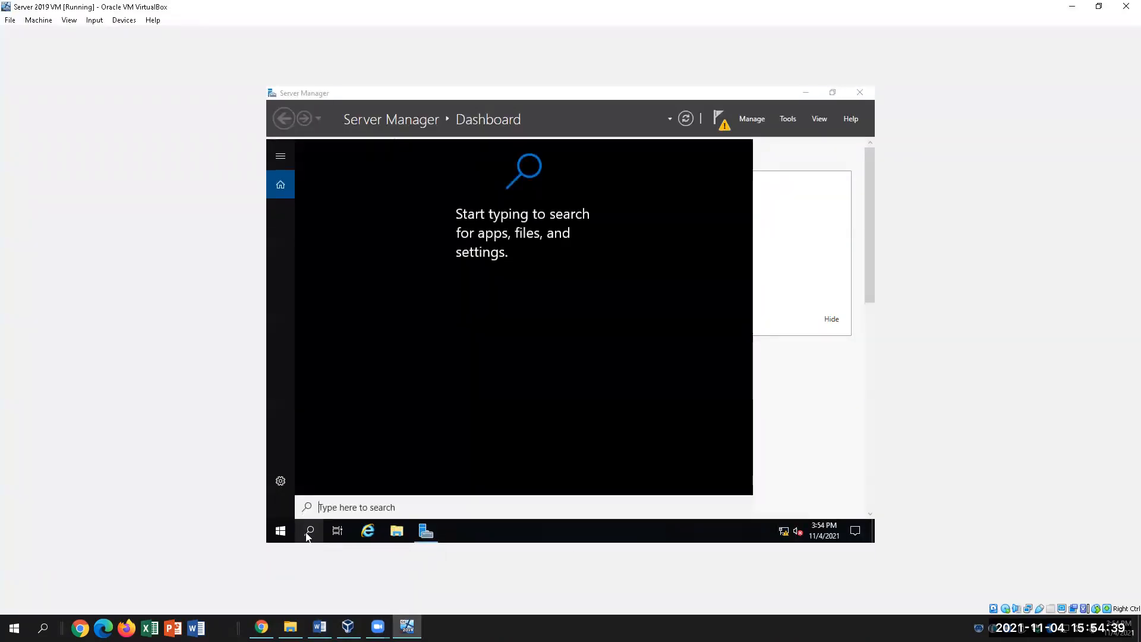
text(powershell)
key(Return)
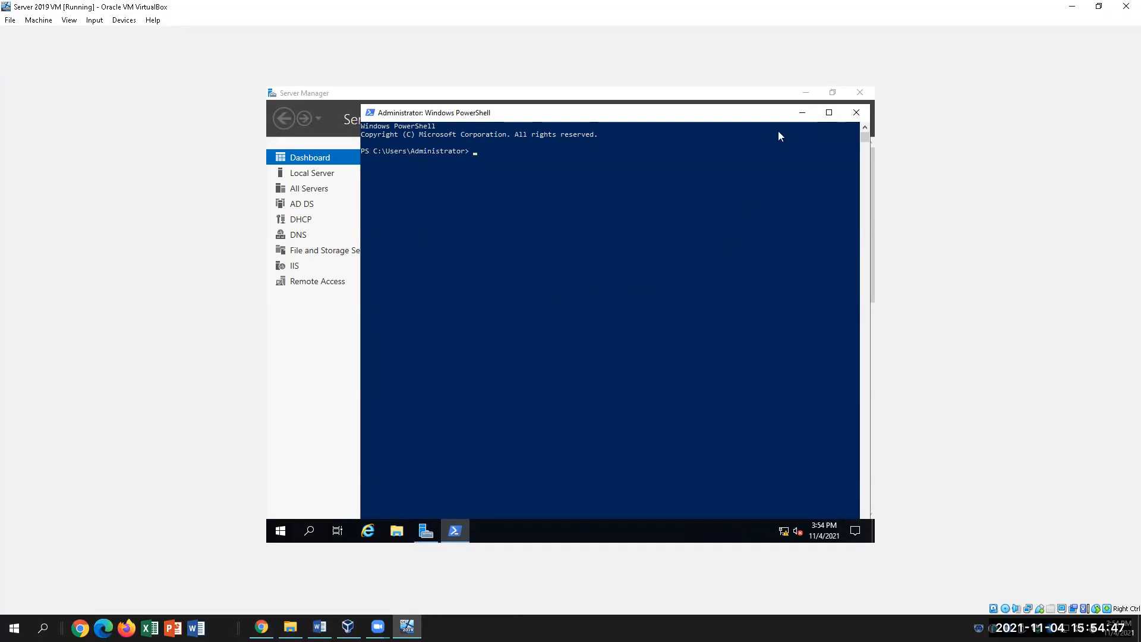
click(828, 113)
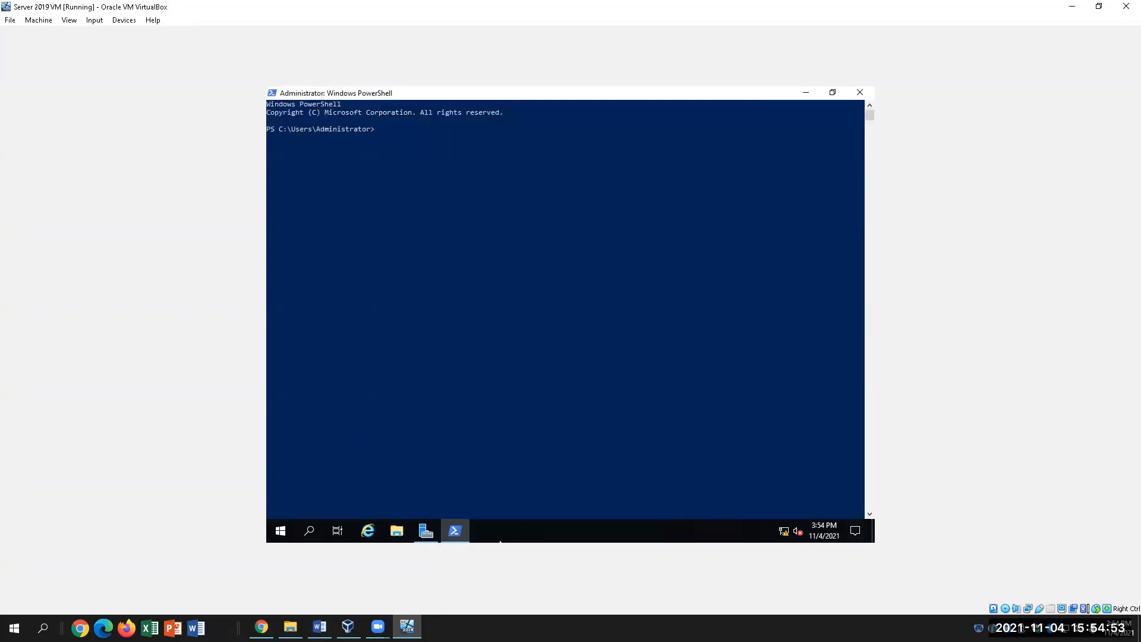
click(319, 627)
drag(247, 392, 546, 392)
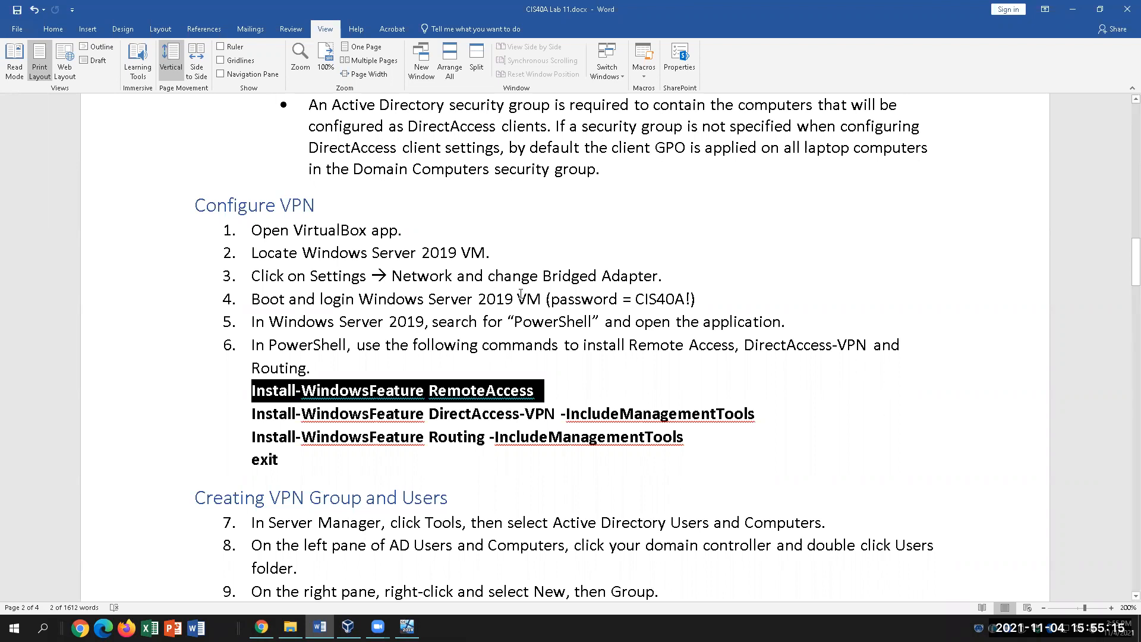
Copy the RemoteAccess command line and begin typing 'Install-' at the VM's PowerShell prompt.
right_click(476, 391)
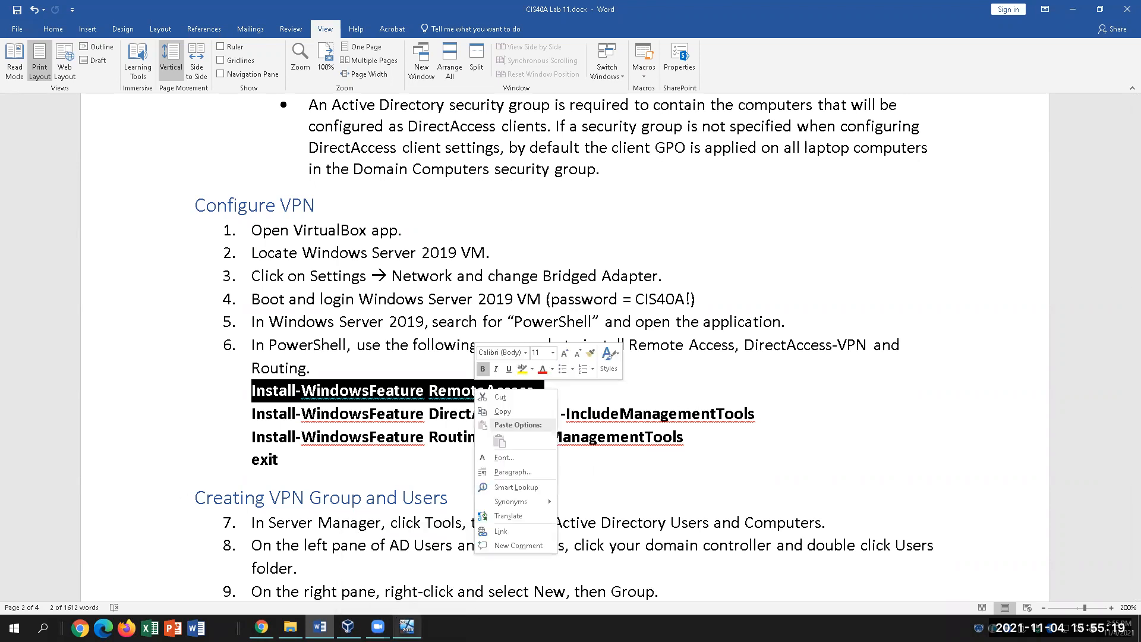
click(503, 411)
click(407, 627)
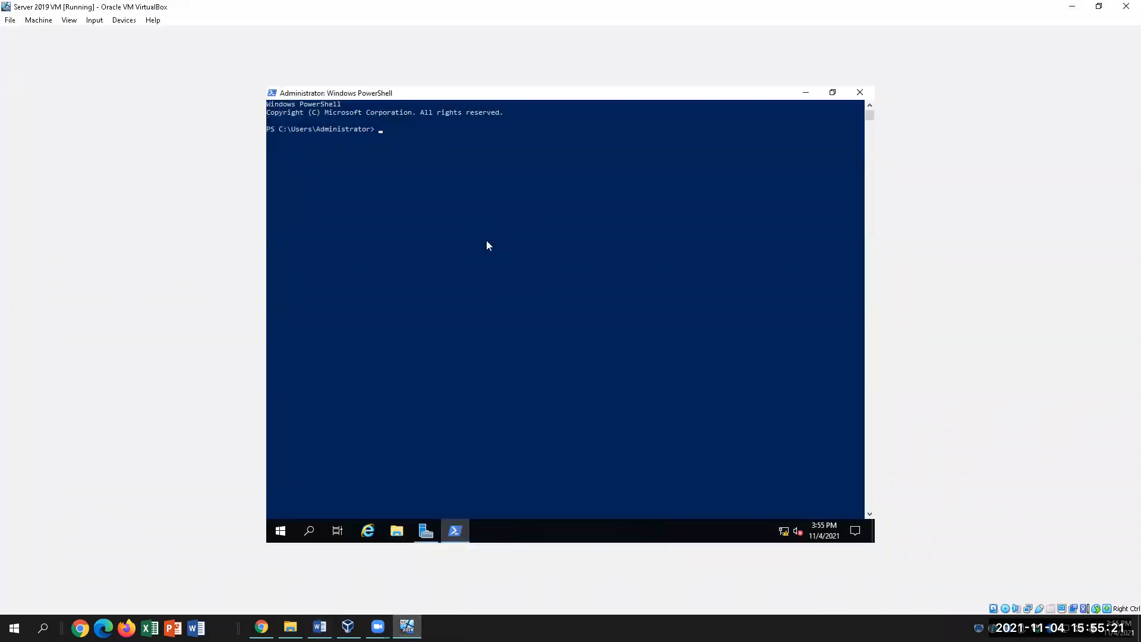
text(Install-)
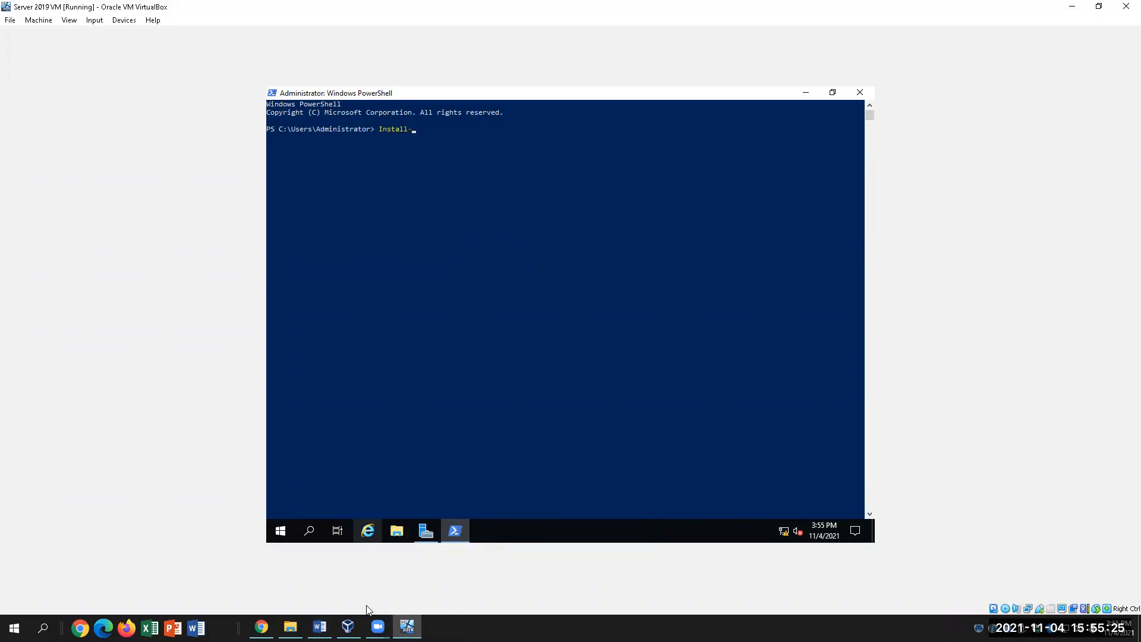
click(320, 627)
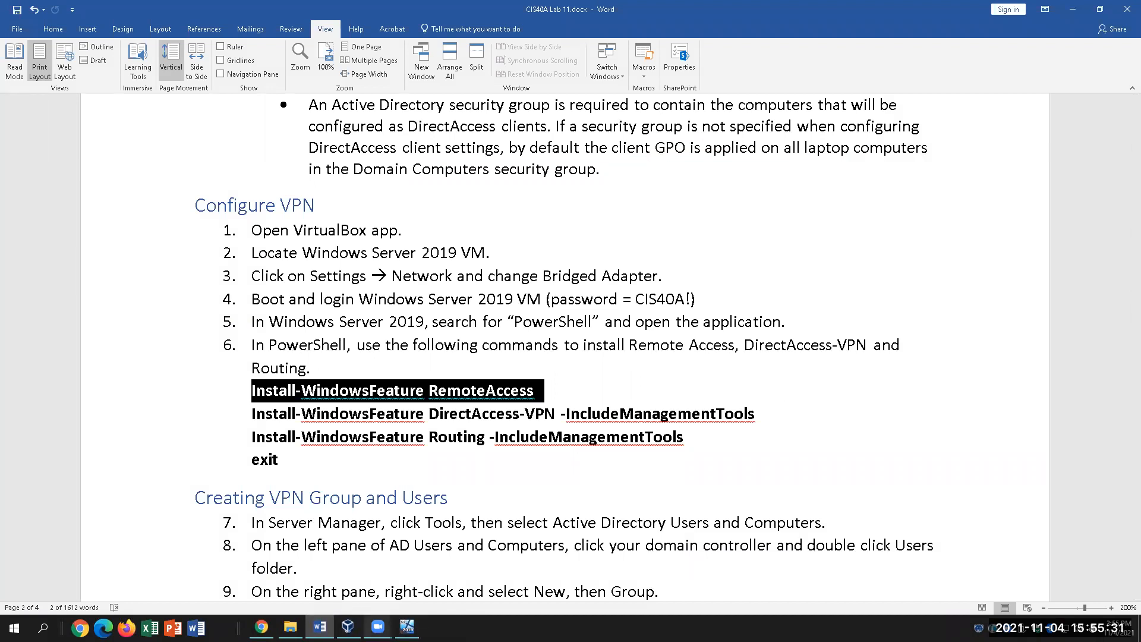
Complete the command with 'WWindowsFeature RemoteAccess' while checking the document, and run it.
mouse_move(407, 628)
click(418, 606)
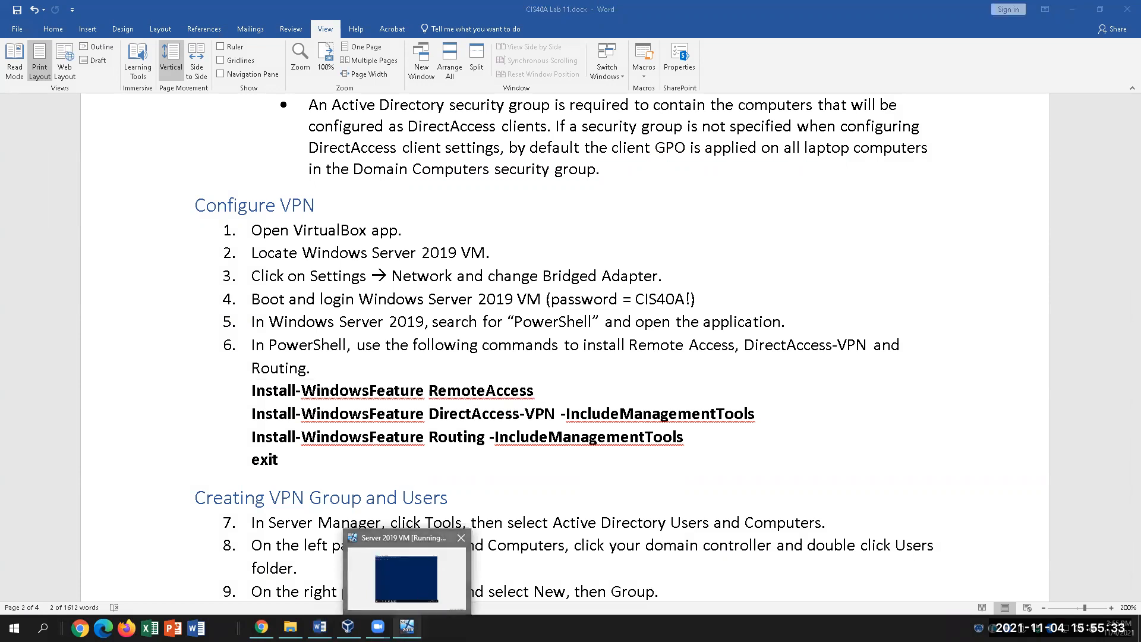
text(W)
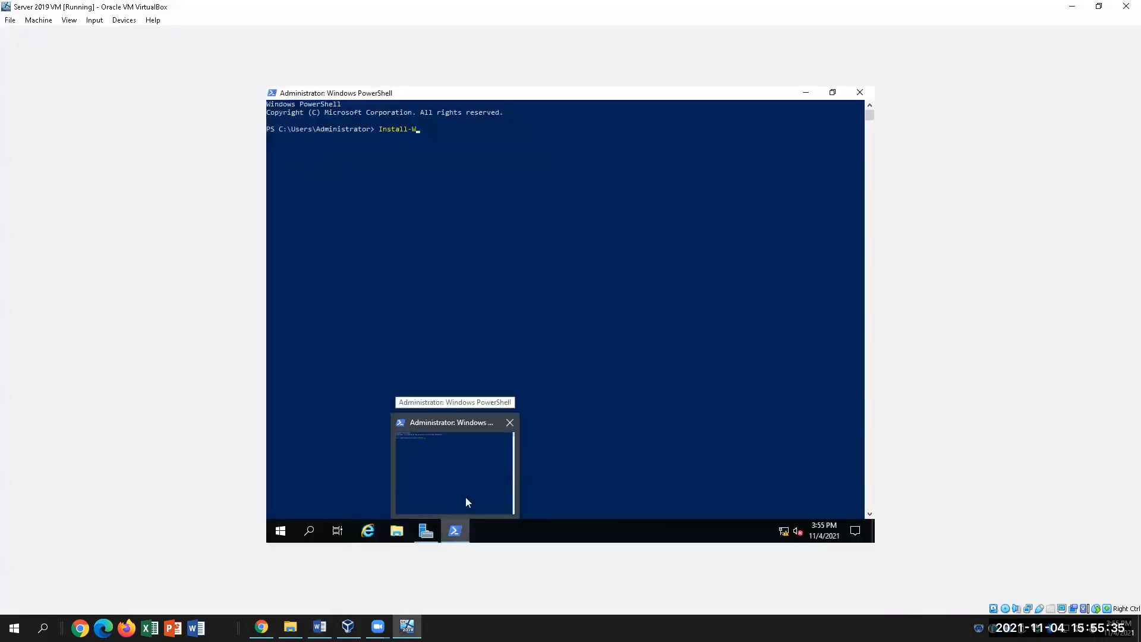
text(WindowsFeature)
click(319, 626)
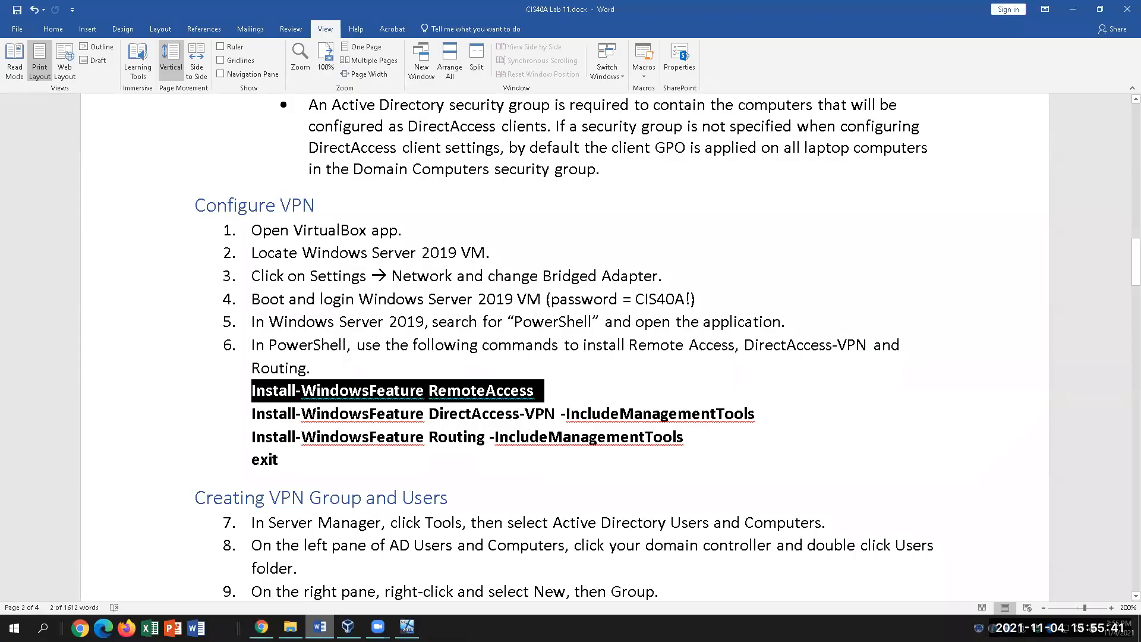
click(407, 627)
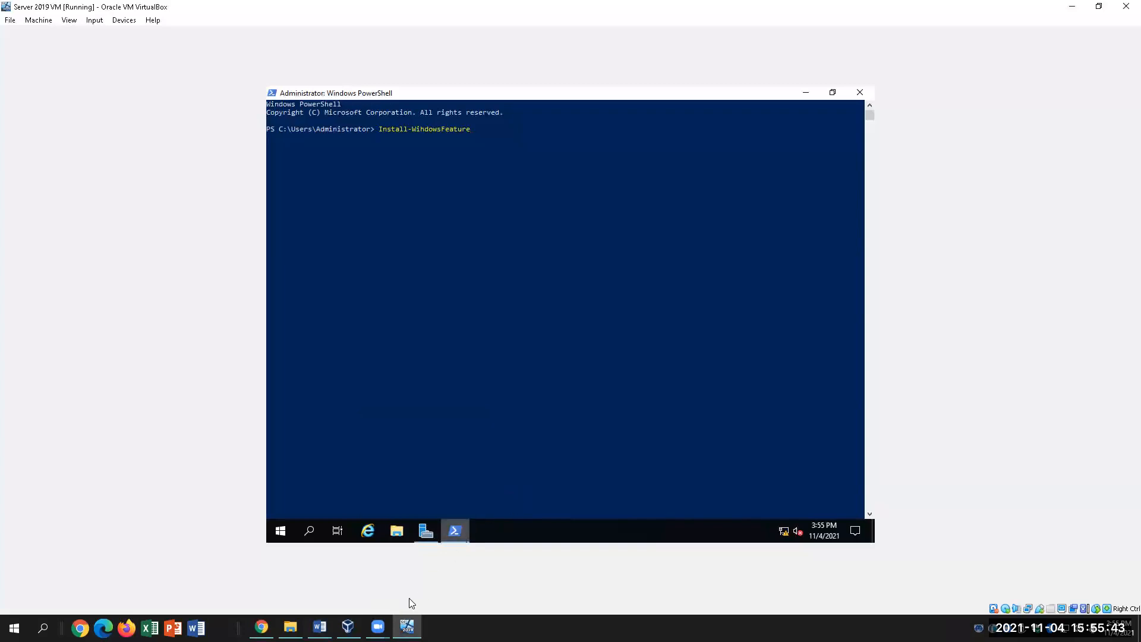
click(319, 626)
click(407, 627)
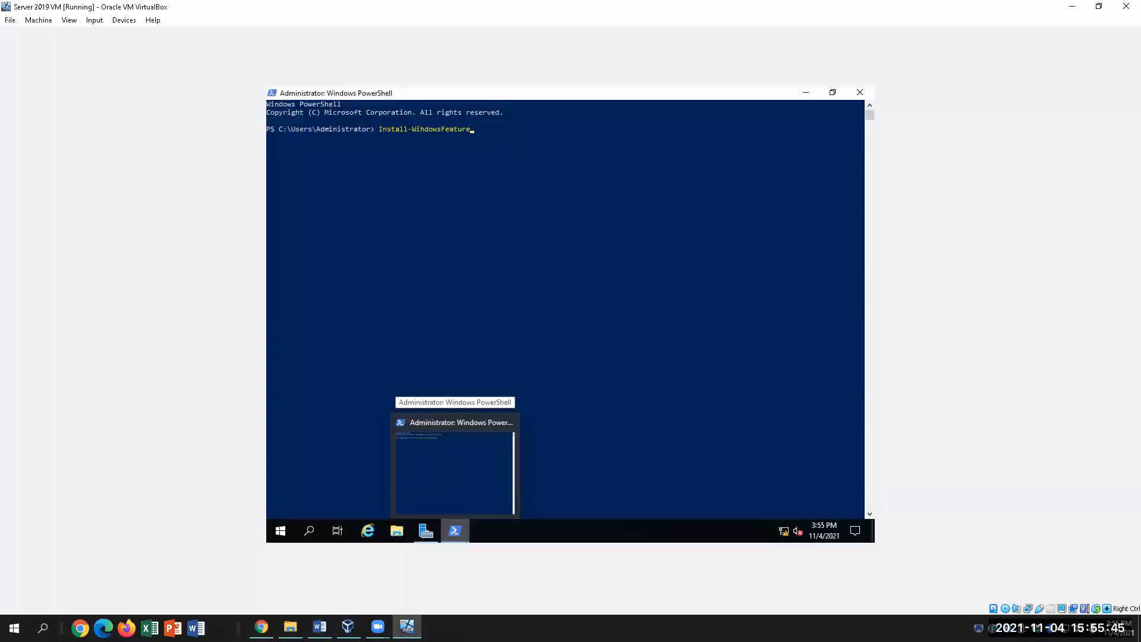
text(Remote)
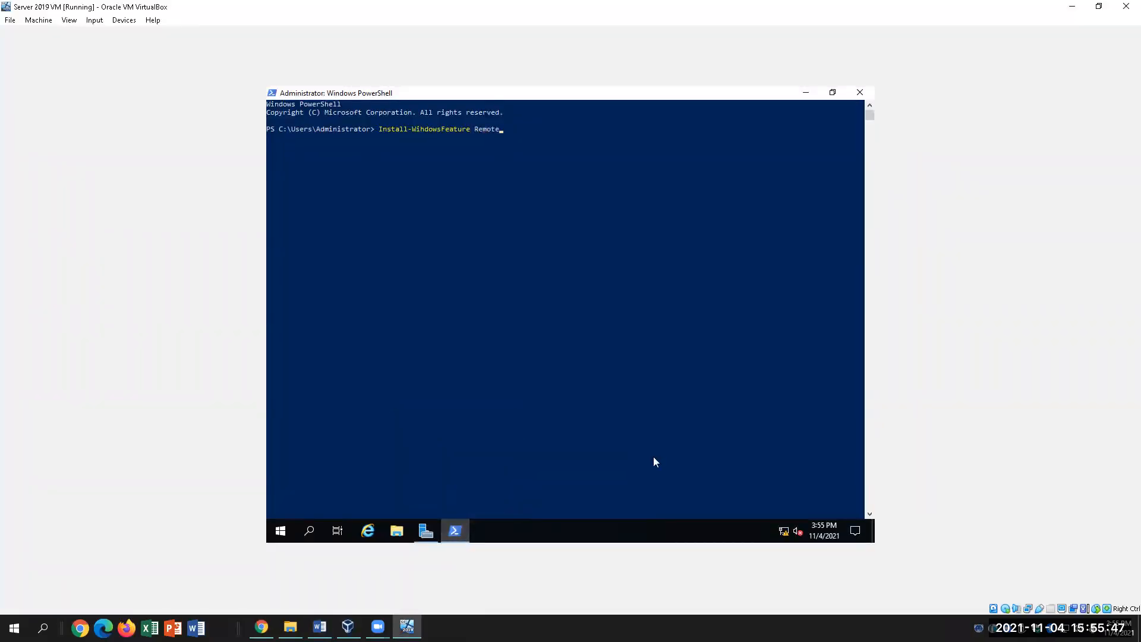
text(Access)
key(Return)
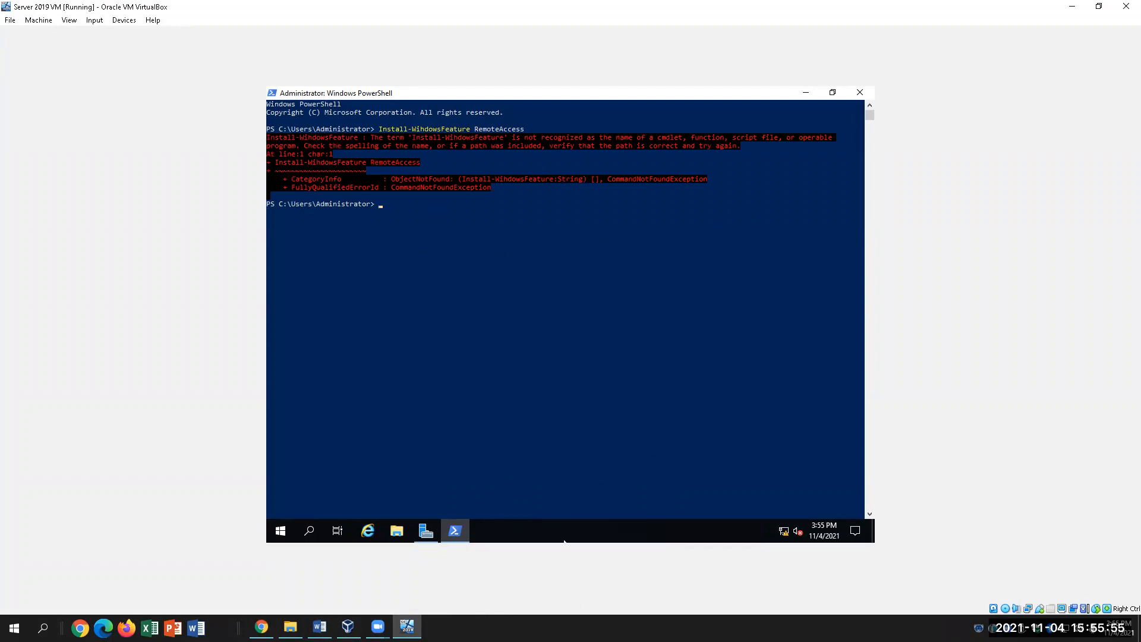
Recall the failed command, fix its typo to Install-WindowsFeature RemoteAccess, and rerun it (NoChangeNeeded).
click(349, 626)
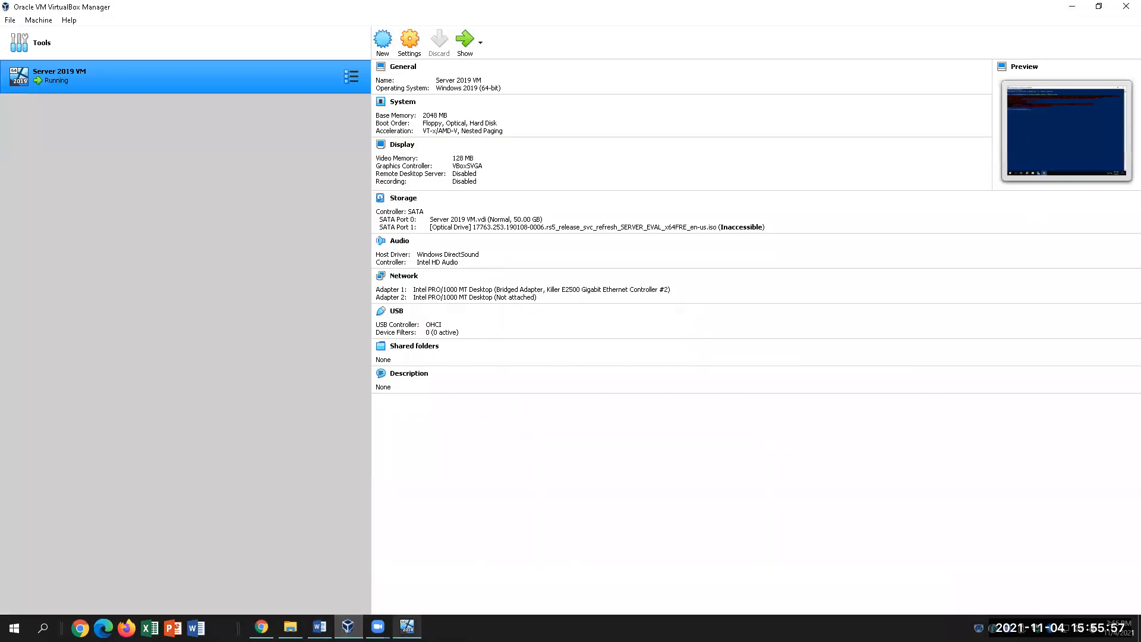
click(349, 626)
click(319, 627)
key(alt+Tab)
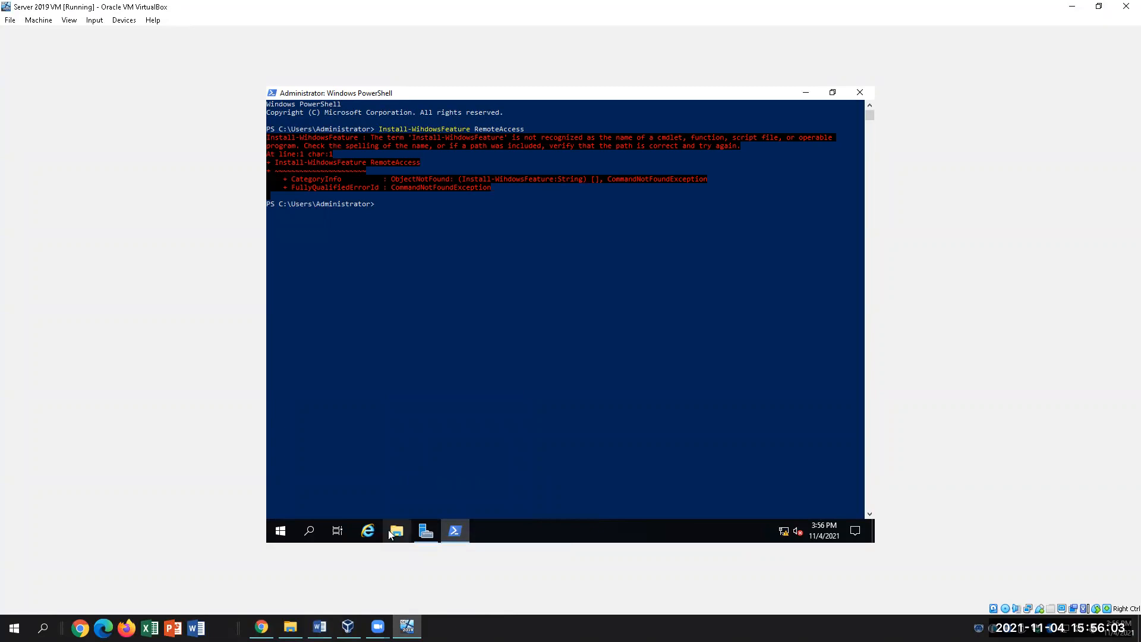
key(Up)
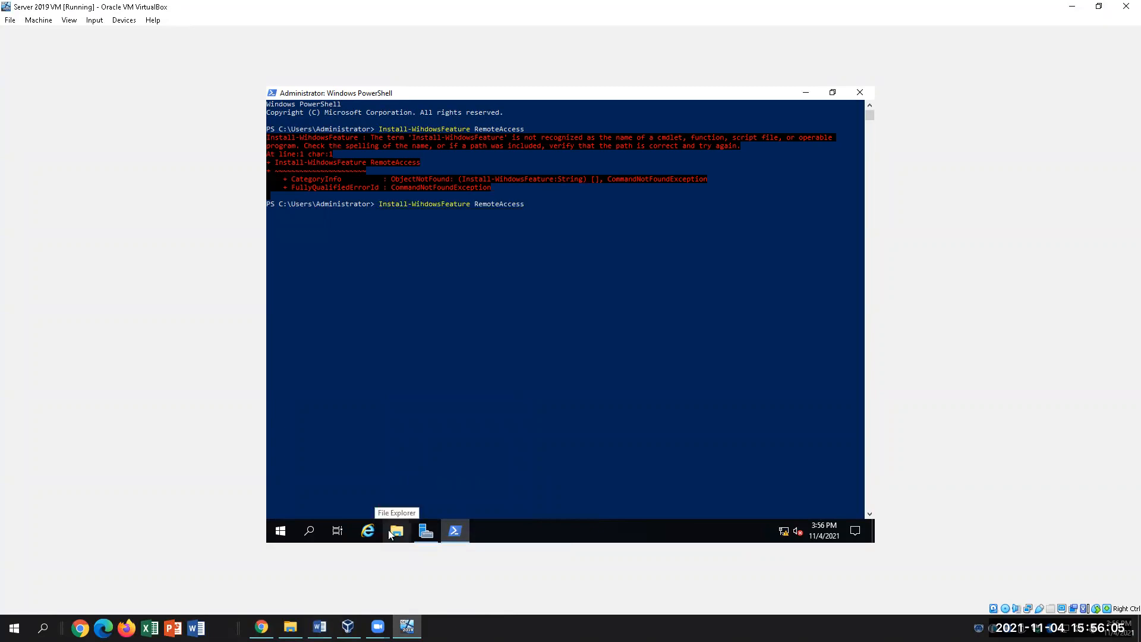
key(Left)
key(Left)
key(Left)
key(Left)
key(Left)
key(Left)
key(Left)
key(Left)
key(Left)
key(Left)
key(Left)
key(Left)
key(Left)
key(Left)
key(Left)
key(Left)
key(Left)
key(Left)
key(Left)
key(Left)
key(Left)
key(Left)
key(Left)
key(Left)
key(BackSpace)
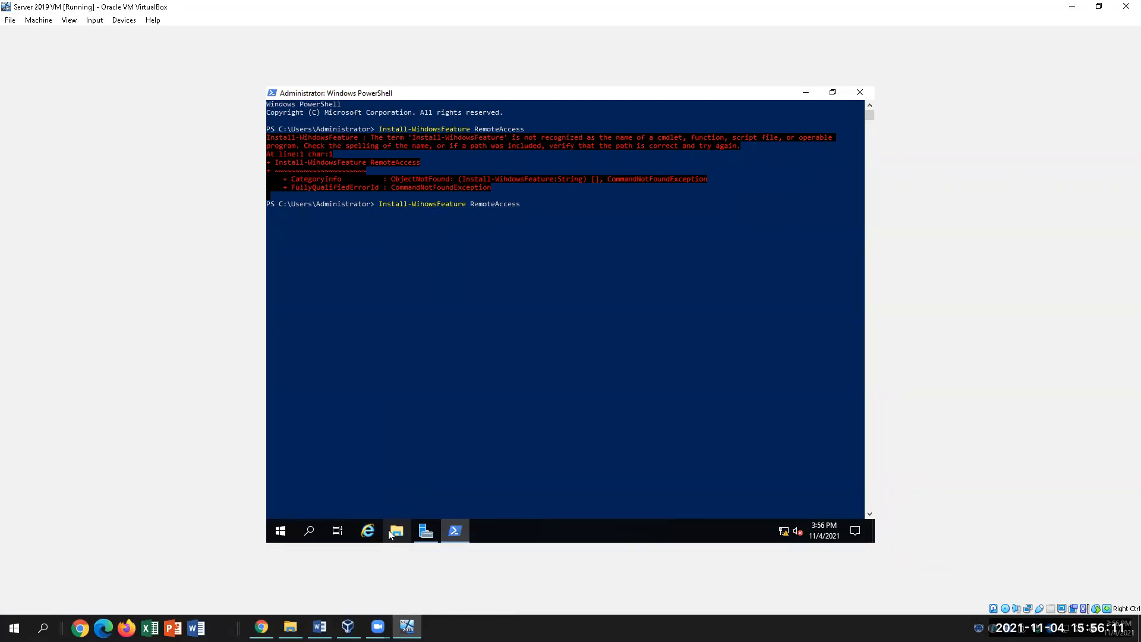
key(BackSpace)
text(nd)
key(Return)
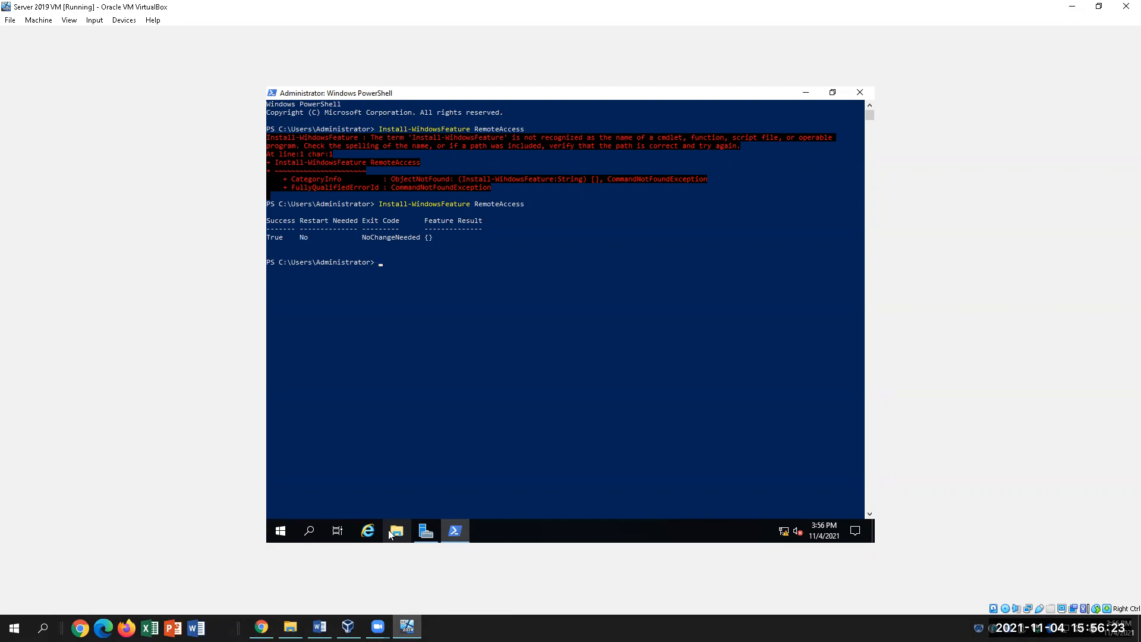
mouse_move(429, 539)
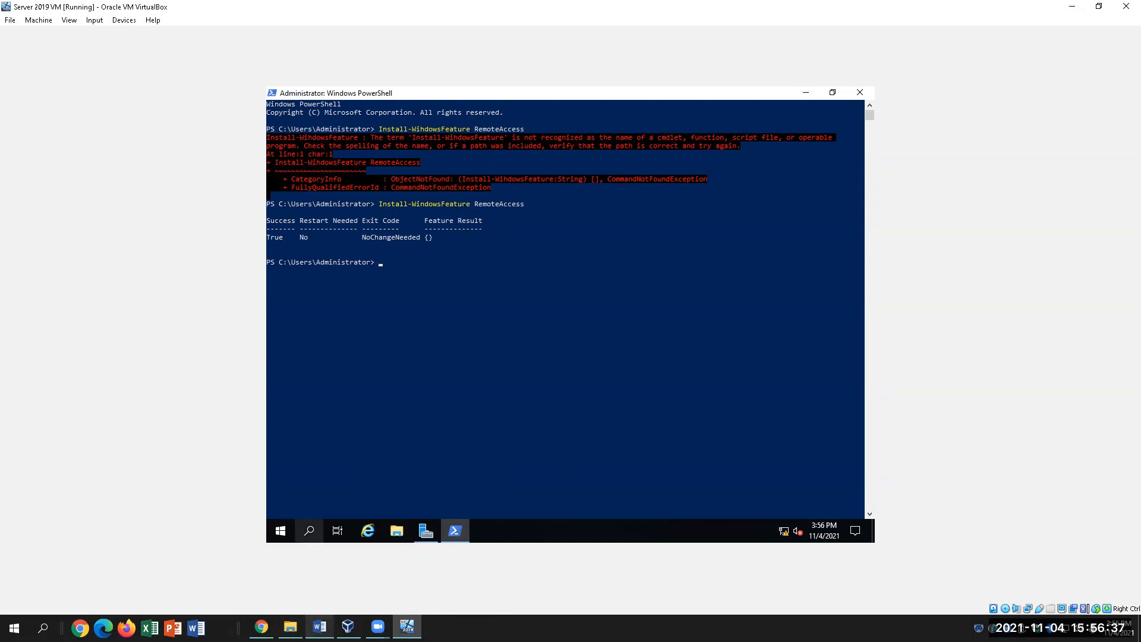
Select and copy the Install-WindowsFeature DirectAccess-VPN -IncludeManagementTools line from step 6.
click(320, 627)
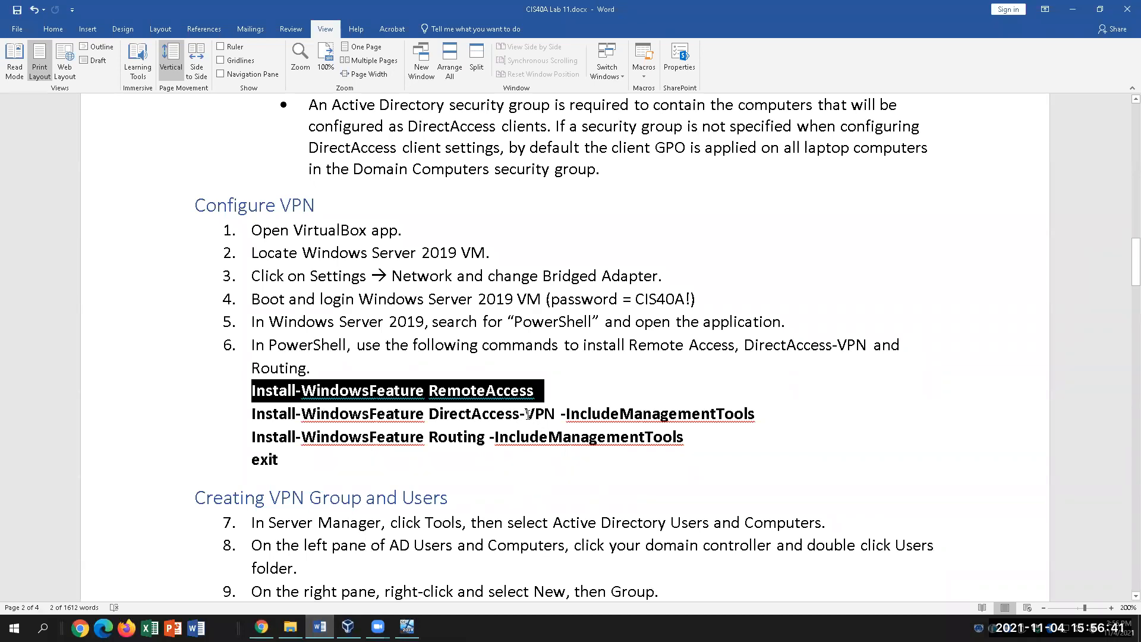
drag(755, 414, 562, 415)
click(773, 411)
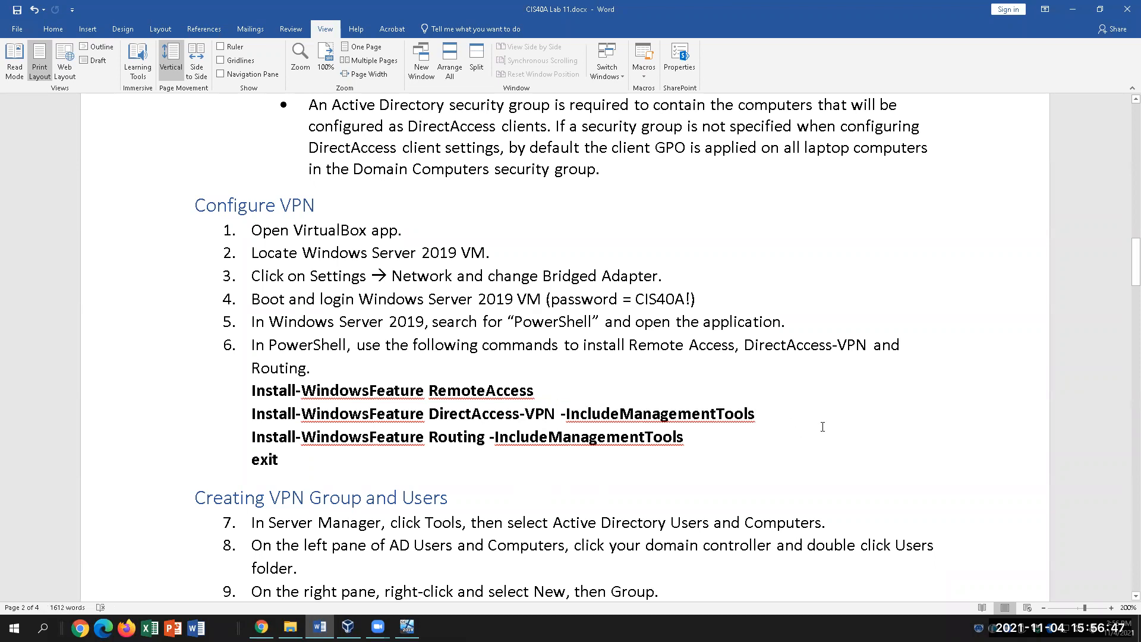
drag(778, 415, 345, 418)
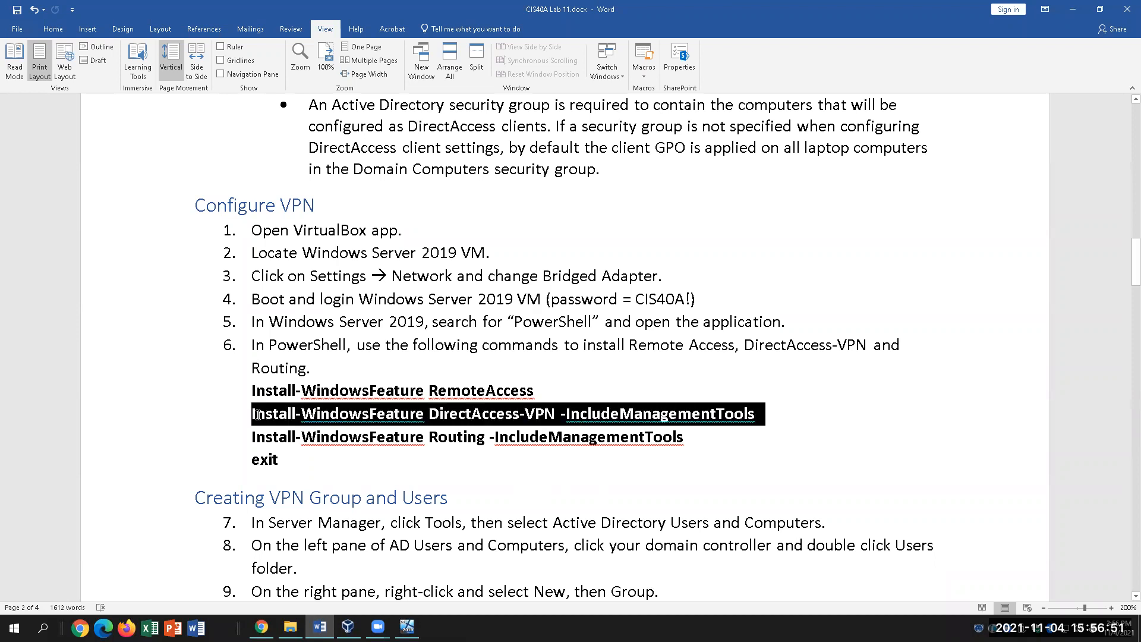
click(348, 414)
drag(776, 413, 724, 416)
click(269, 421)
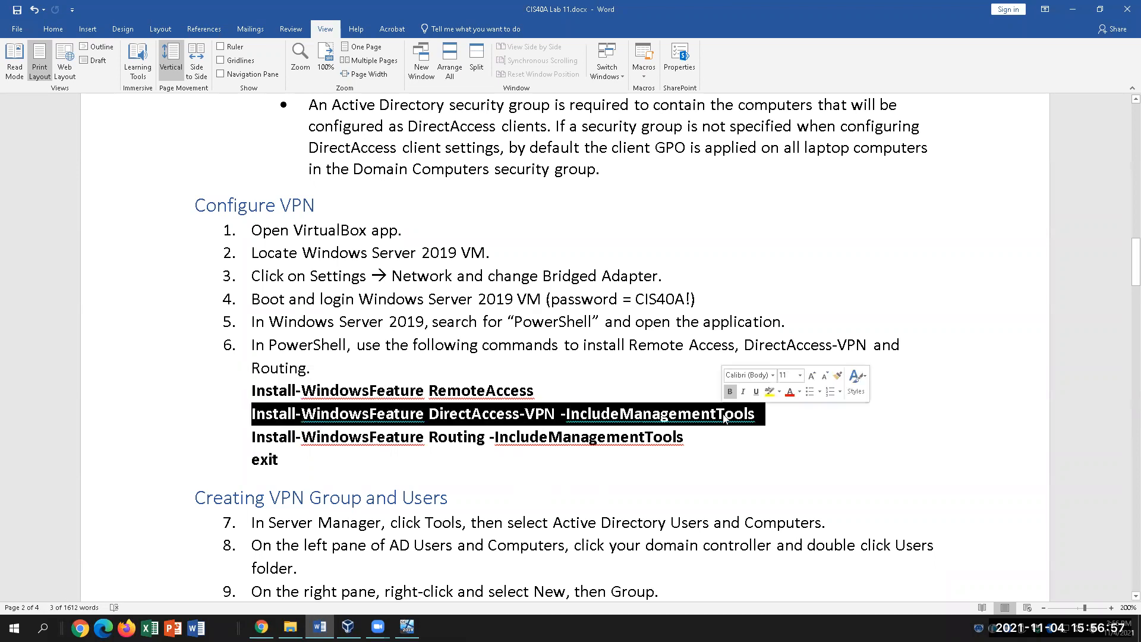
key(ctrl+c)
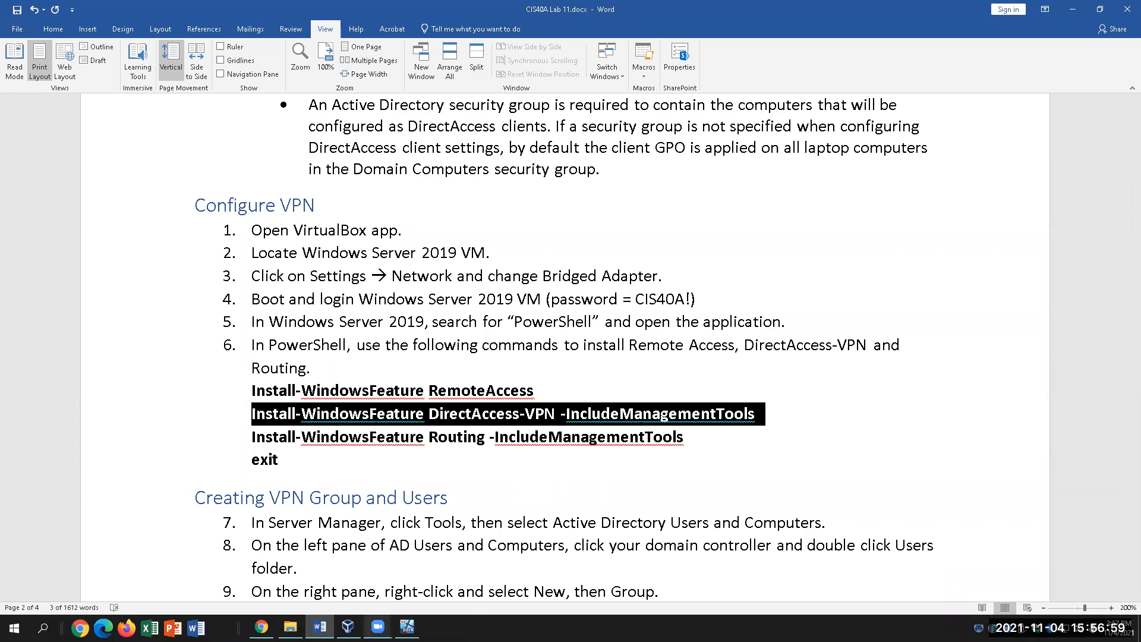
In the VM's PowerShell window, start Mark mode from the system menu to mark console text.
click(407, 627)
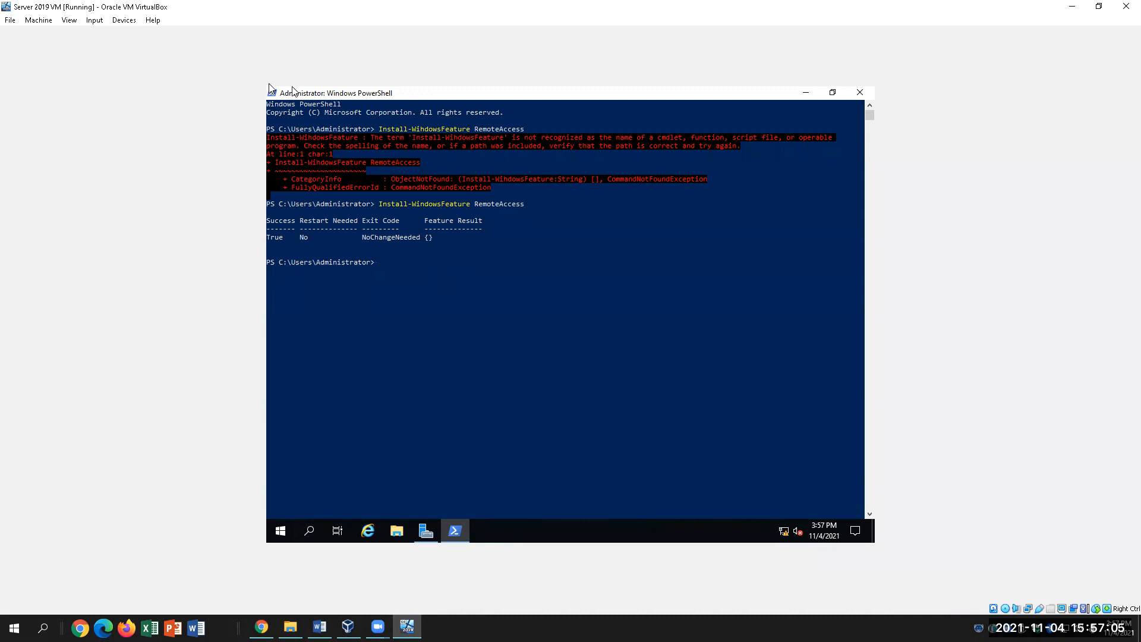
click(272, 94)
click(447, 329)
click(426, 279)
click(320, 628)
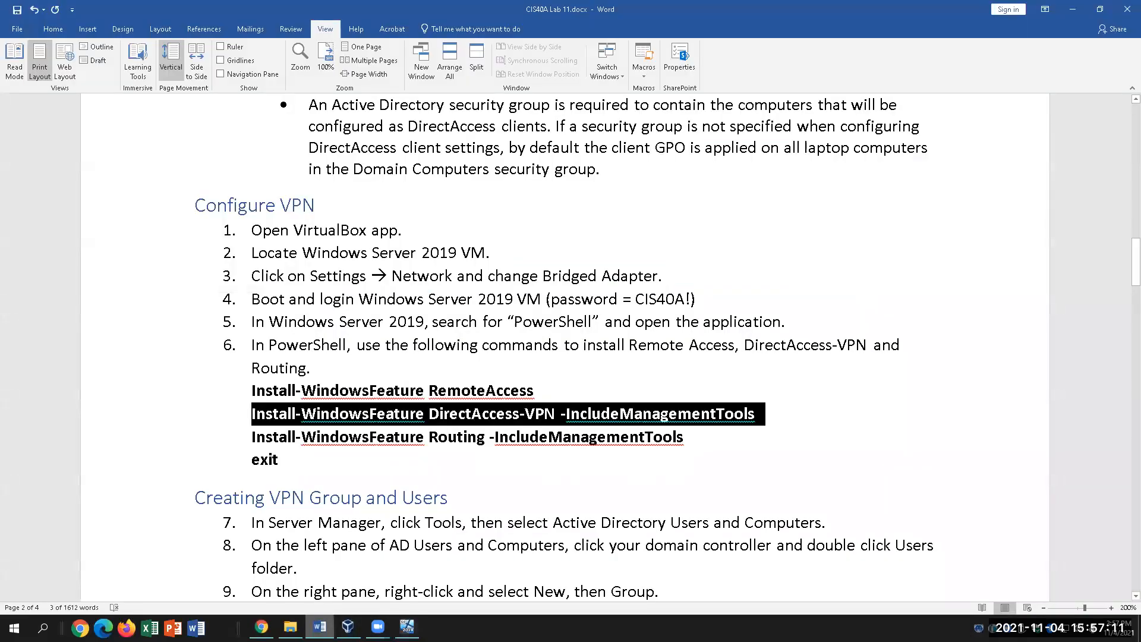
click(407, 627)
Run Install-WindowsFeature DirectAccess-VPN -IncludeManagementTools in the VM's PowerShell, checking the command in the lab.
key(Escape)
text(Install-Windows)
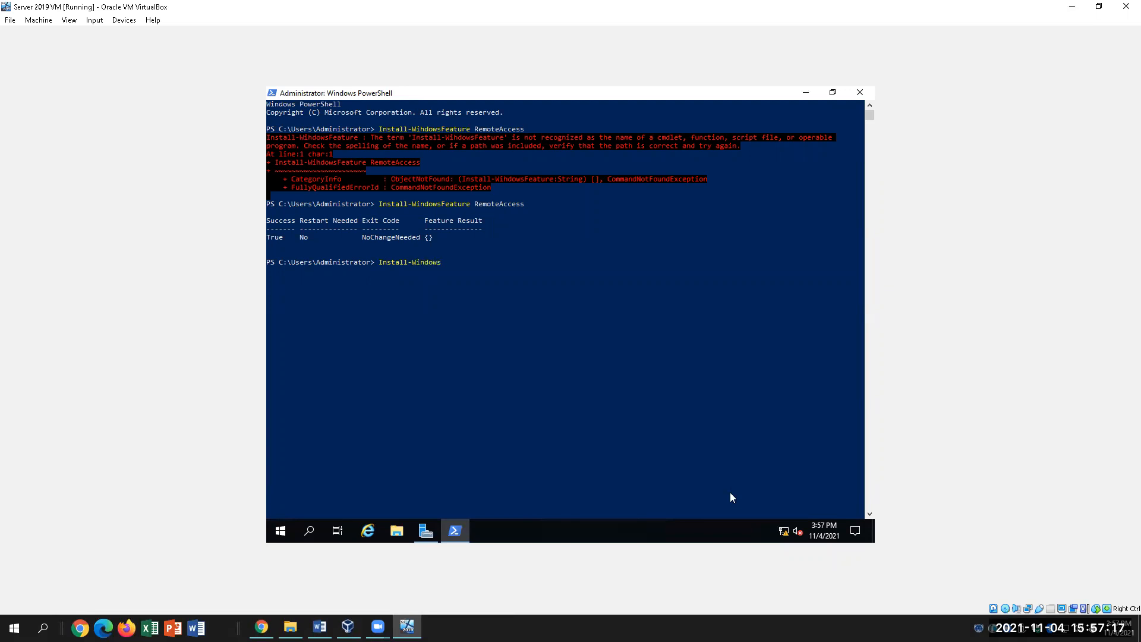
text(Feature)
click(319, 628)
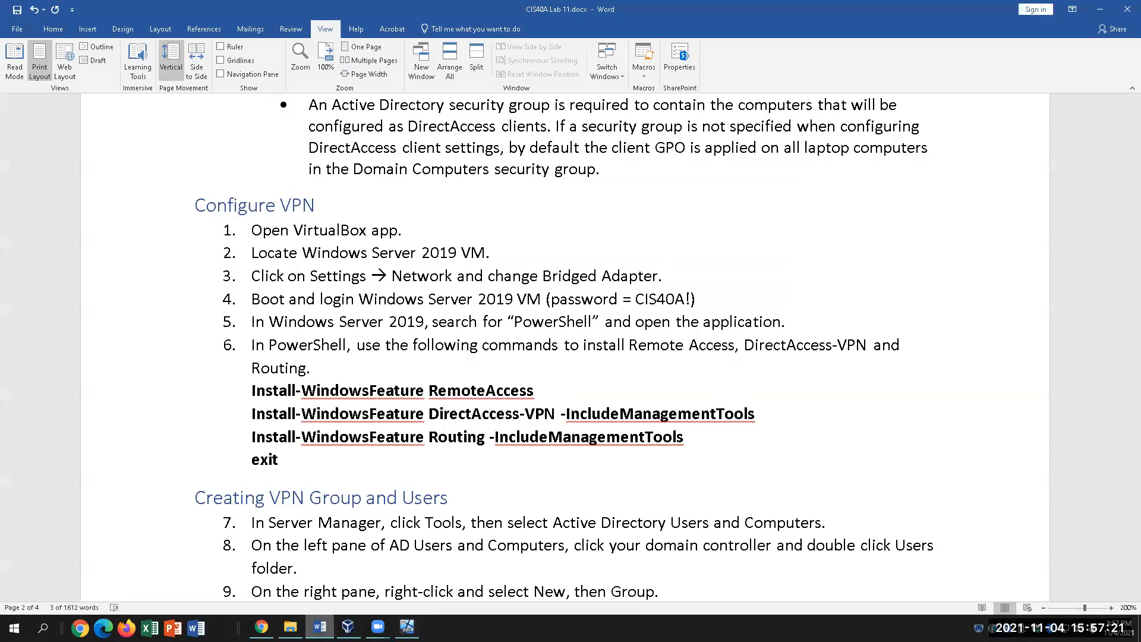
click(407, 627)
text(DirectAccess-VPN)
click(320, 627)
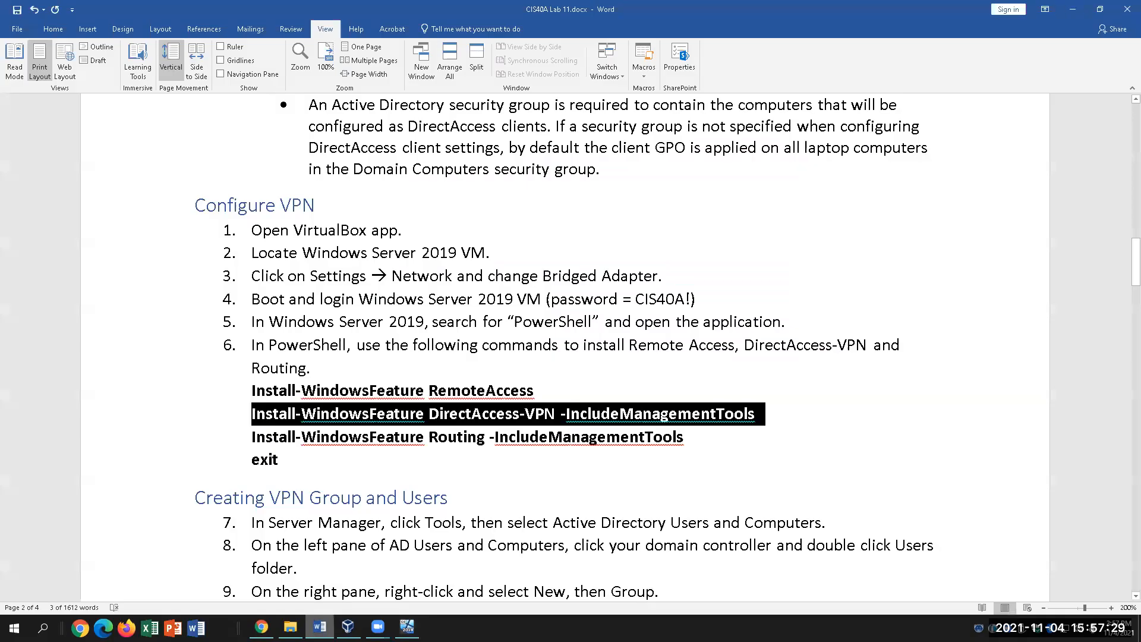
click(407, 627)
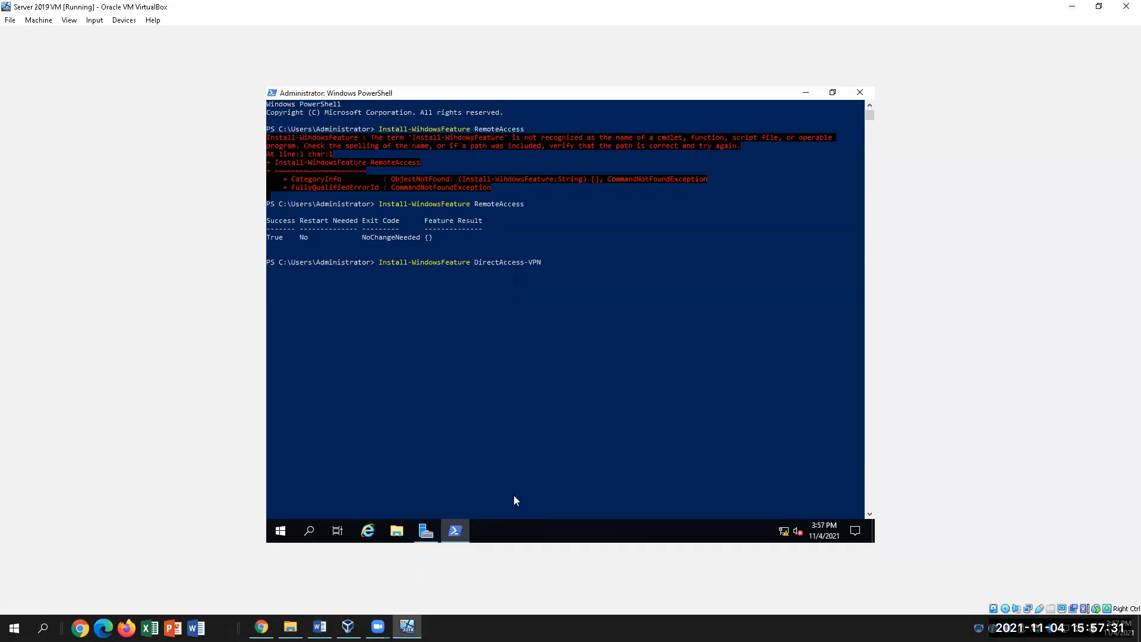
text(-Include)
click(320, 628)
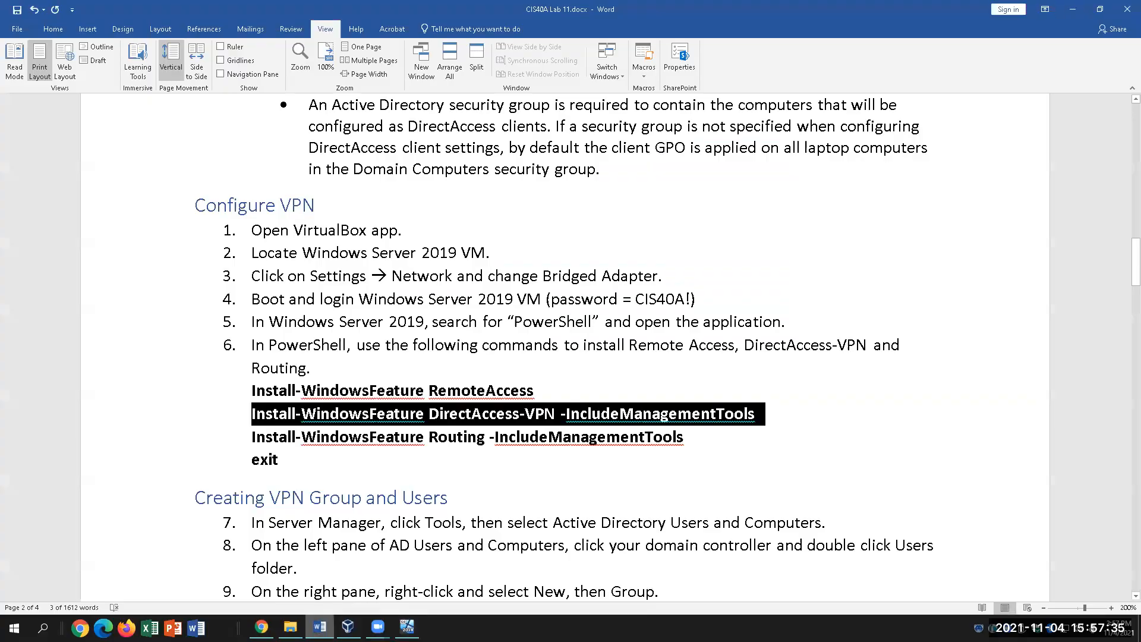
click(320, 628)
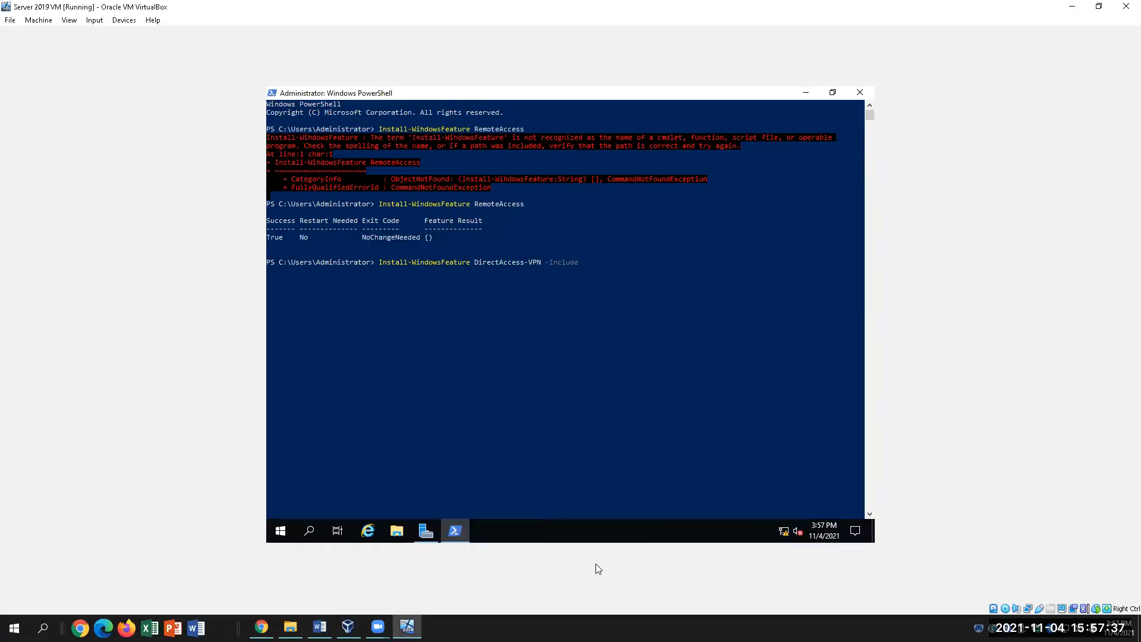
text(Management Tools)
key(Return)
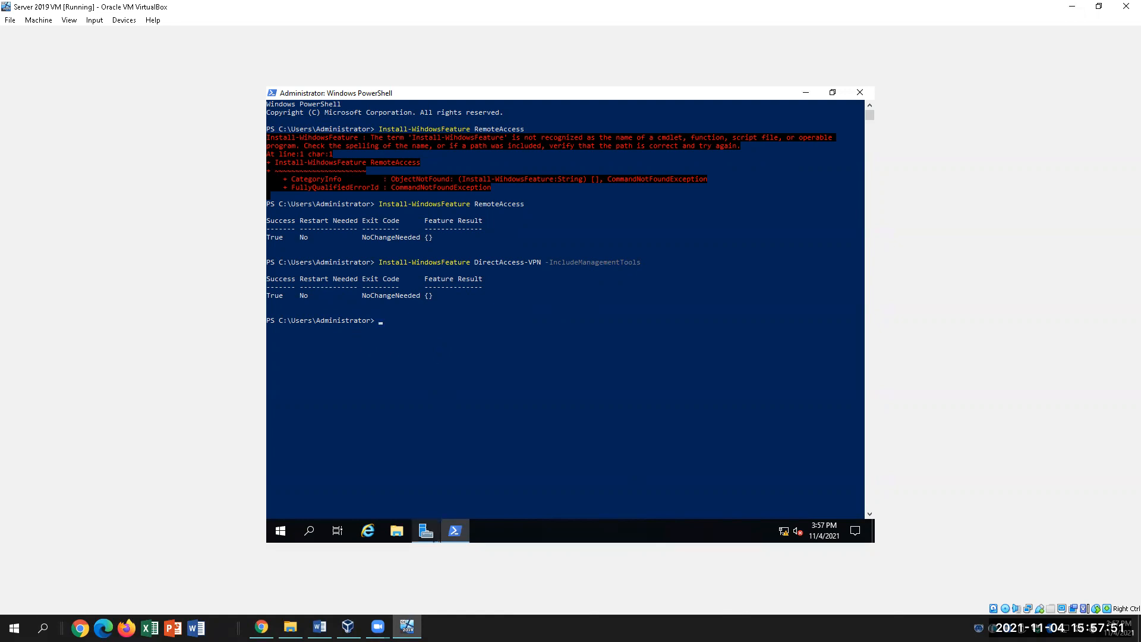
Scroll the Lab 11 document to step 6's commands and begin the next Install-WindowsFeature line in the VM.
mouse_move(431, 535)
click(320, 627)
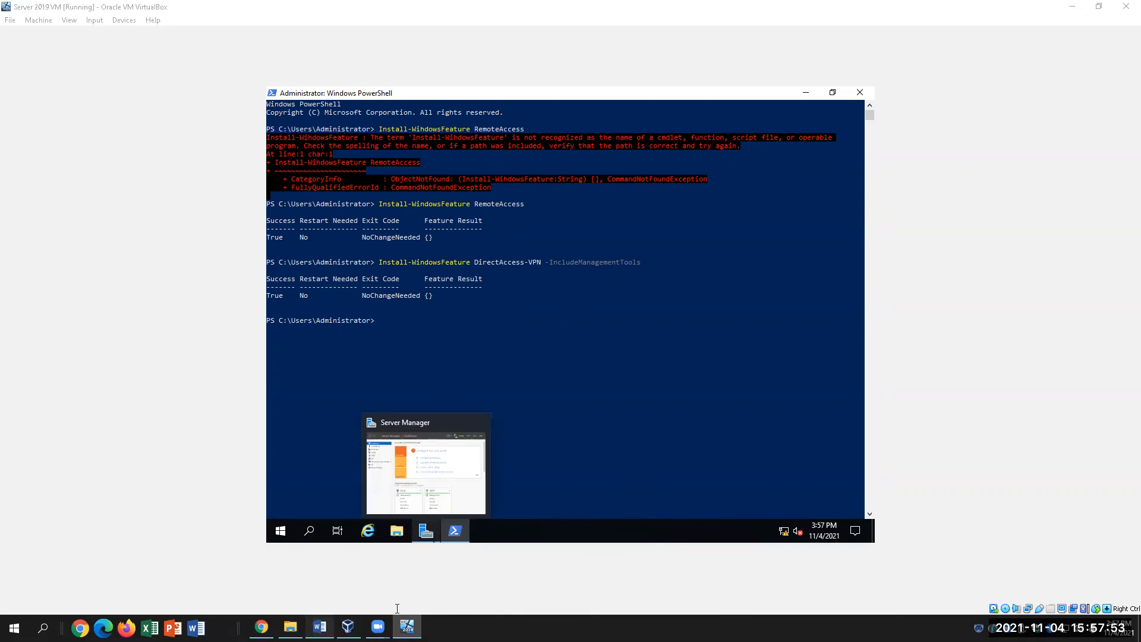
scroll(502, 501, down, 1)
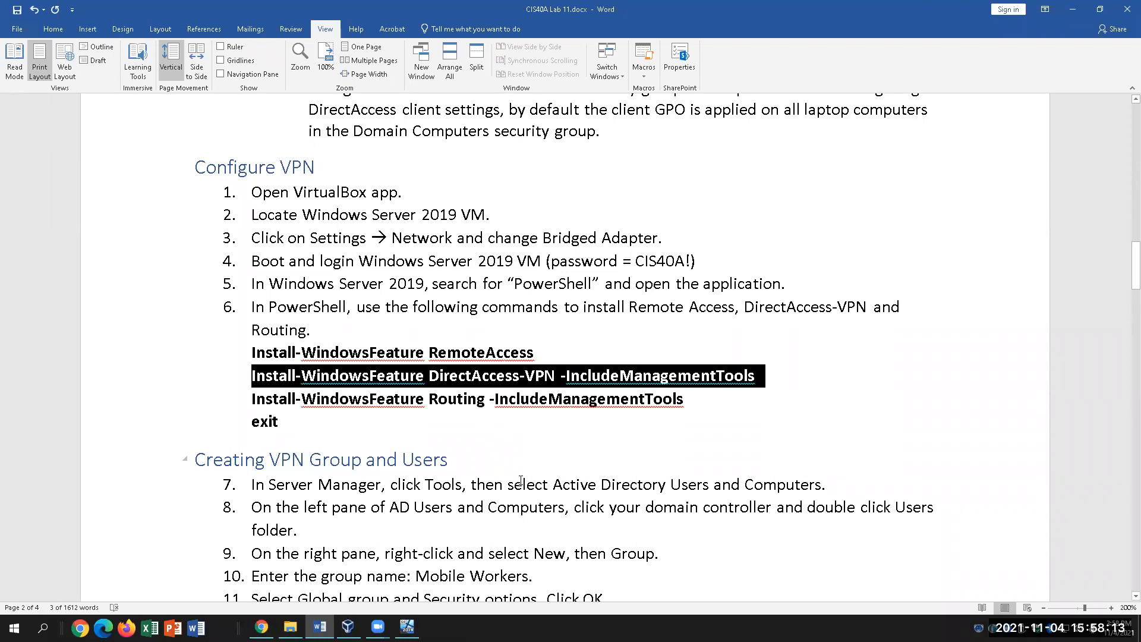
click(407, 627)
mouse_move(426, 531)
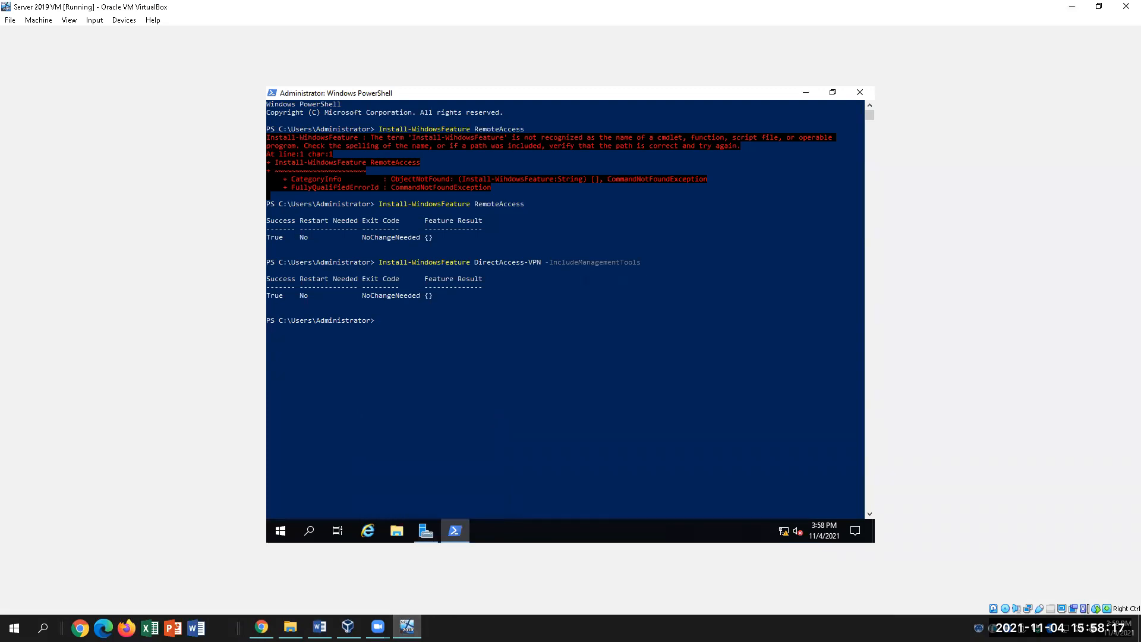
text(Install-WindowsFeature)
click(320, 627)
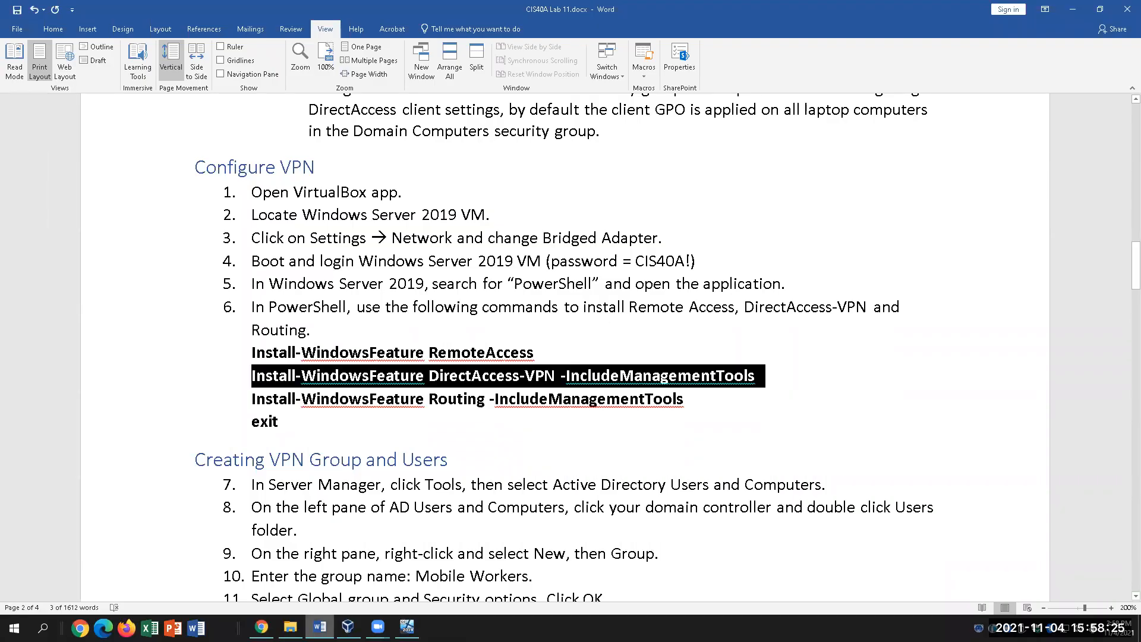
Complete and run Install-WindowsFeature Routing -IncludeManagementTools in the VM's PowerShell.
key(alt+Tab)
text(Rou)
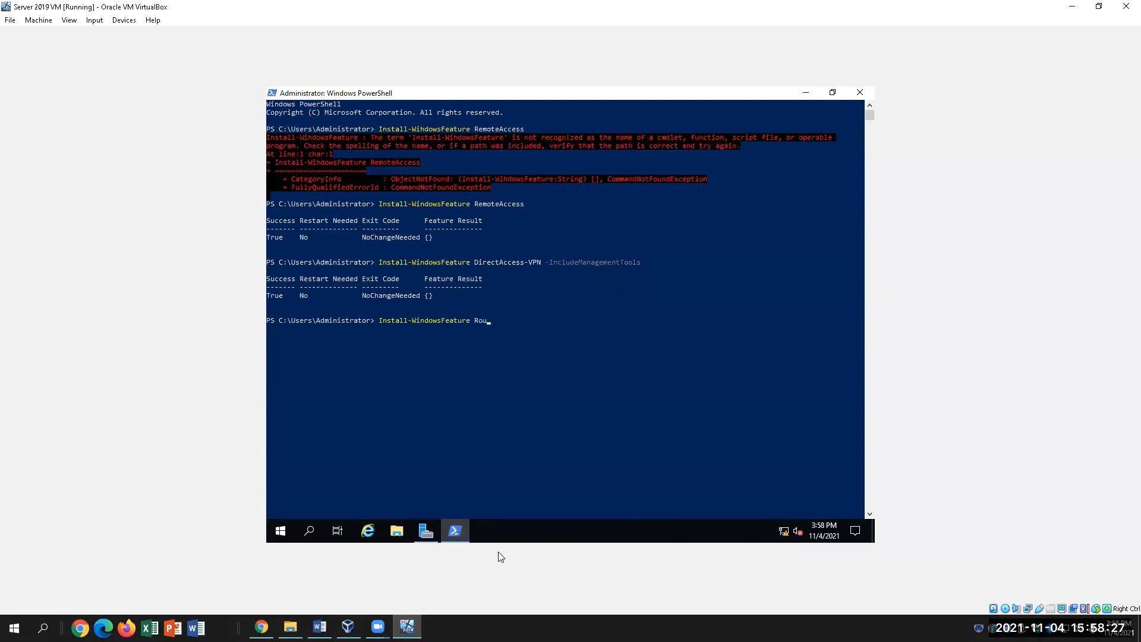
text(ting -Include)
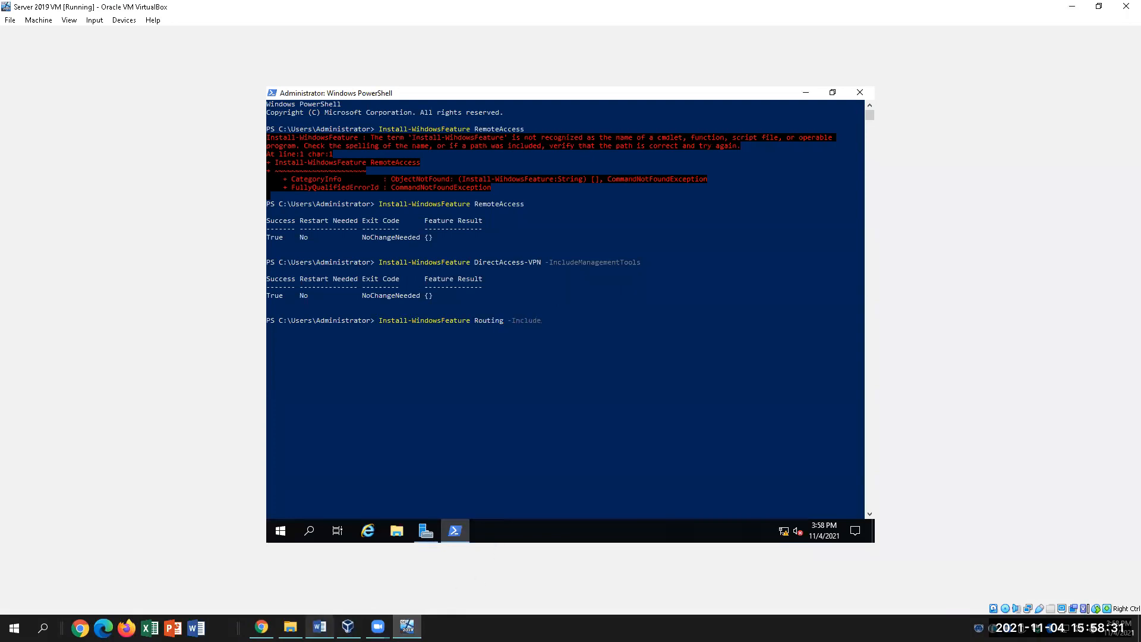
click(319, 627)
key(alt+Tab)
text(anagementTools)
key(Return)
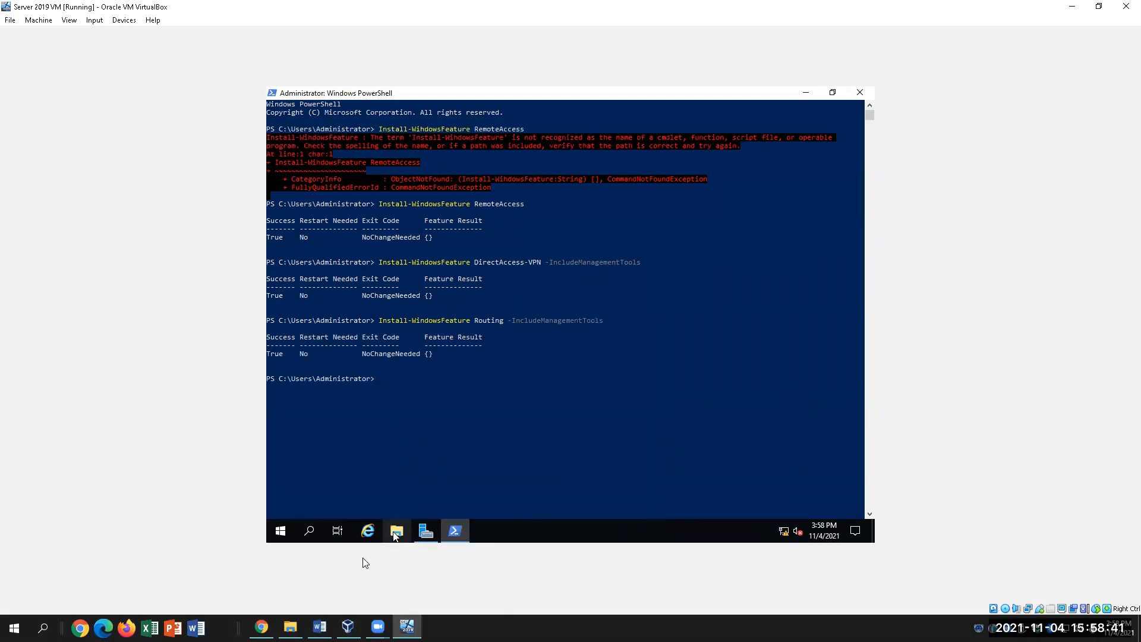
click(320, 627)
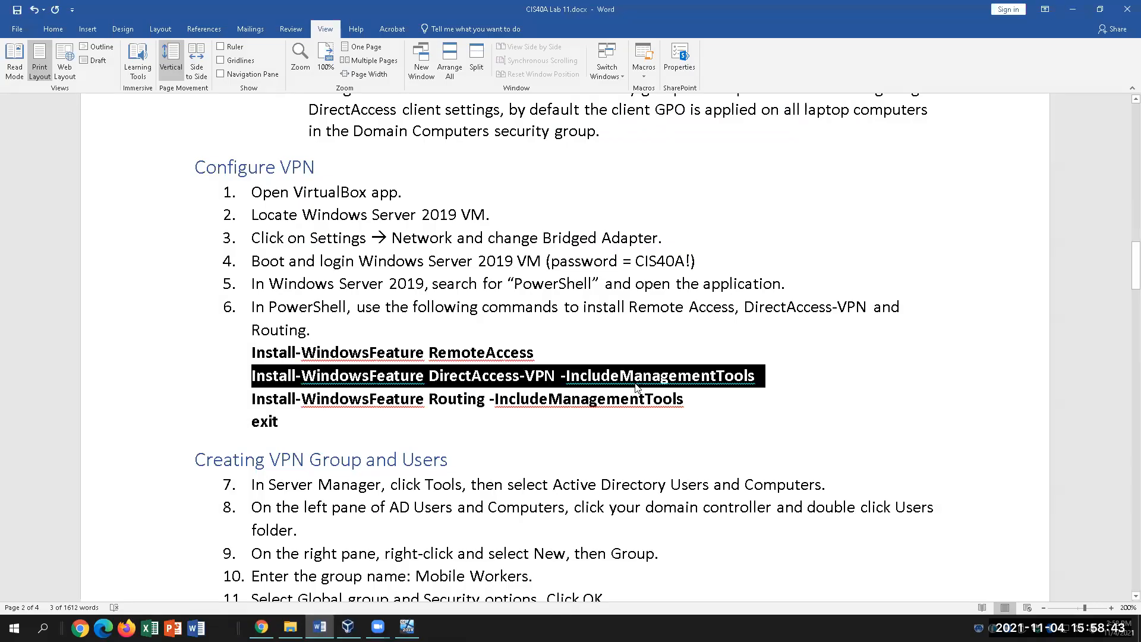
click(407, 627)
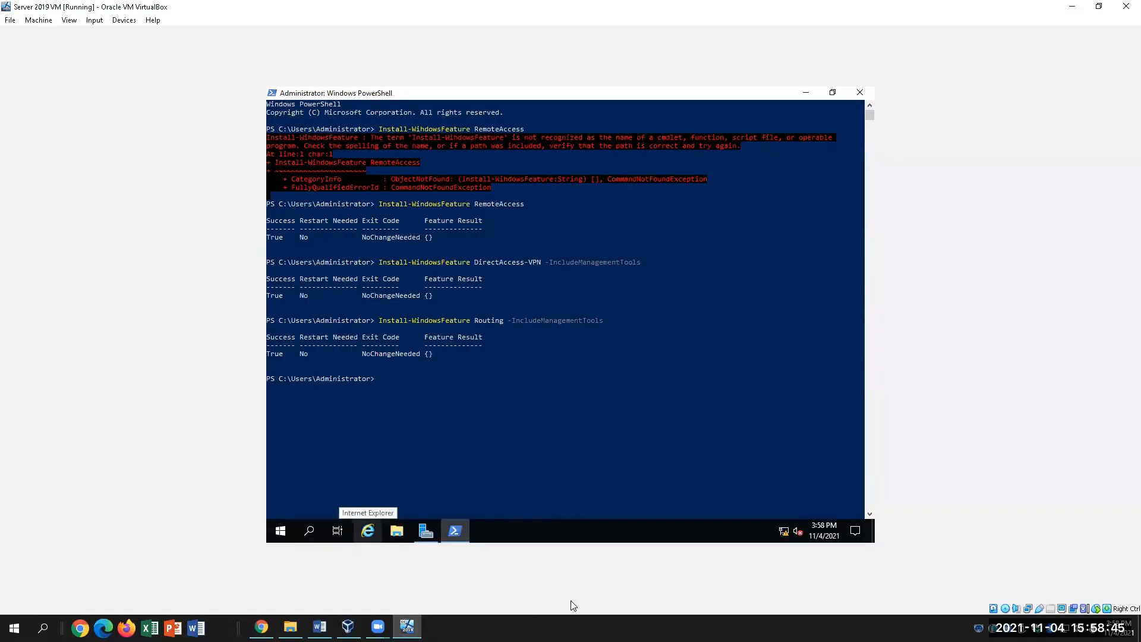
Close PowerShell with exit and return to the lab document in Word.
text(exit)
key(Return)
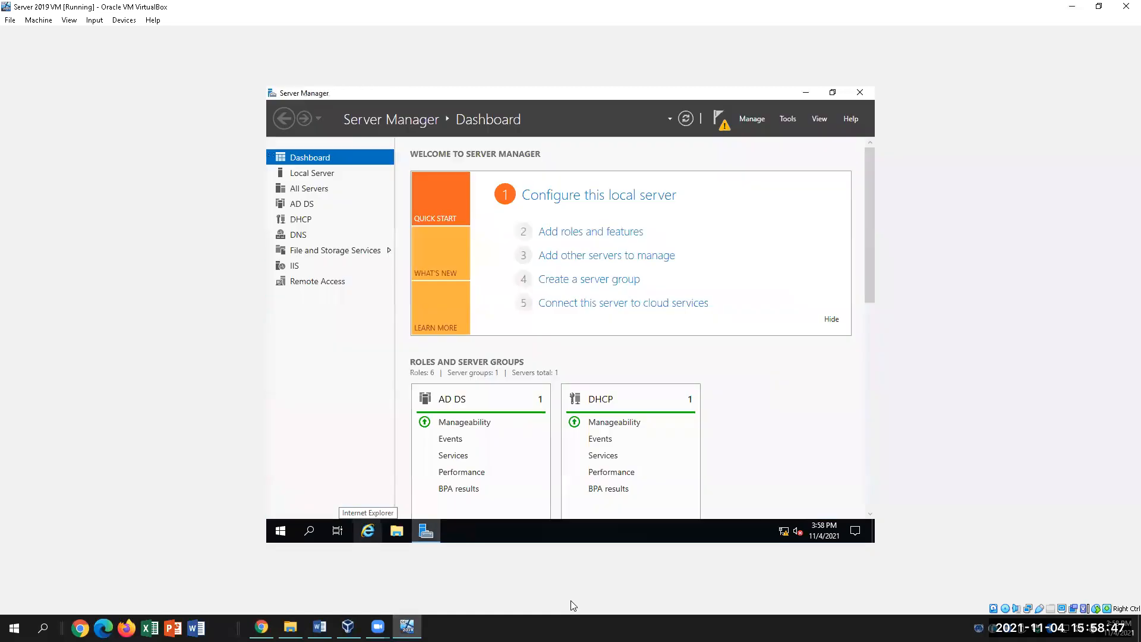
key(alt+Tab)
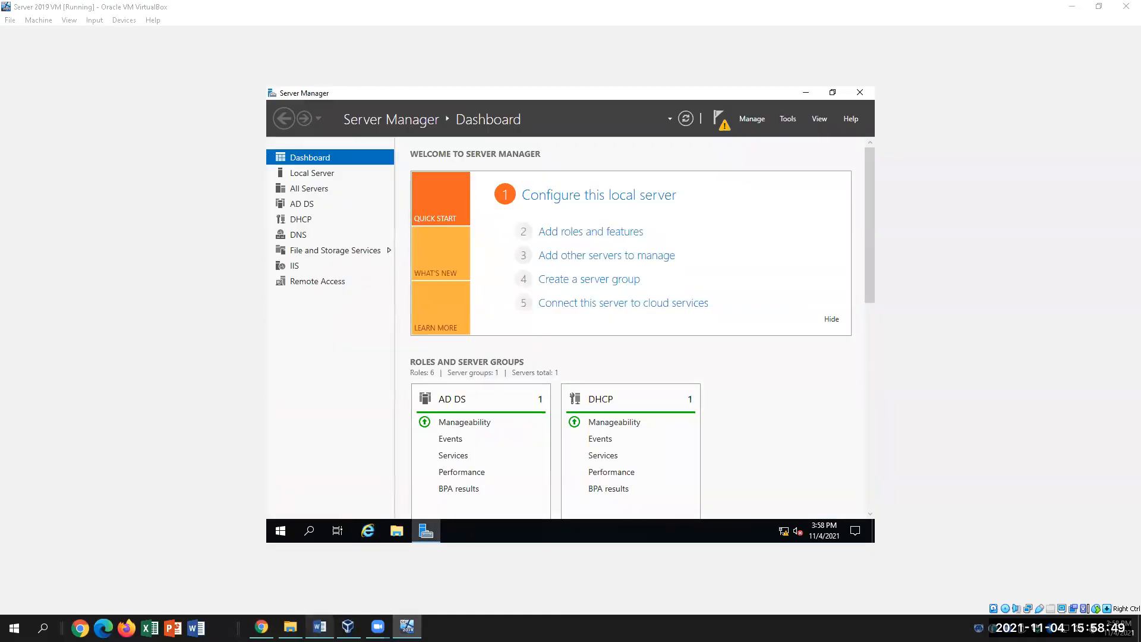
click(339, 421)
scroll(386, 443, down, 4)
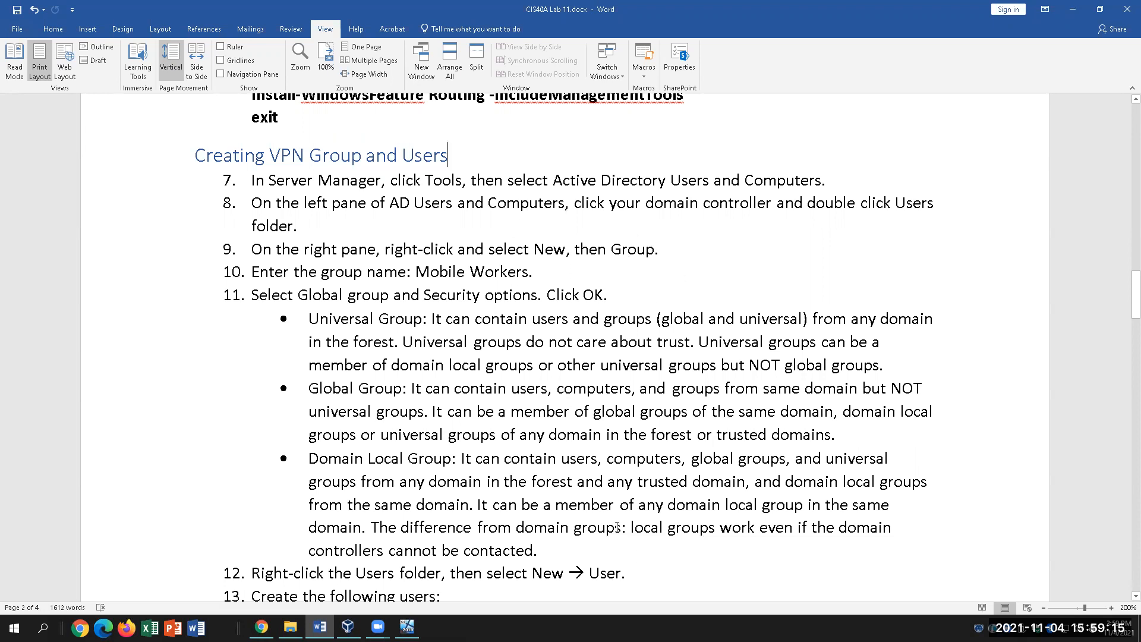
Scroll further in the lab, then open the Tools menu in the VM's Server Manager.
scroll(393, 470, down, 1)
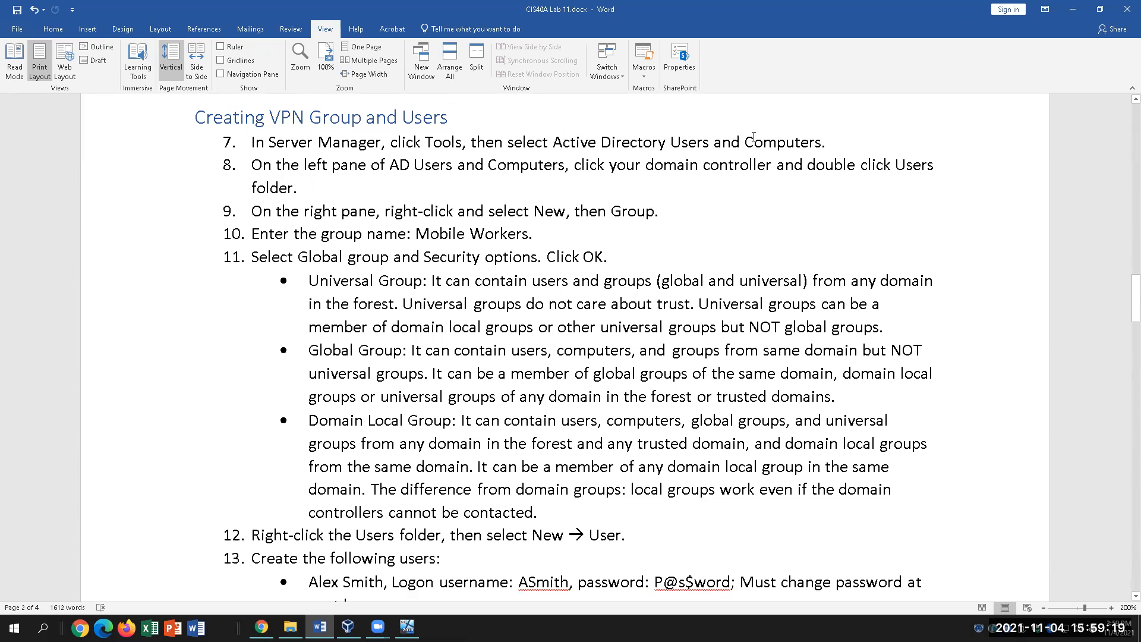
click(407, 627)
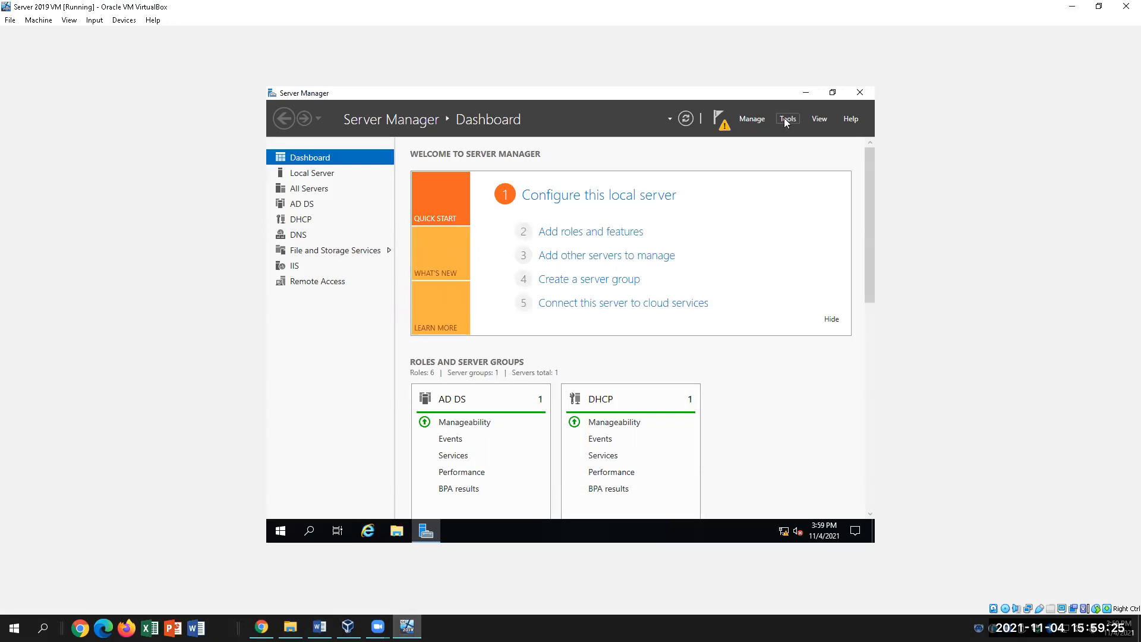
click(786, 119)
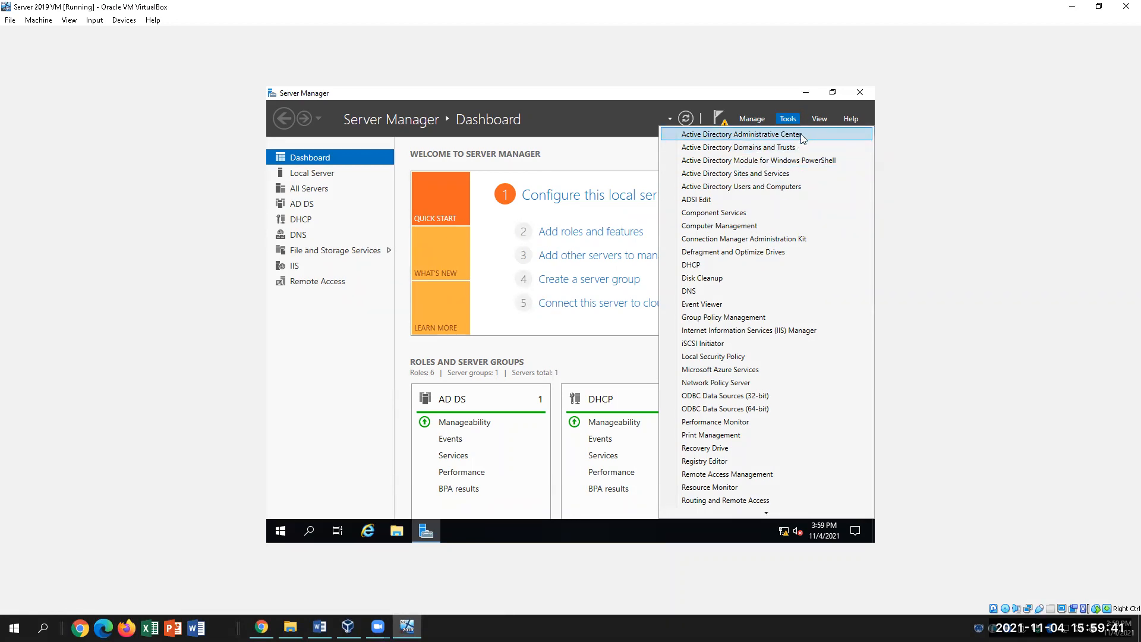
Launch Active Directory Users and Computers maximized and open the domain's Users container with its New menu.
click(800, 186)
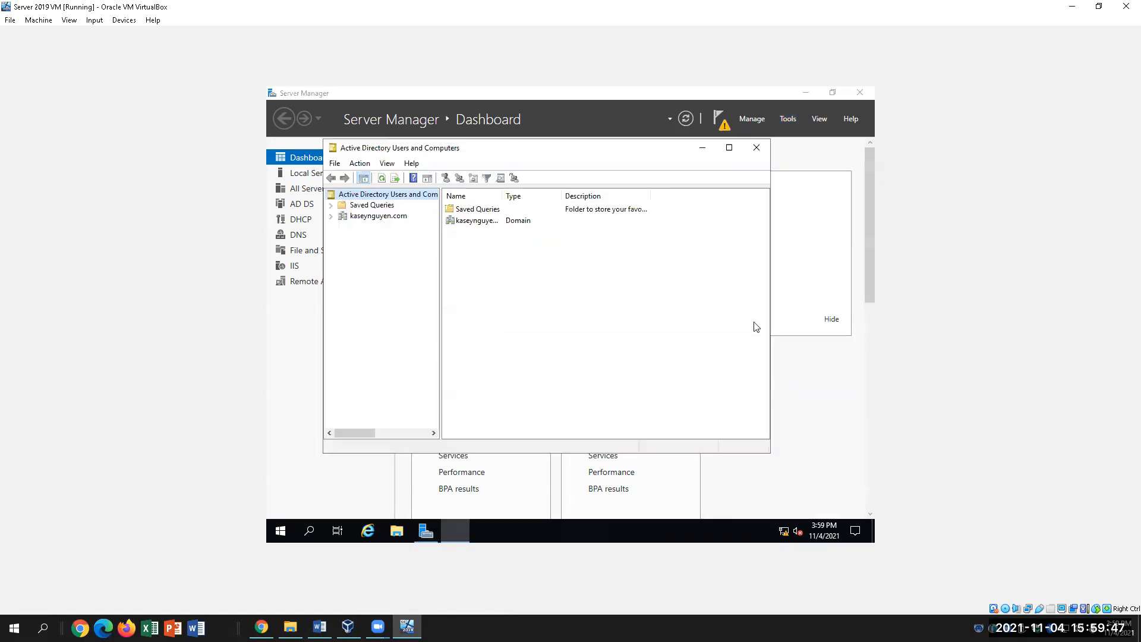
click(729, 148)
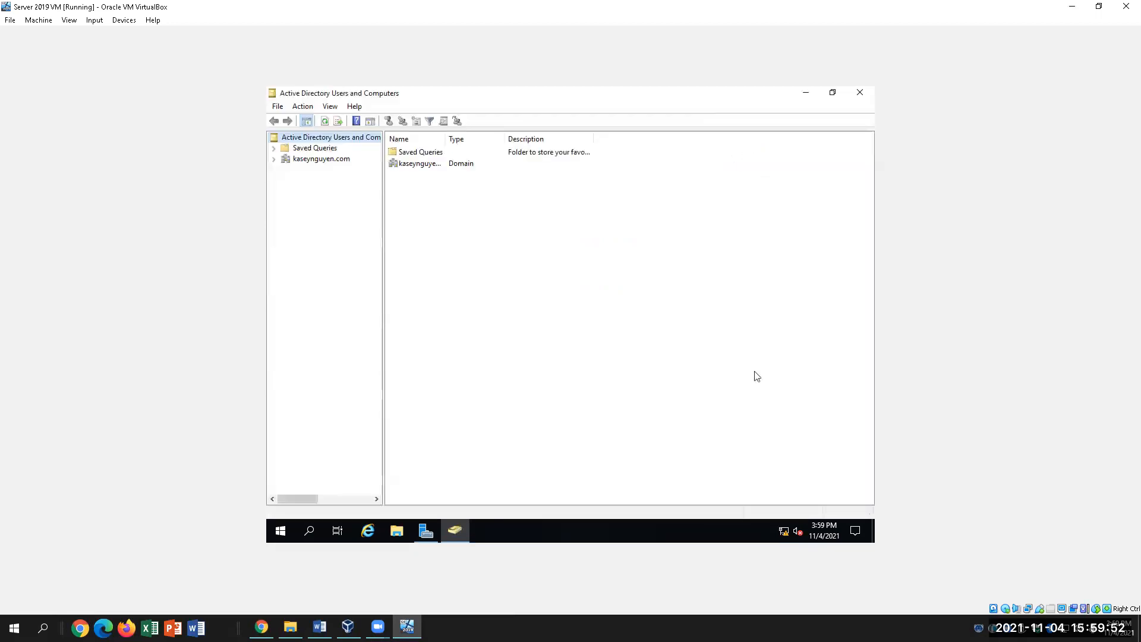
click(292, 161)
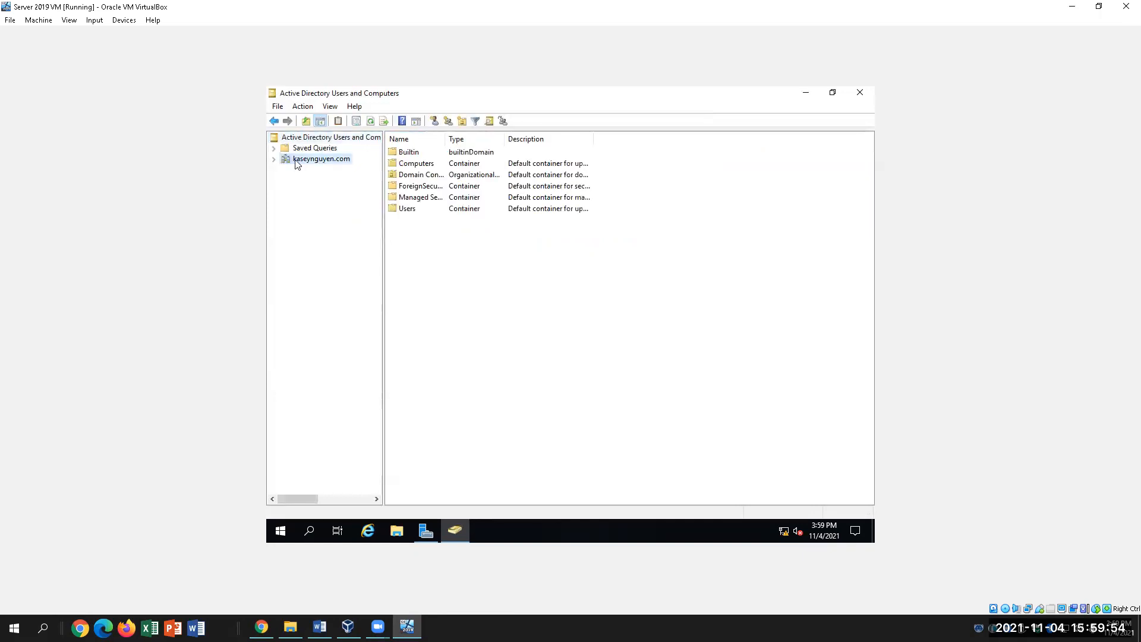
click(404, 211)
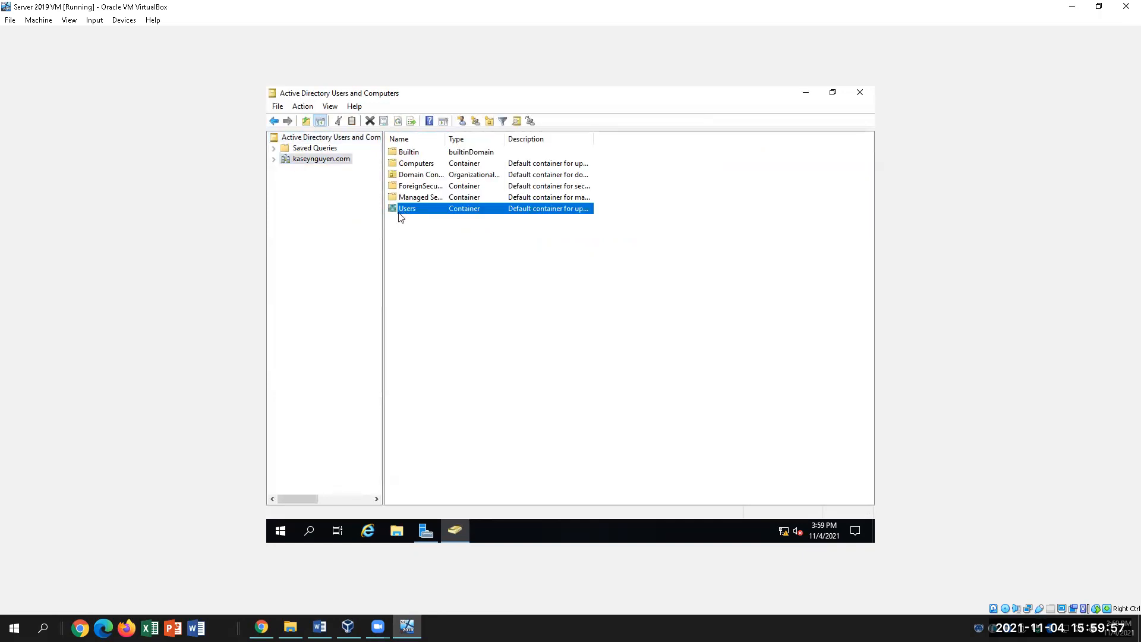
right_click(405, 213)
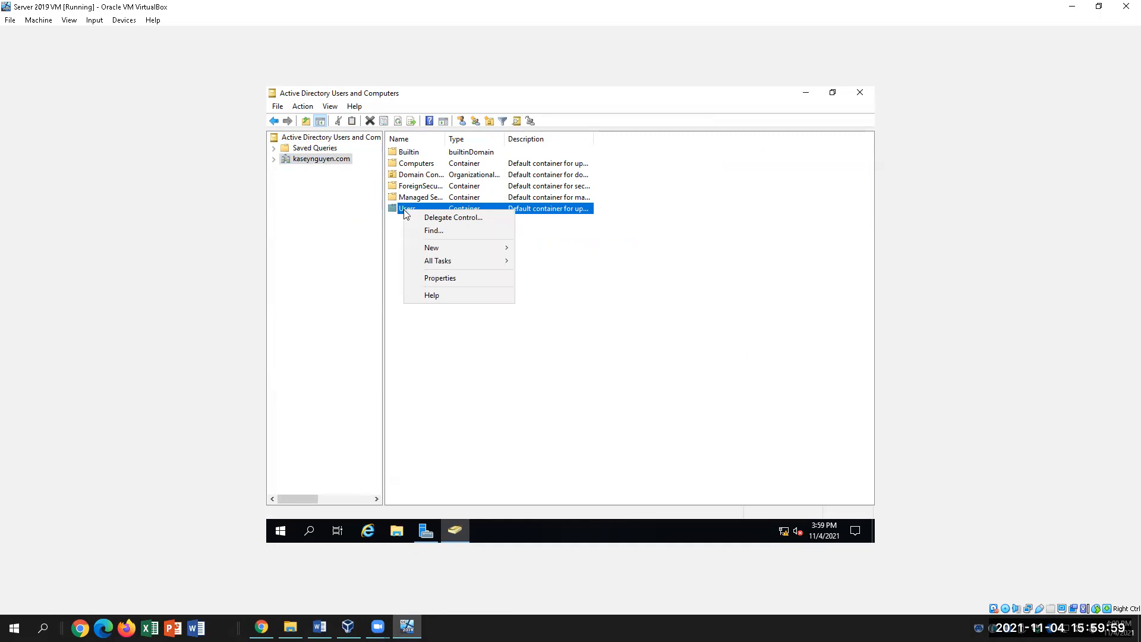
mouse_move(431, 248)
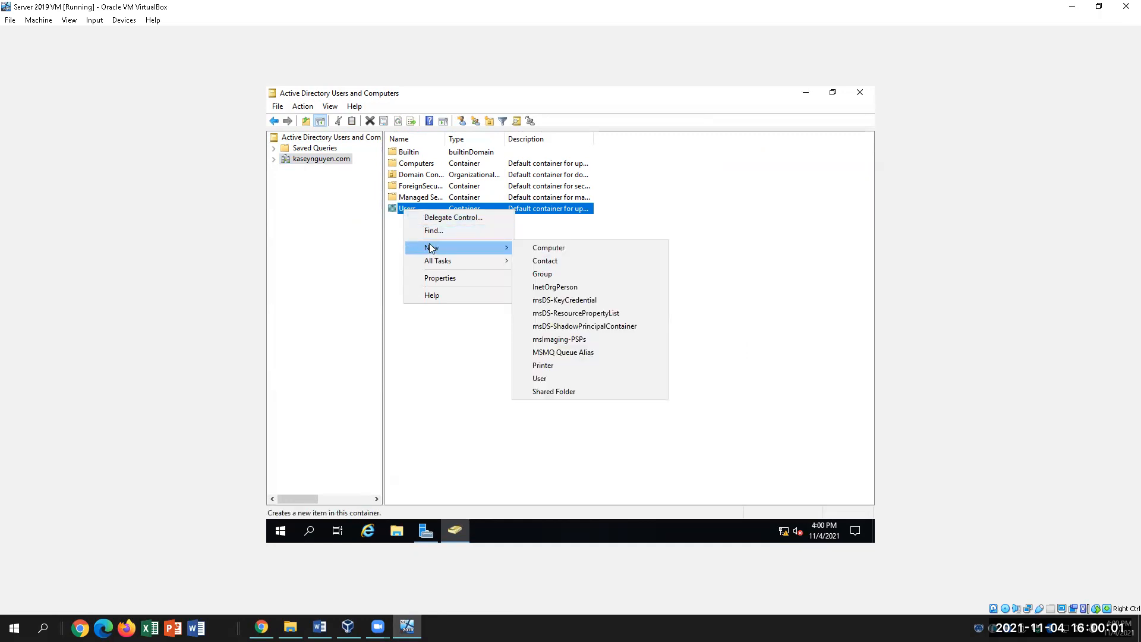
double_click(397, 212)
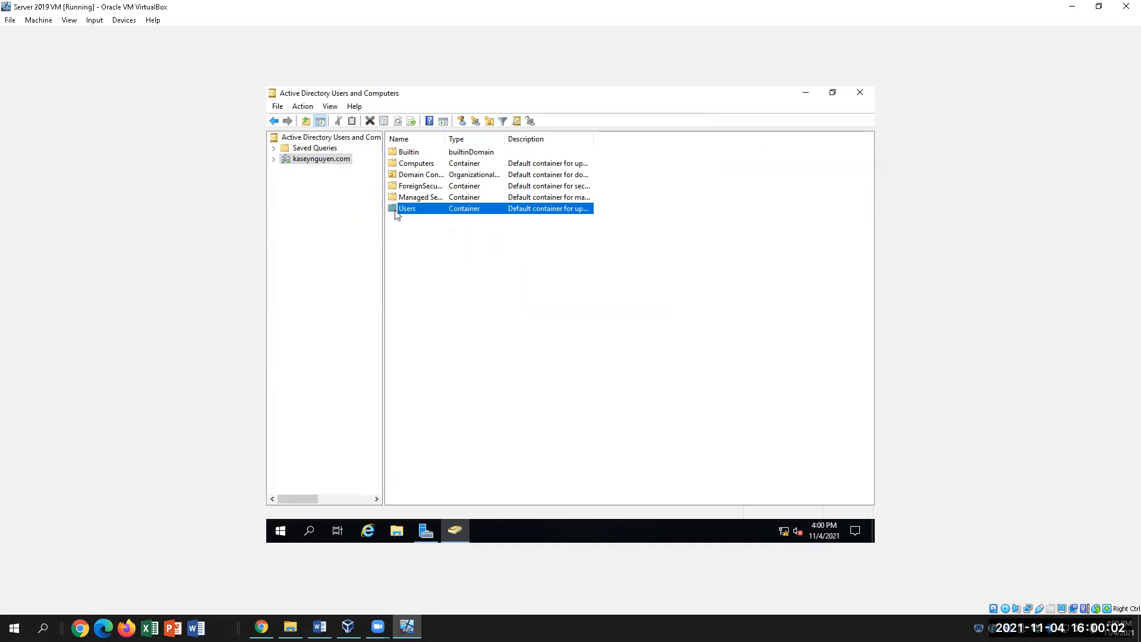
right_click(749, 364)
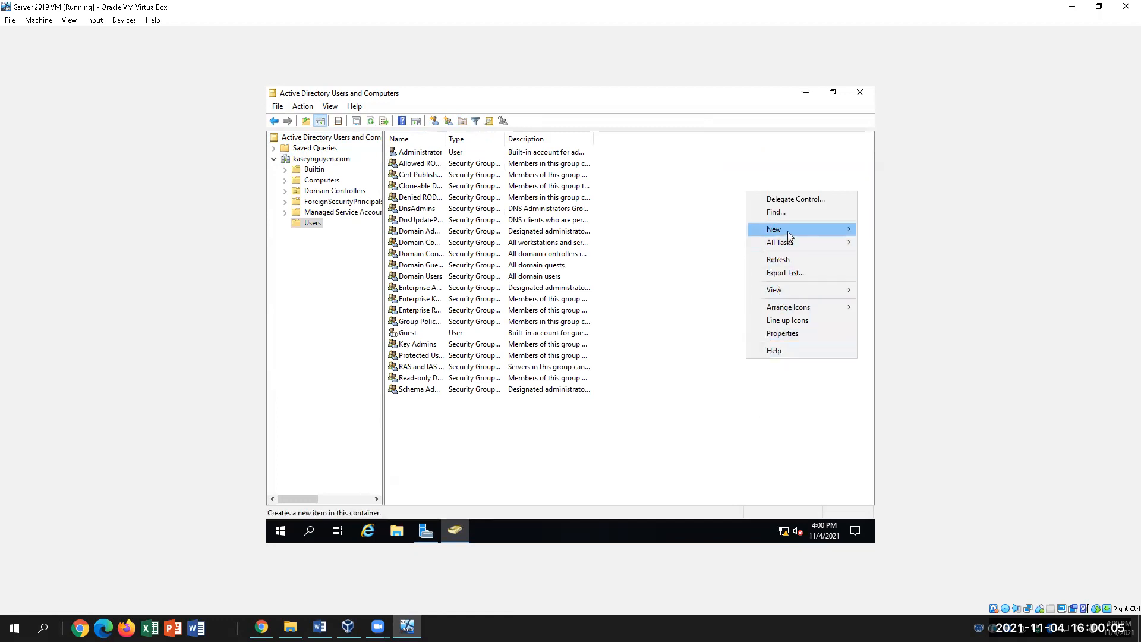
mouse_move(788, 234)
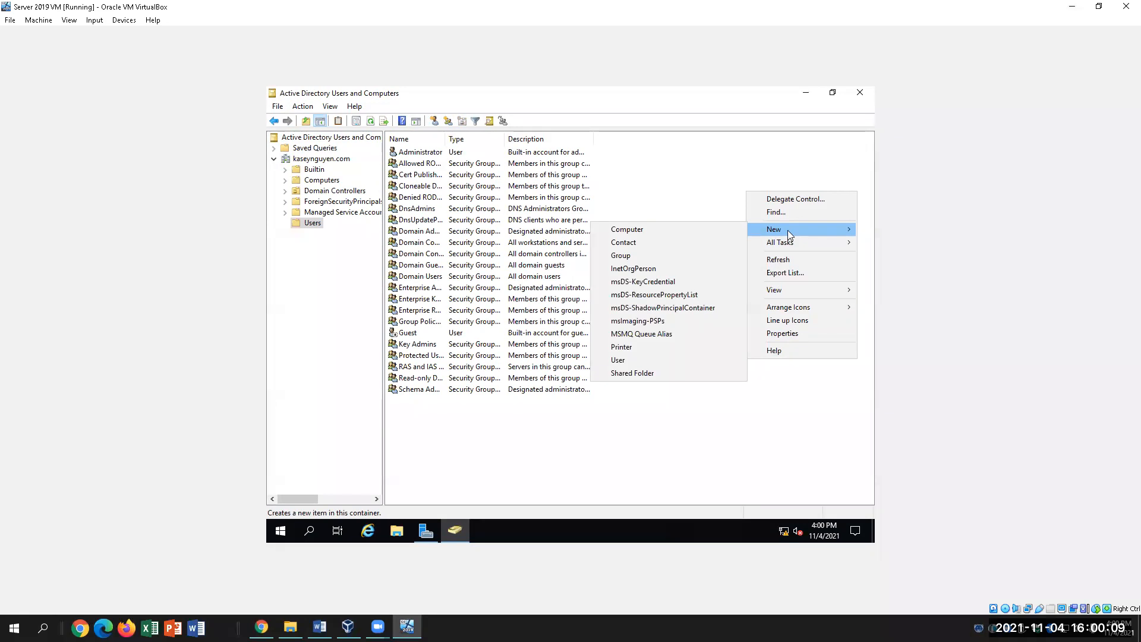
right_click(314, 224)
mouse_move(348, 262)
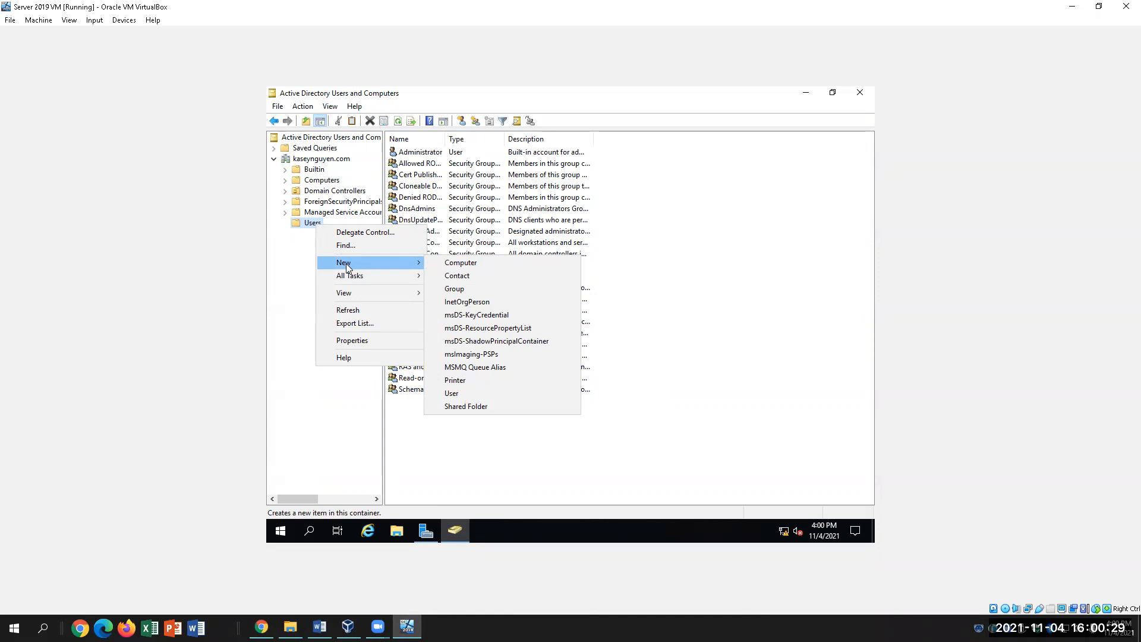
Choose New > Group in Users, then find the group name 'Mobile Workers' in step 10 of the lab.
click(466, 289)
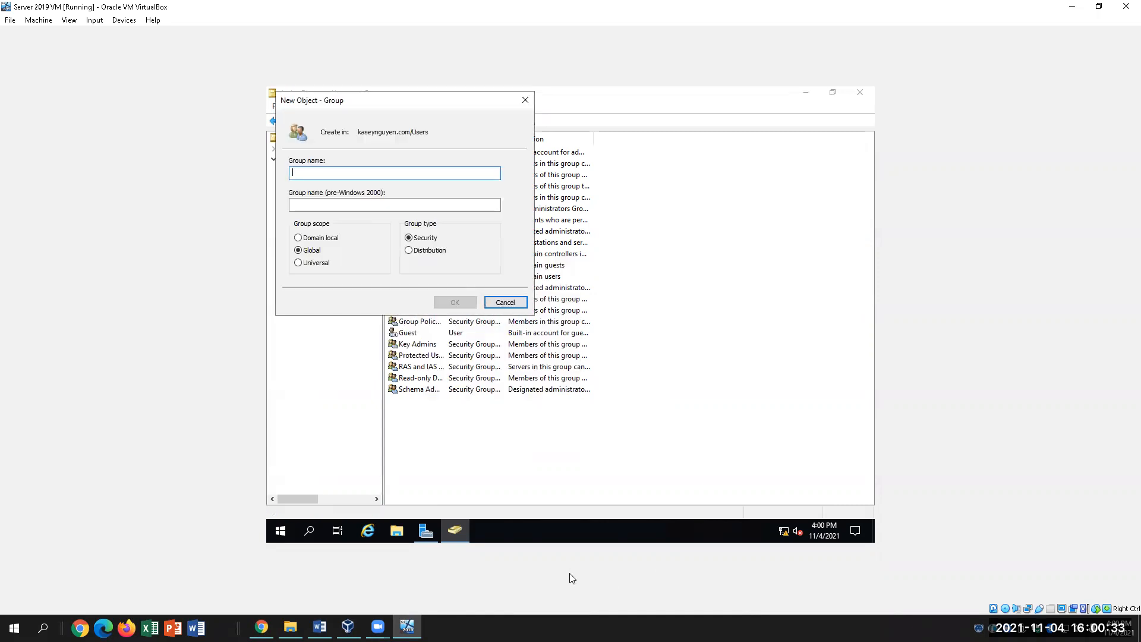
click(319, 628)
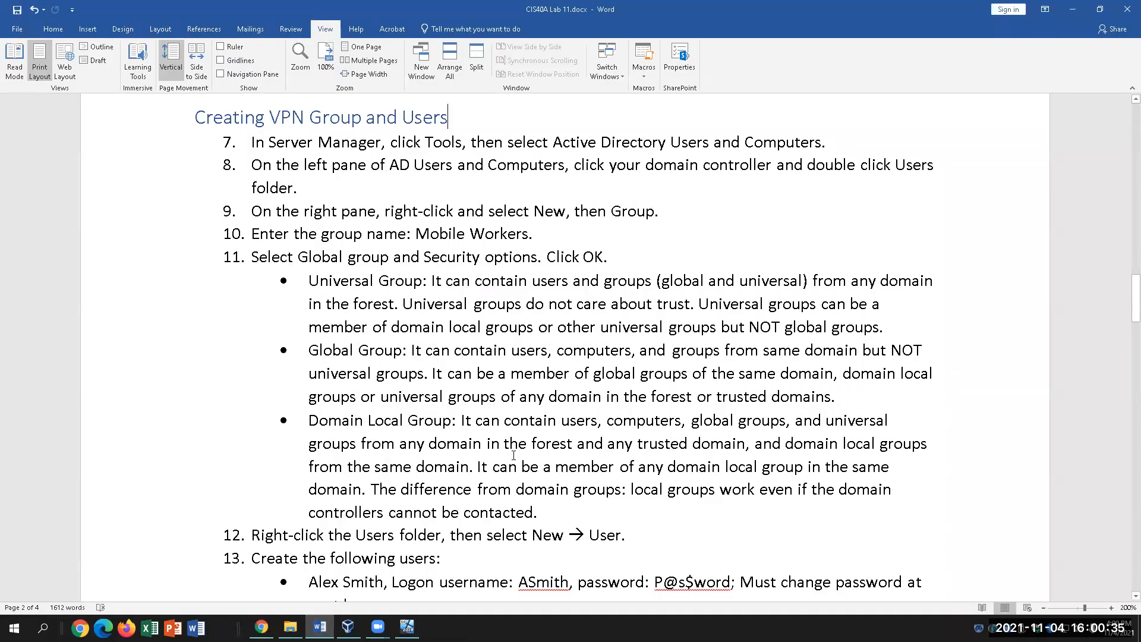
click(398, 235)
drag(532, 235, 435, 237)
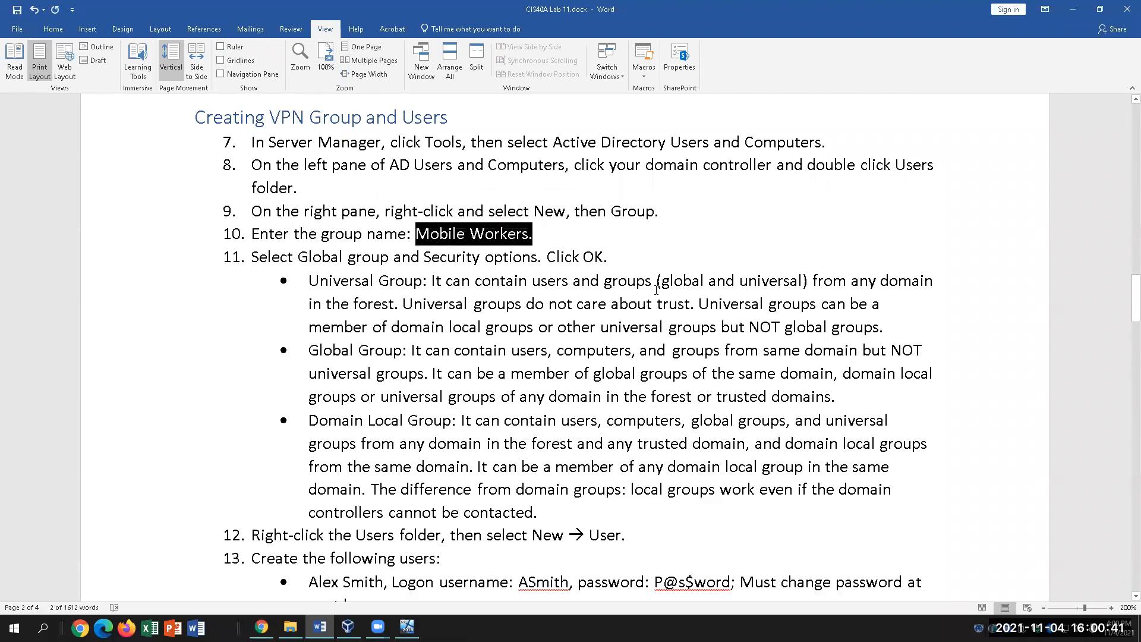
click(614, 235)
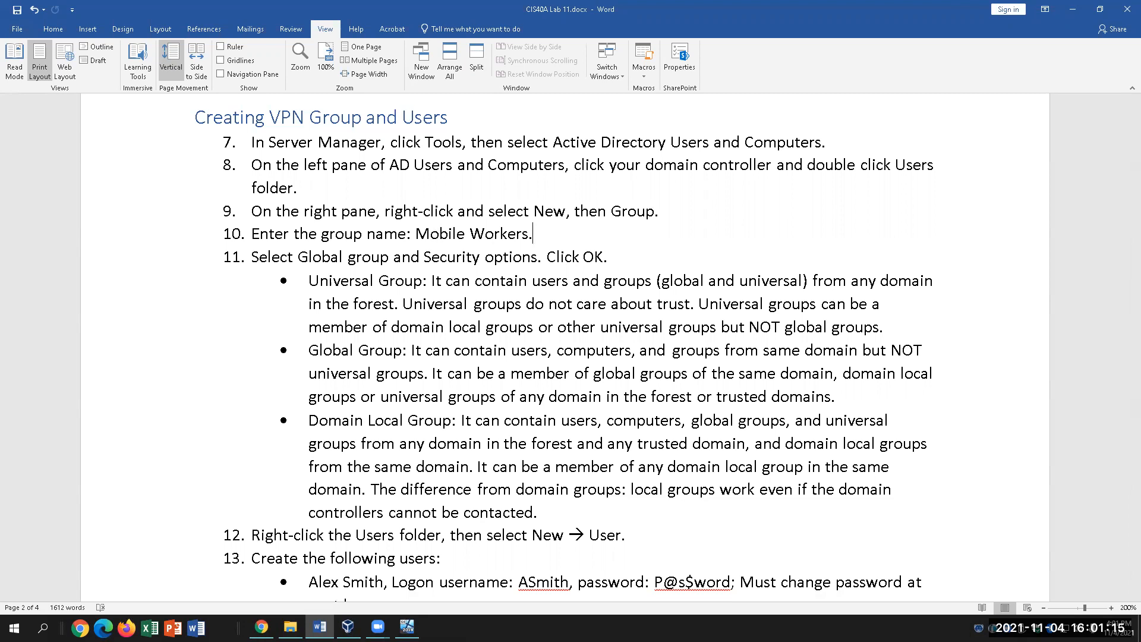
Enter 'Mobile Workers' as the group name in the VM's new group form, then check the lab.
mouse_move(407, 627)
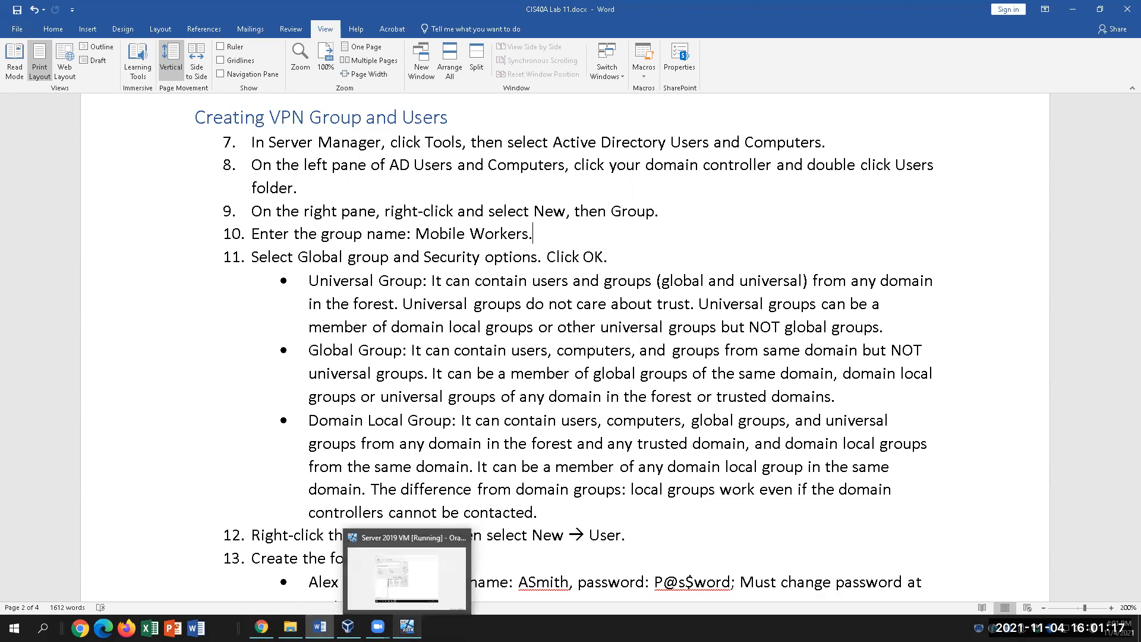
click(418, 597)
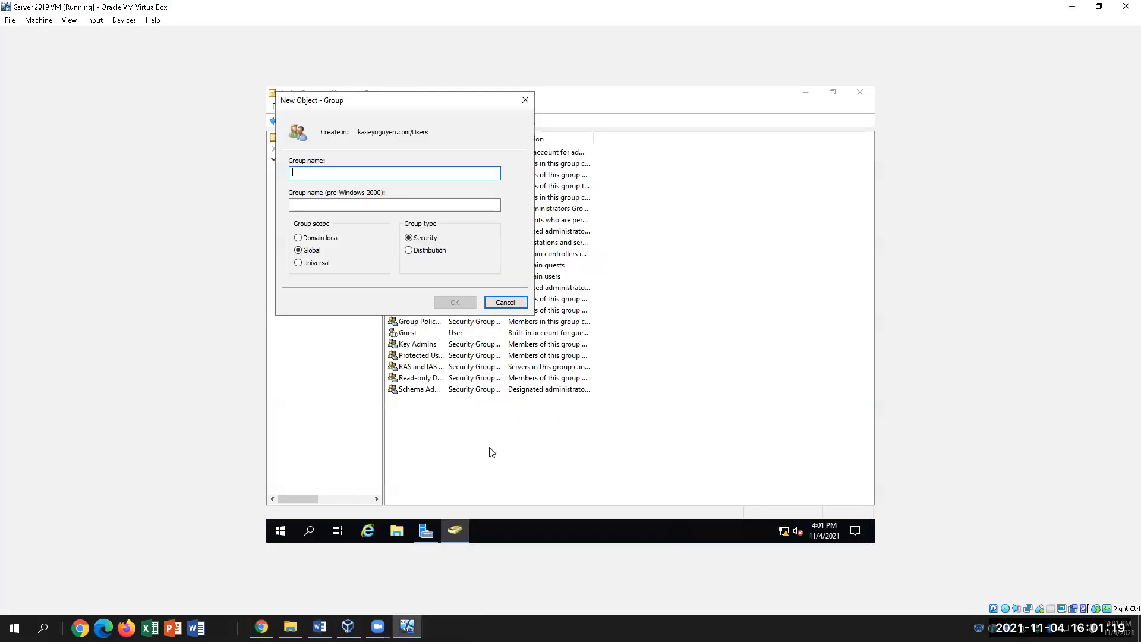
text(Mobi)
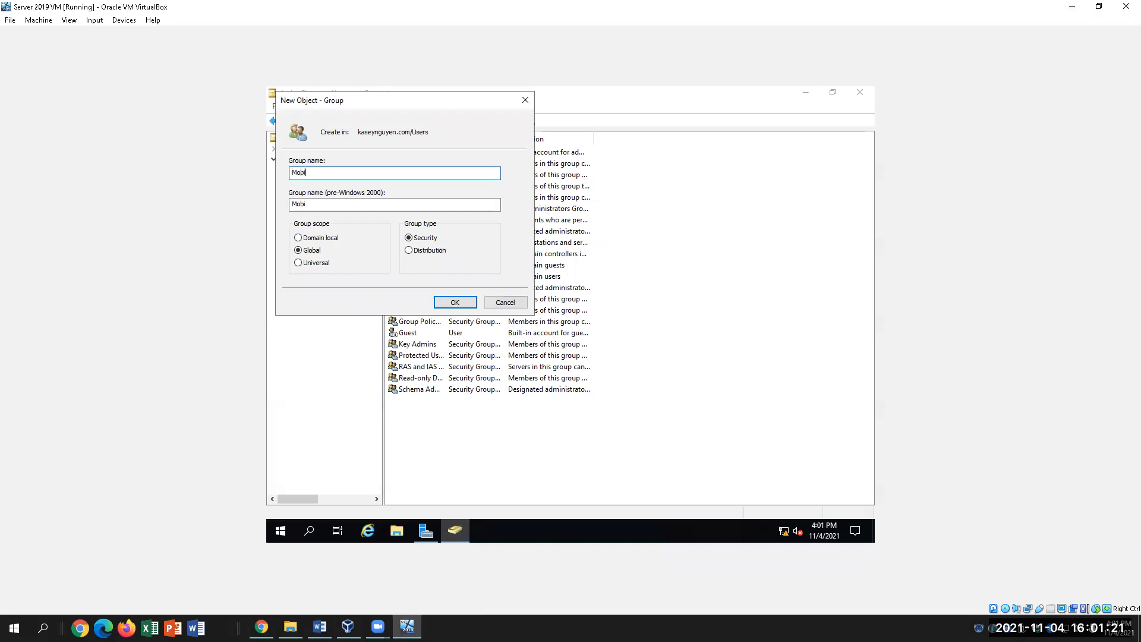
text(le Workers)
click(320, 627)
scroll(576, 399, down, 1)
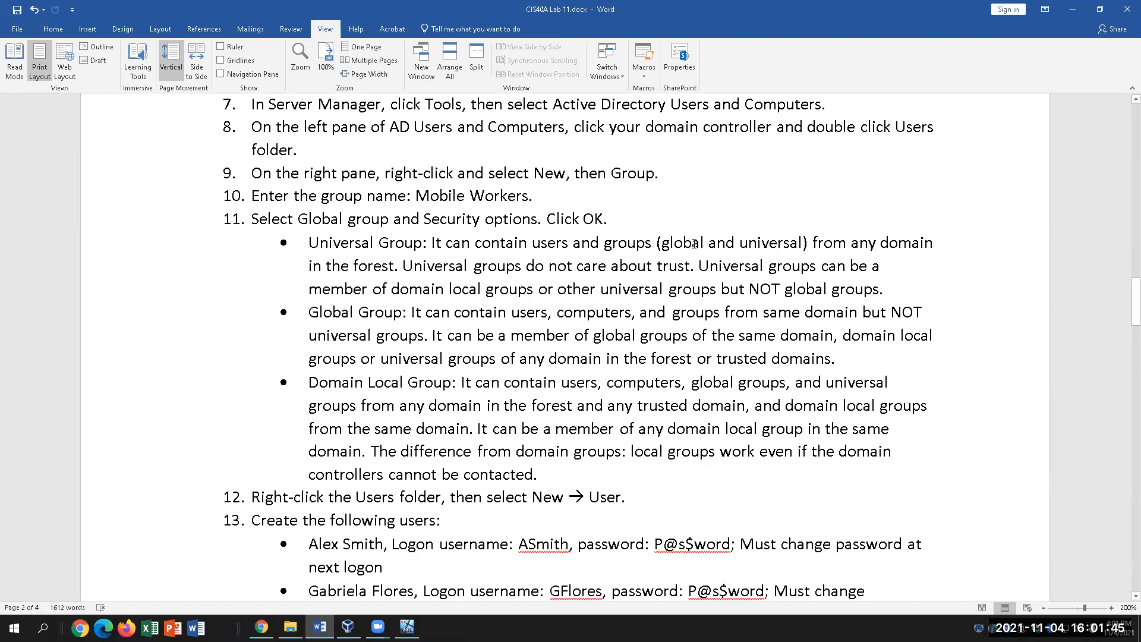
click(409, 266)
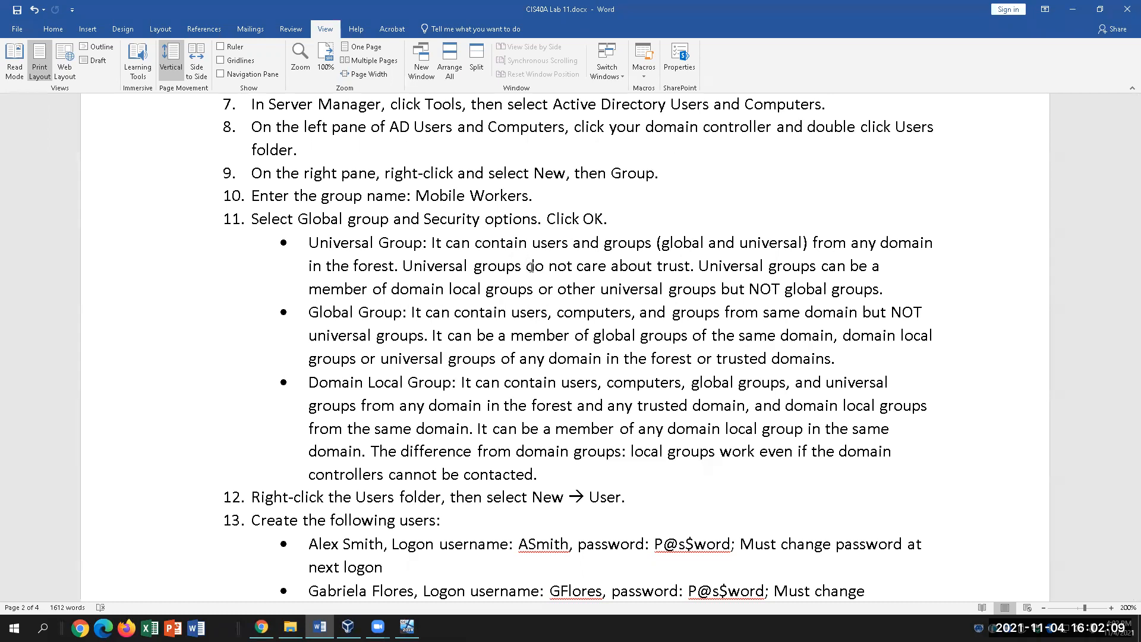
click(553, 289)
click(498, 335)
click(852, 317)
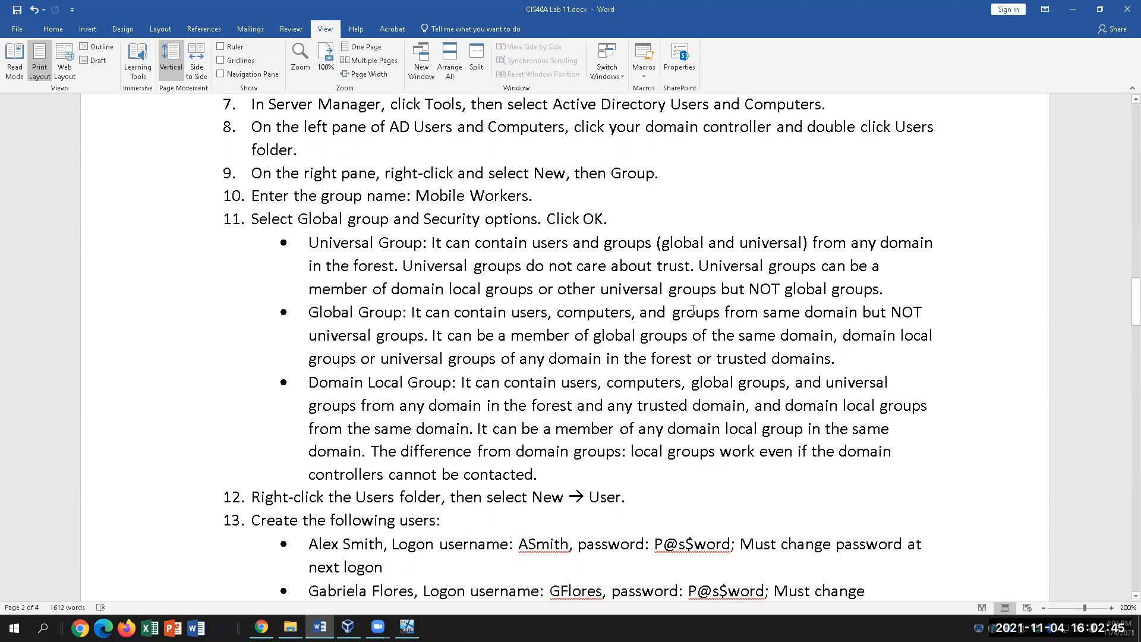
click(771, 314)
click(392, 337)
click(512, 245)
click(449, 342)
click(711, 336)
click(528, 359)
click(841, 359)
scroll(541, 436, down, 1)
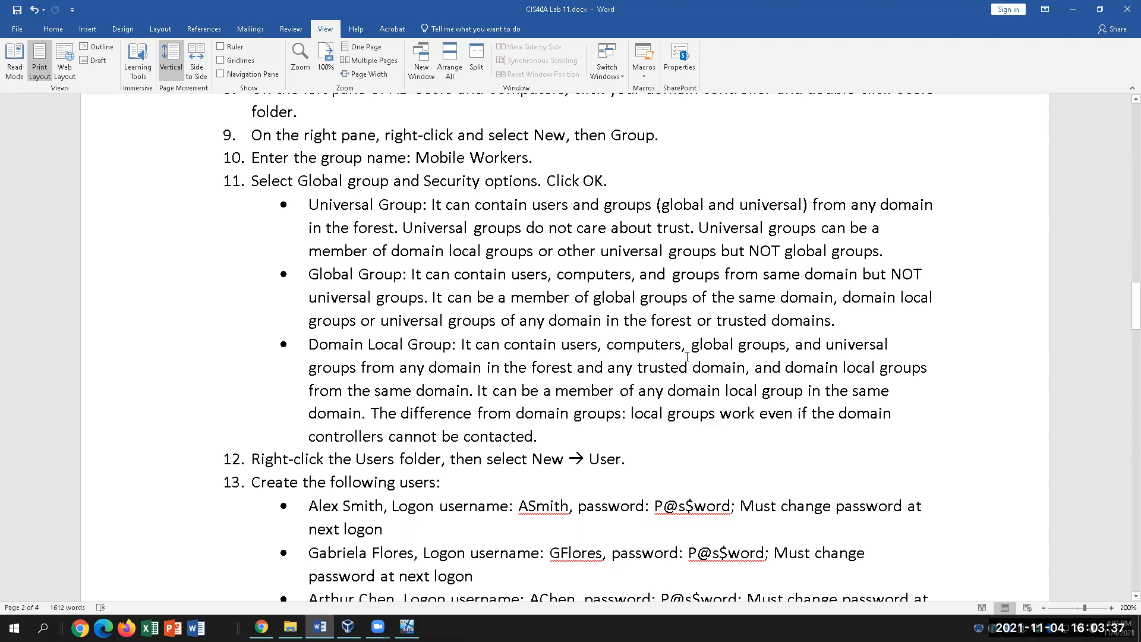
click(610, 374)
click(625, 389)
click(803, 392)
click(374, 412)
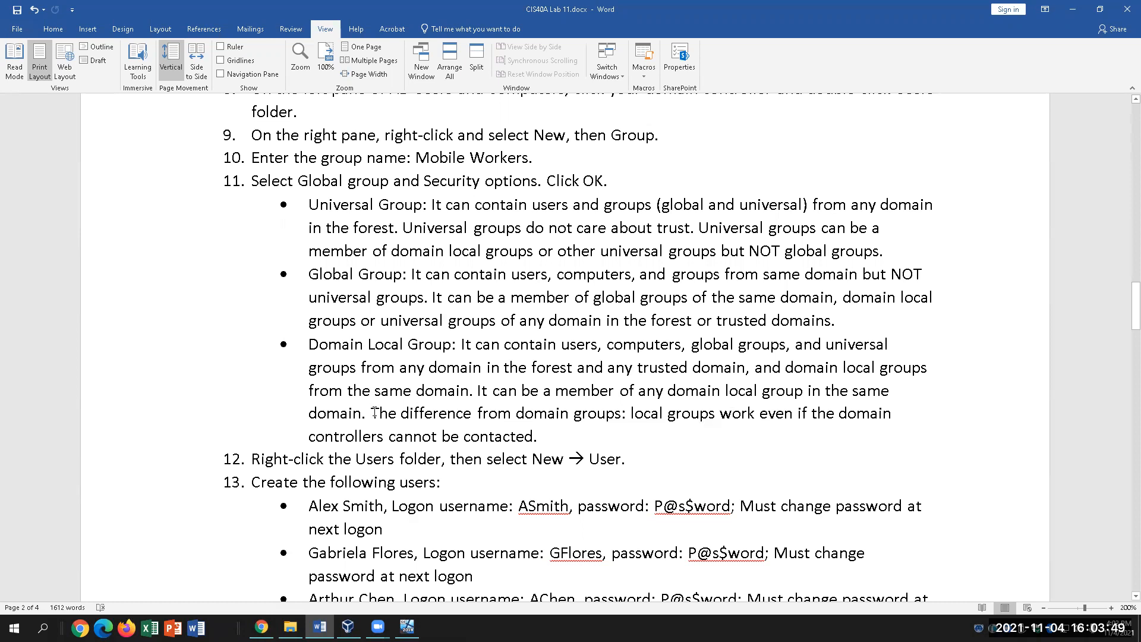
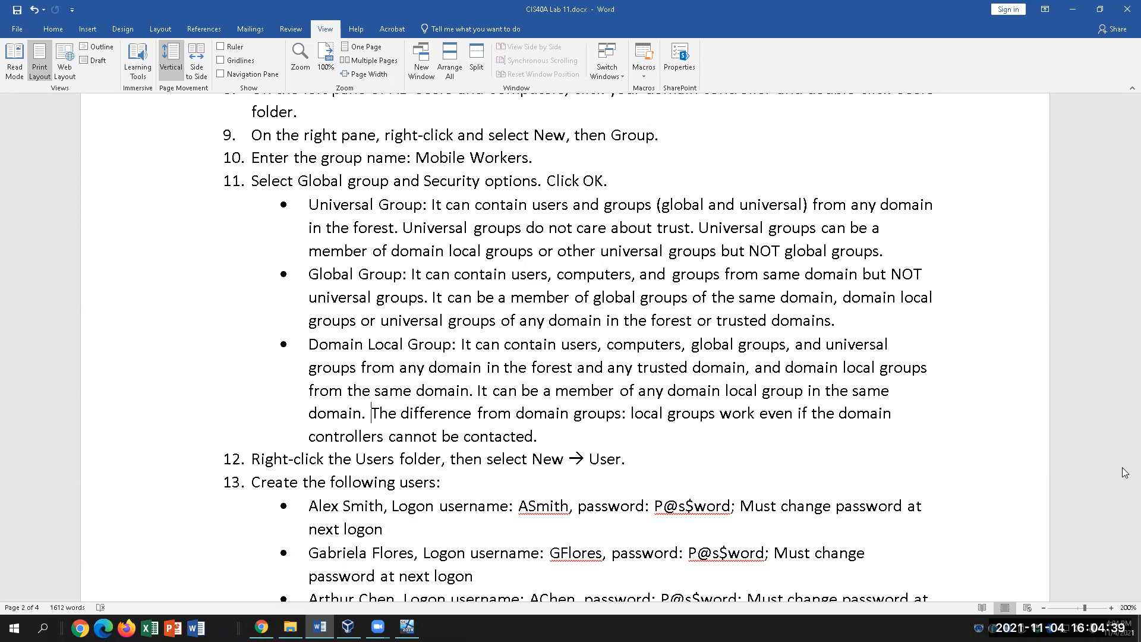
Review the lab's Global Group and Domain Local Group bullets, selecting the Global Group text.
click(455, 345)
click(450, 276)
drag(313, 274, 423, 277)
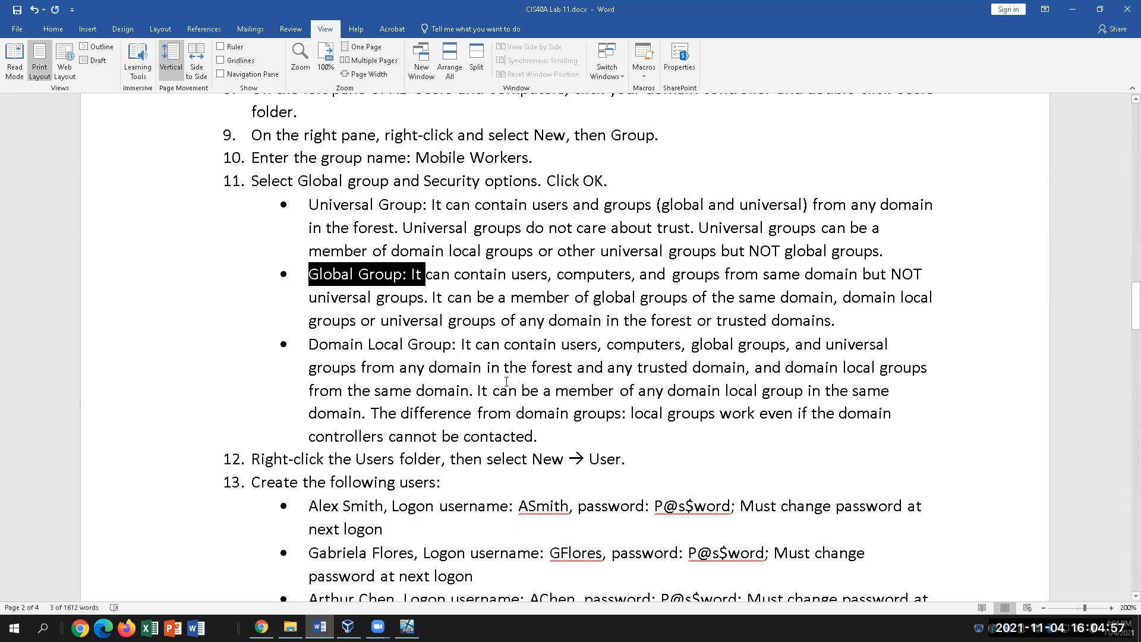
scroll(467, 394, down, 1)
click(391, 213)
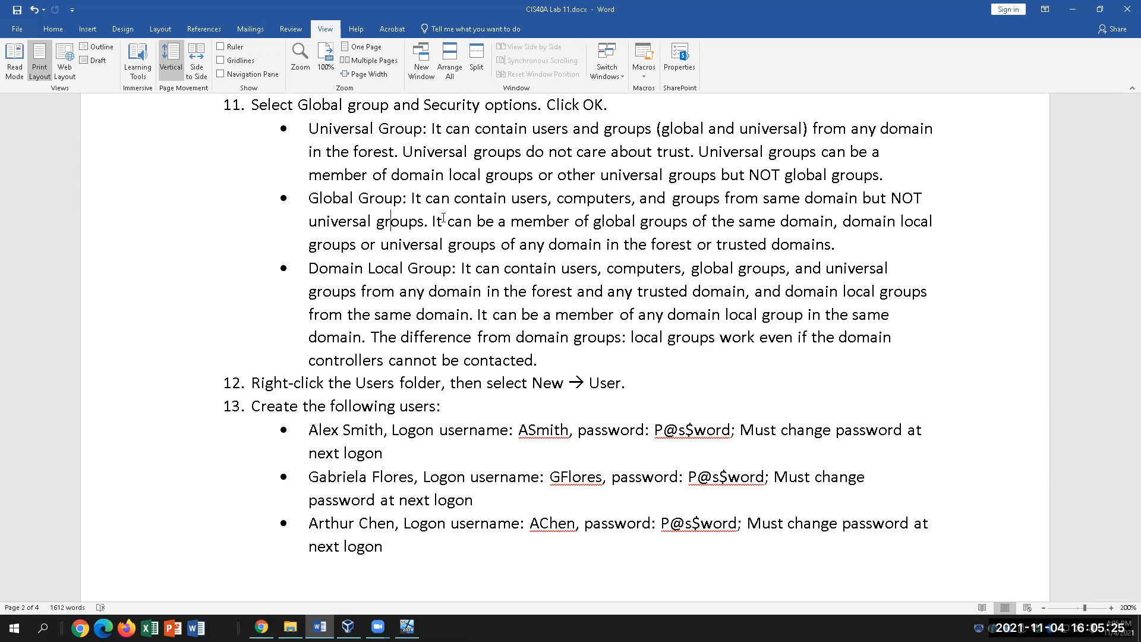
Read on through steps 12–14, then return to the Server 2019 VM window.
click(400, 384)
scroll(488, 445, down, 2)
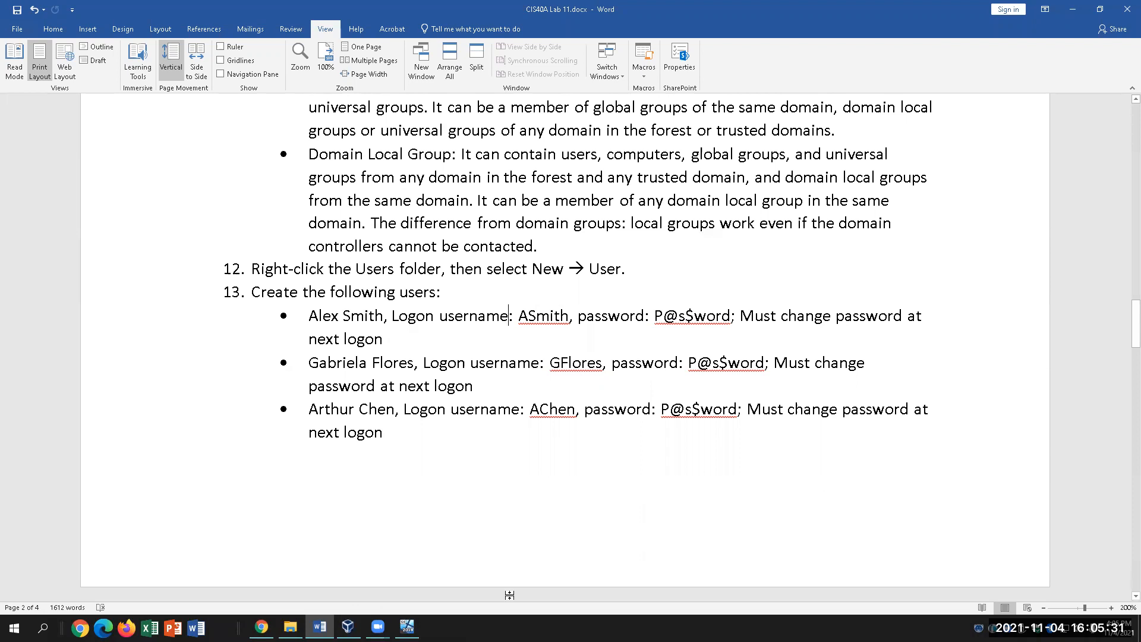
scroll(506, 572, down, 1)
scroll(507, 572, down, 2)
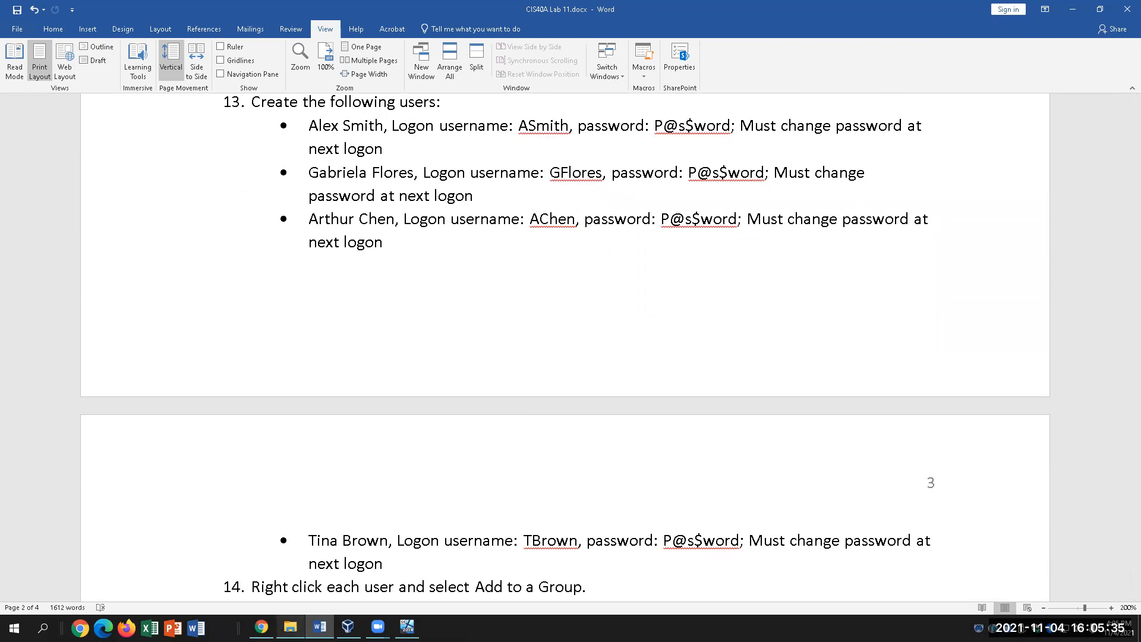
mouse_move(262, 627)
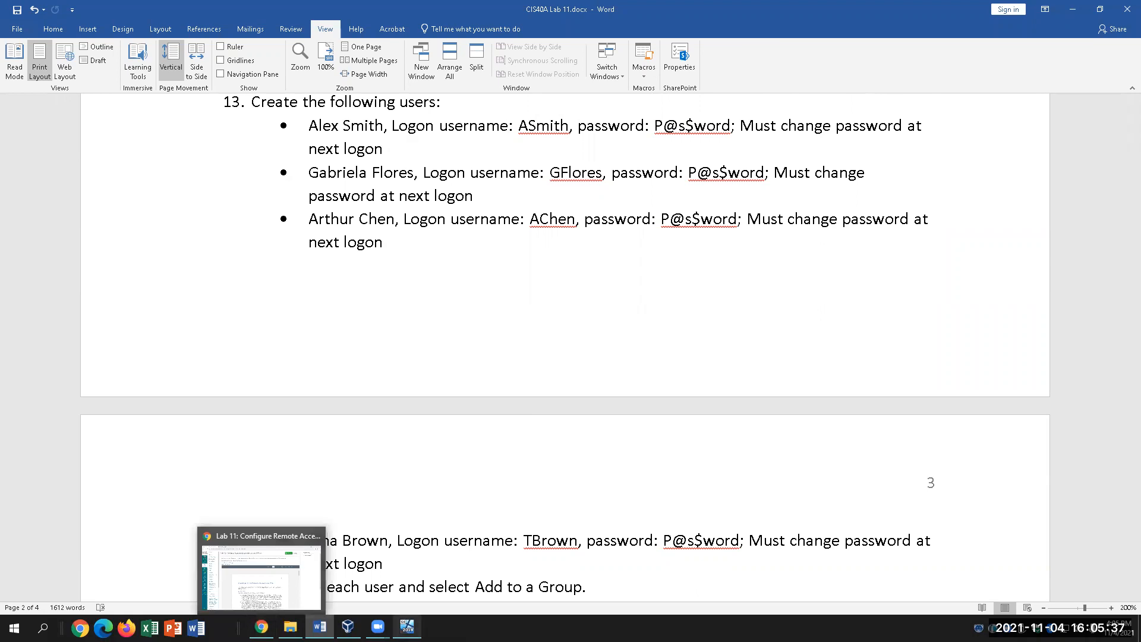
click(407, 627)
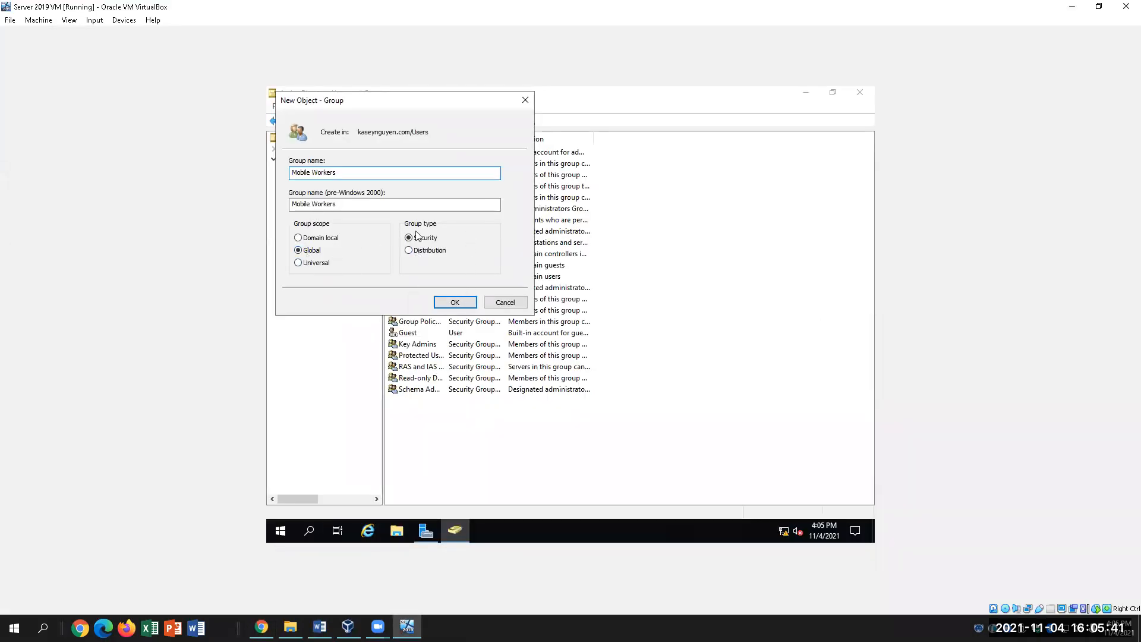
Confirm the Mobile Workers group, then start a new user via New > User in Users.
click(455, 304)
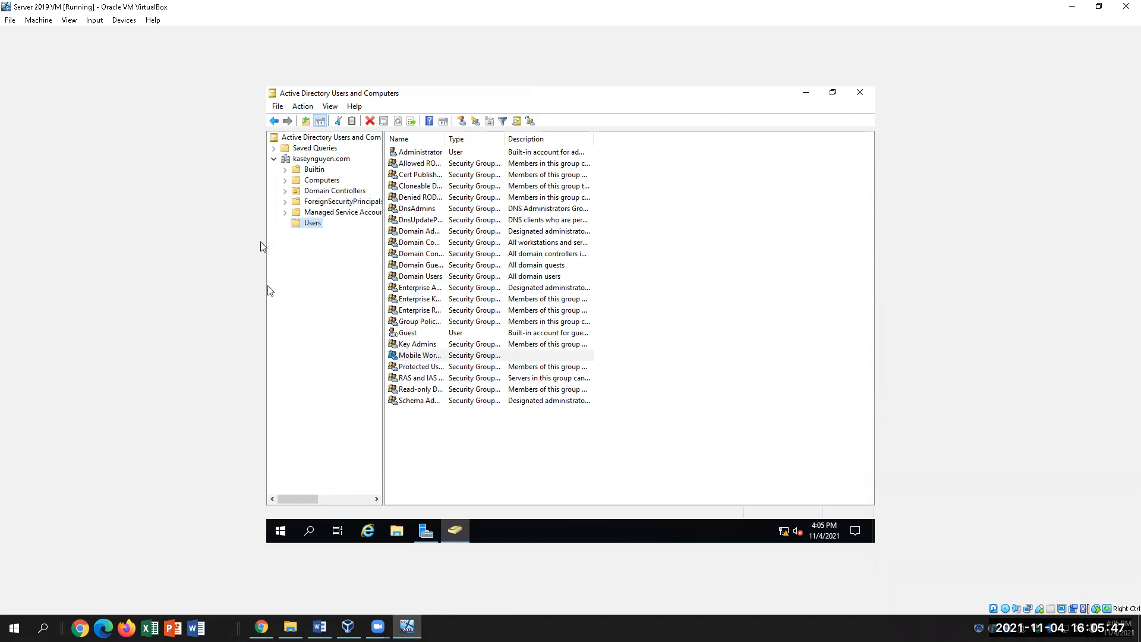
right_click(704, 357)
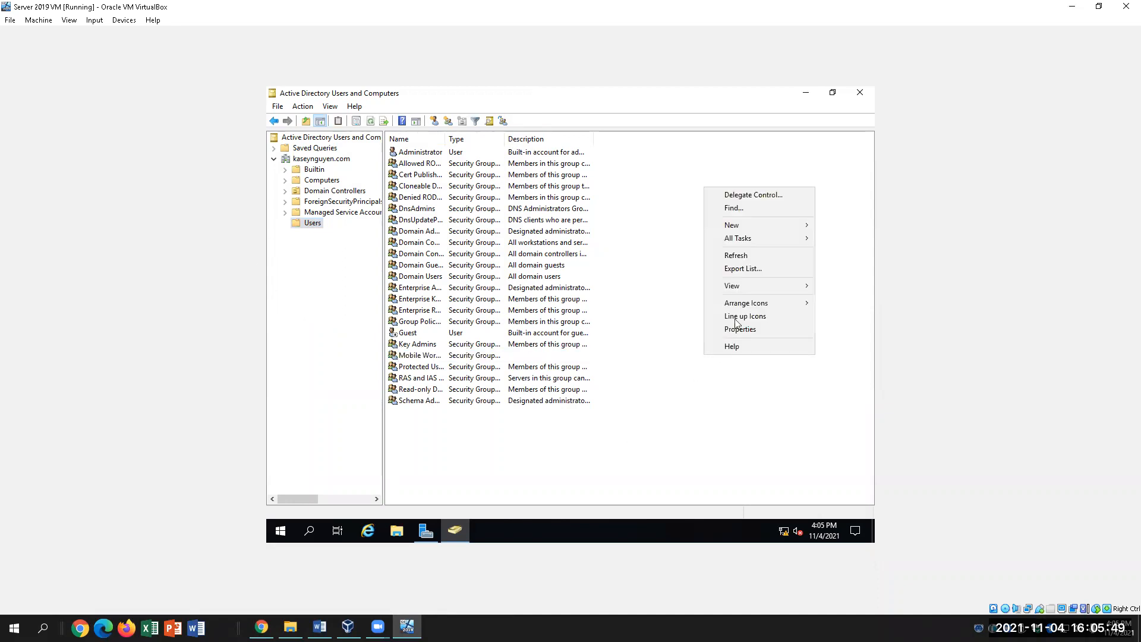
click(749, 226)
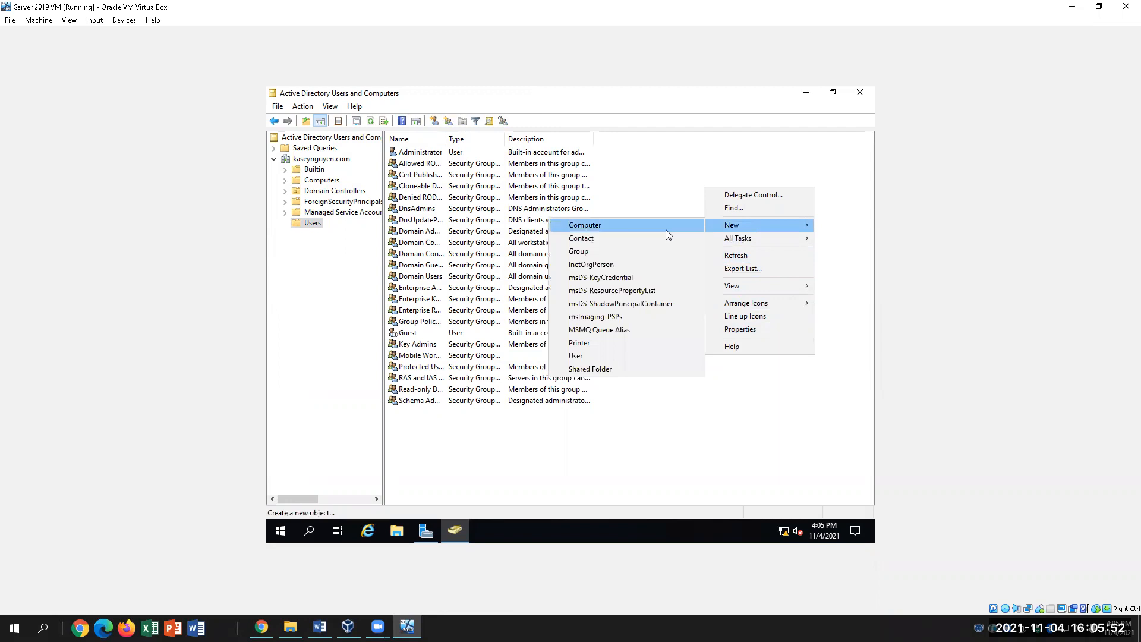
click(610, 356)
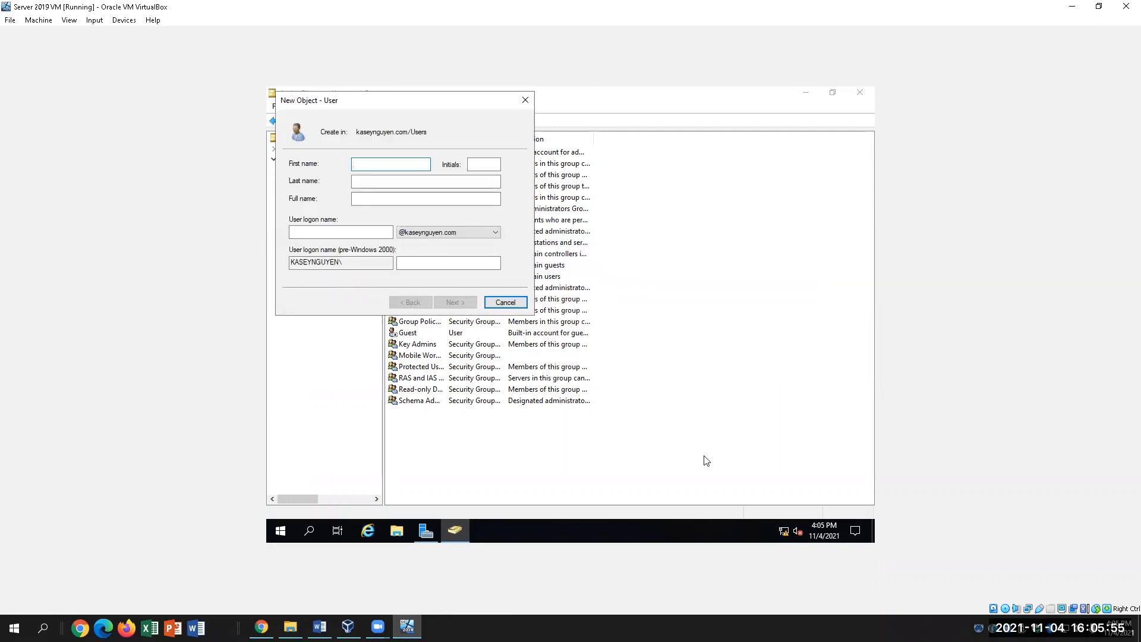
Enter the new user's first name, last name and logon name, then continue to passwords.
key(Tab)
key(Tab)
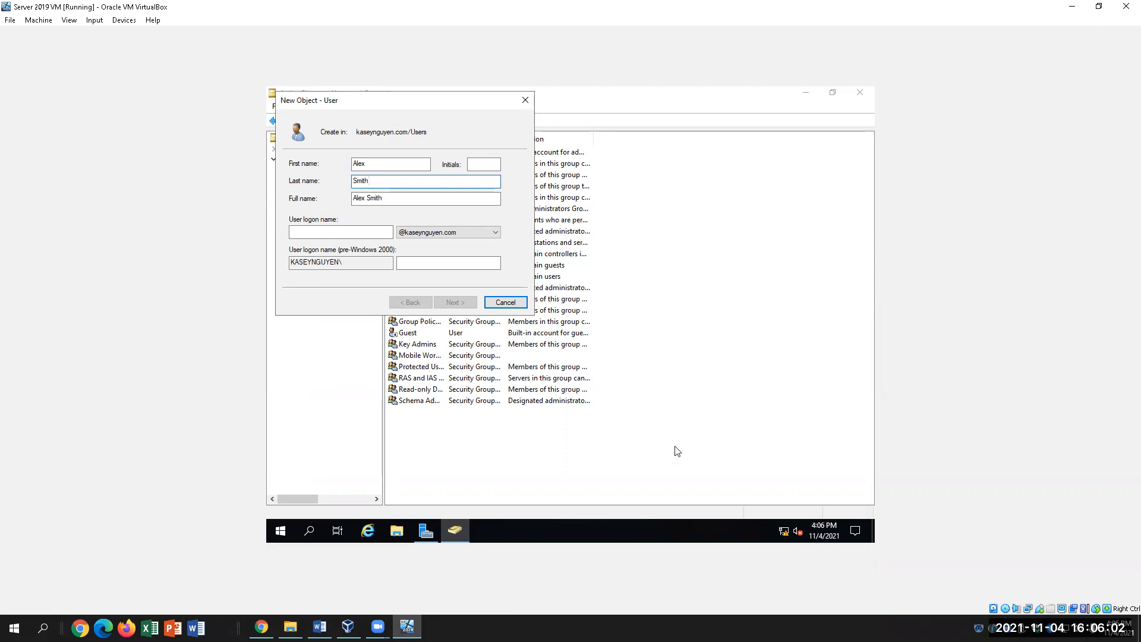
click(343, 233)
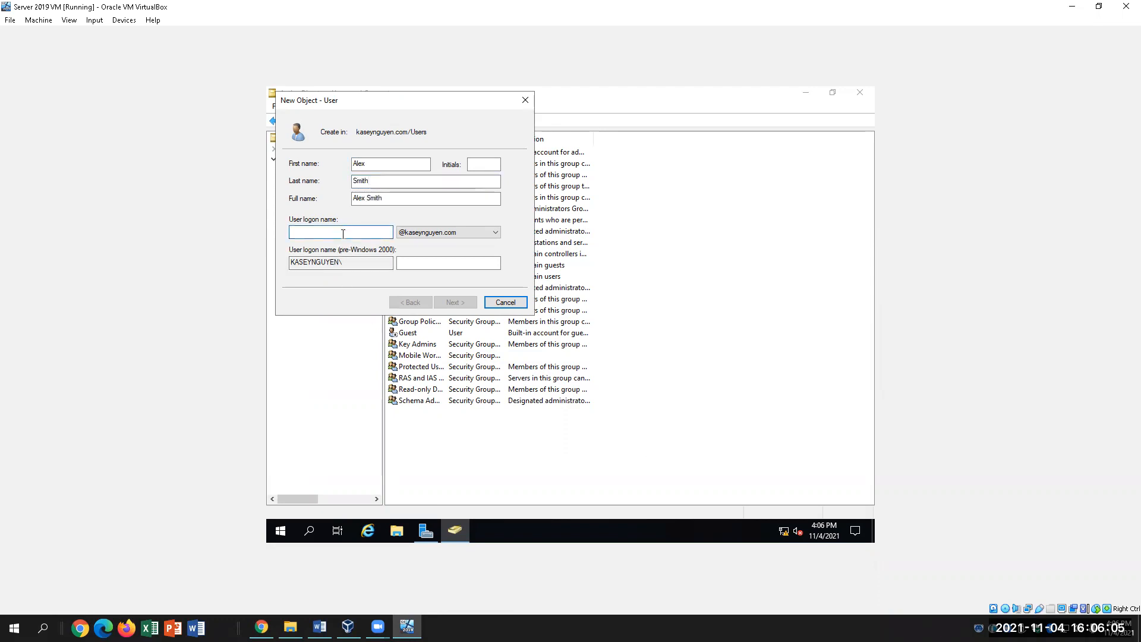
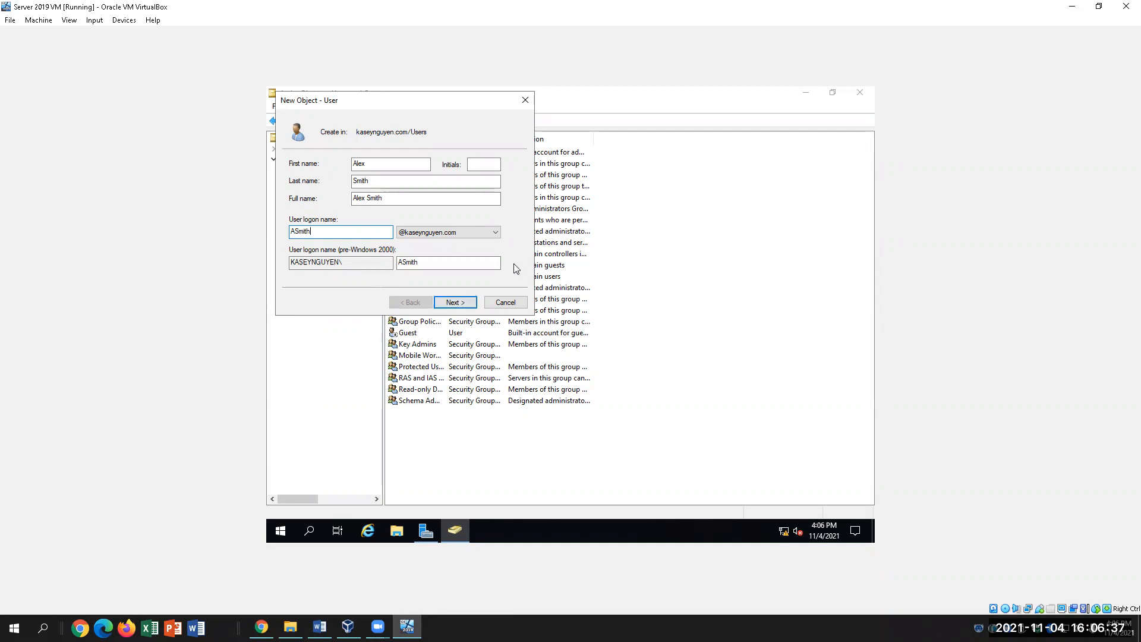
click(455, 303)
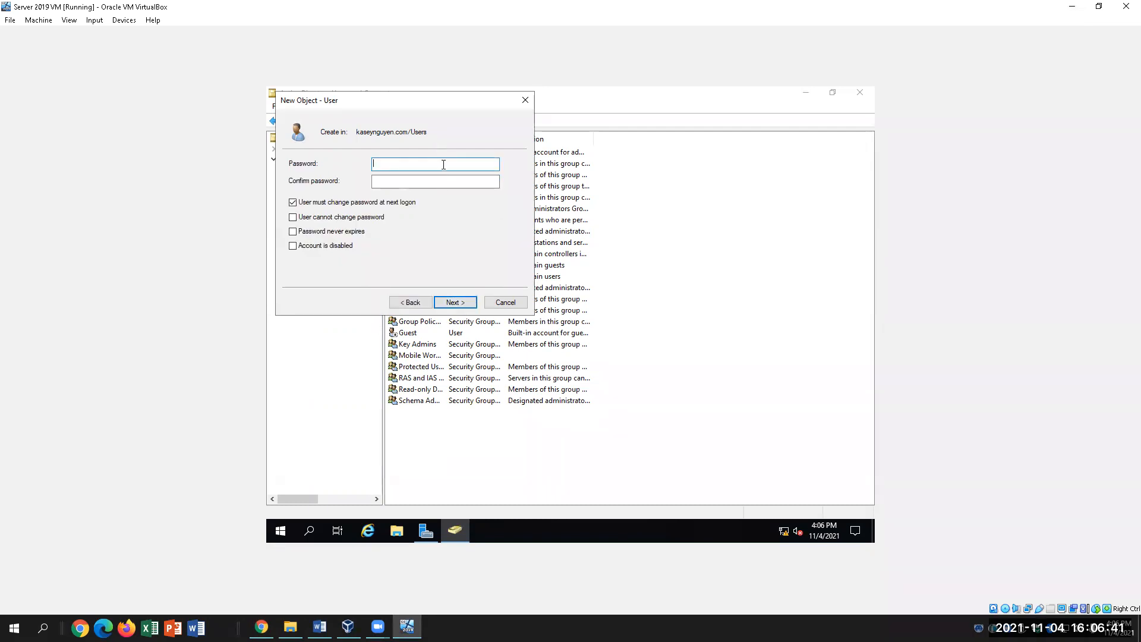
Type, correct and confirm the new user's password, then continue to the summary page.
text(a)
text(ssw)
key(Tab)
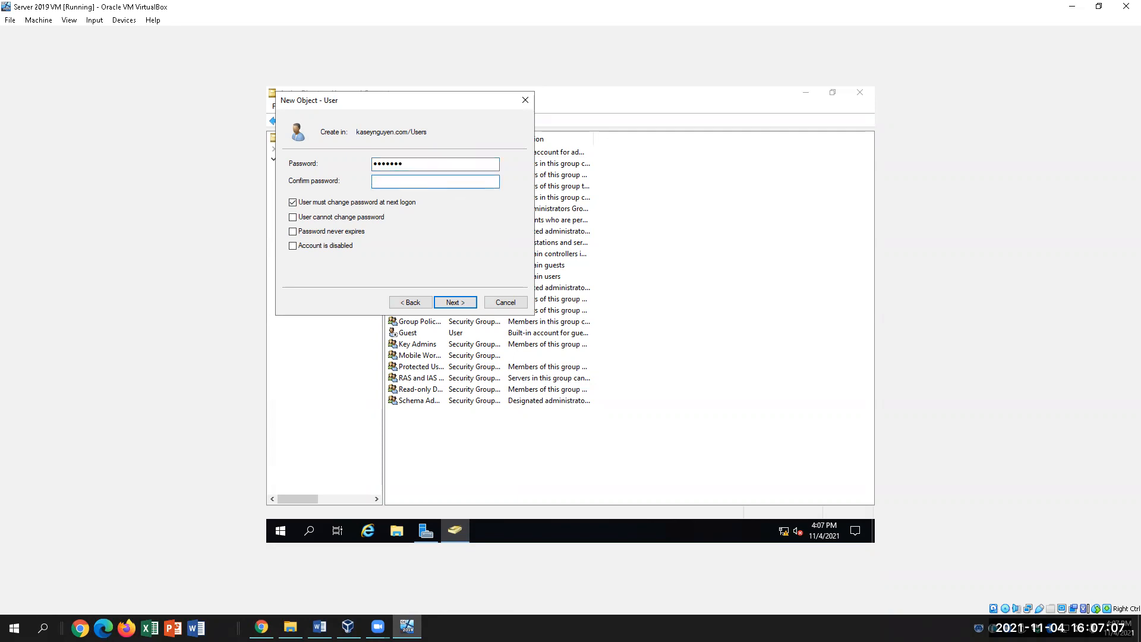
text(••sword)
drag(429, 168, 326, 157)
key(BackSpace)
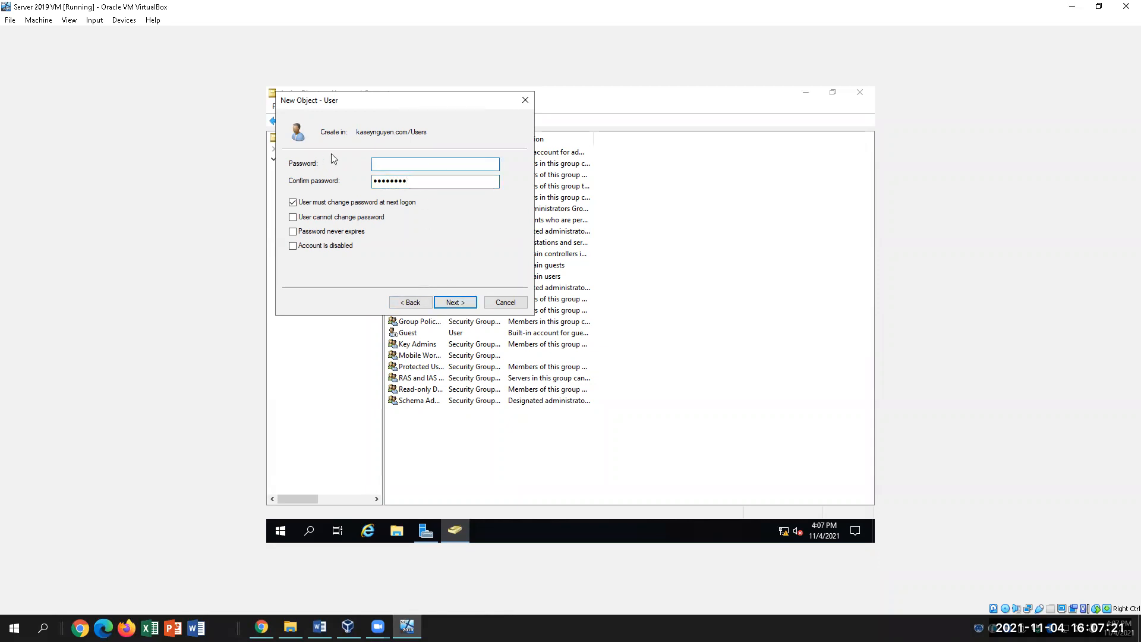
text(pass)
key(BackSpace)
key(BackSpace)
text(••••••••)
key(Tab)
text(••••••••)
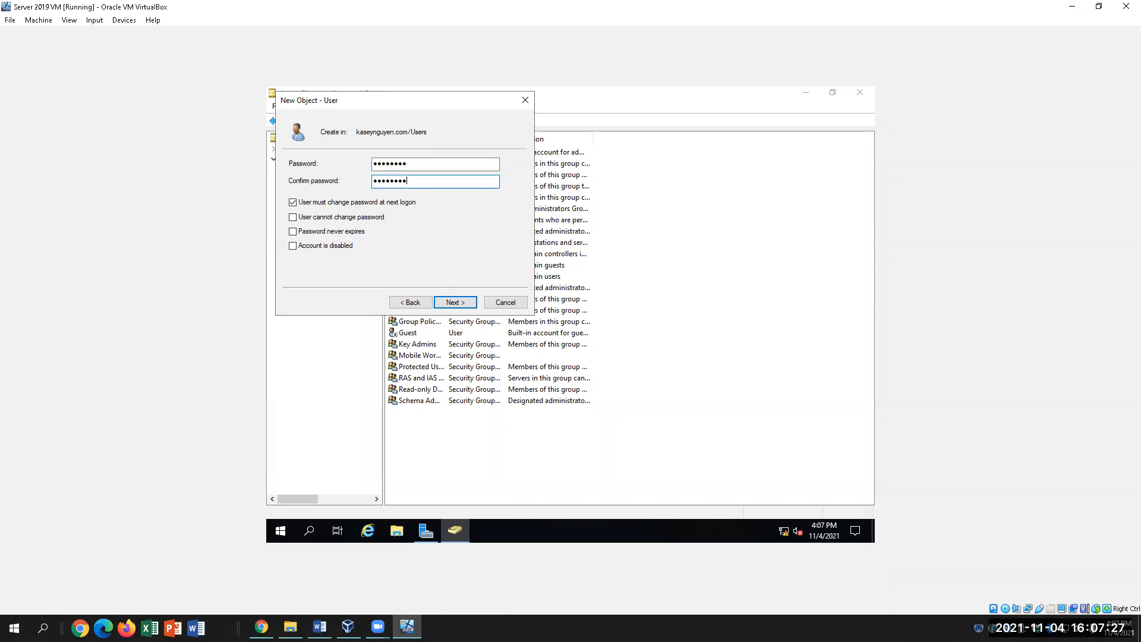
click(453, 301)
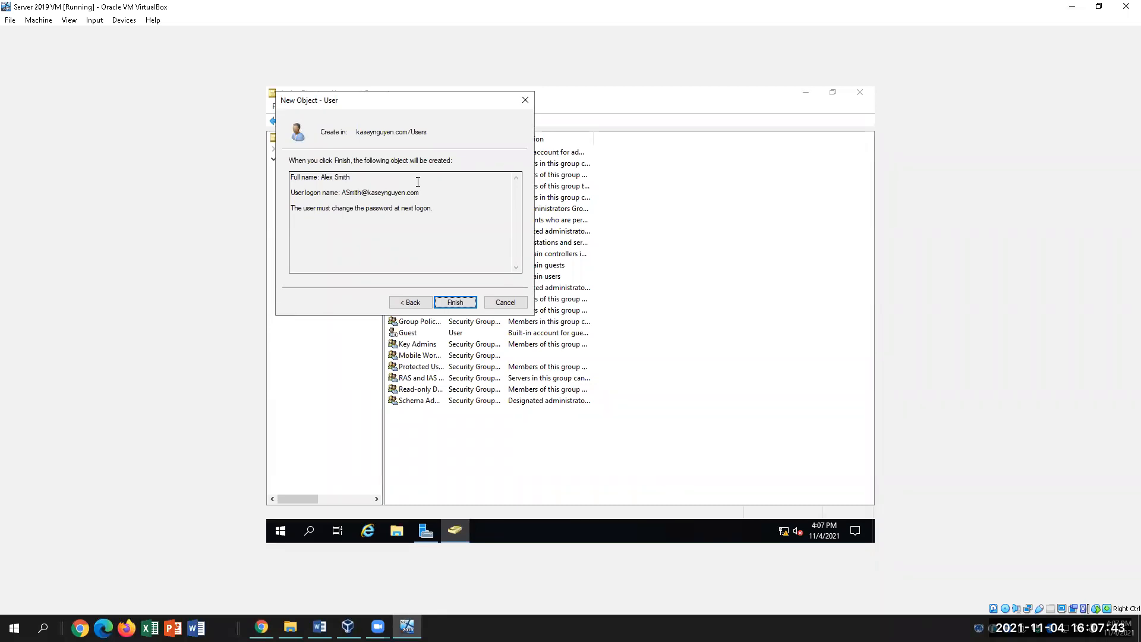
After the password-policy rejection, go back and re-enter a complex password and confirmation.
click(470, 302)
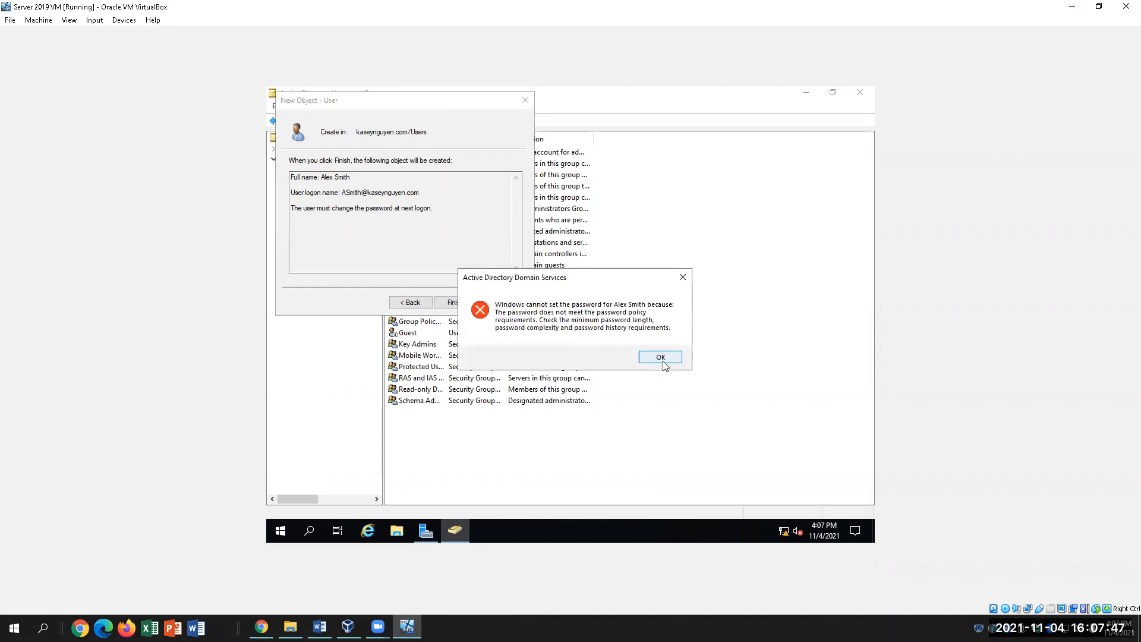
click(660, 357)
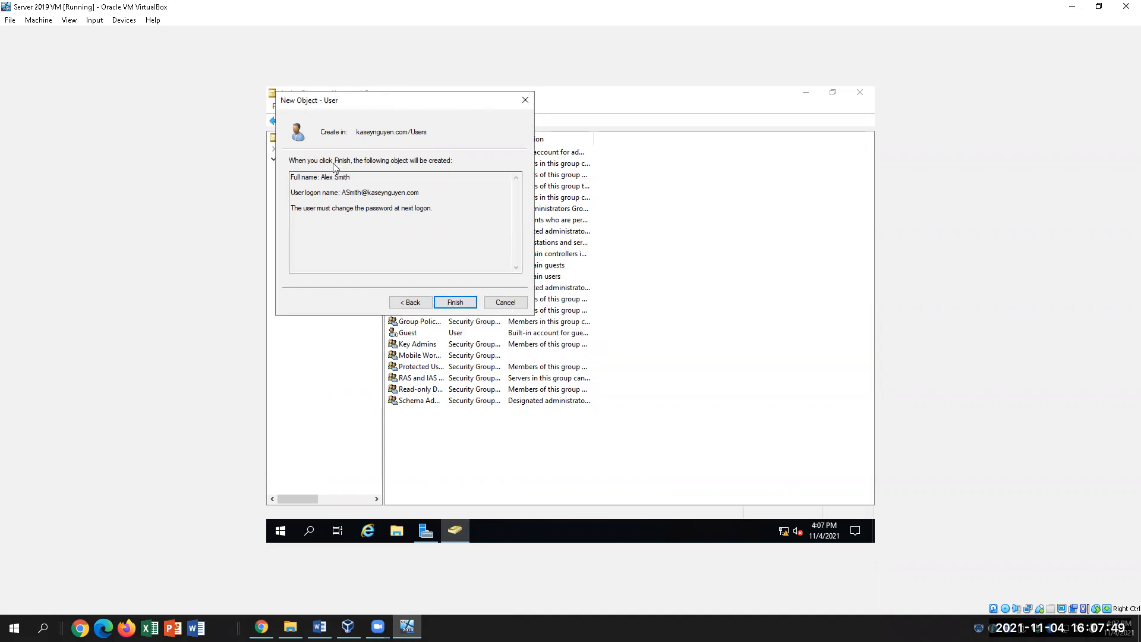
click(411, 302)
click(416, 167)
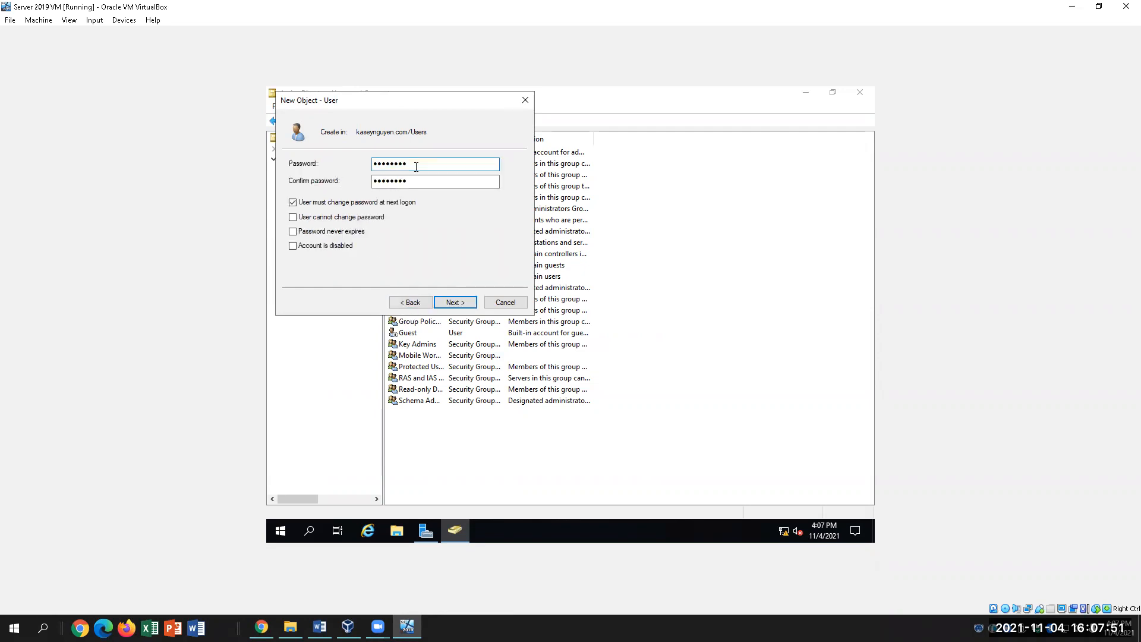
key(BackSpace)
key(BackSpace)
key(BackSpace)
key(BackSpace)
key(BackSpace)
key(BackSpace)
key(BackSpace)
key(BackSpace)
text(Password)
key(Tab)
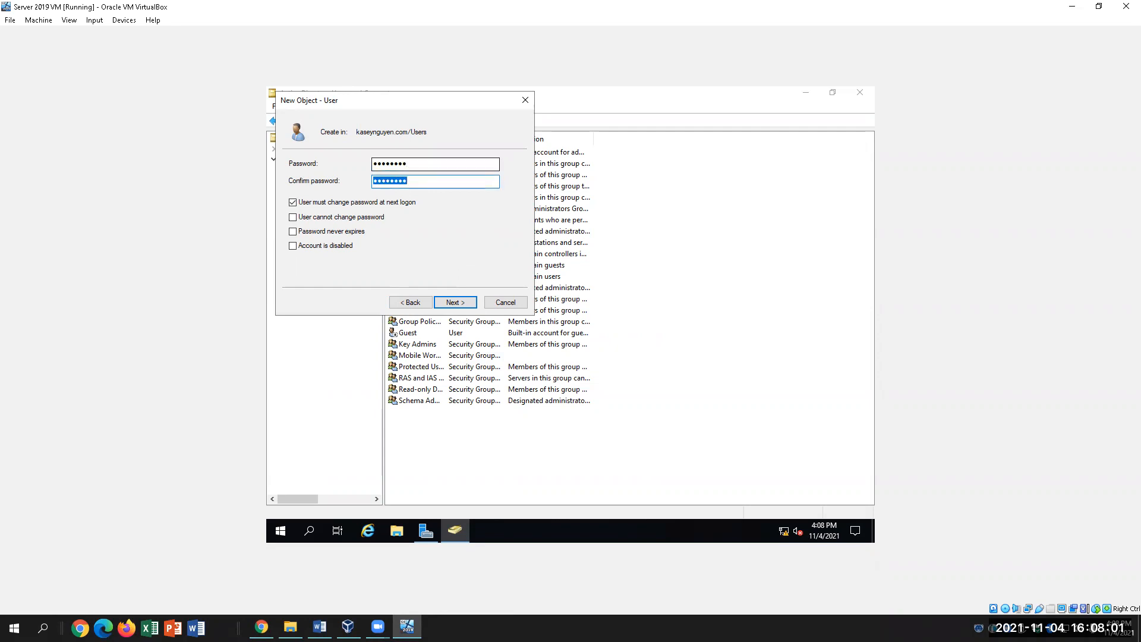
text(Pa$$w0rd)
click(454, 300)
Clear the mismatch error, enter matching complex passwords, and finish creating the user account.
click(616, 352)
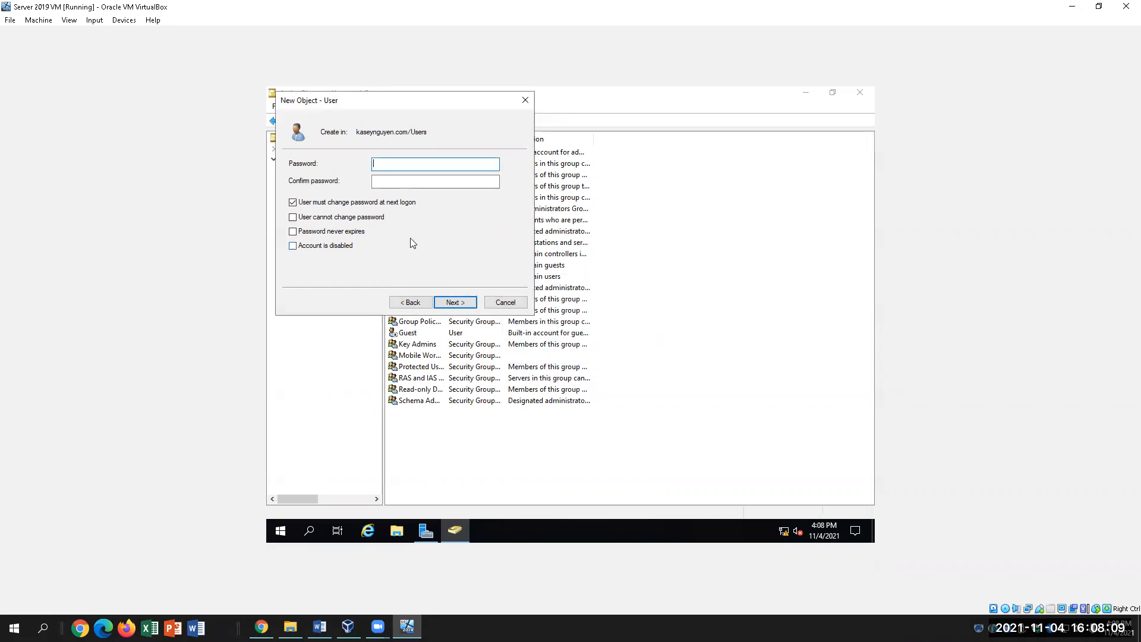
text(Password)
key(Tab)
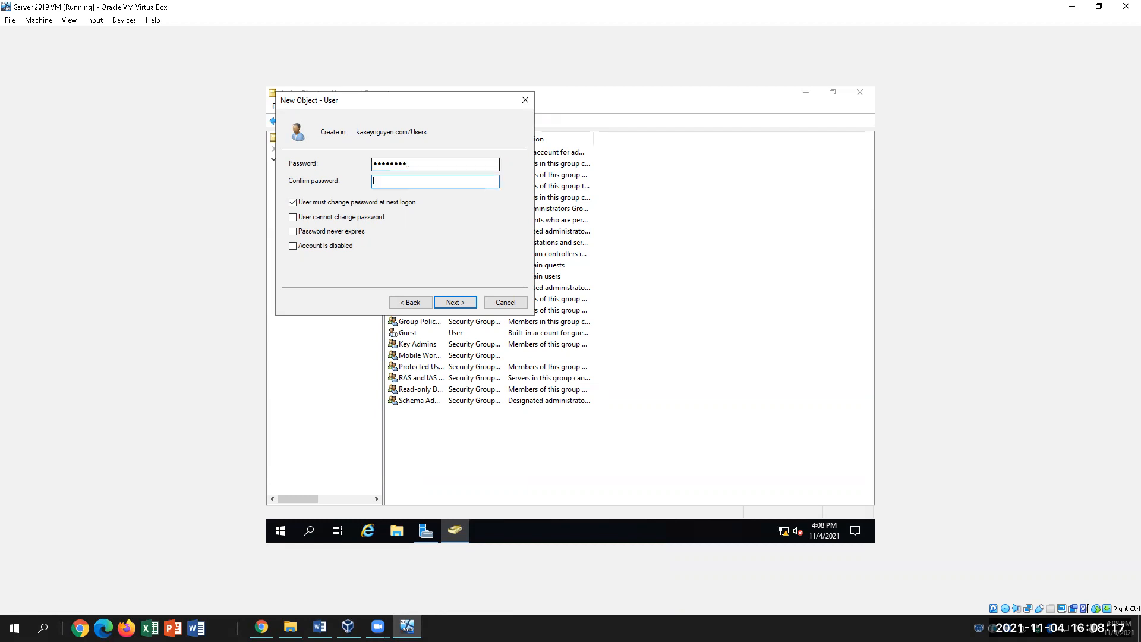
text(Pas)
key(BackSpace)
key(BackSpace)
key(BackSpace)
text(P@ssw0rd)
click(459, 306)
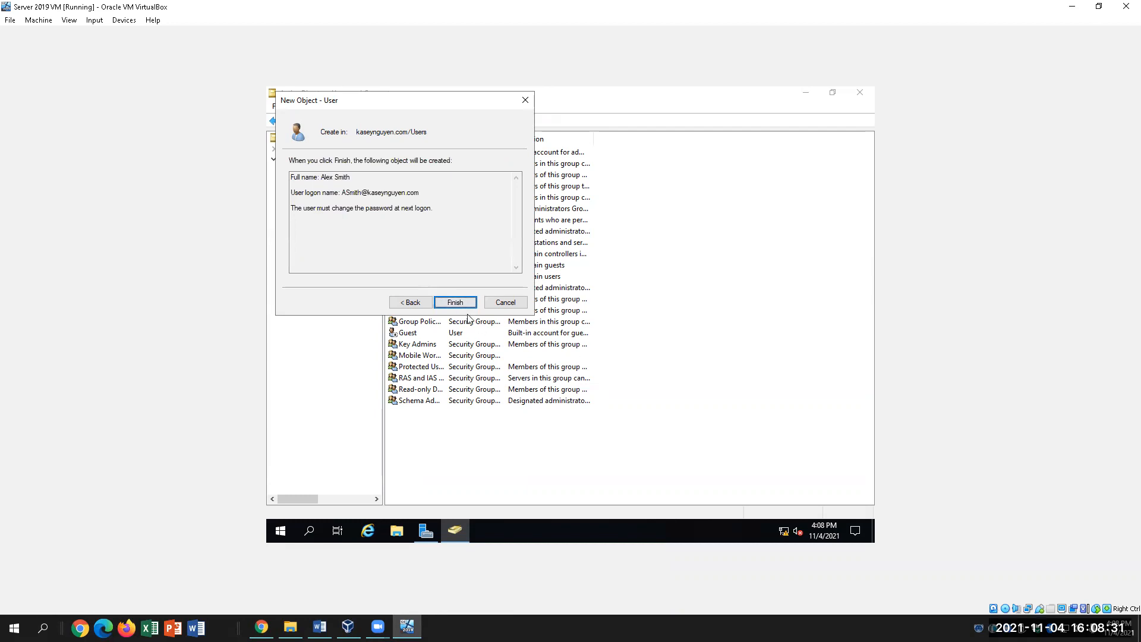
click(461, 302)
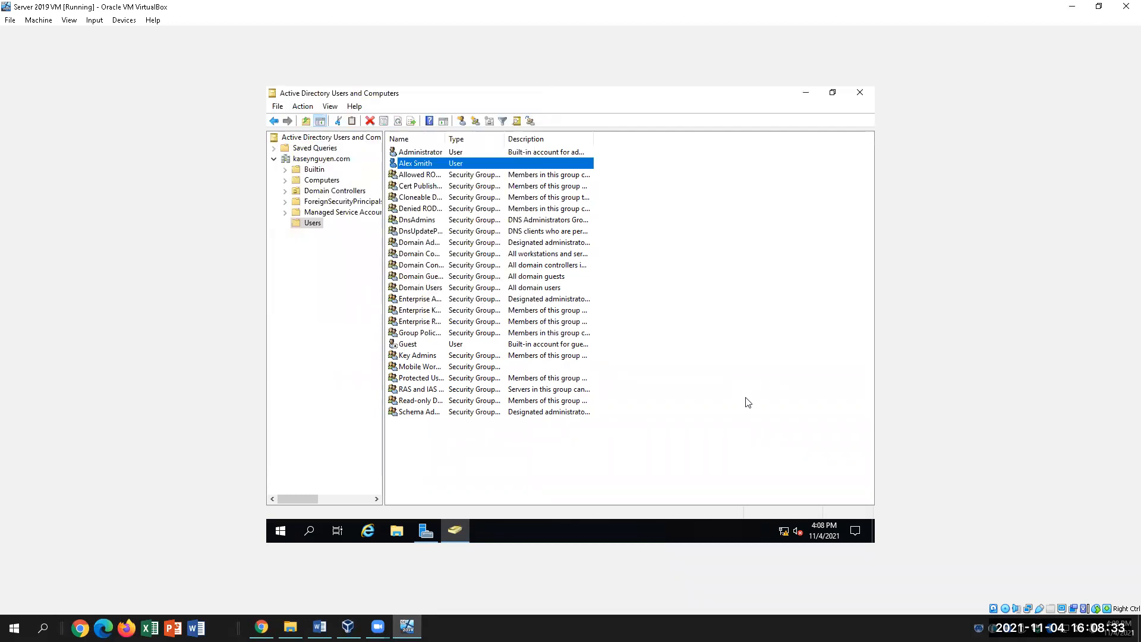
Add Mobile Workers to the new user's Member Of list in Properties and apply.
right_click(510, 165)
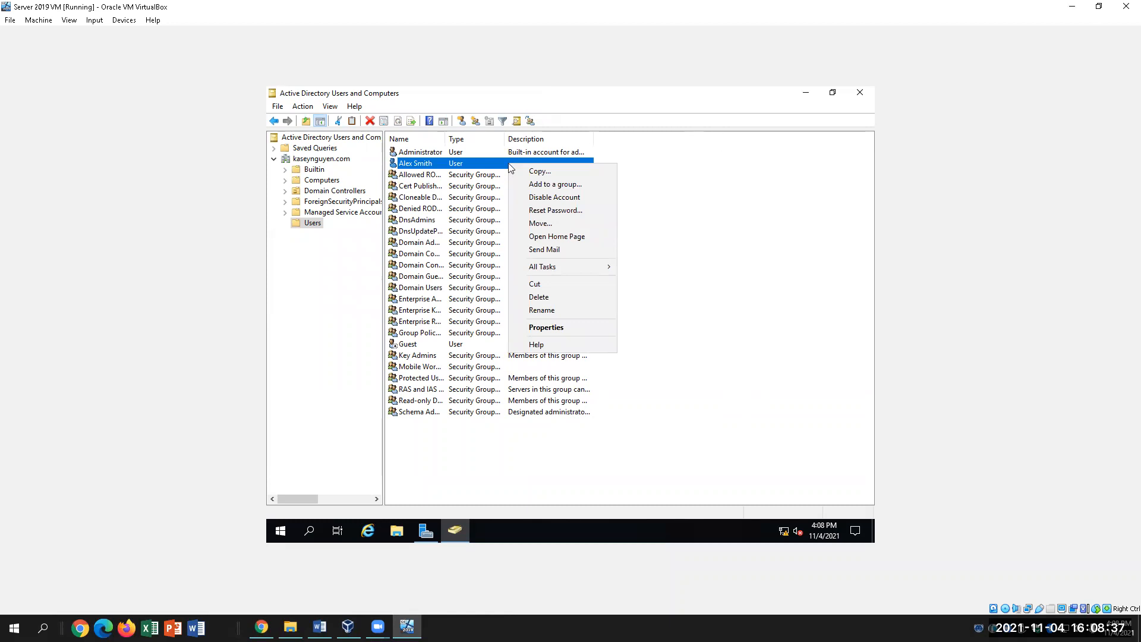
click(574, 329)
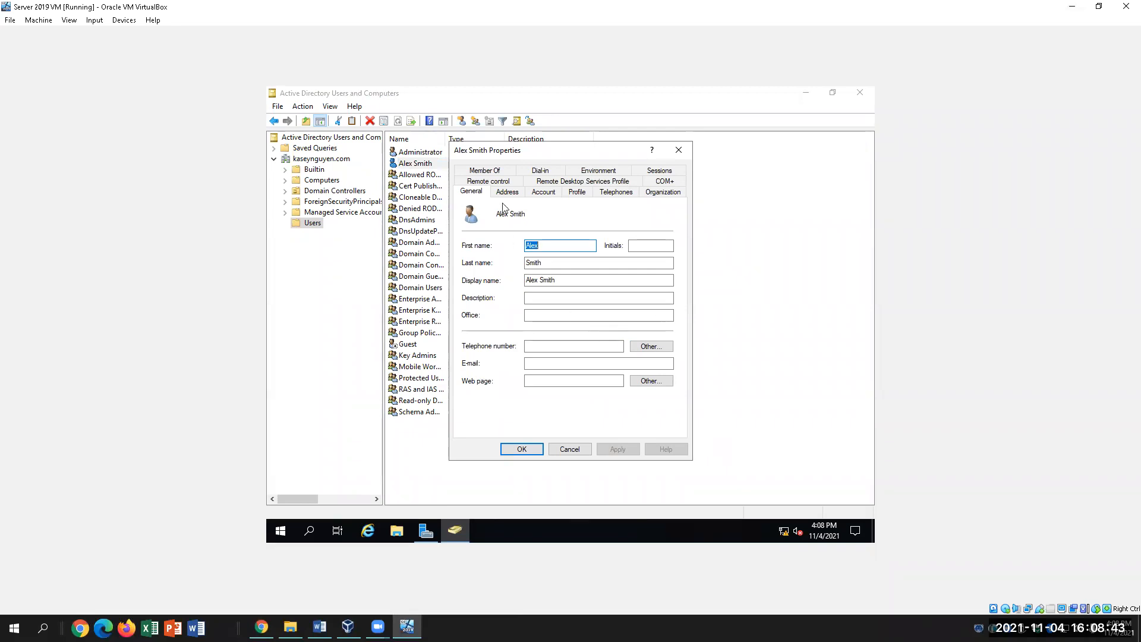
click(503, 172)
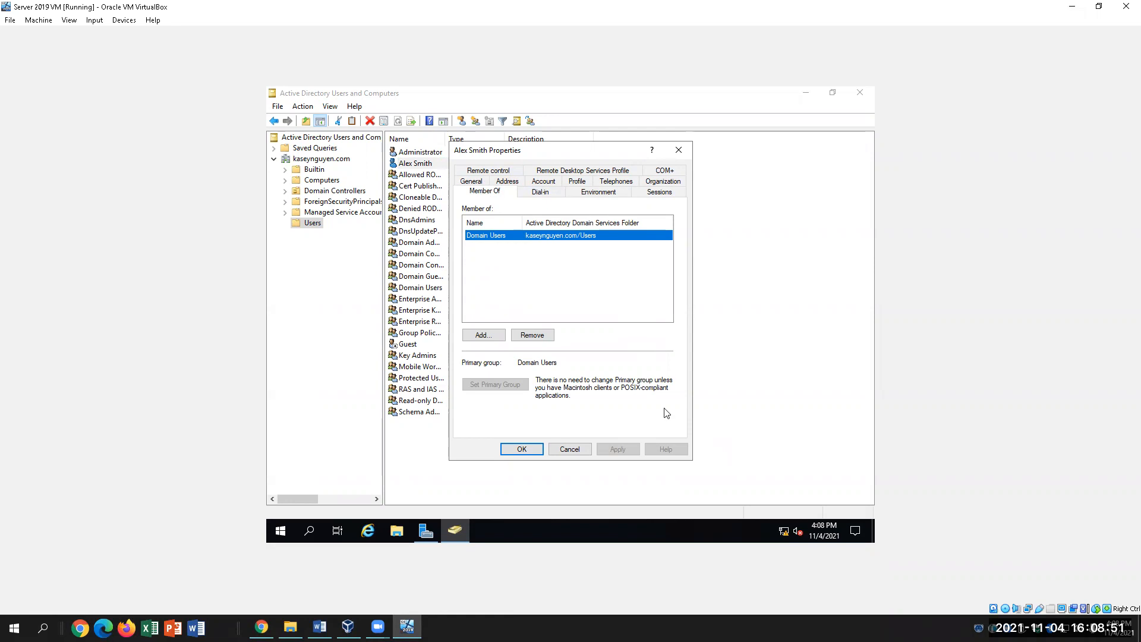
click(484, 335)
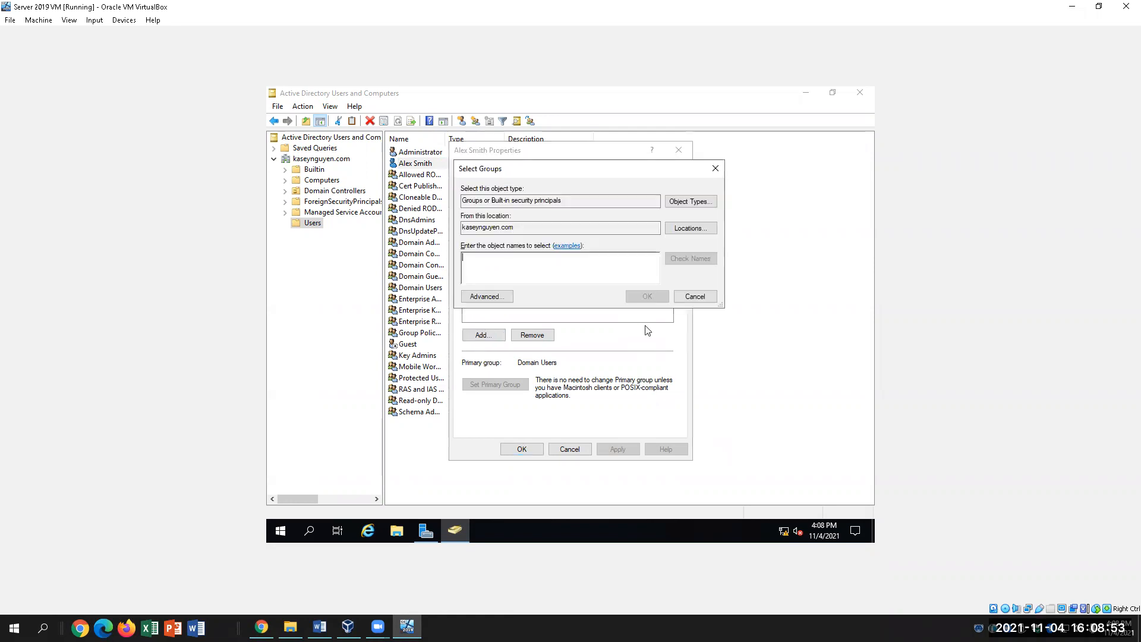
text(Mobile)
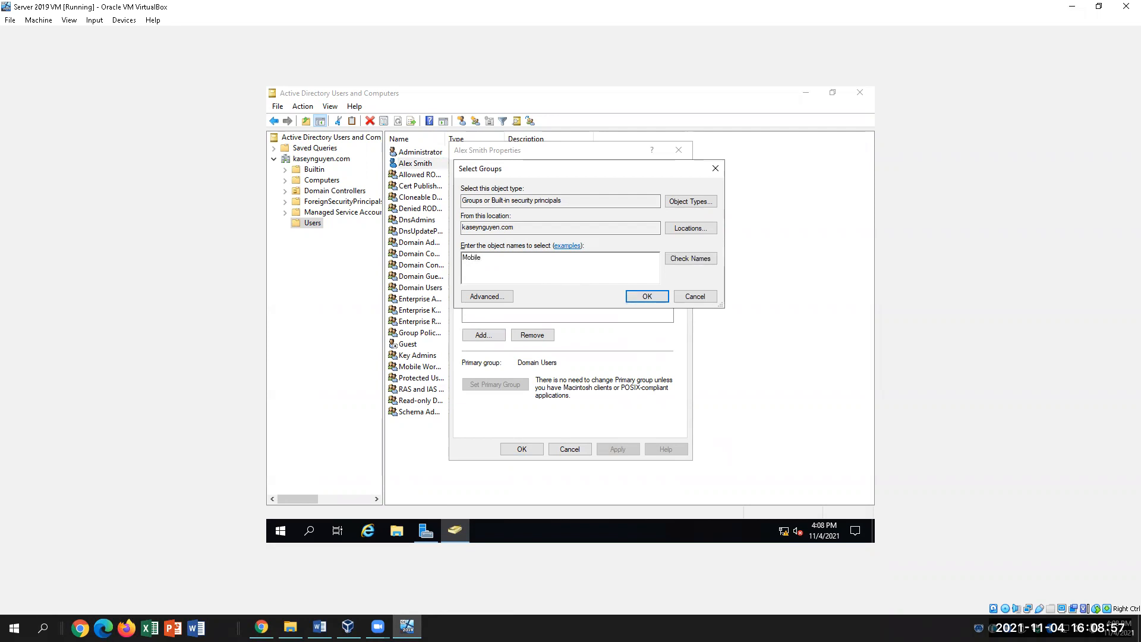
text( Workers)
click(693, 262)
click(646, 296)
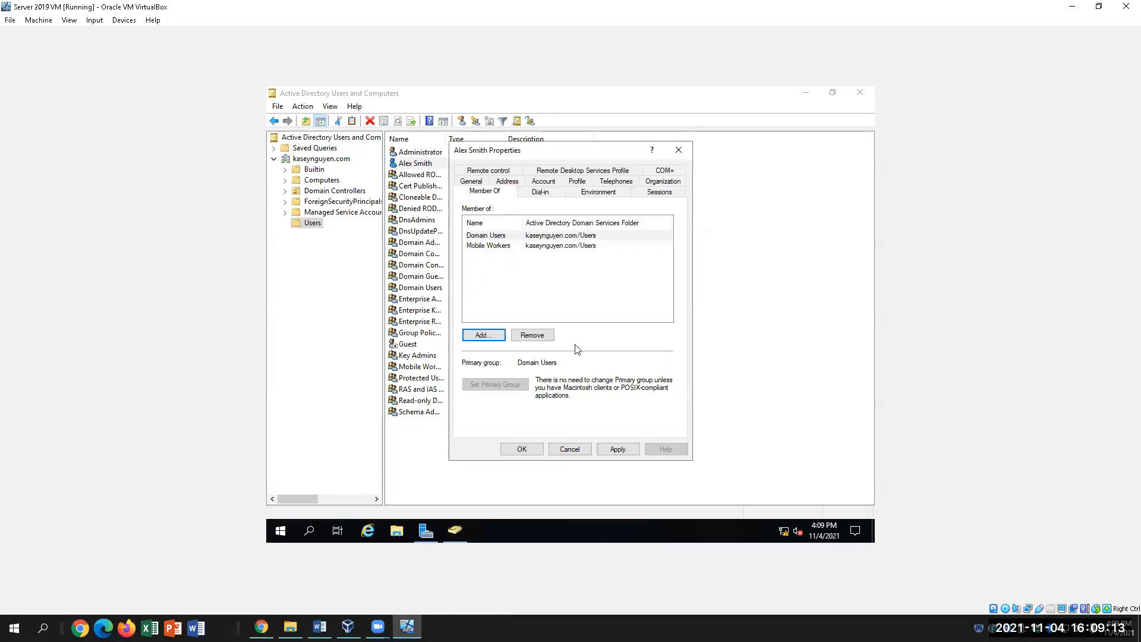
click(618, 449)
Cancel a repeated Add to a group for Mobile Workers, then reopen the user's Member Of tab.
click(522, 449)
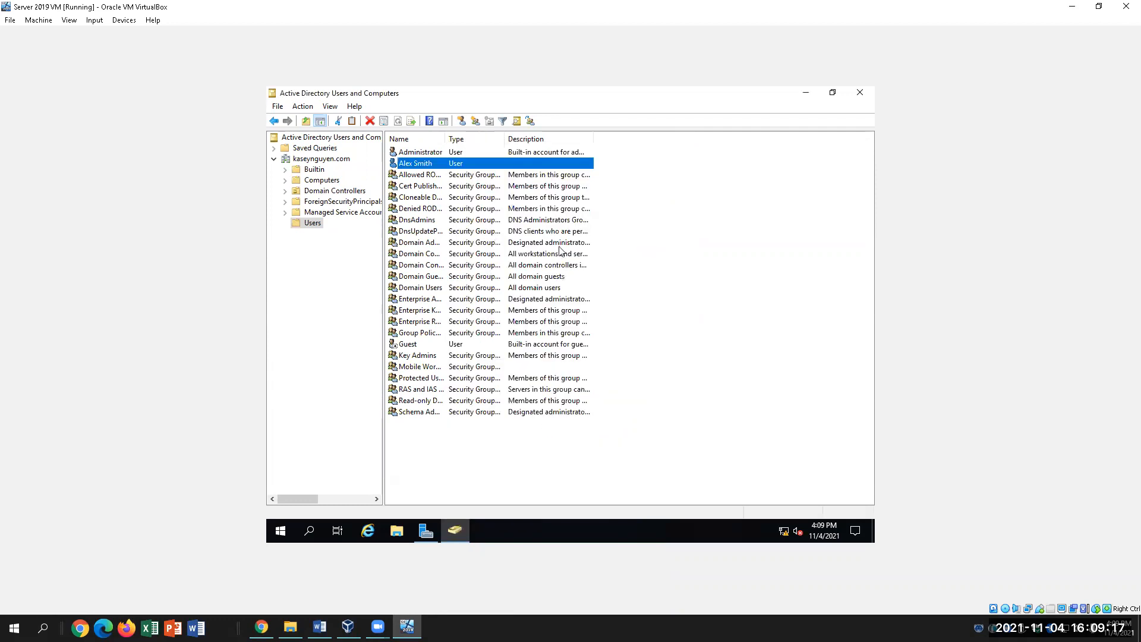
right_click(451, 164)
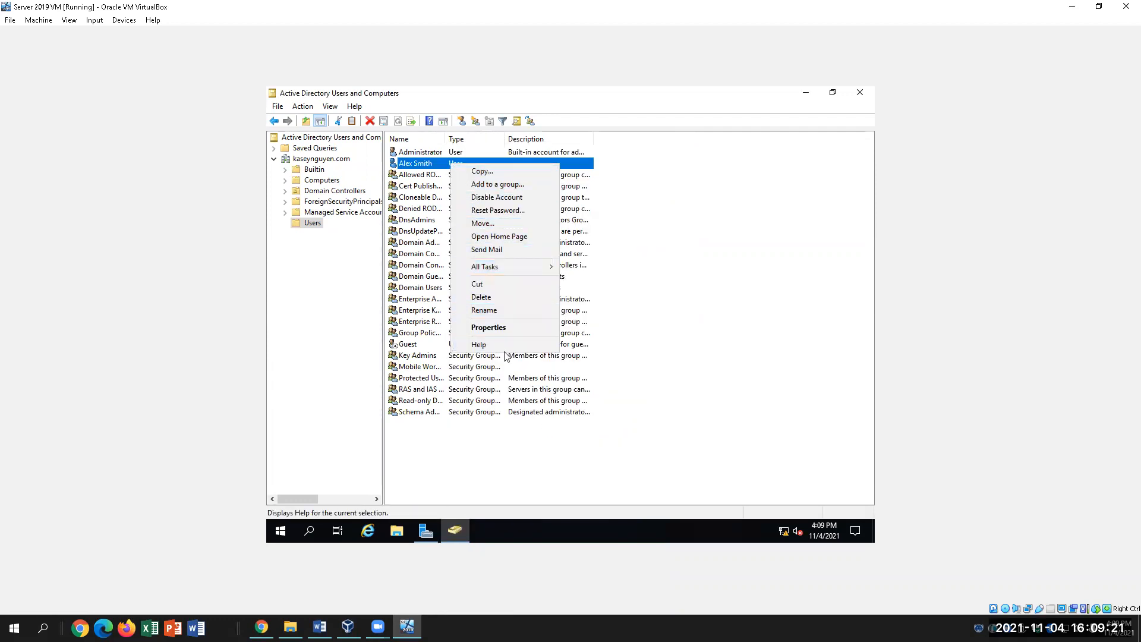
click(494, 184)
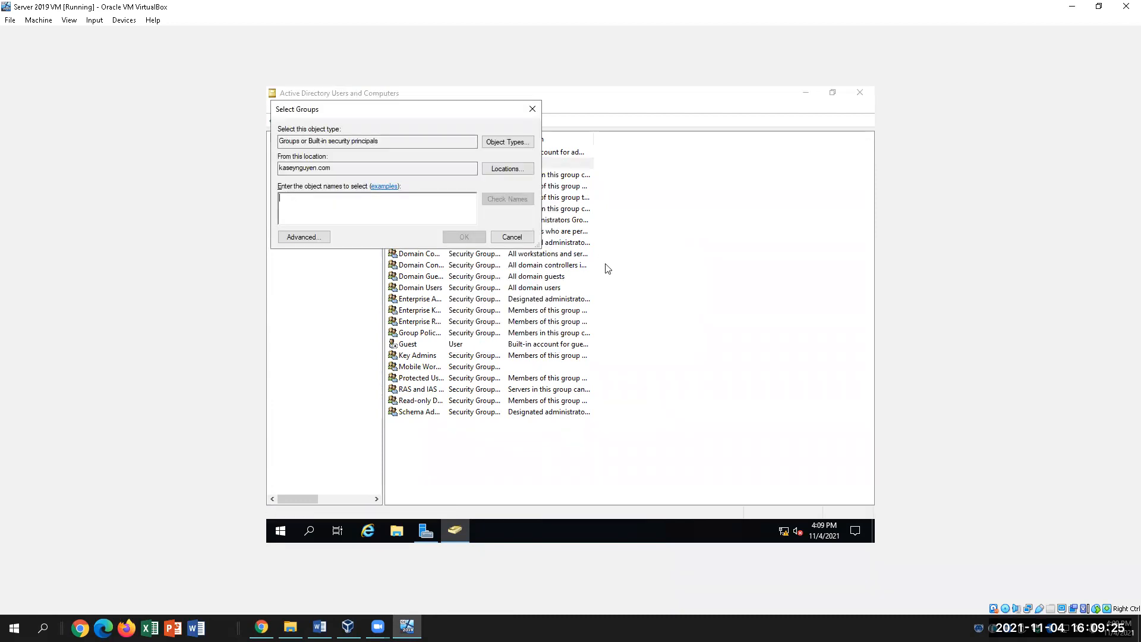
text(Mob)
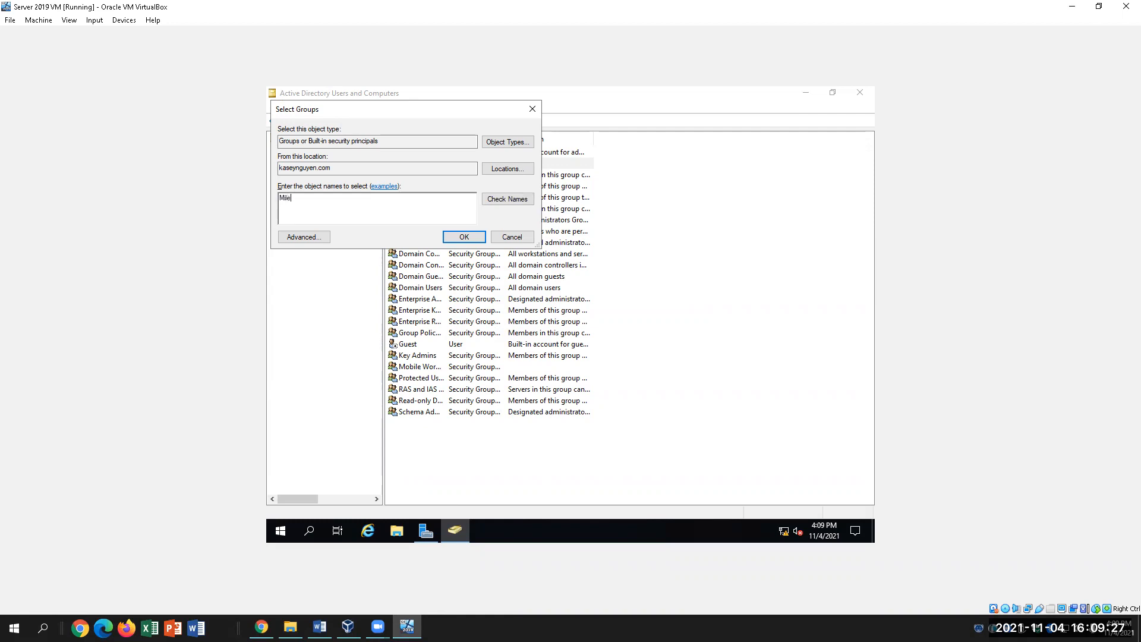
text(ile Workers)
click(524, 236)
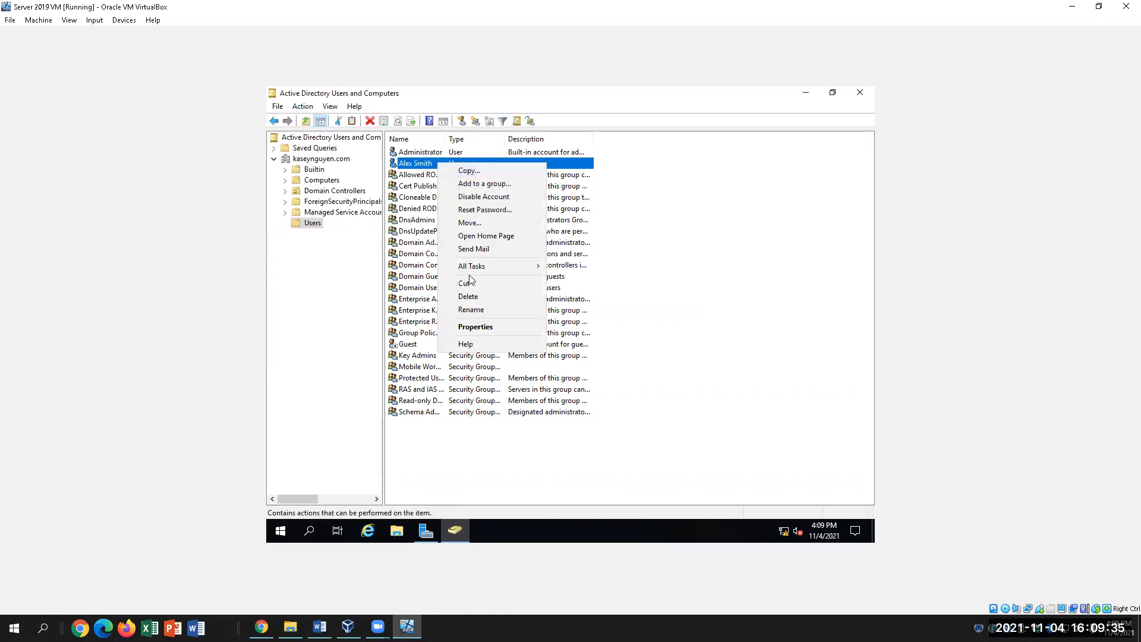
click(475, 327)
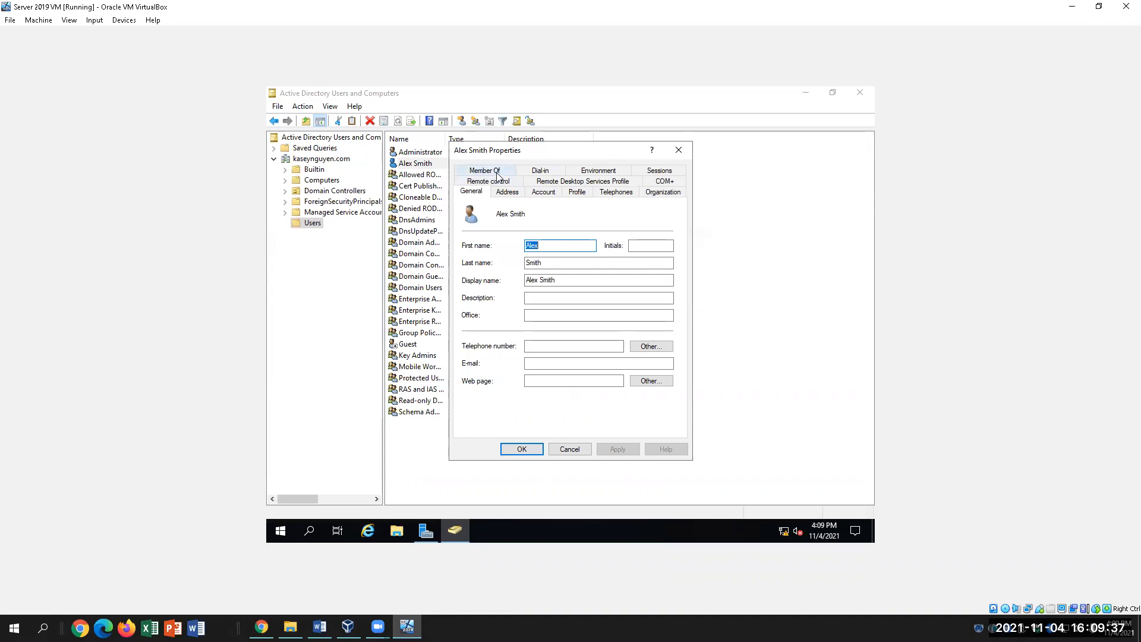
click(494, 171)
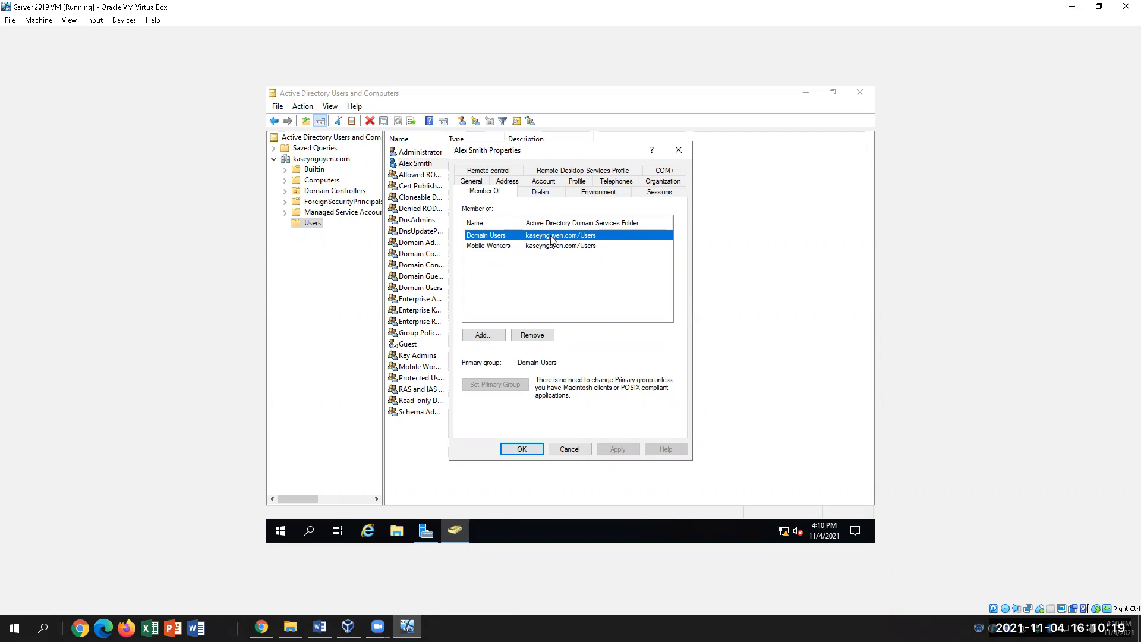
Check the user's General and Account tabs, then close the Properties dialog.
click(475, 183)
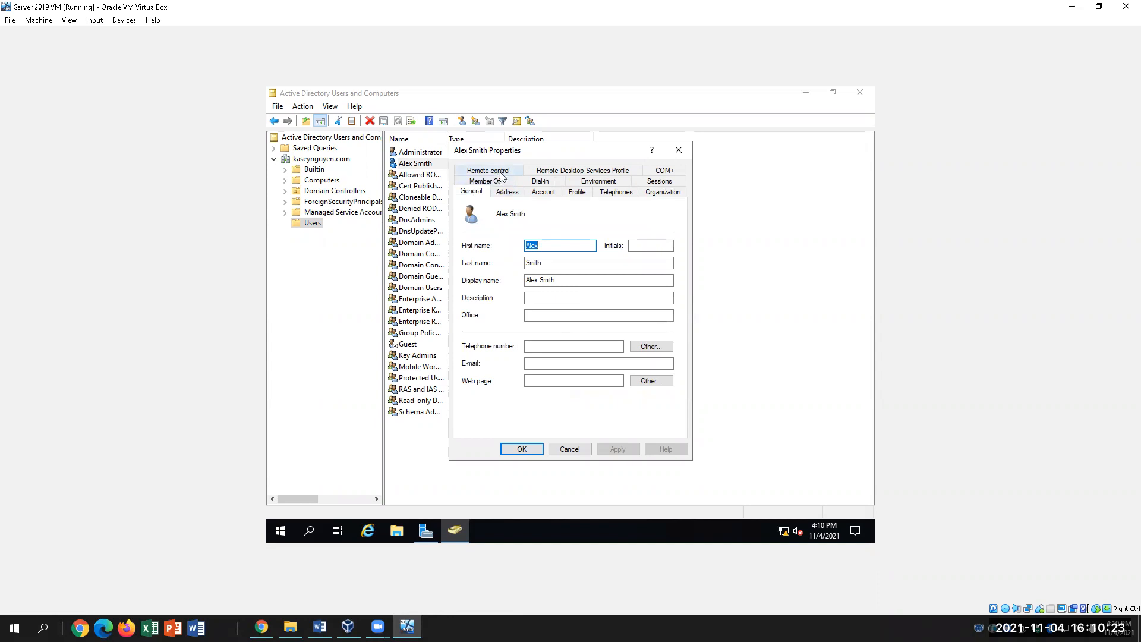
click(544, 192)
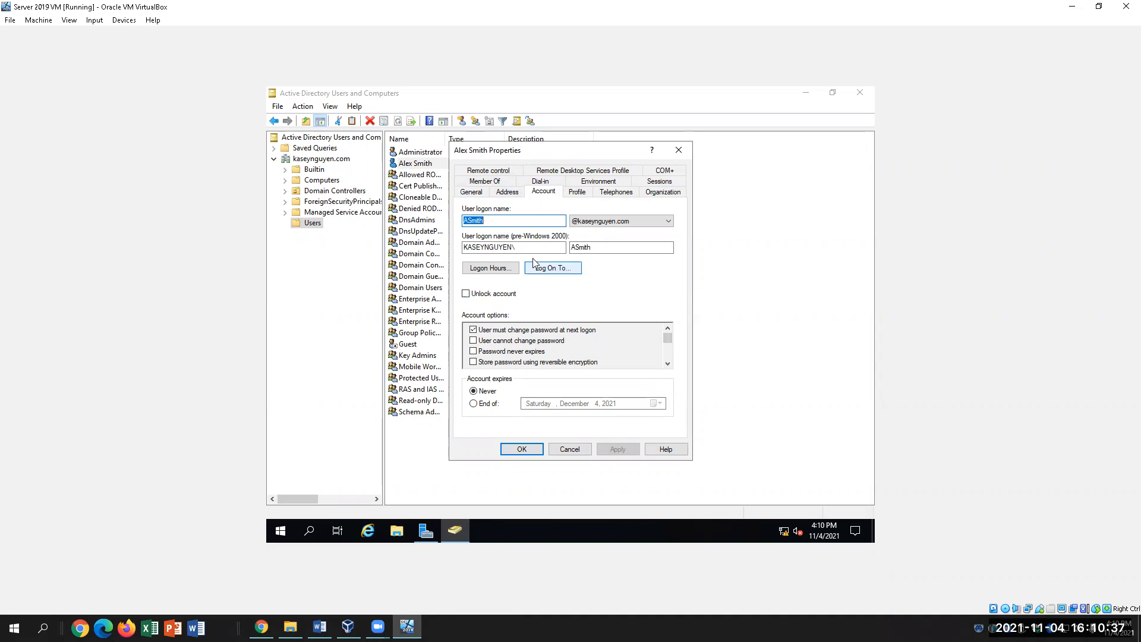
click(677, 153)
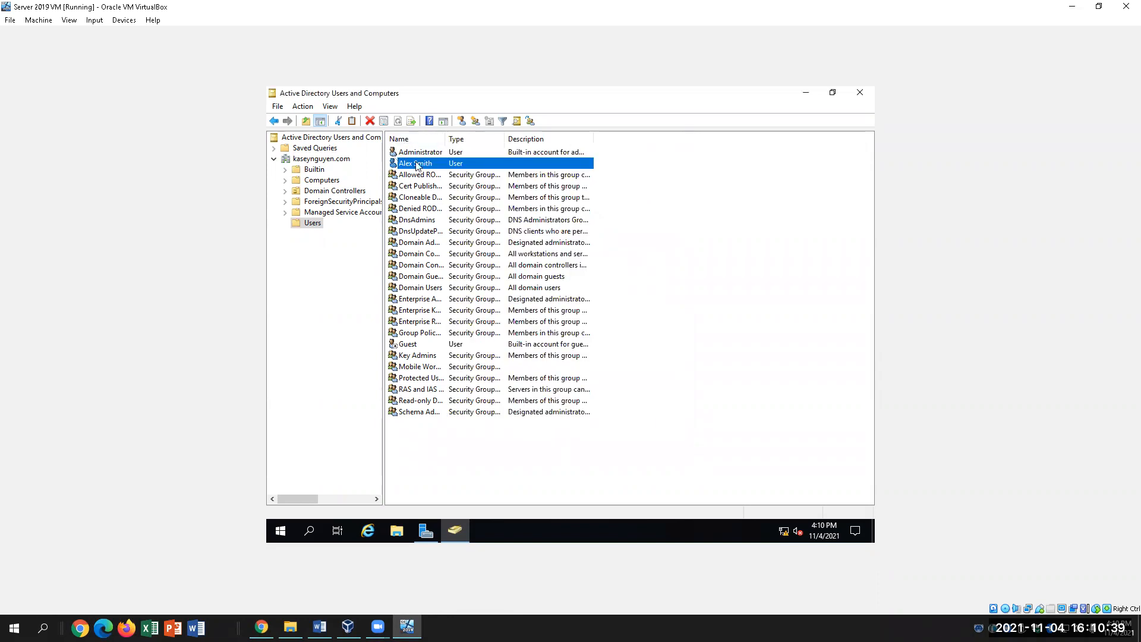
right_click(419, 163)
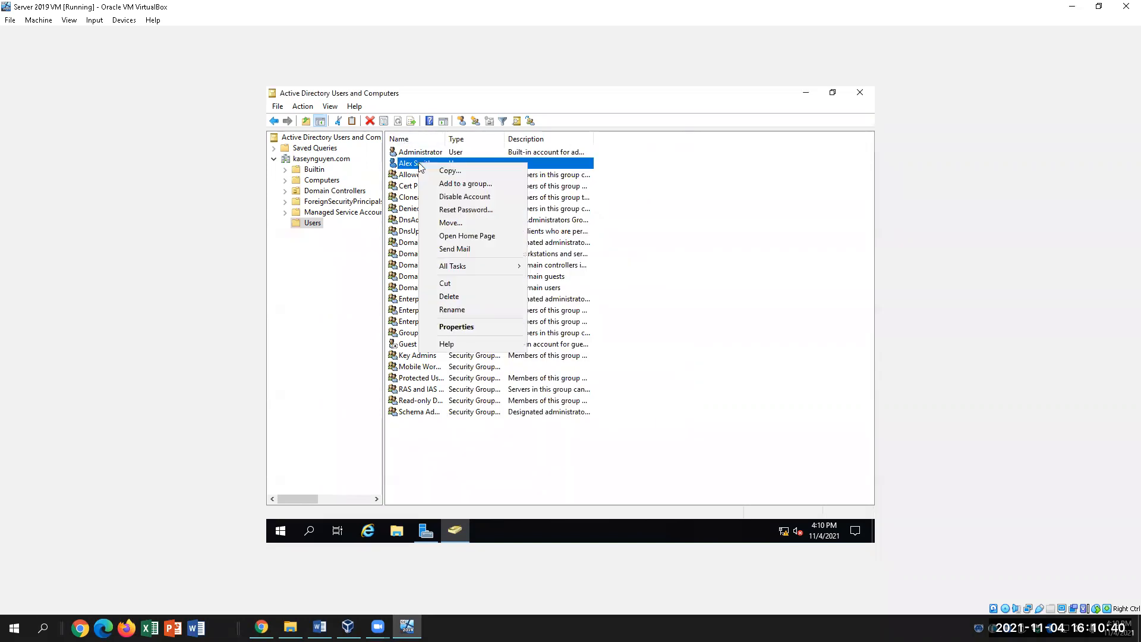
click(480, 327)
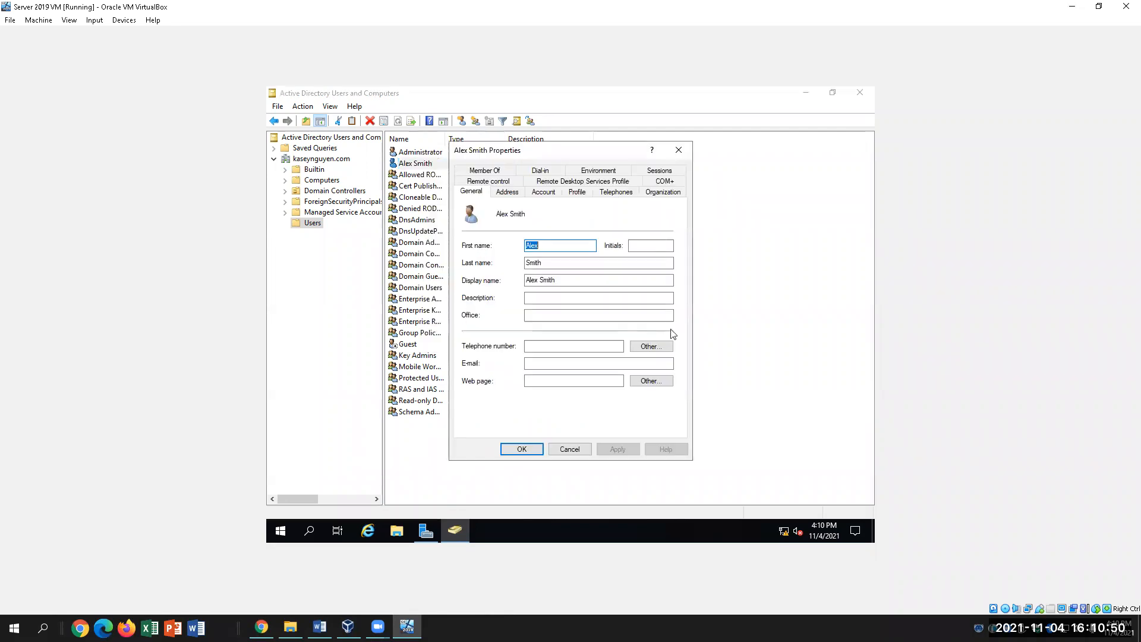
click(548, 197)
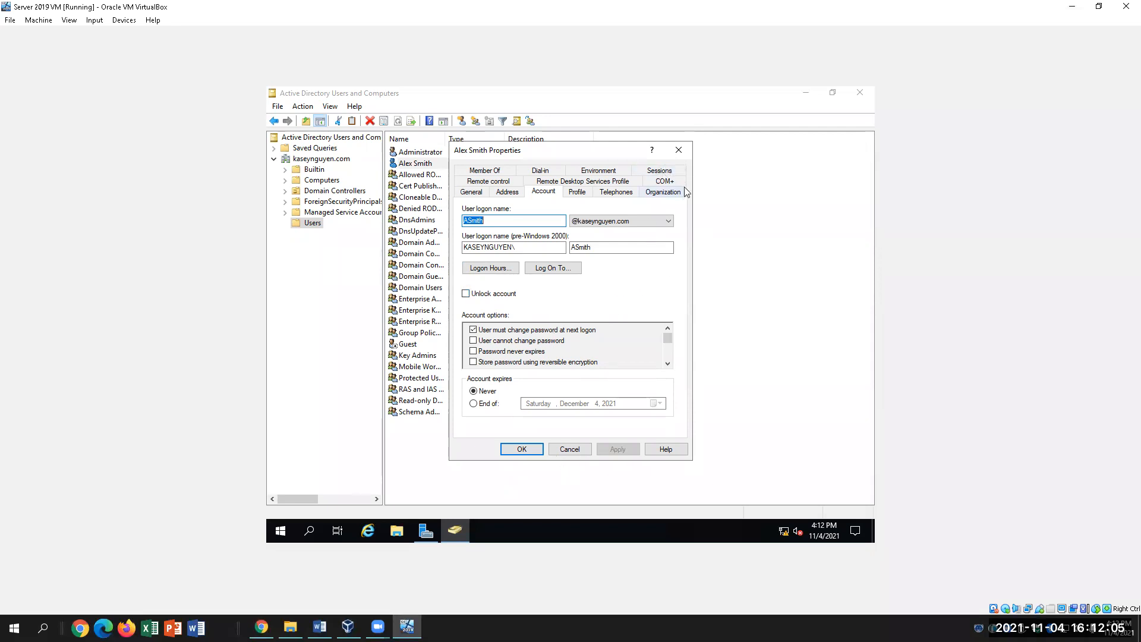
click(678, 150)
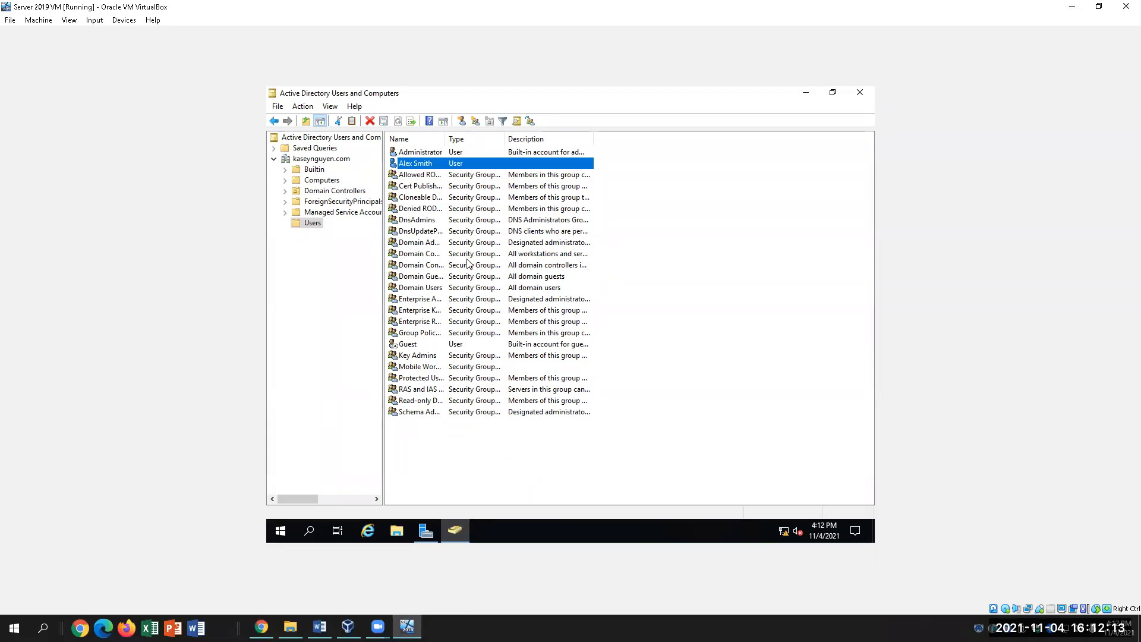
Find the user on the Mobile Workers group's Members tab, then switch to the lab document.
double_click(439, 366)
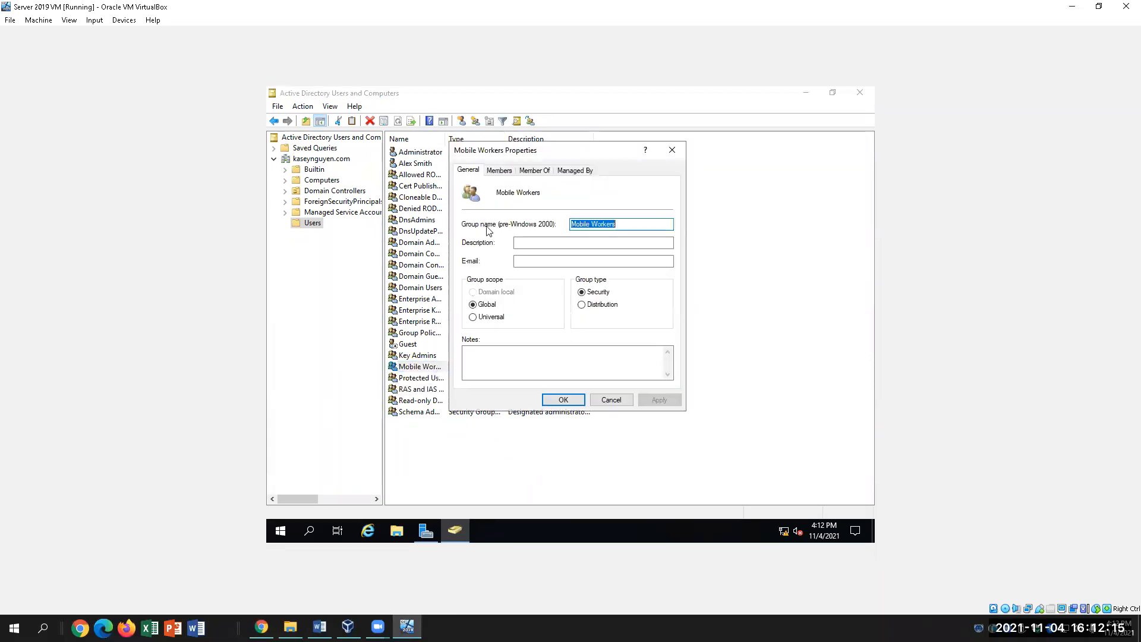
click(499, 170)
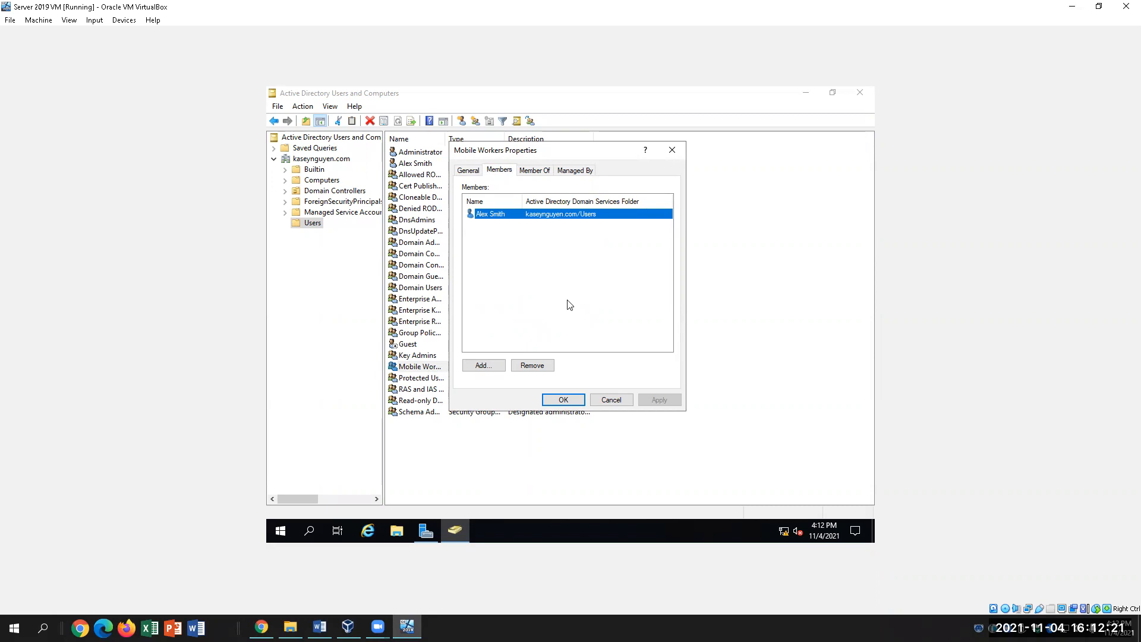
click(586, 277)
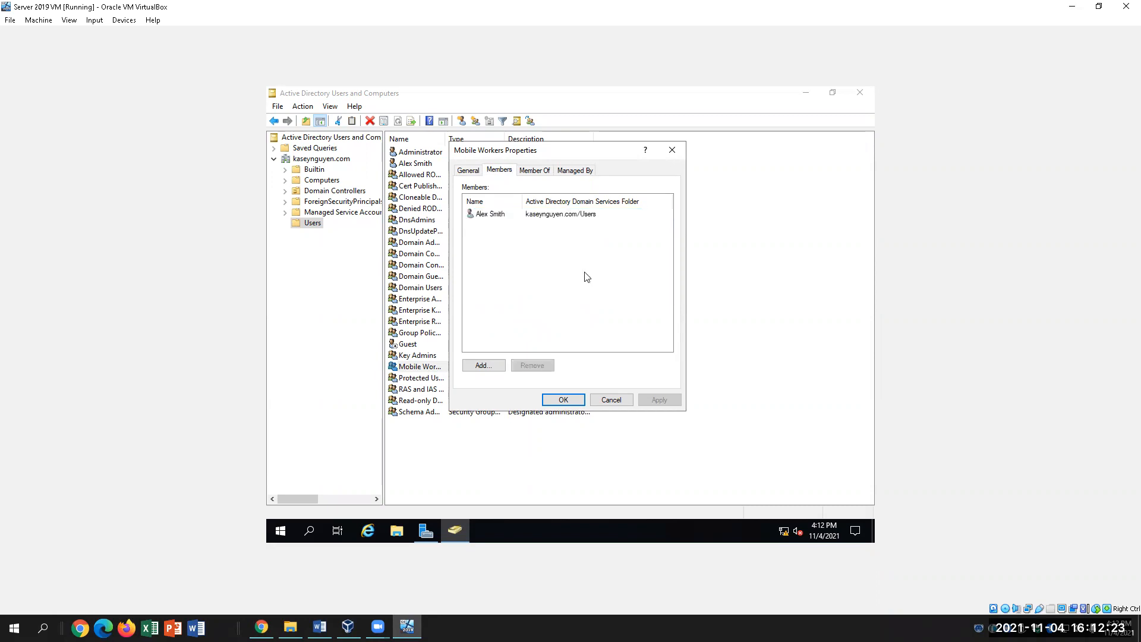
click(489, 214)
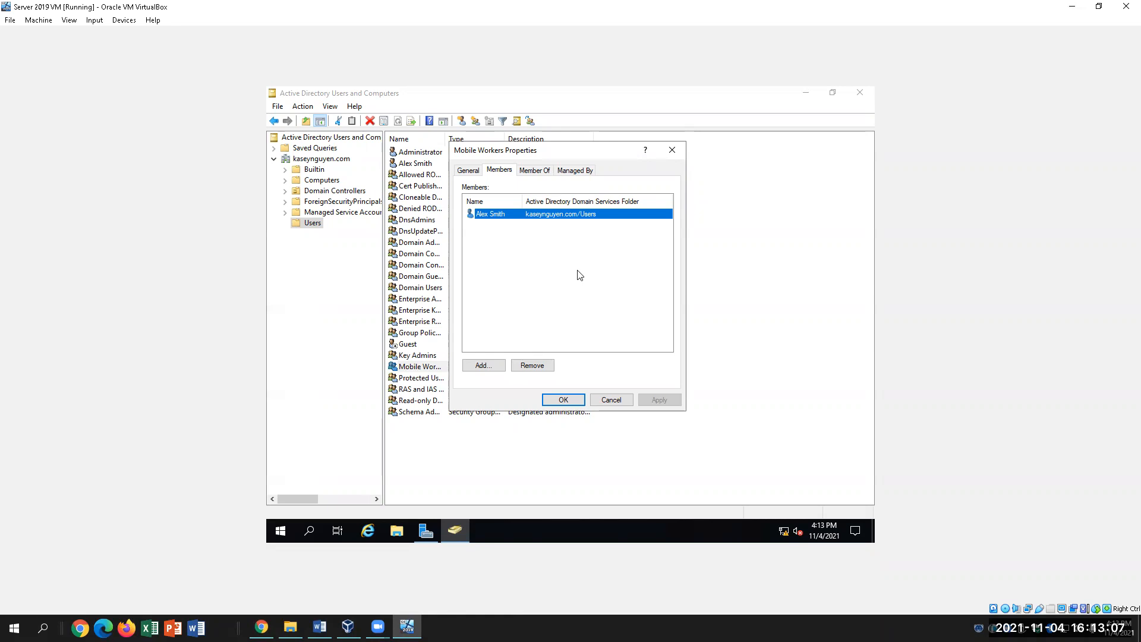
click(320, 627)
Scroll the lab document to the Configure DirectAccess section, steps 16–32.
scroll(558, 518, down, 5)
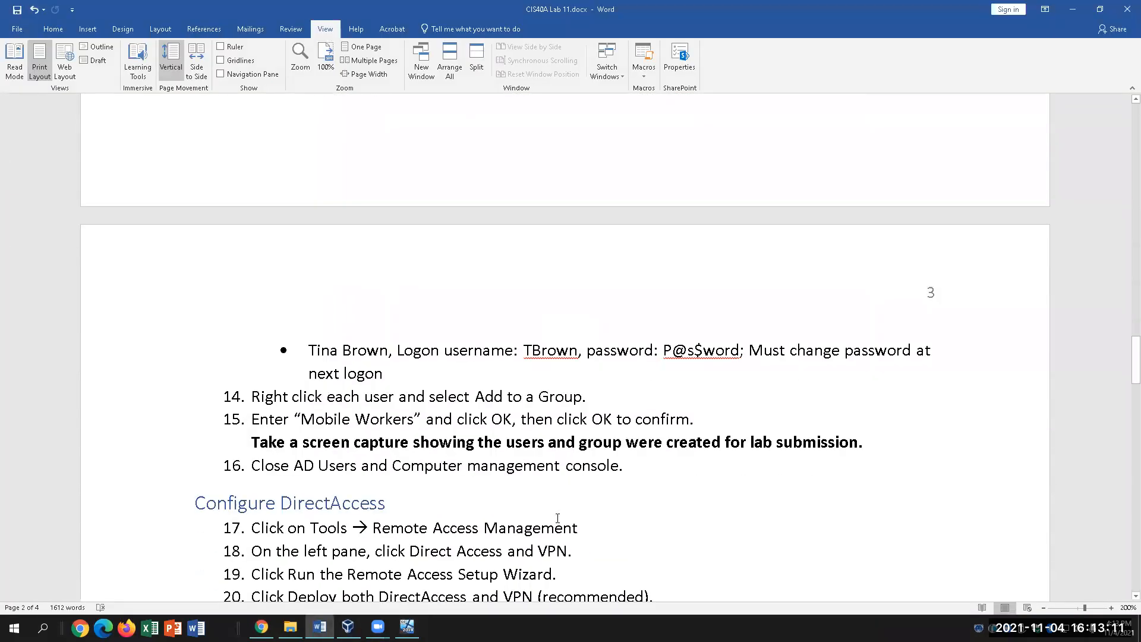
scroll(557, 518, down, 2)
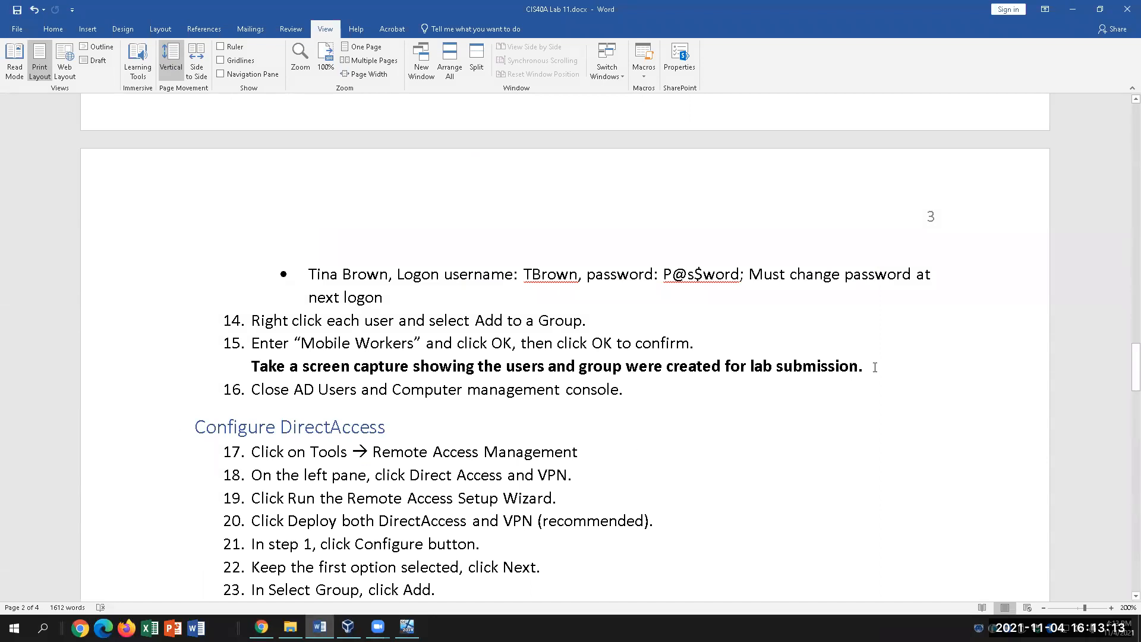
scroll(682, 483, down, 2)
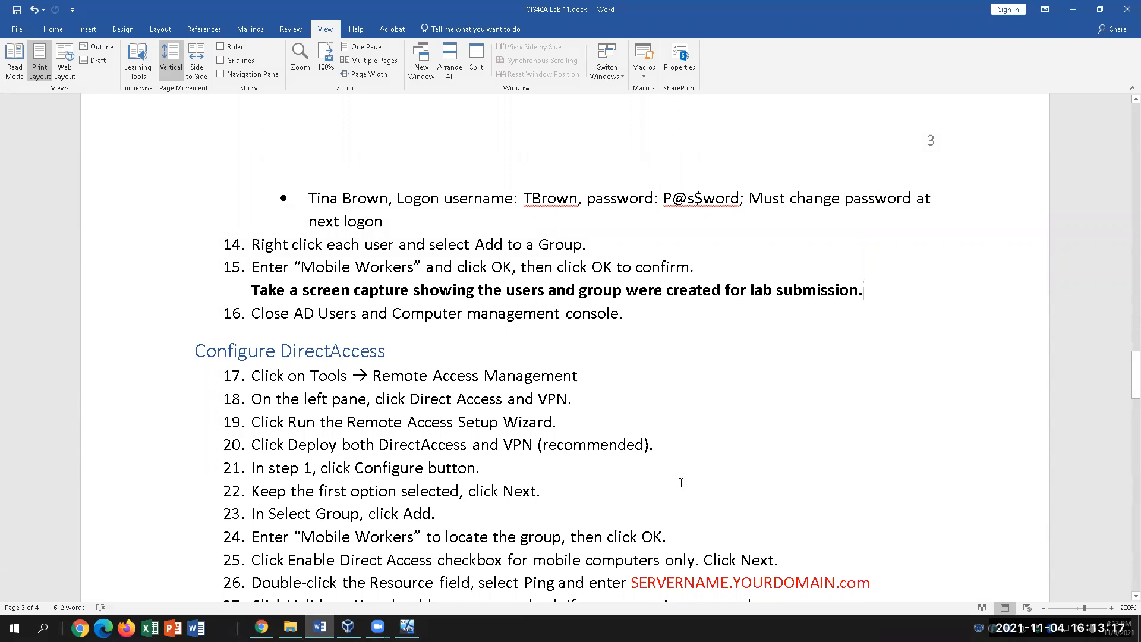
click(703, 362)
scroll(731, 426, down, 1)
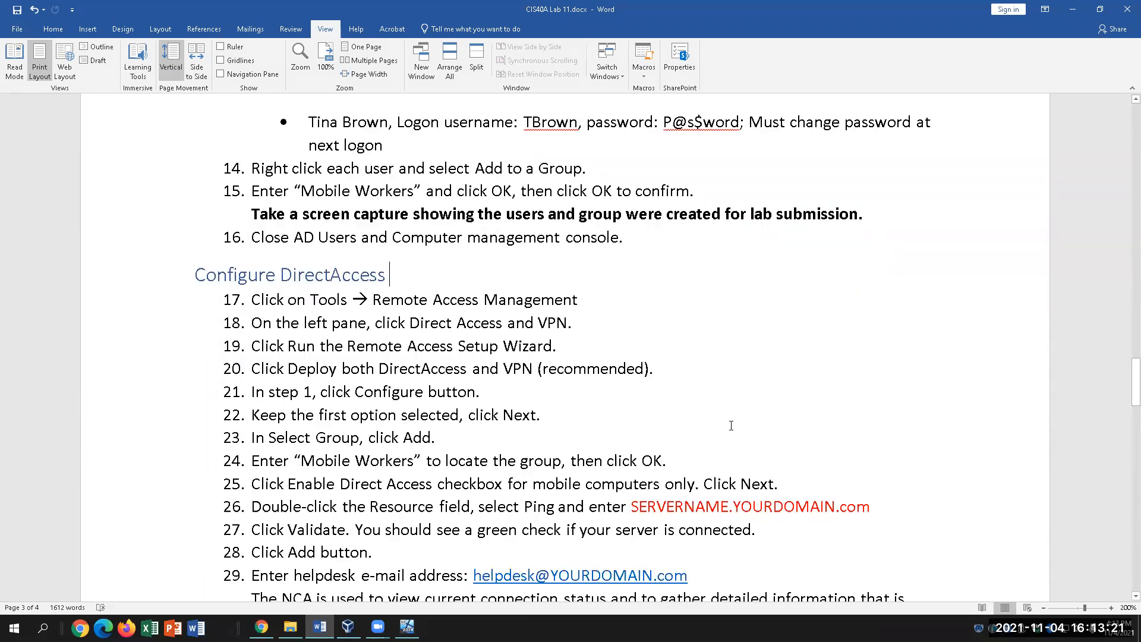
scroll(732, 426, down, 3)
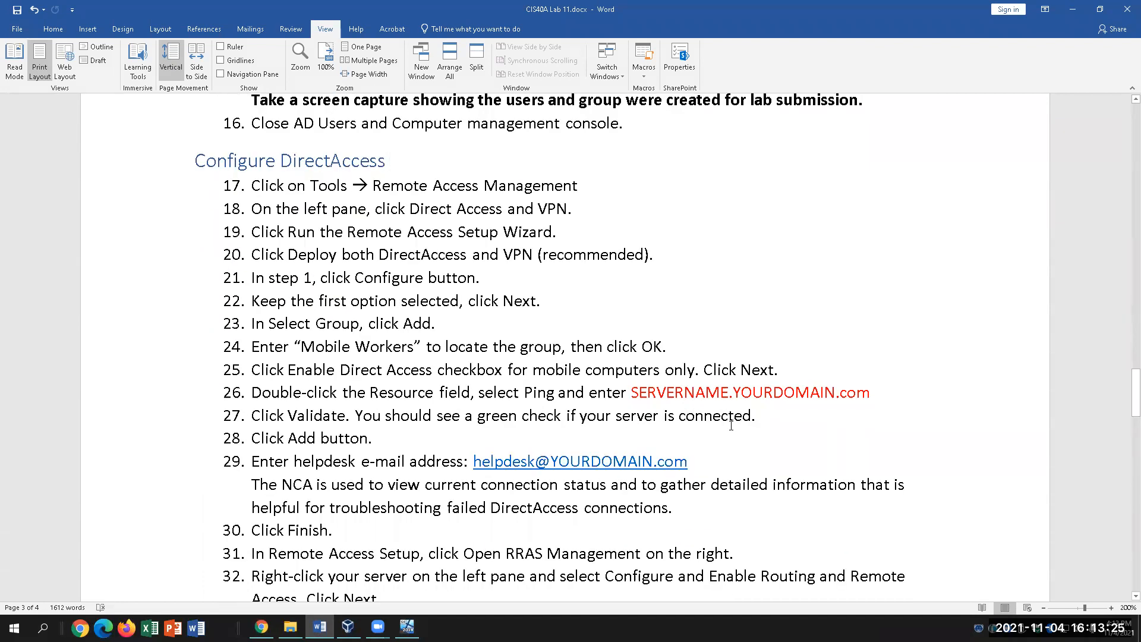
Close the Mobile Workers properties and Active Directory Users and Computers in the VM, then return to Word.
click(407, 627)
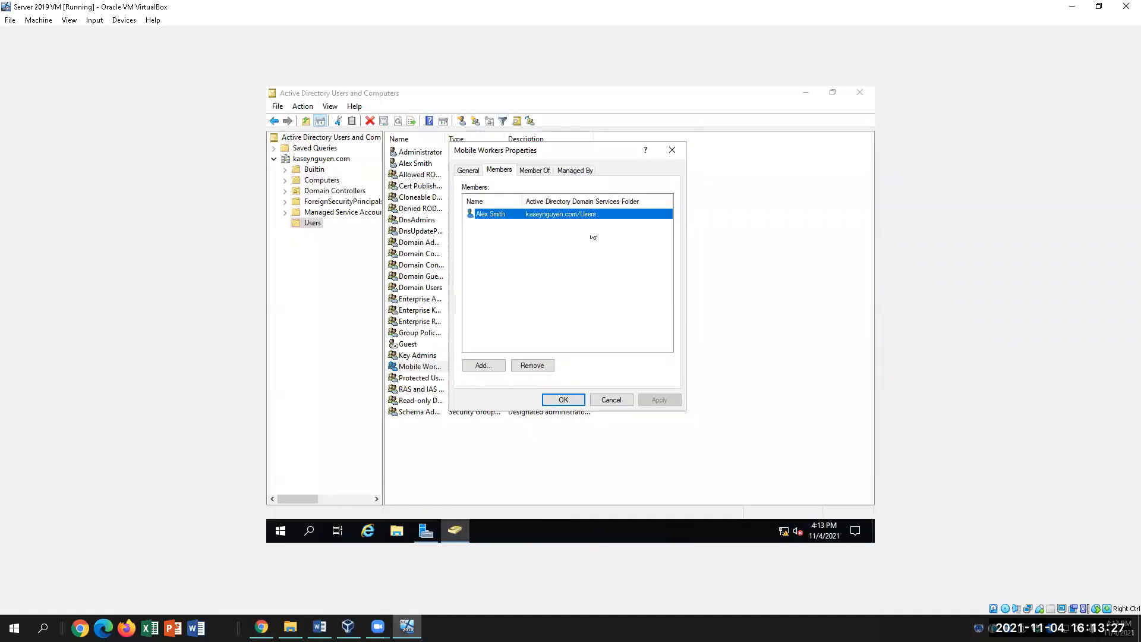
click(559, 400)
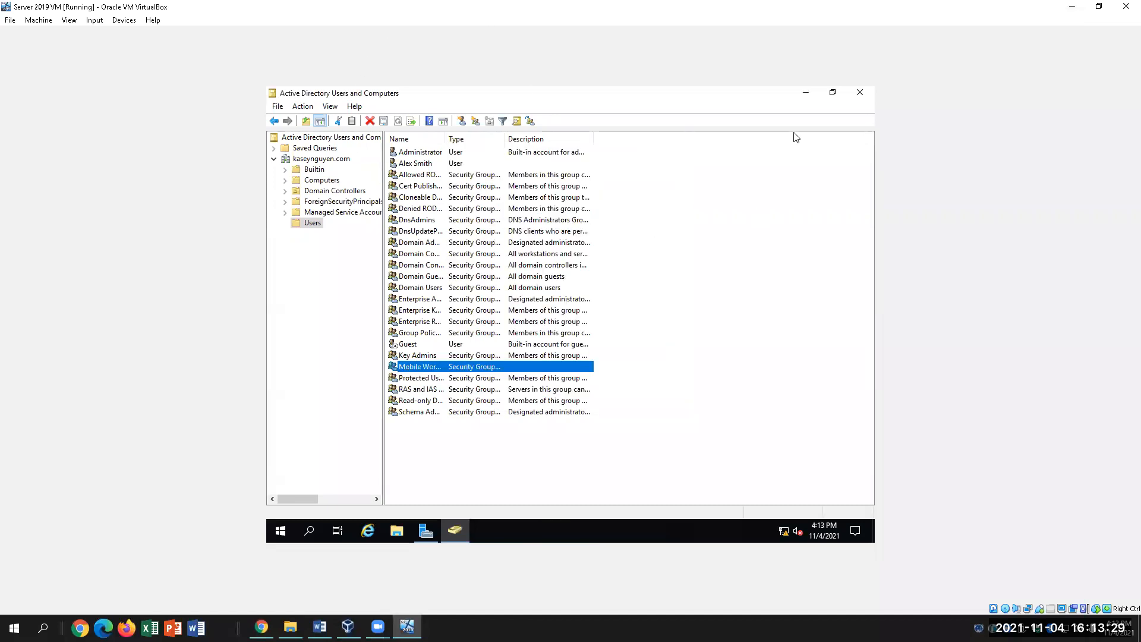
click(860, 92)
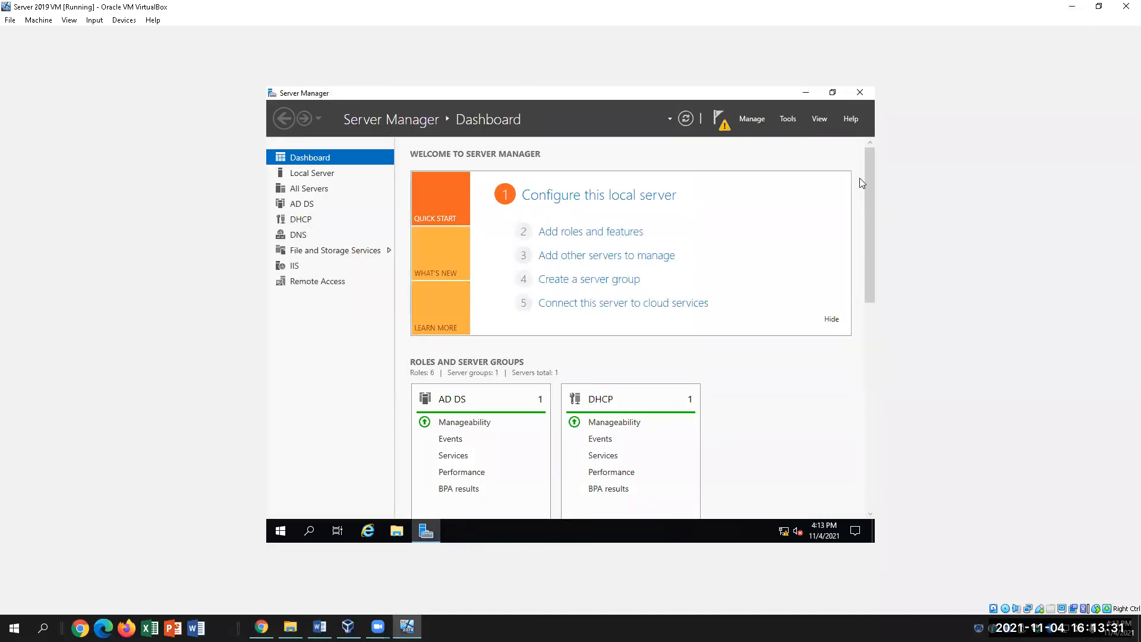
click(320, 628)
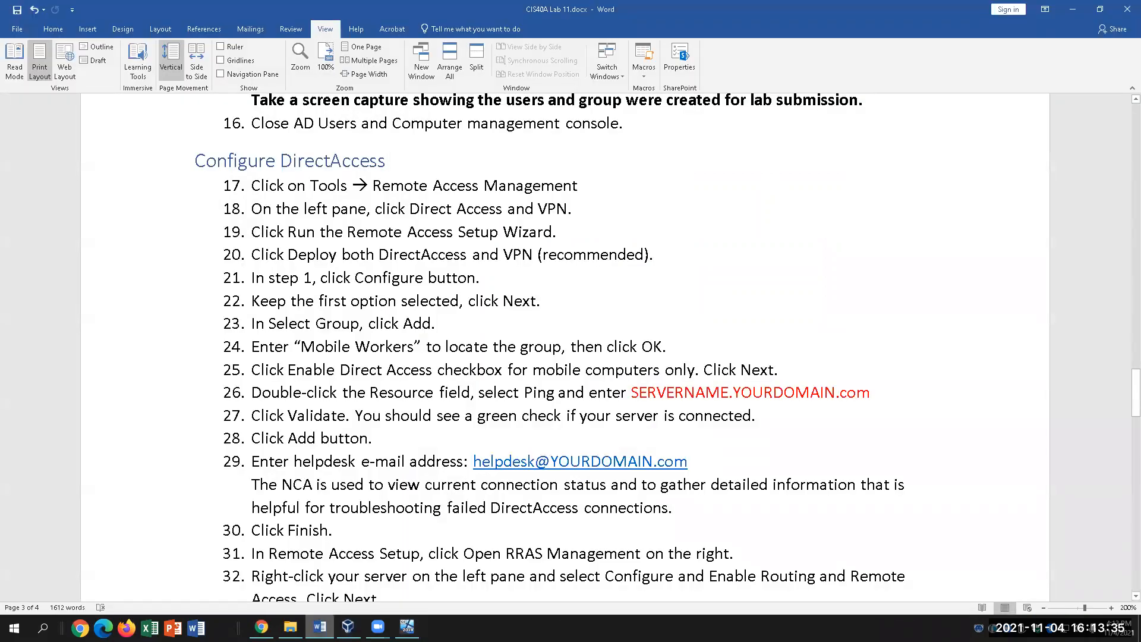
Launch Remote Access Management from Server Manager's Tools menu in the VM.
click(407, 627)
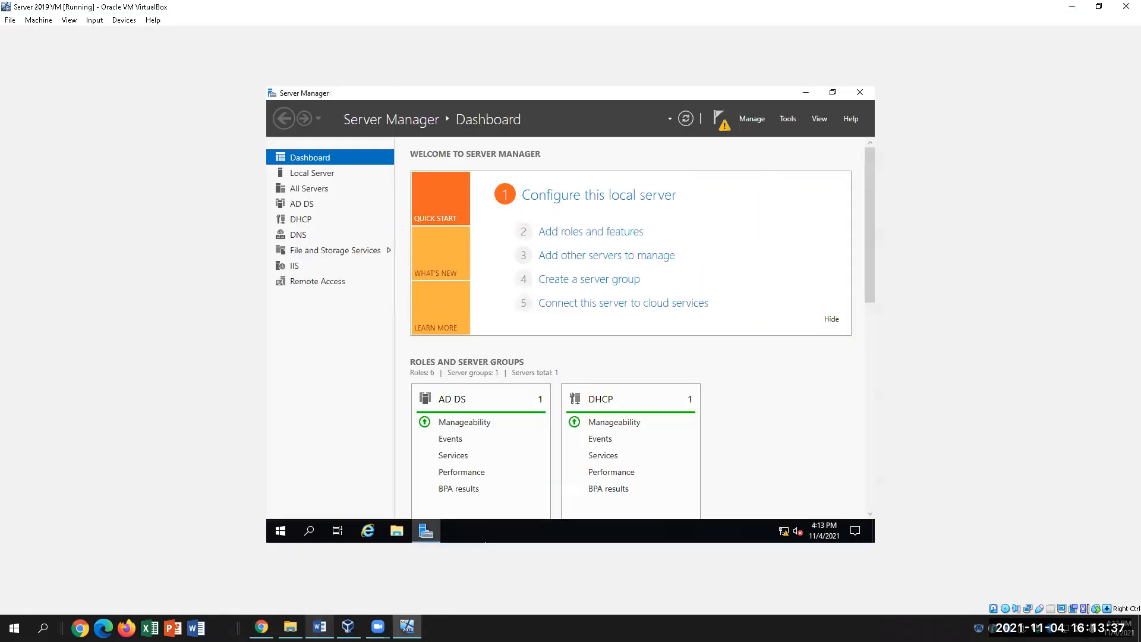
click(789, 118)
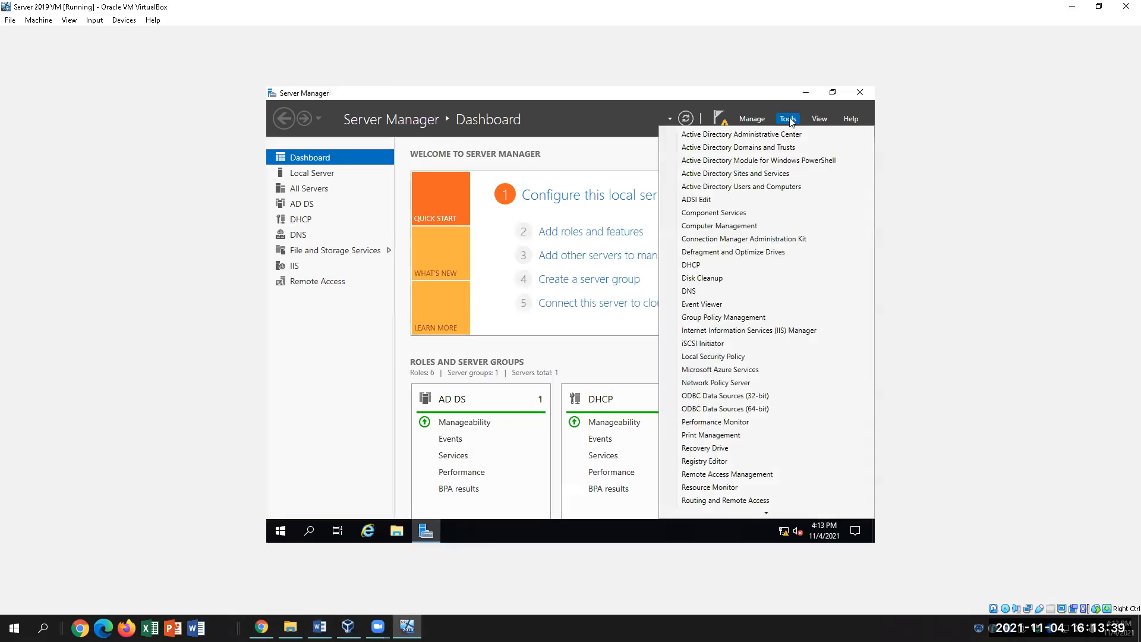
click(778, 474)
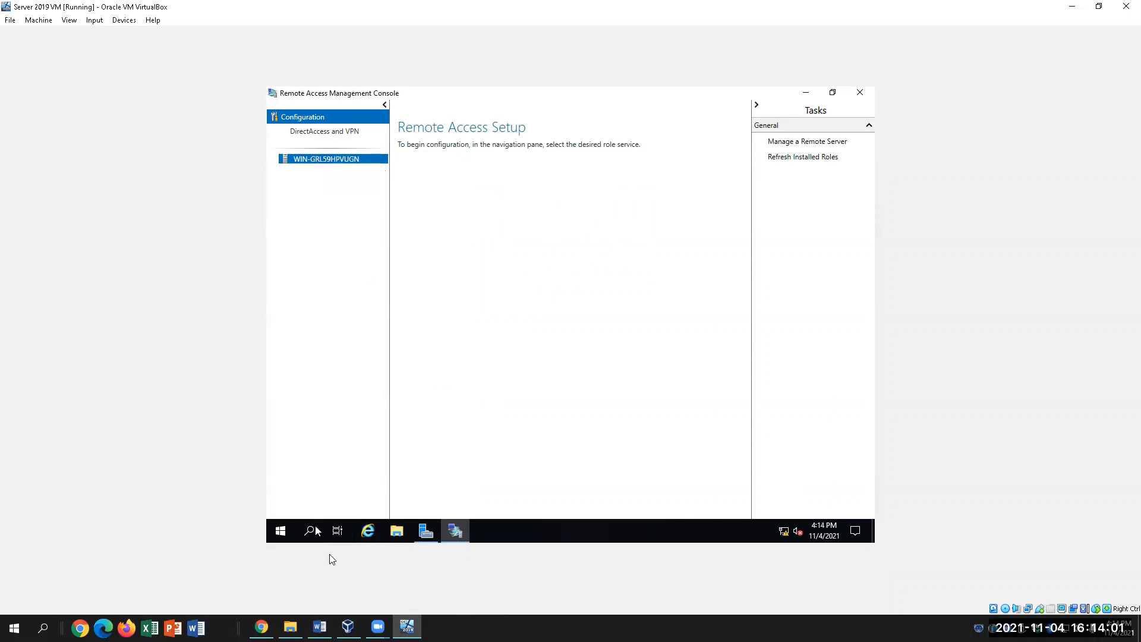
Mark step 18 in the lab instructions, then display the DirectAccess and VPN configuration page.
click(319, 626)
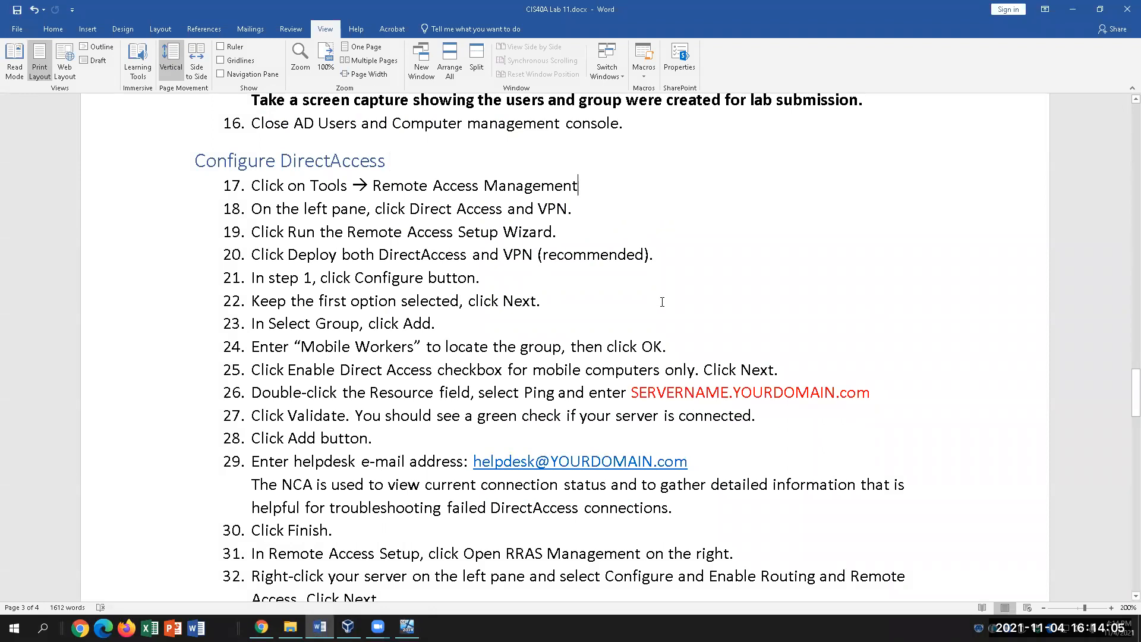
click(413, 208)
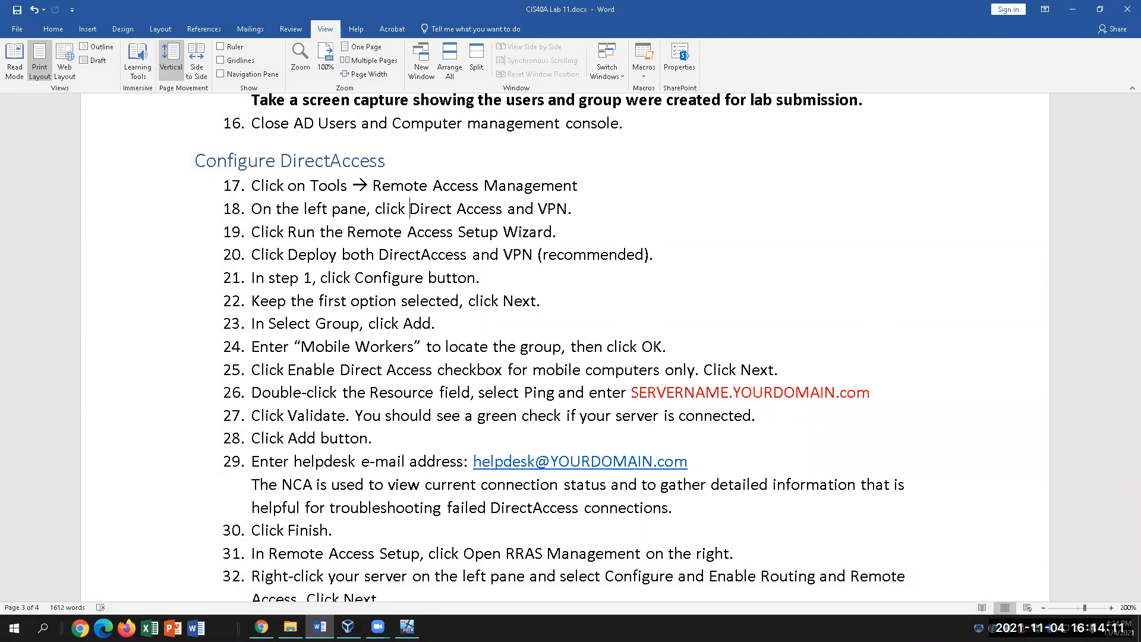
mouse_move(348, 627)
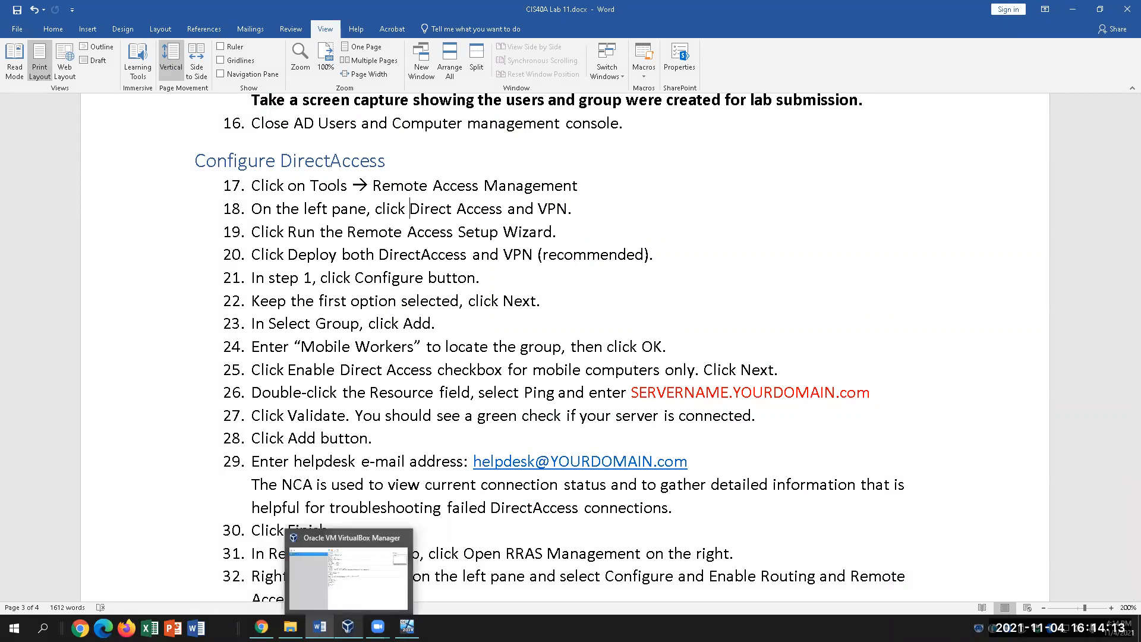
click(407, 627)
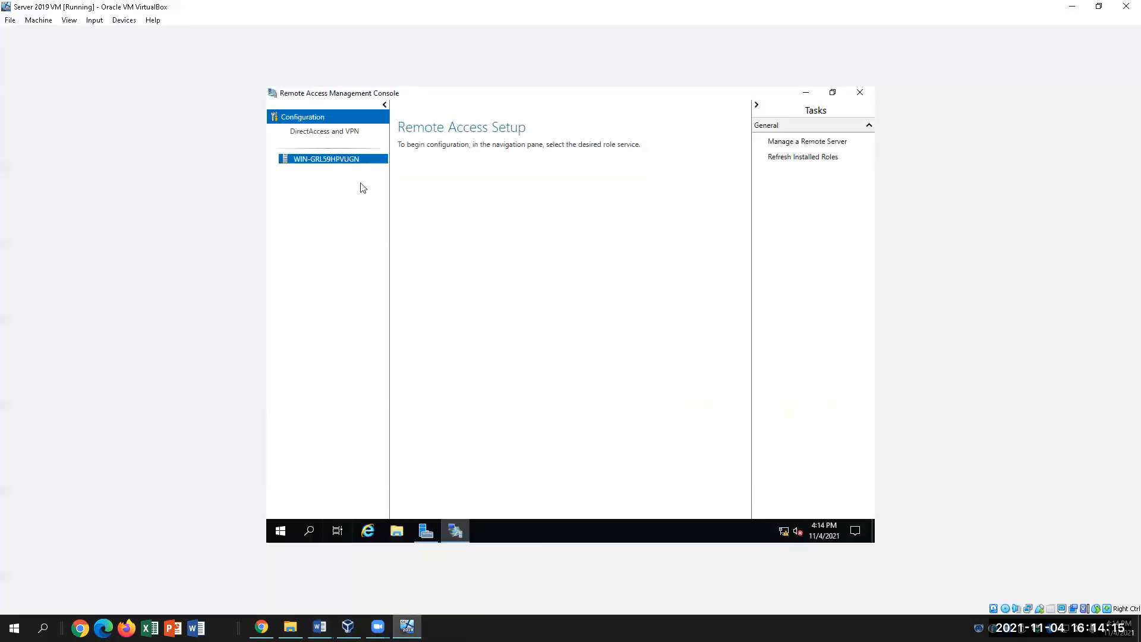
click(319, 130)
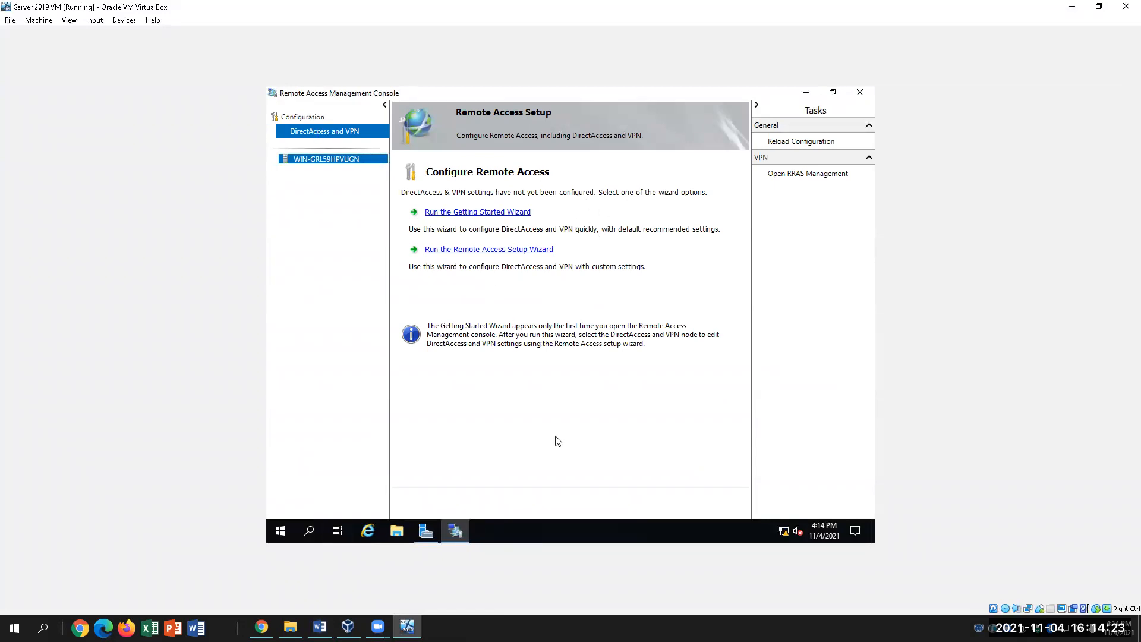
Run the Remote Access Setup Wizard and choose to deploy both DirectAccess and VPN.
click(319, 627)
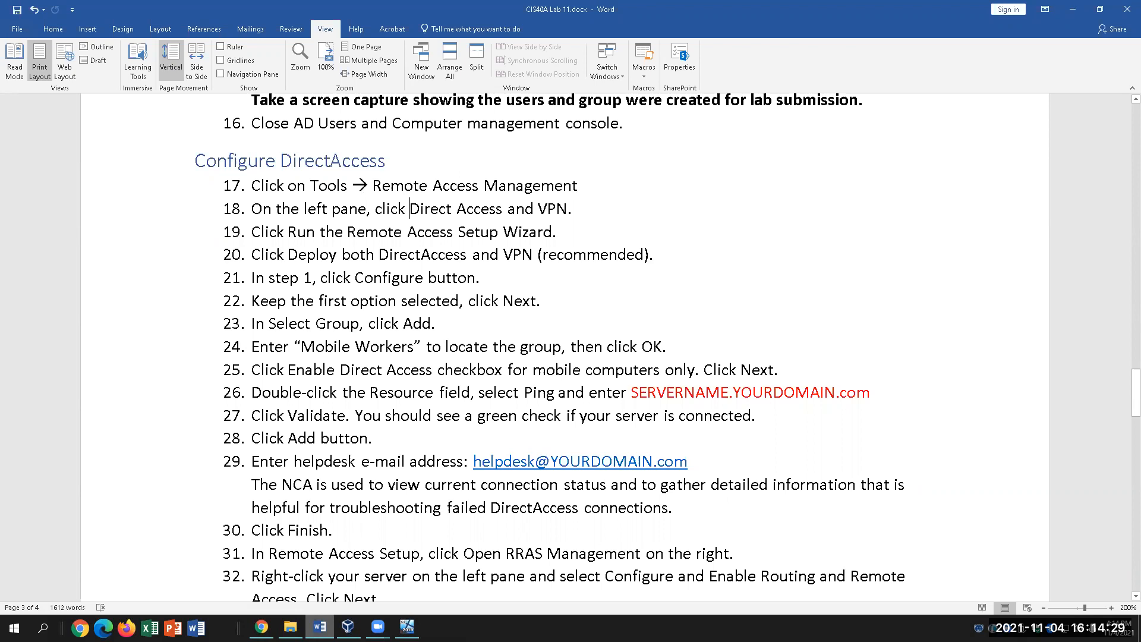
click(407, 627)
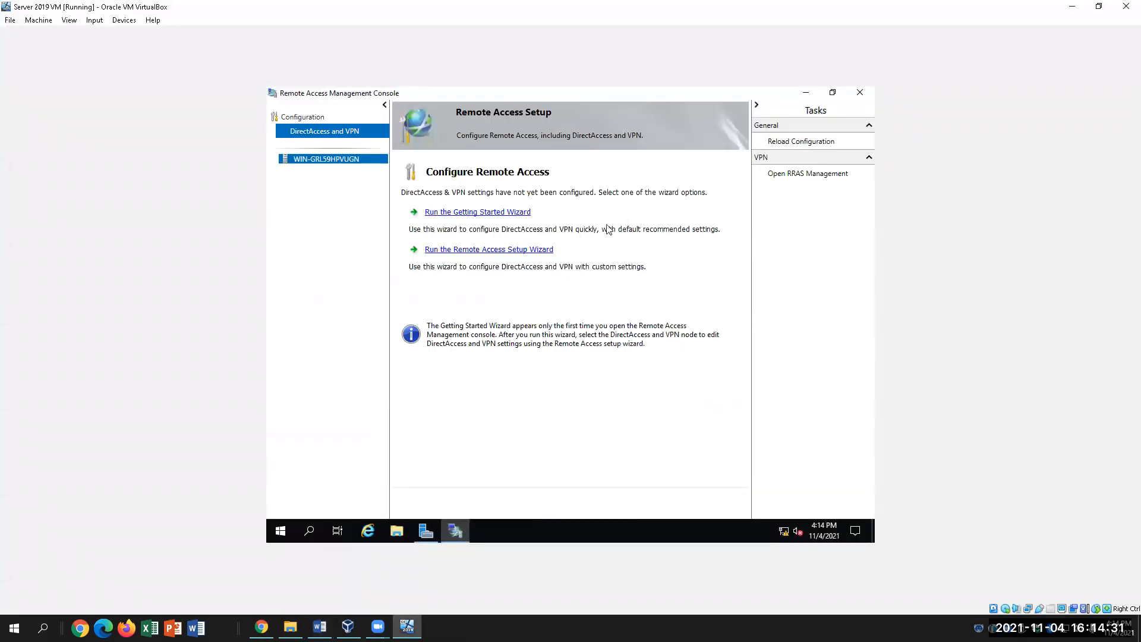
click(535, 250)
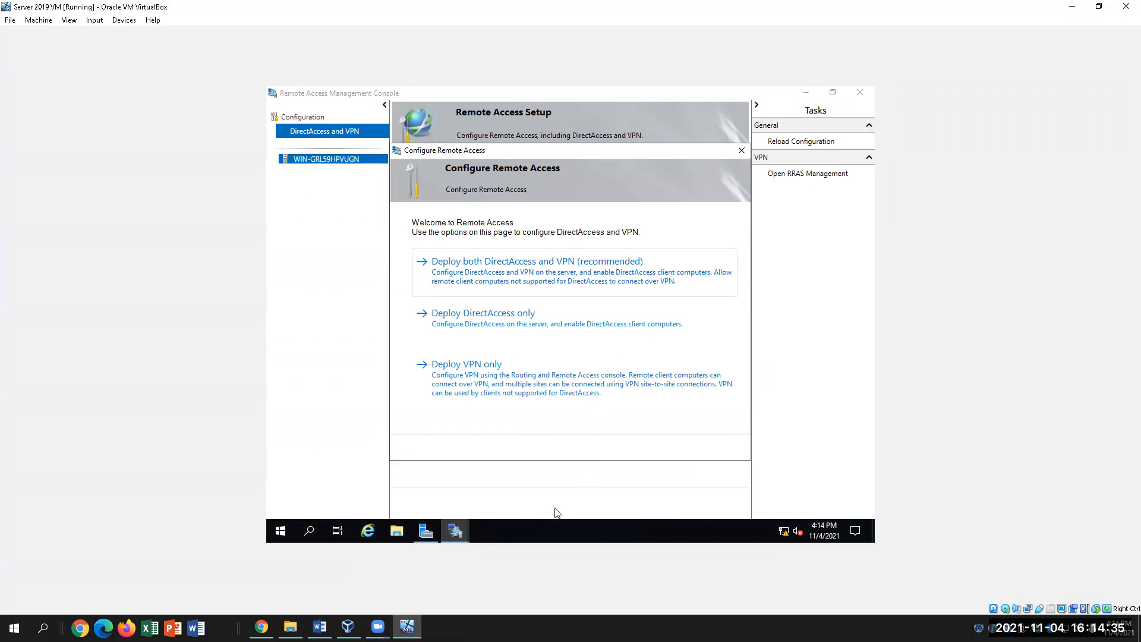
click(558, 266)
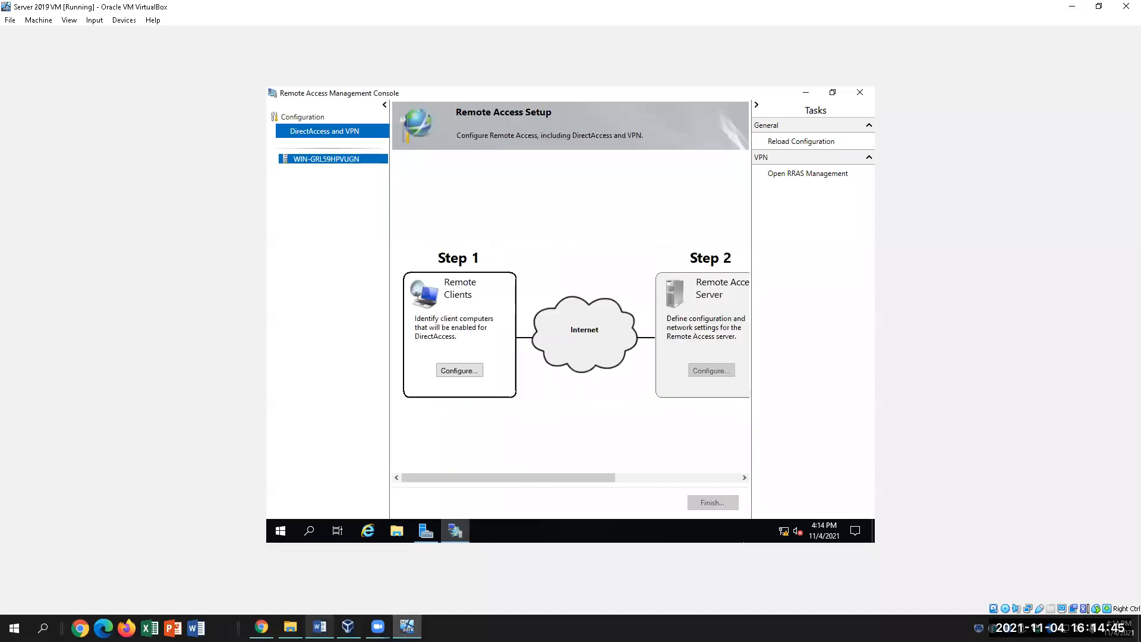
Open the Step 1 remote clients configuration in the DirectAccess Client Setup.
mouse_move(319, 627)
drag(580, 478, 476, 483)
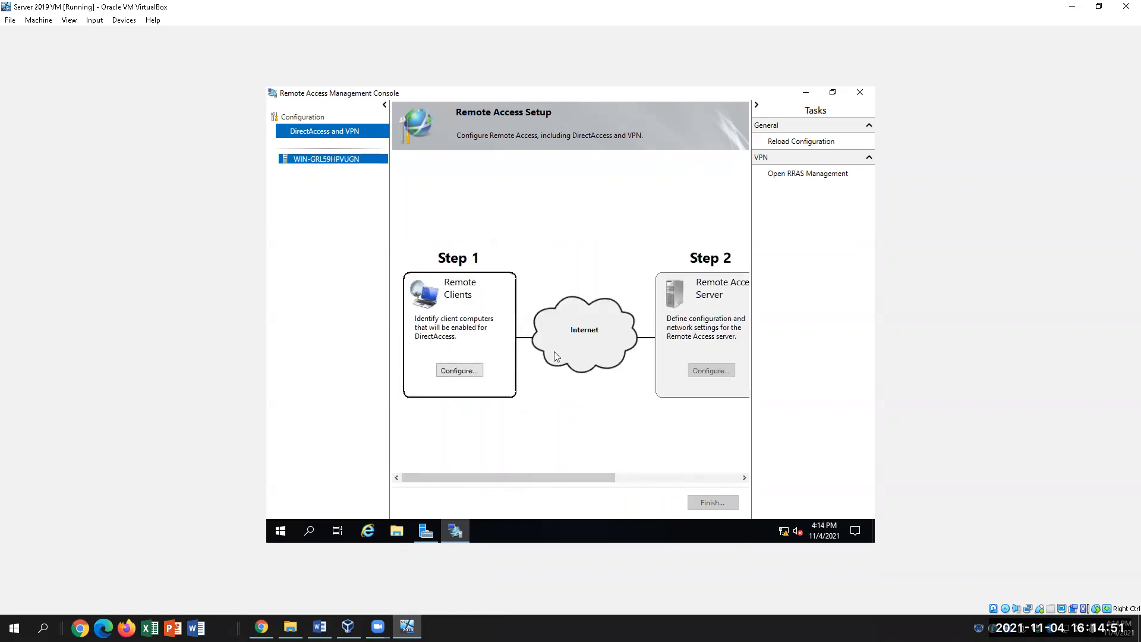
click(471, 369)
click(471, 371)
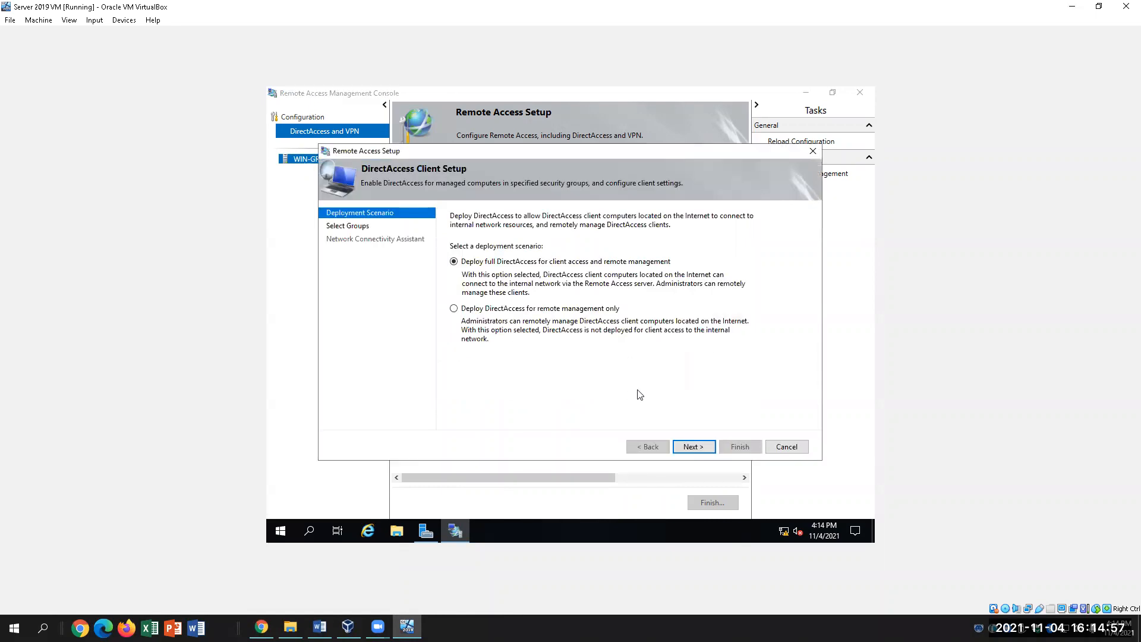
Mark progress at steps 20 and 22 in the lab instructions.
click(319, 627)
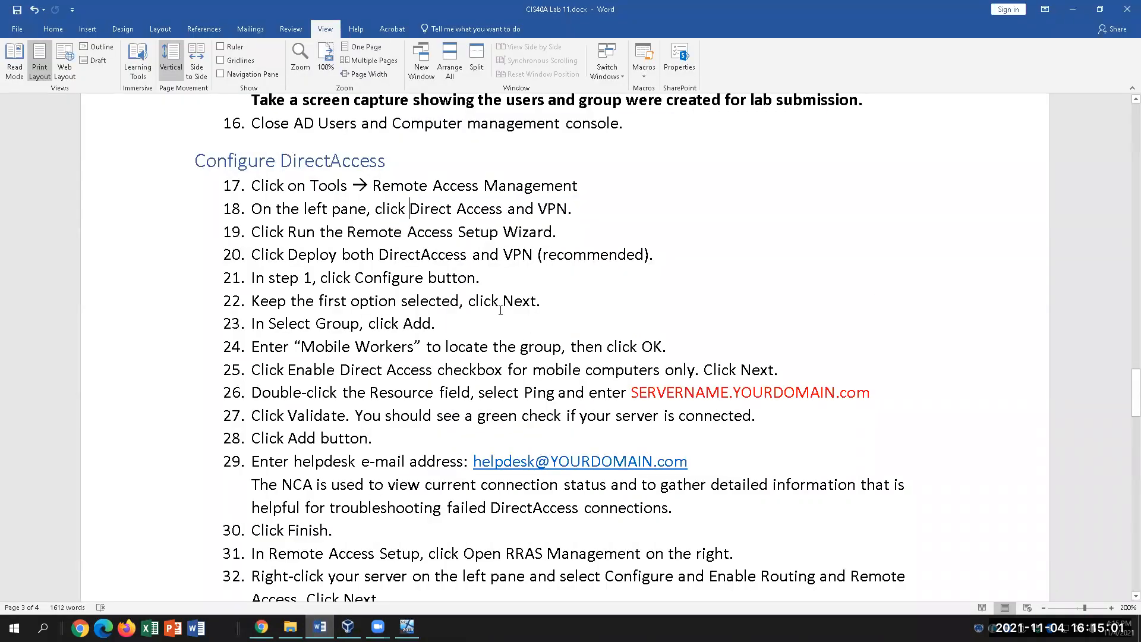
click(659, 255)
click(555, 300)
key(alt+Tab)
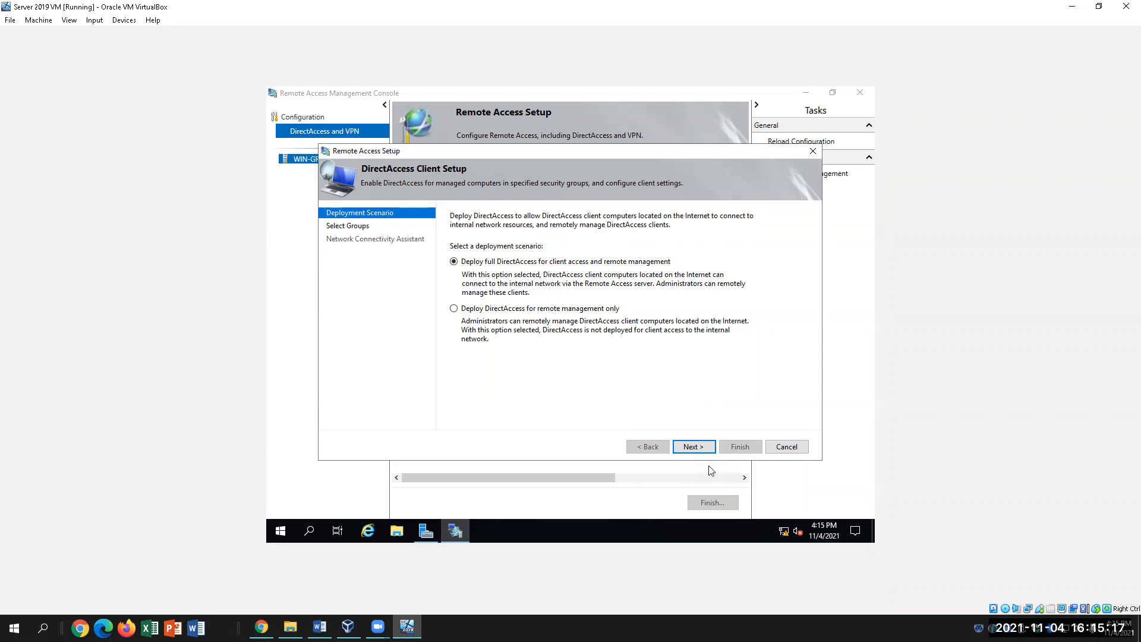
Keep full deployment and add the Mobile Workers security group as DirectAccess clients.
click(708, 446)
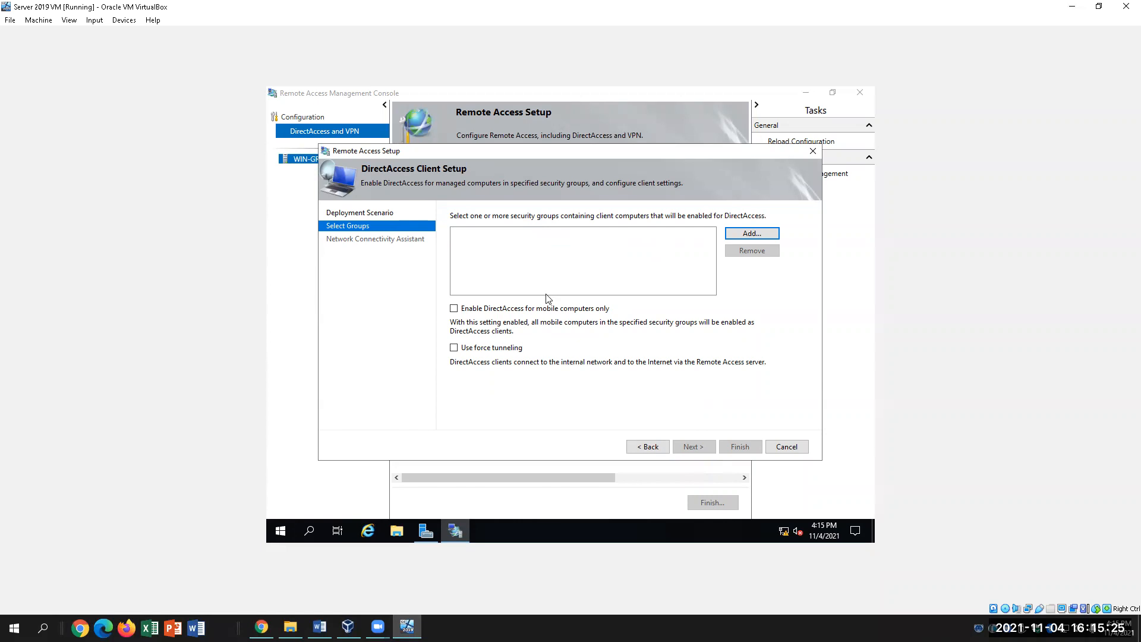
click(744, 236)
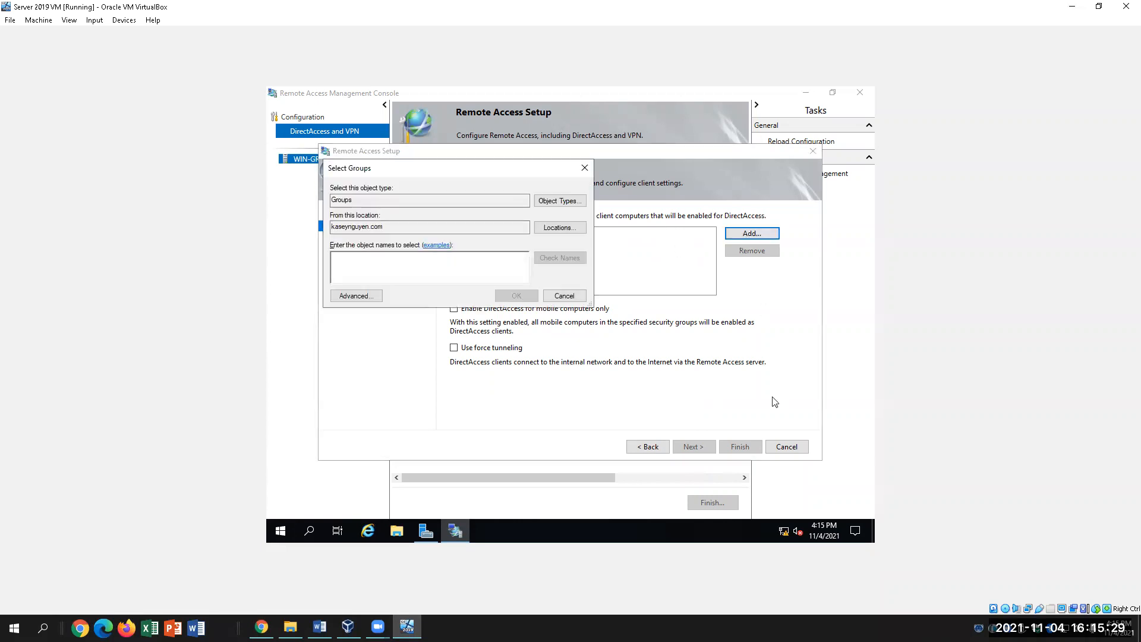
text(Mobile)
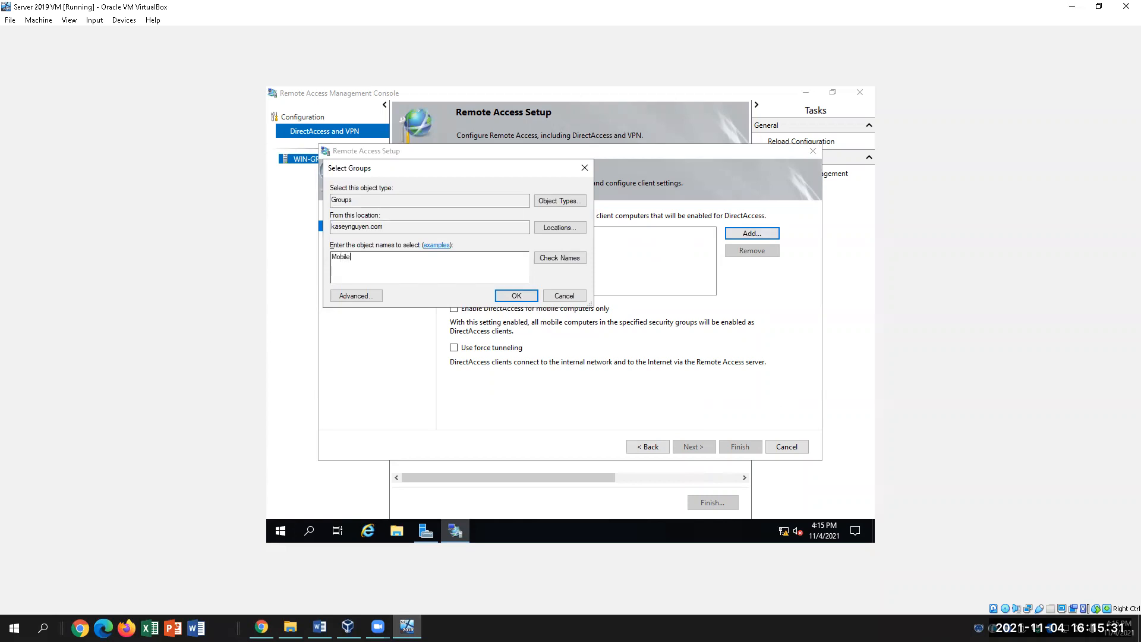
text( Workers)
click(571, 258)
click(517, 297)
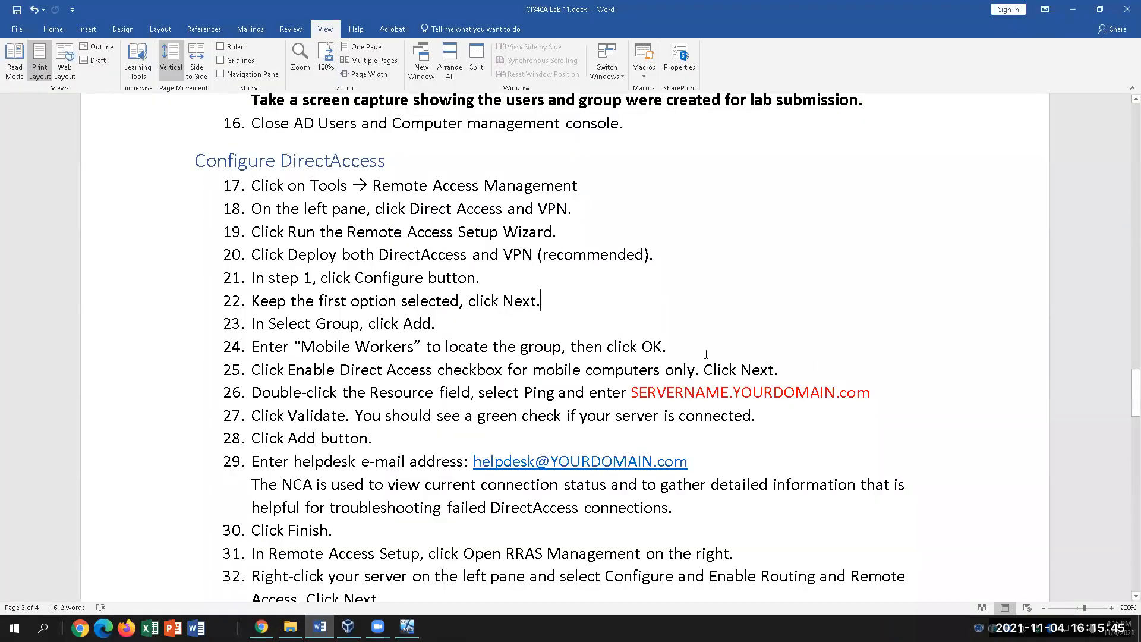
Highlight steps 24–25 in the instructions, then enable DirectAccess for mobile computers only.
click(707, 354)
drag(289, 370, 469, 375)
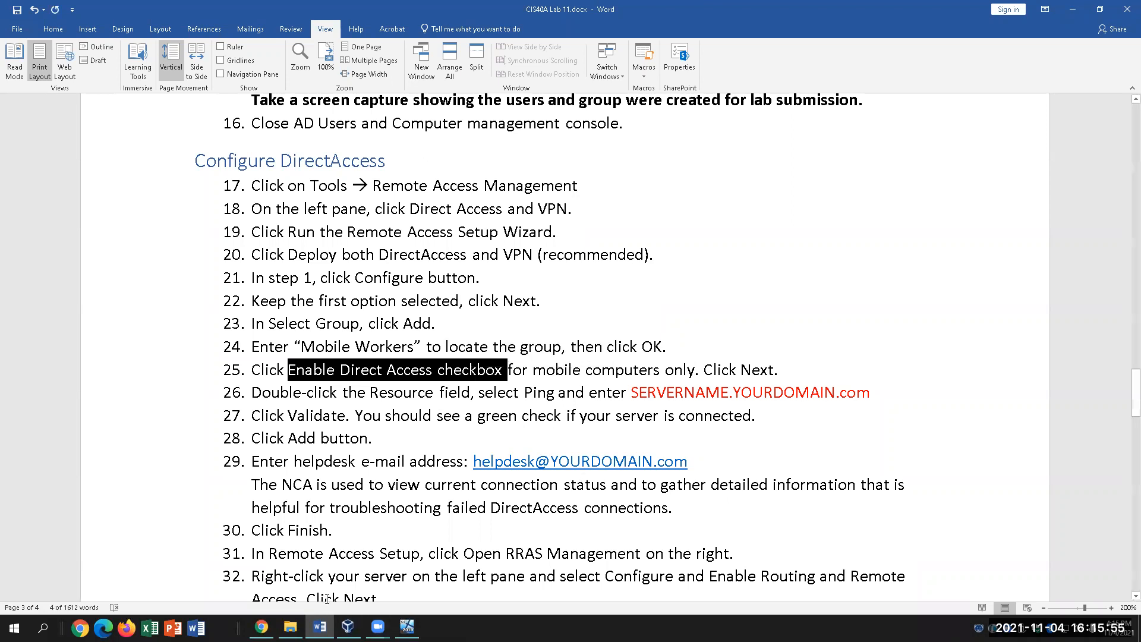
key(alt+Tab)
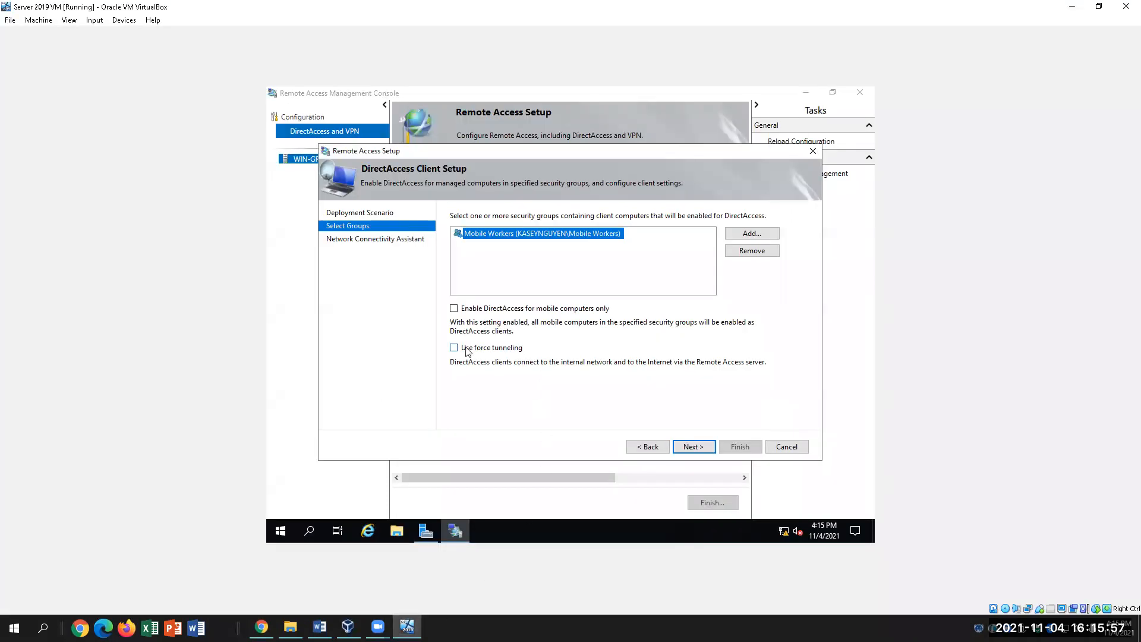
click(454, 310)
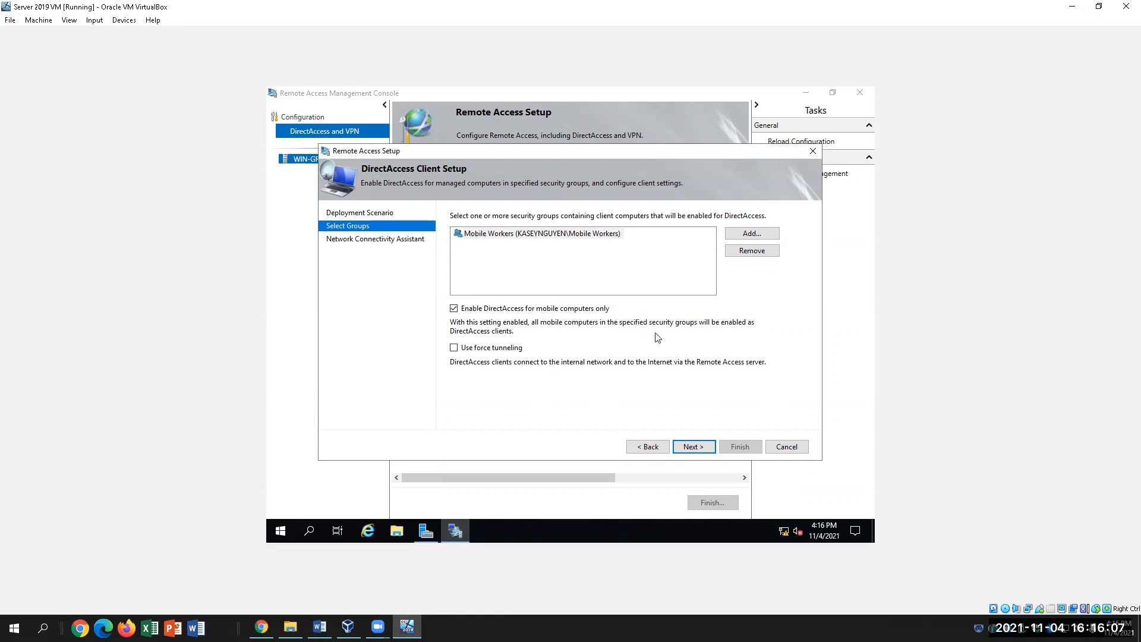
On the Network Connectivity Assistant page, open Configure Corporate Resources for NCA from a new resource row.
click(688, 449)
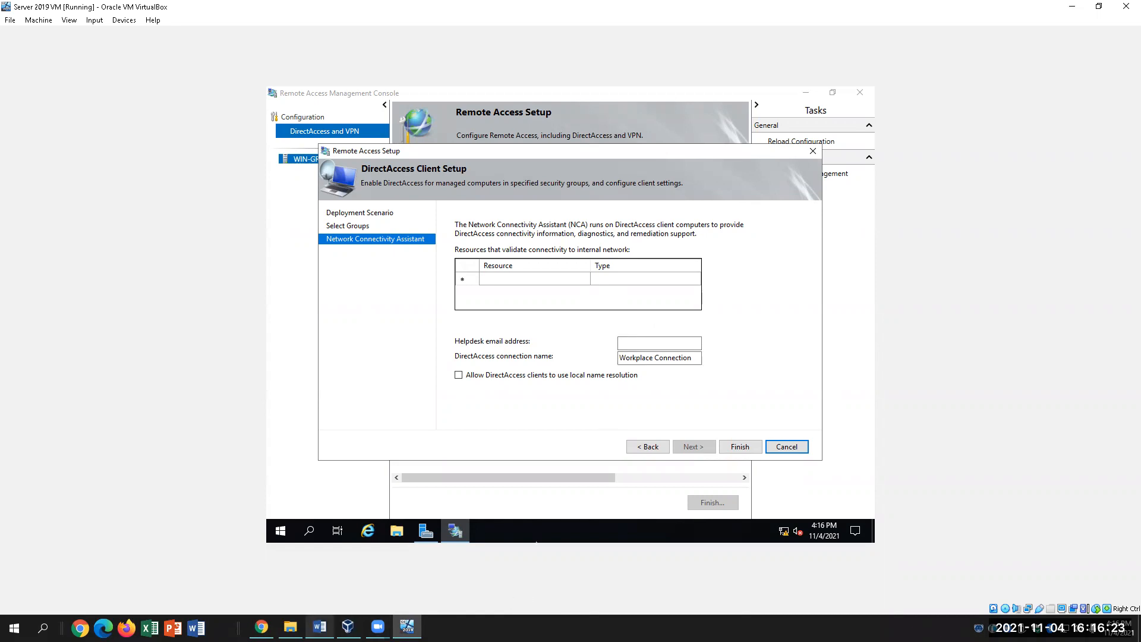
click(320, 627)
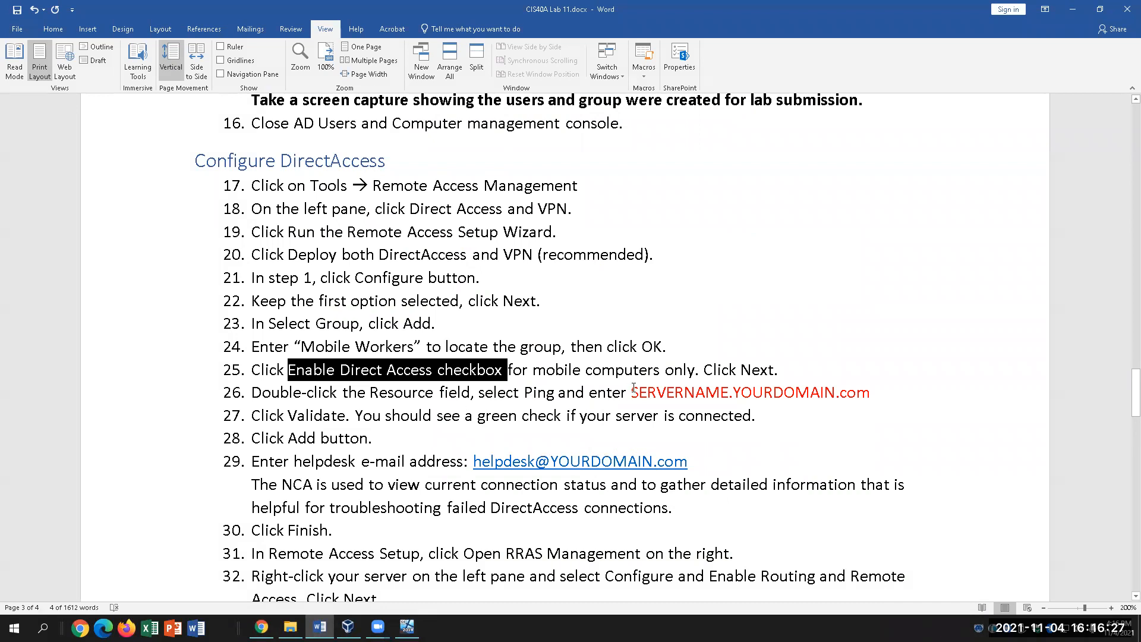
click(408, 627)
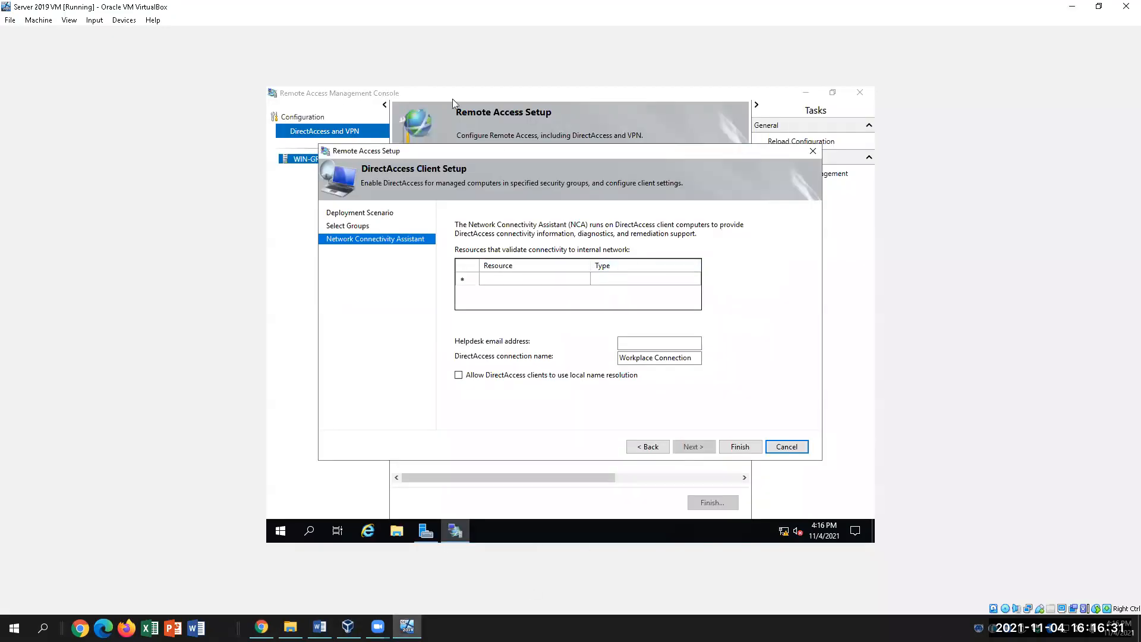
drag(562, 150, 687, 150)
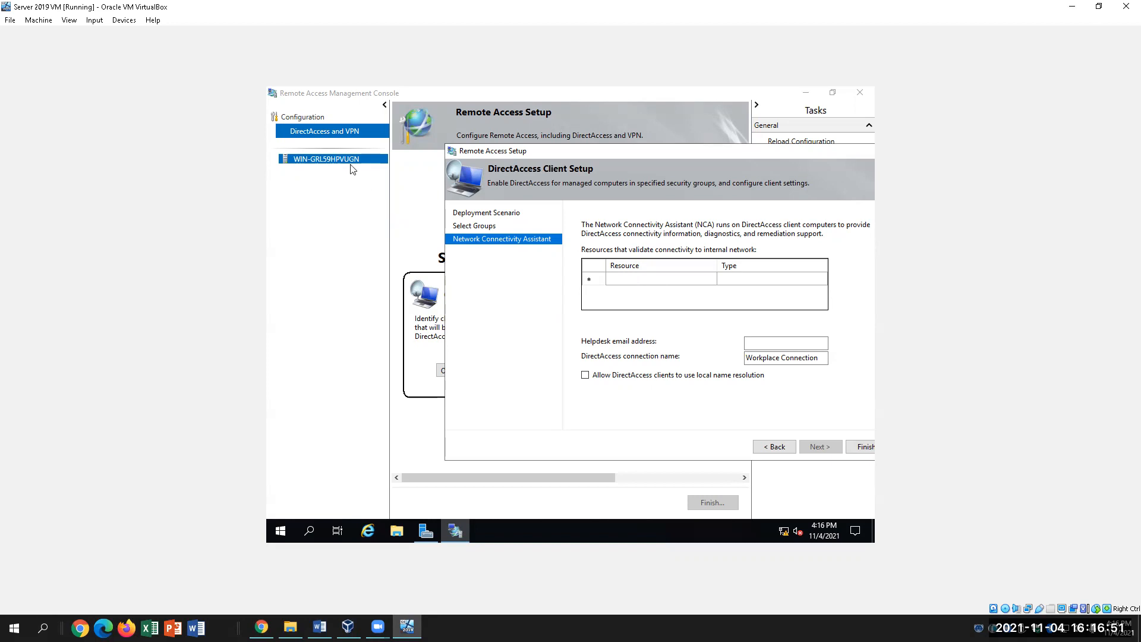
click(632, 284)
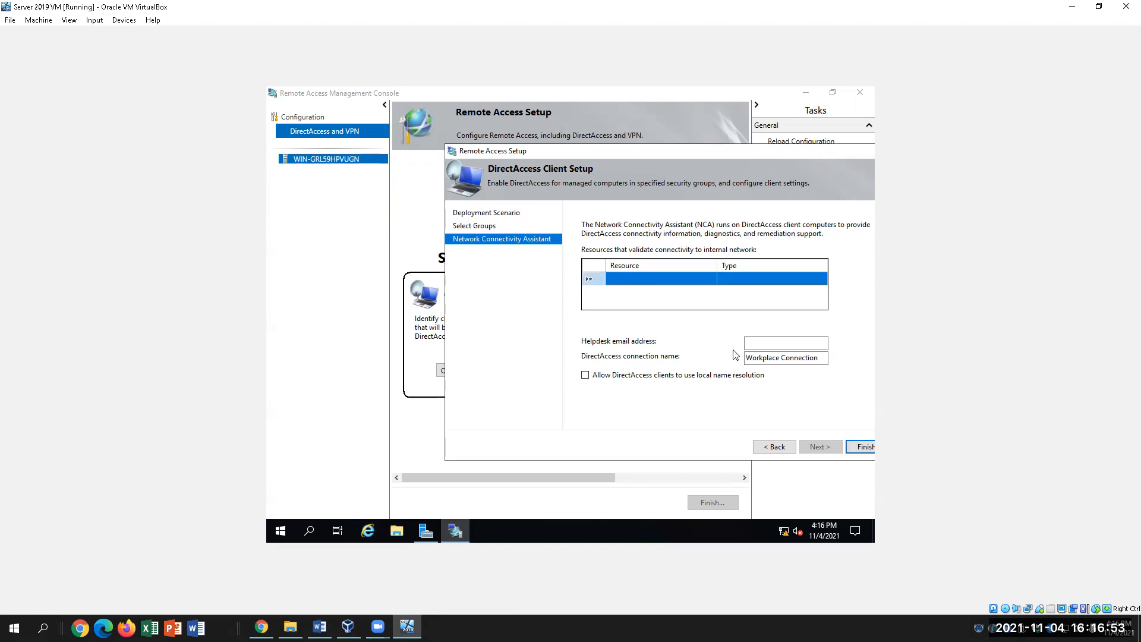
double_click(646, 281)
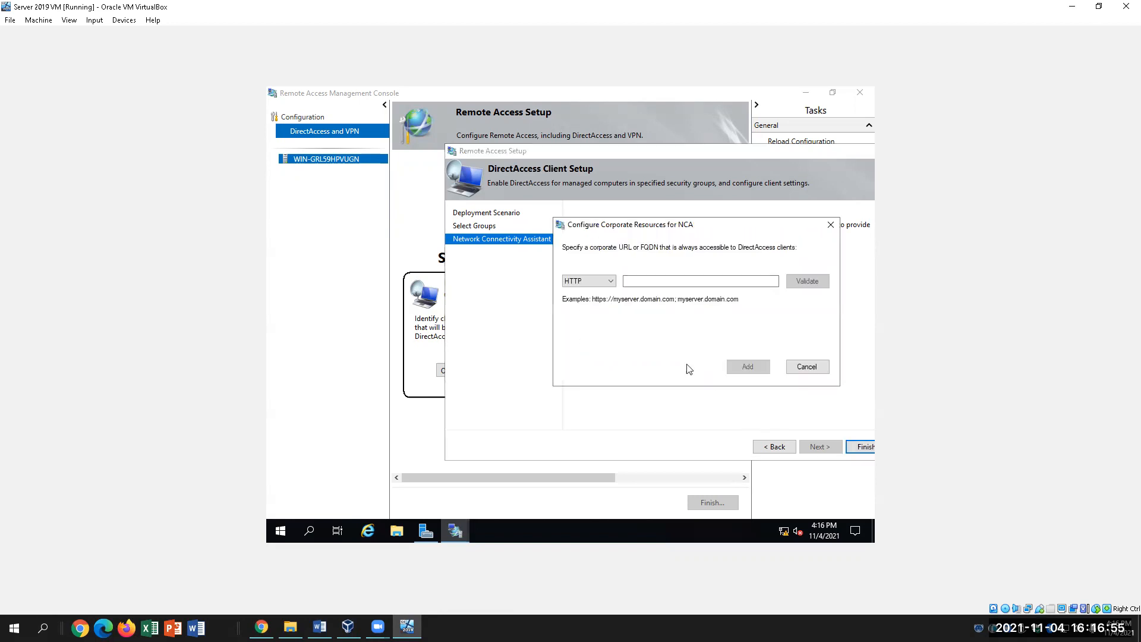
Add the server's FQDN (WIN-GRL59HPVUGN) as a PING resource after validating it responds.
click(690, 281)
click(607, 281)
click(600, 300)
click(697, 282)
text(WIN-GRL59HPVUGN)
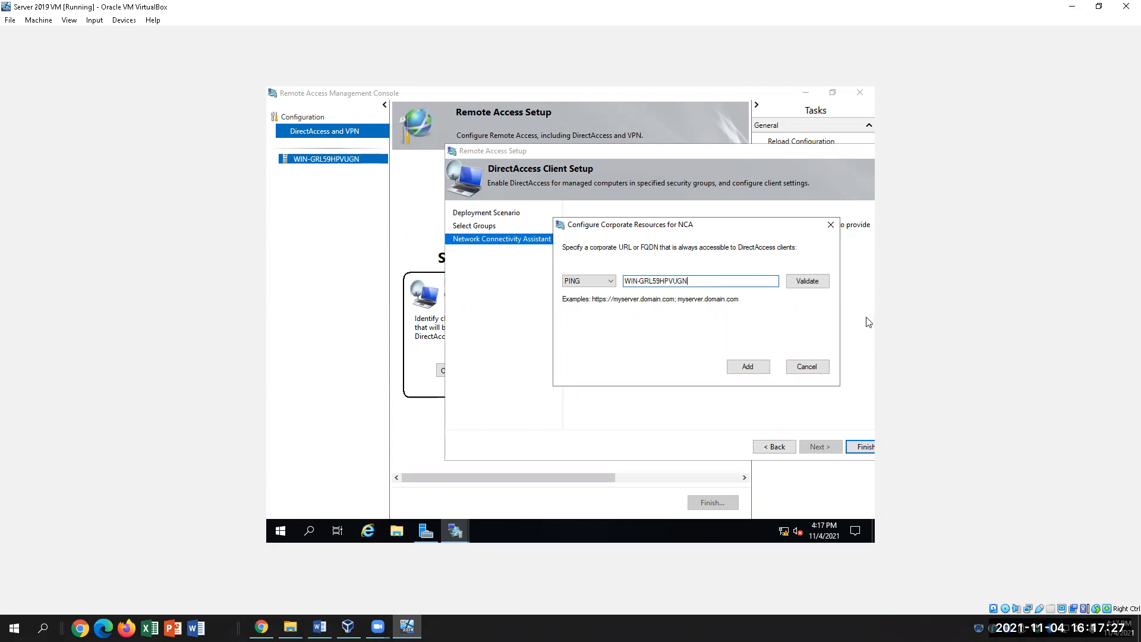
text(.kaseynguyen.com)
click(821, 284)
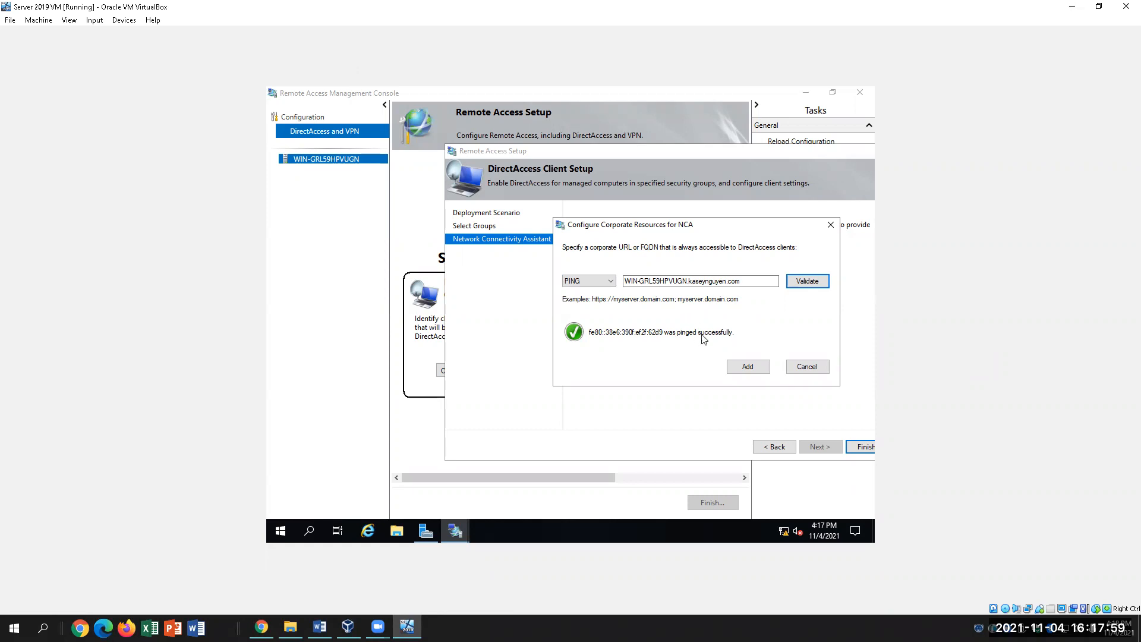
click(749, 367)
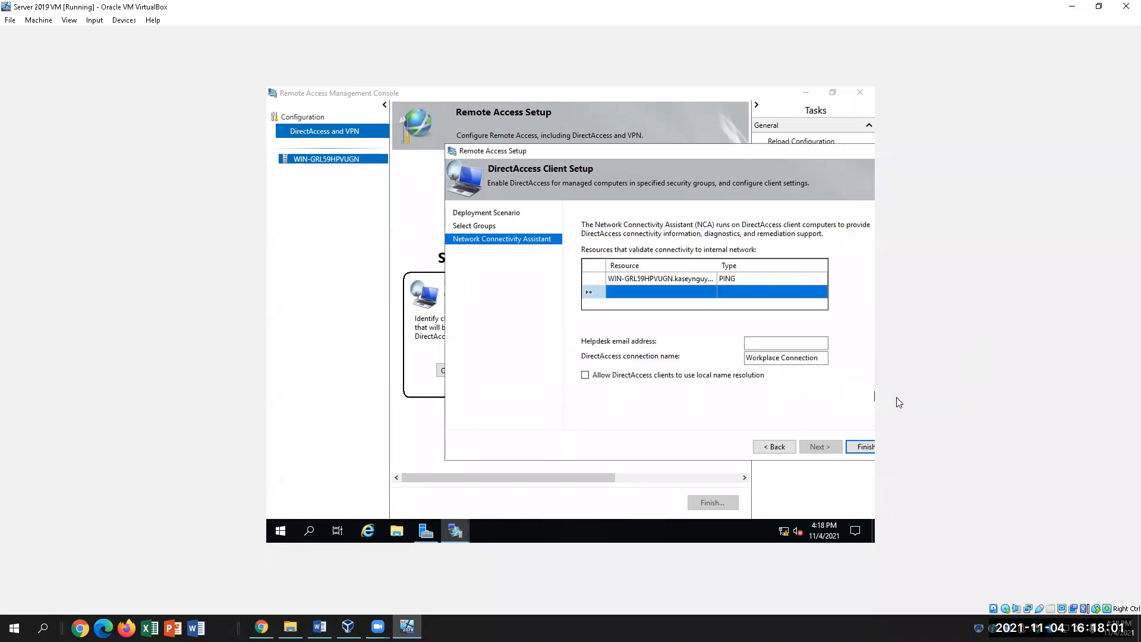
Enter the helpdesk e-mail address in the Helpdesk email field, fixing a typo, then return to Word.
click(767, 344)
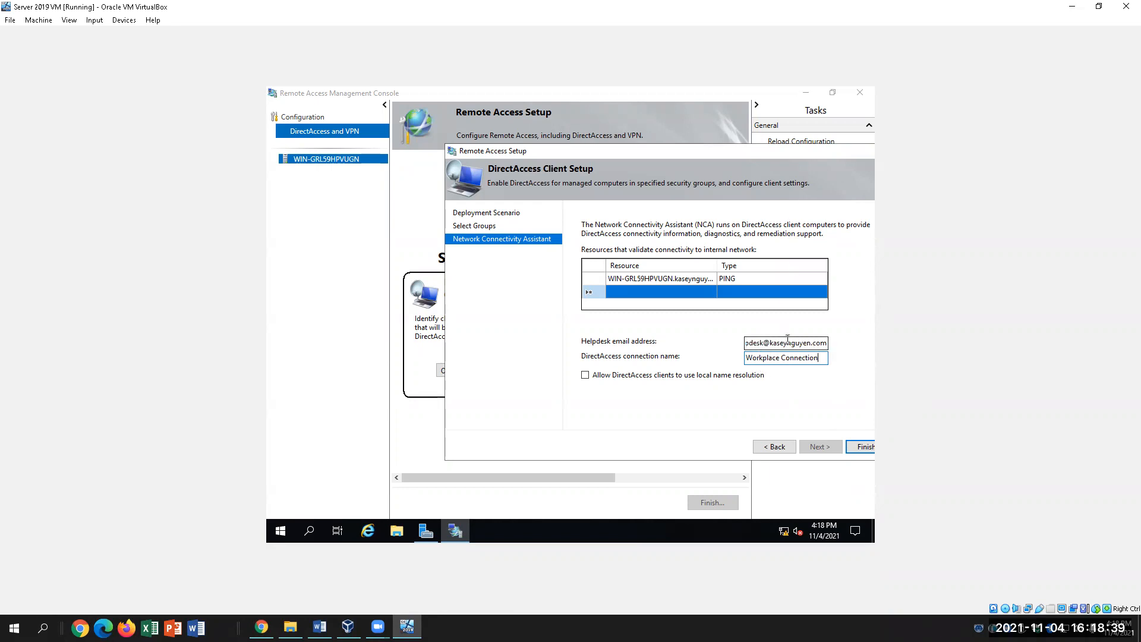
click(320, 627)
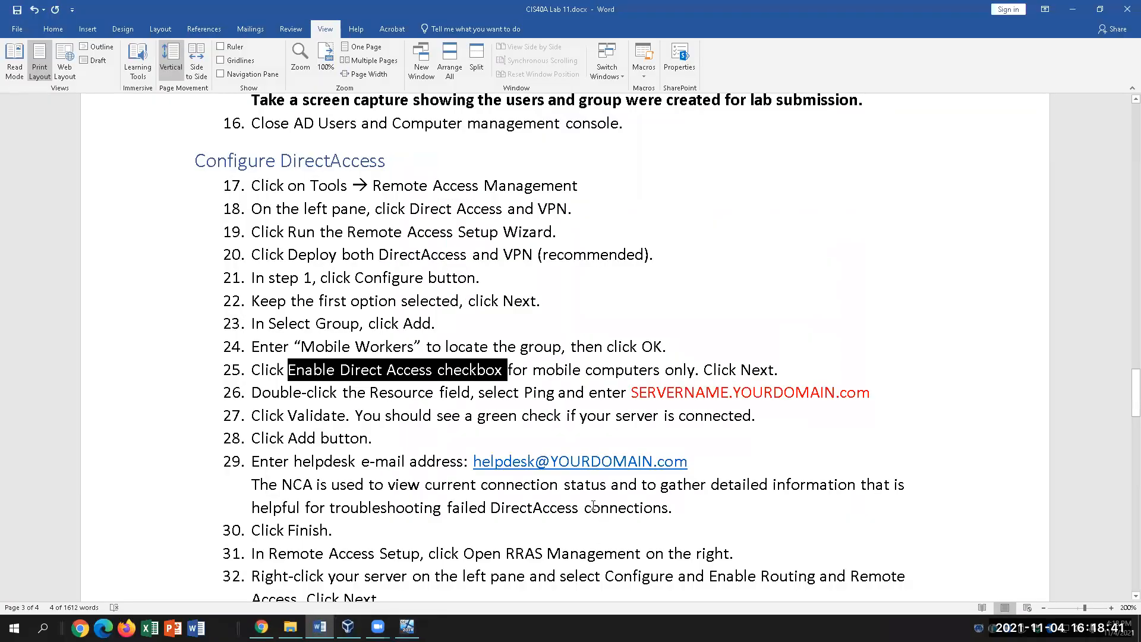
Clear old highlights in step 25 and scroll to review the NCA explanation in the instructions.
click(374, 415)
click(362, 438)
scroll(433, 466, down, 2)
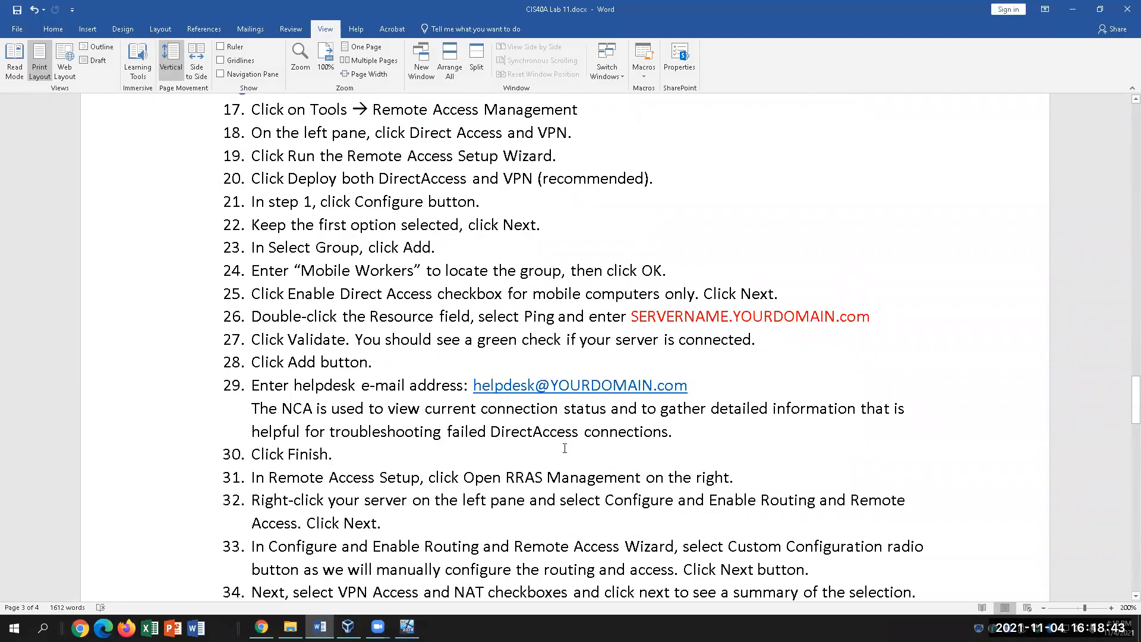
scroll(633, 551, down, 2)
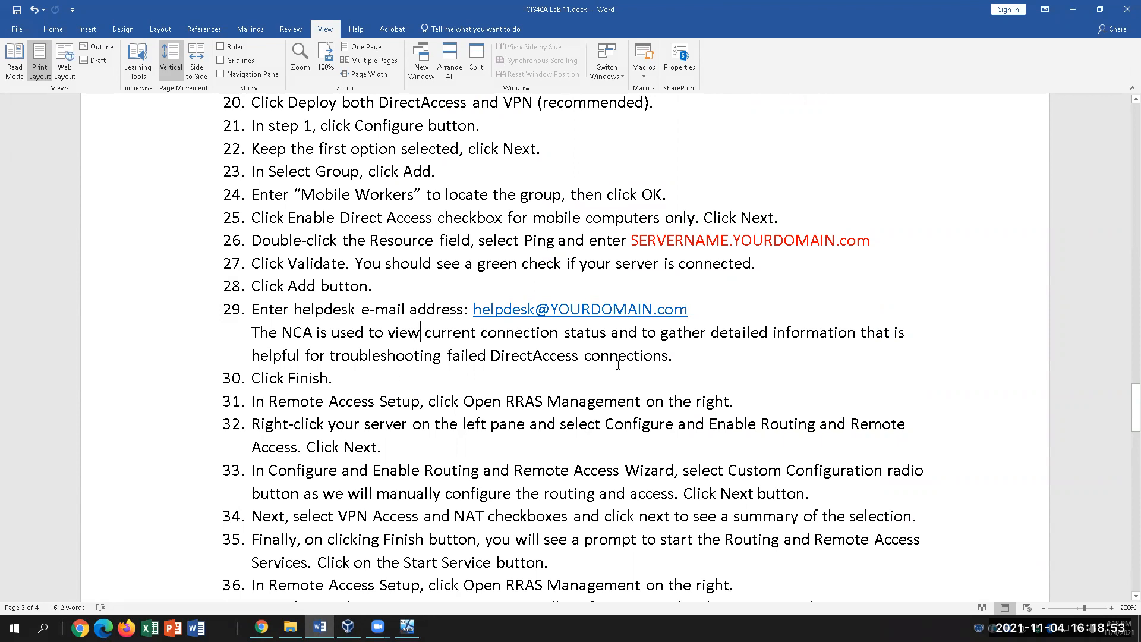
drag(252, 333, 475, 336)
click(535, 345)
Finish the DirectAccess Client Setup wizard, then scroll the instructions to the next steps.
click(407, 628)
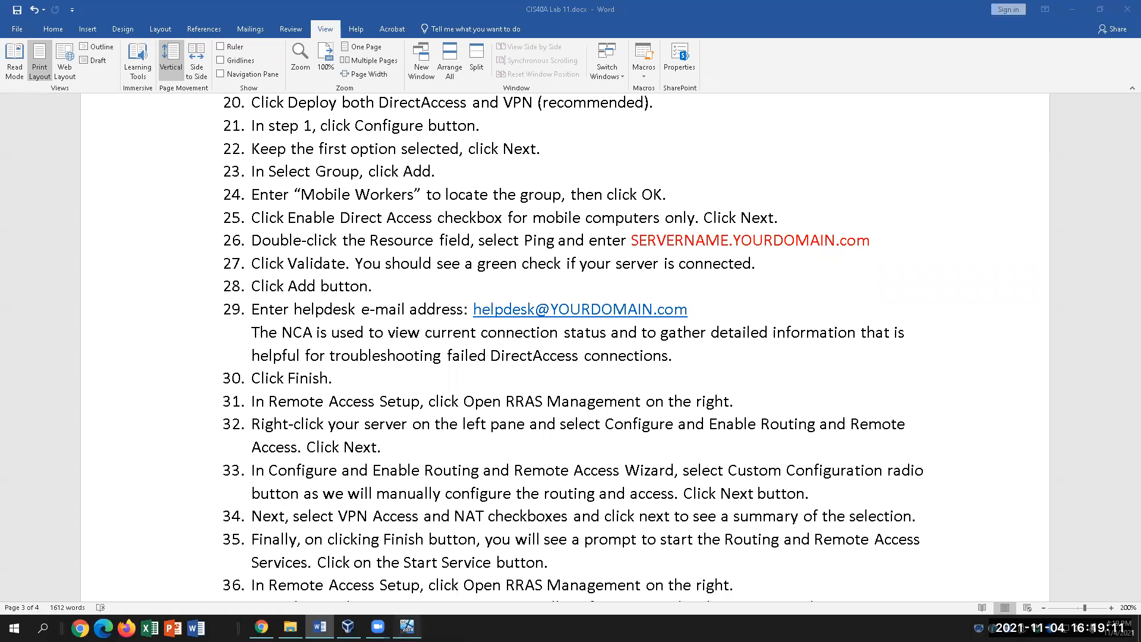
click(856, 451)
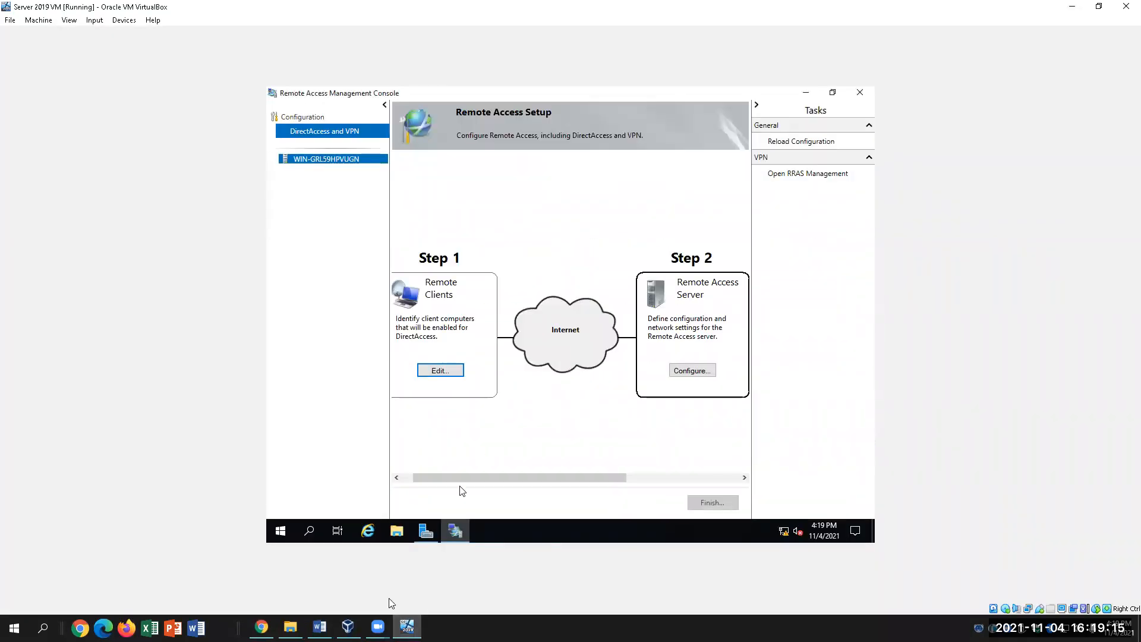
mouse_move(426, 531)
click(320, 627)
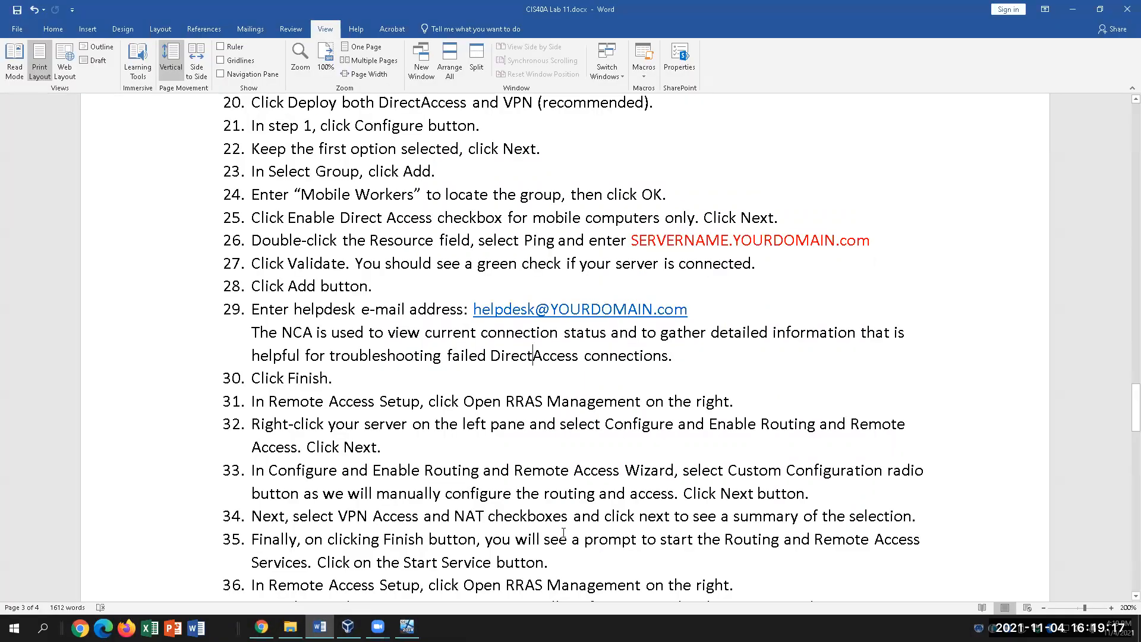
scroll(564, 533, down, 2)
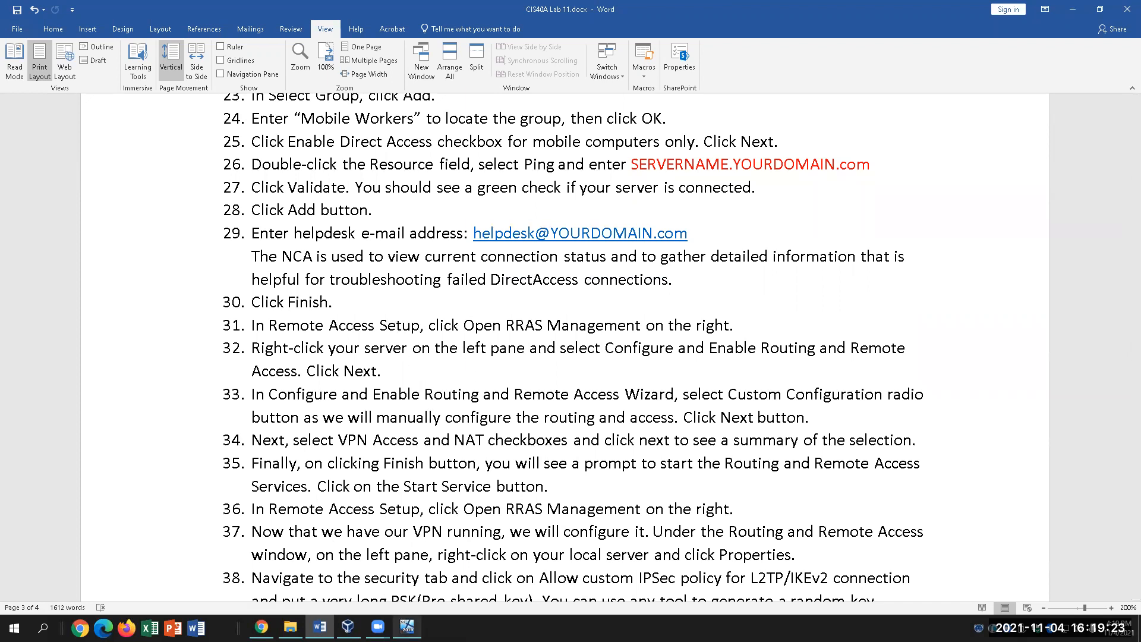
click(407, 628)
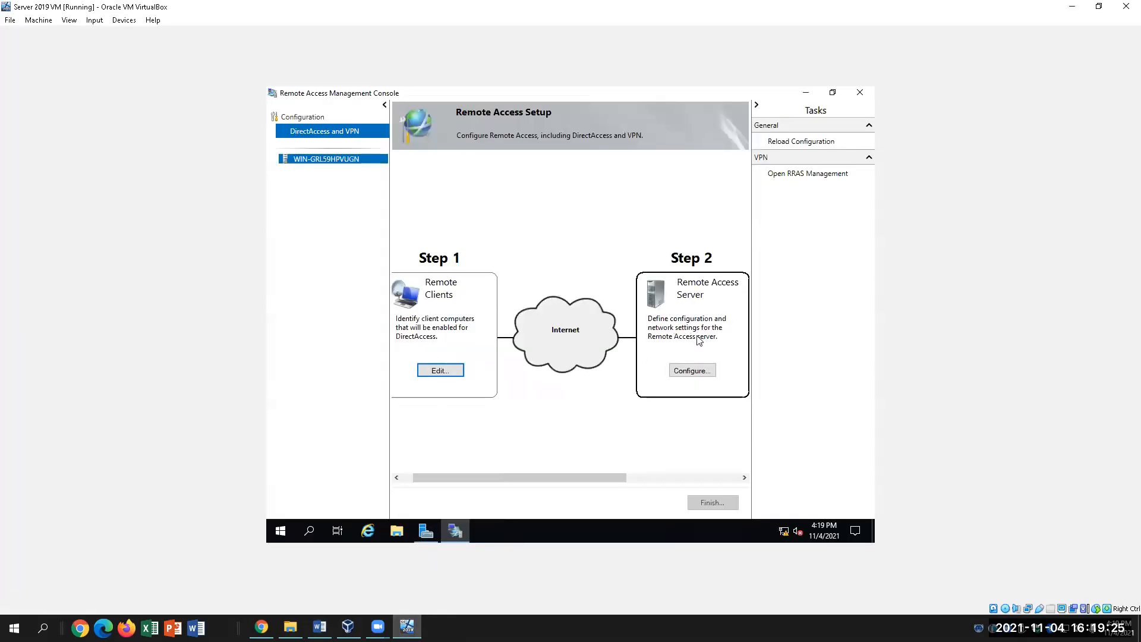
Open RRAS Management and select the WIN-GRL59HPVUGN server node to bring up its actions.
click(808, 175)
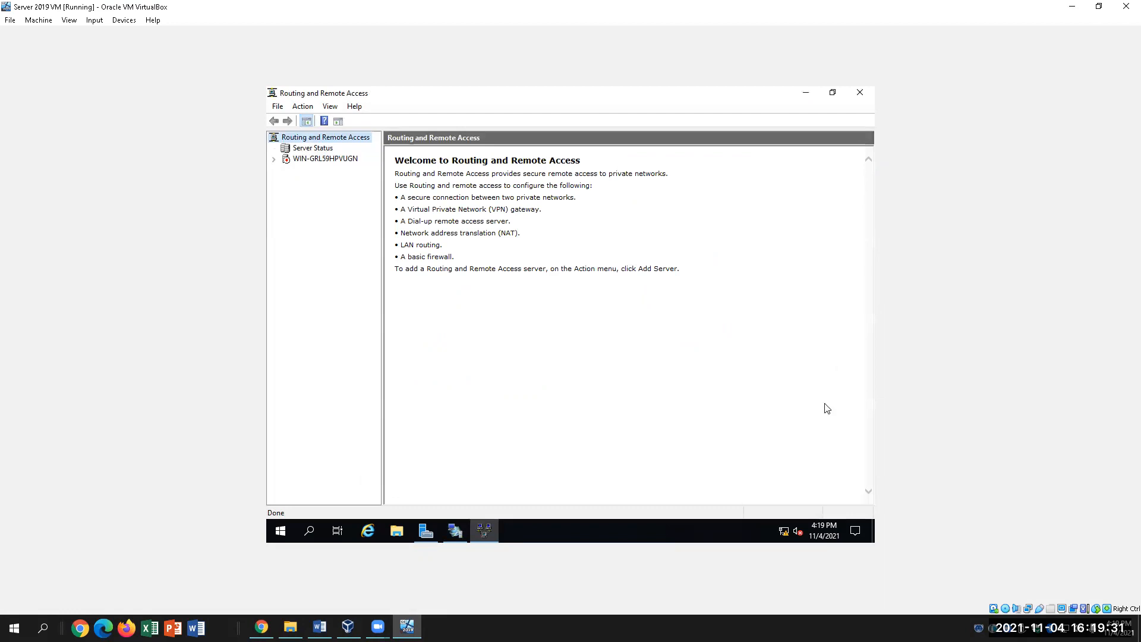
click(310, 159)
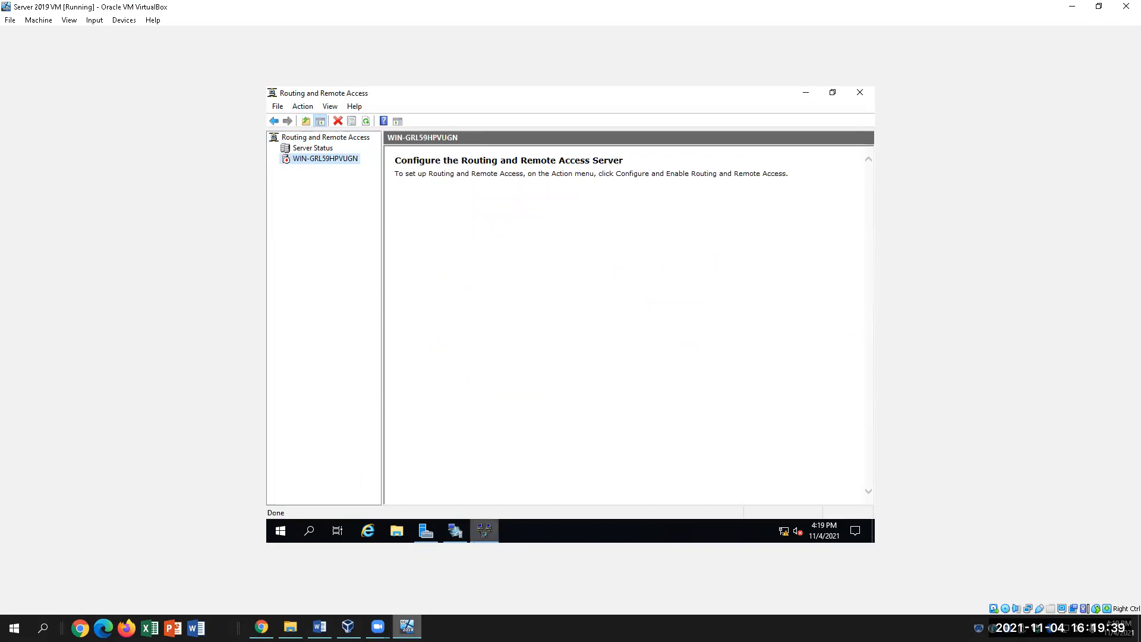
click(319, 627)
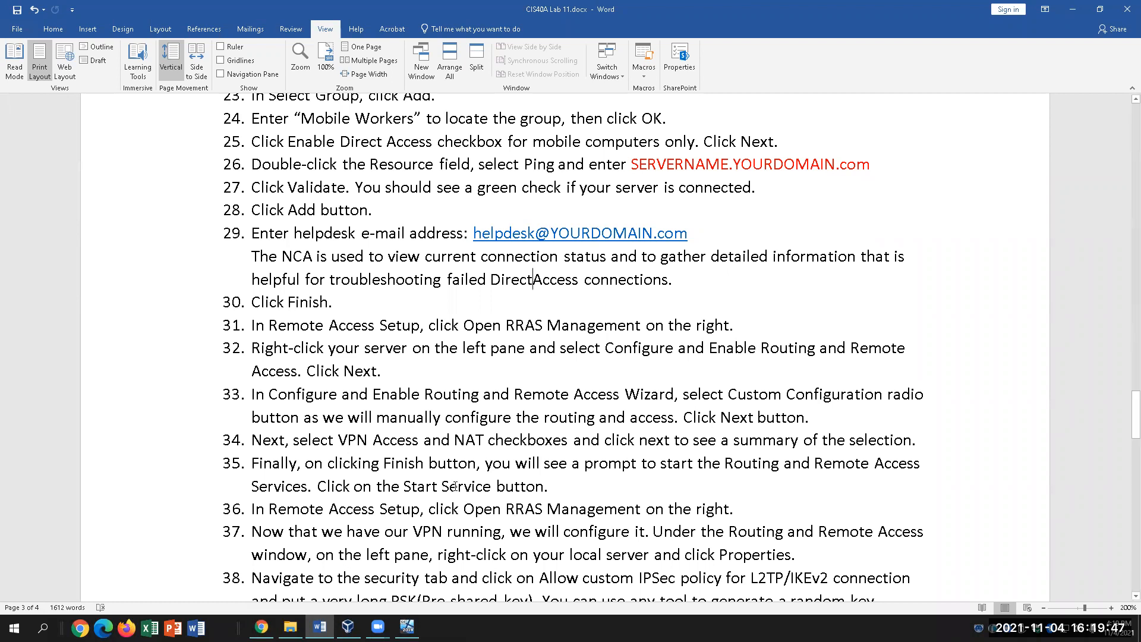
scroll(455, 487, down, 1)
click(407, 627)
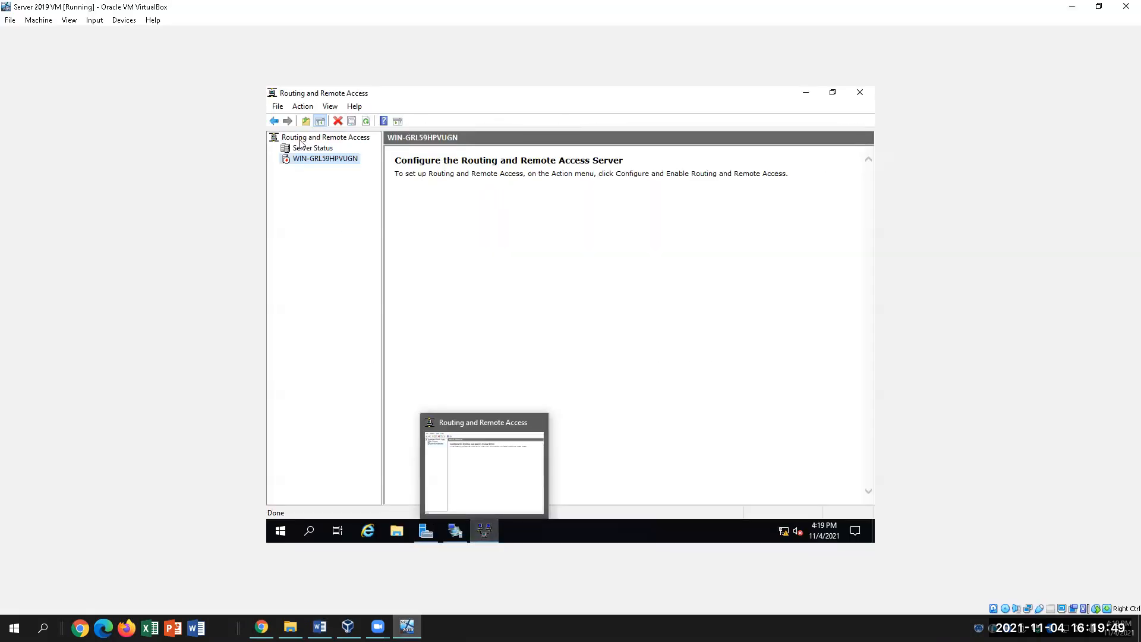
right_click(324, 158)
Start Configure and Enable Routing and Remote Access and choose Custom configuration.
click(369, 169)
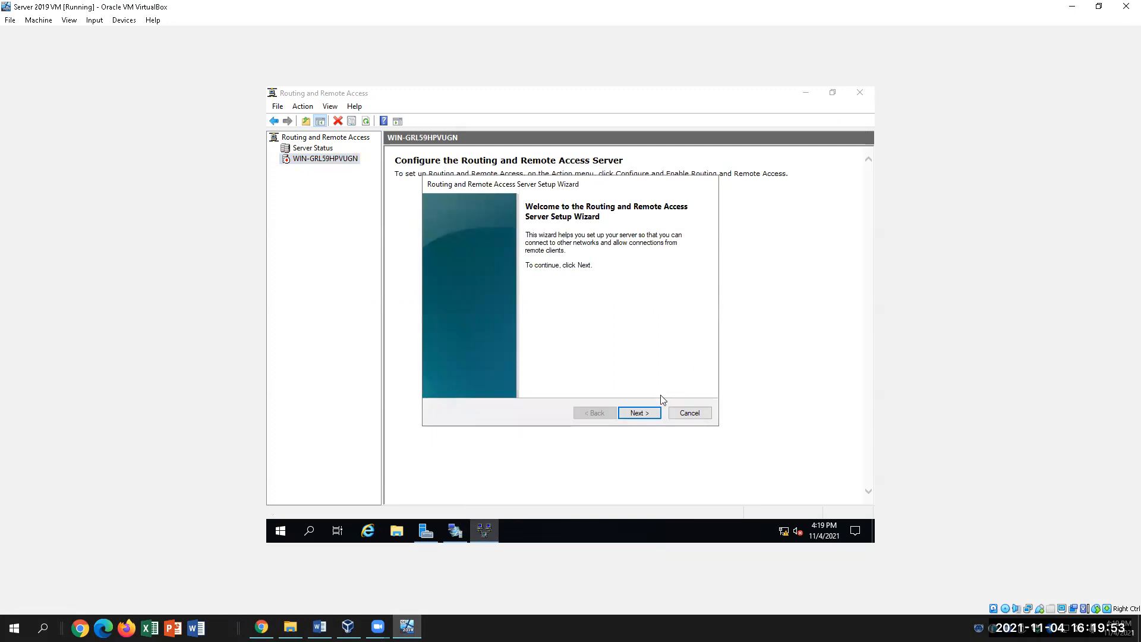
click(644, 413)
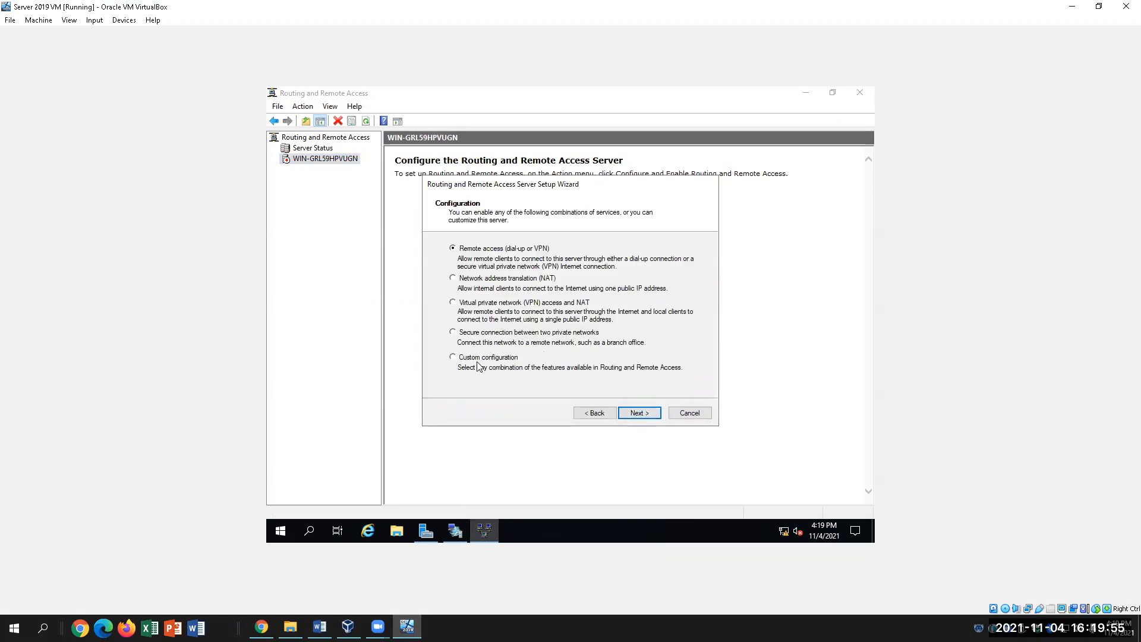
click(454, 358)
click(320, 628)
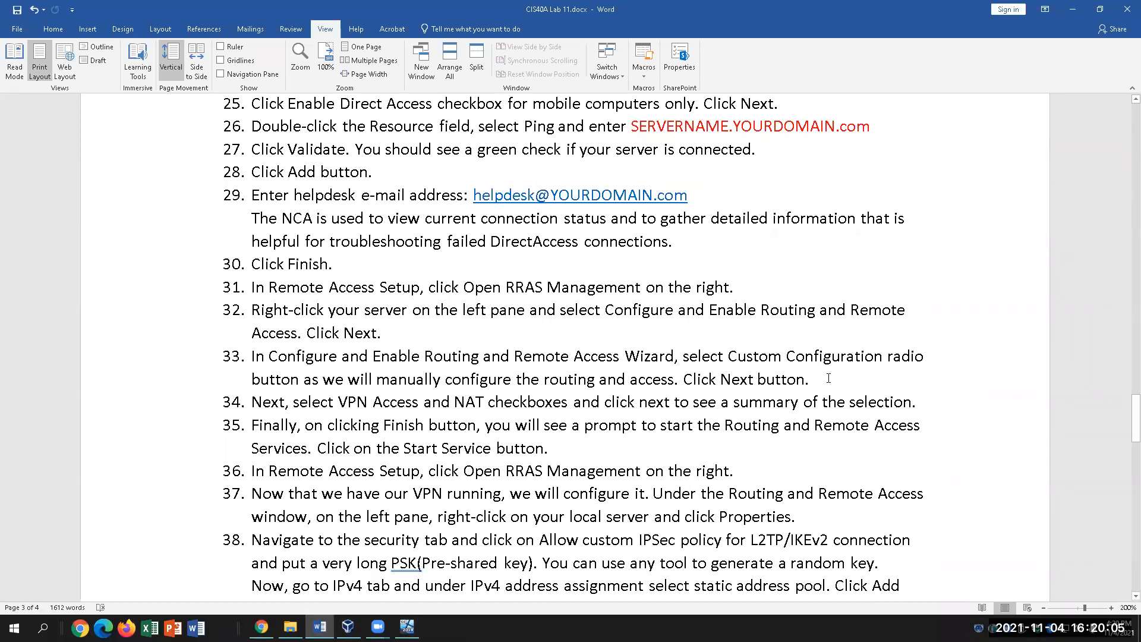
drag(337, 402, 557, 398)
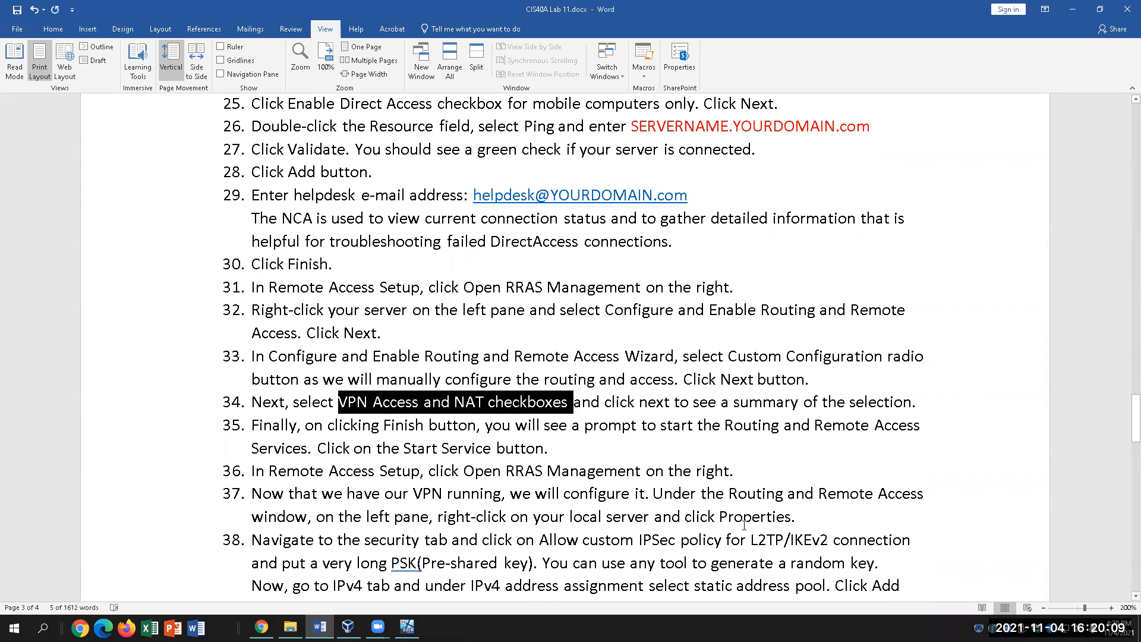
click(407, 627)
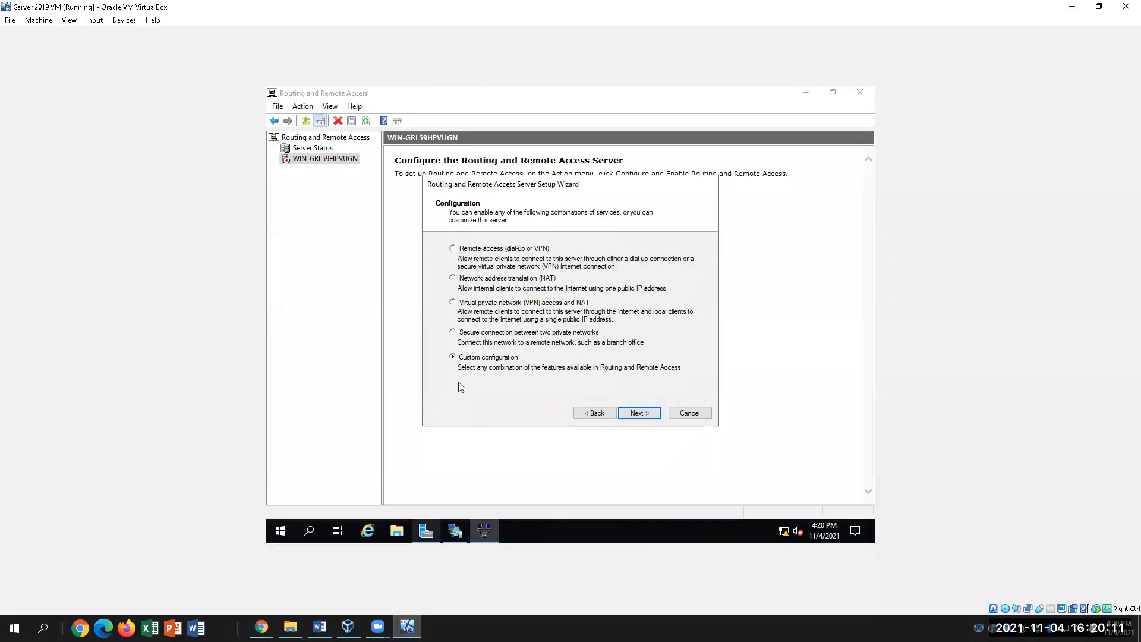
Tick VPN access and NAT on the custom services page.
click(634, 414)
click(456, 255)
click(456, 300)
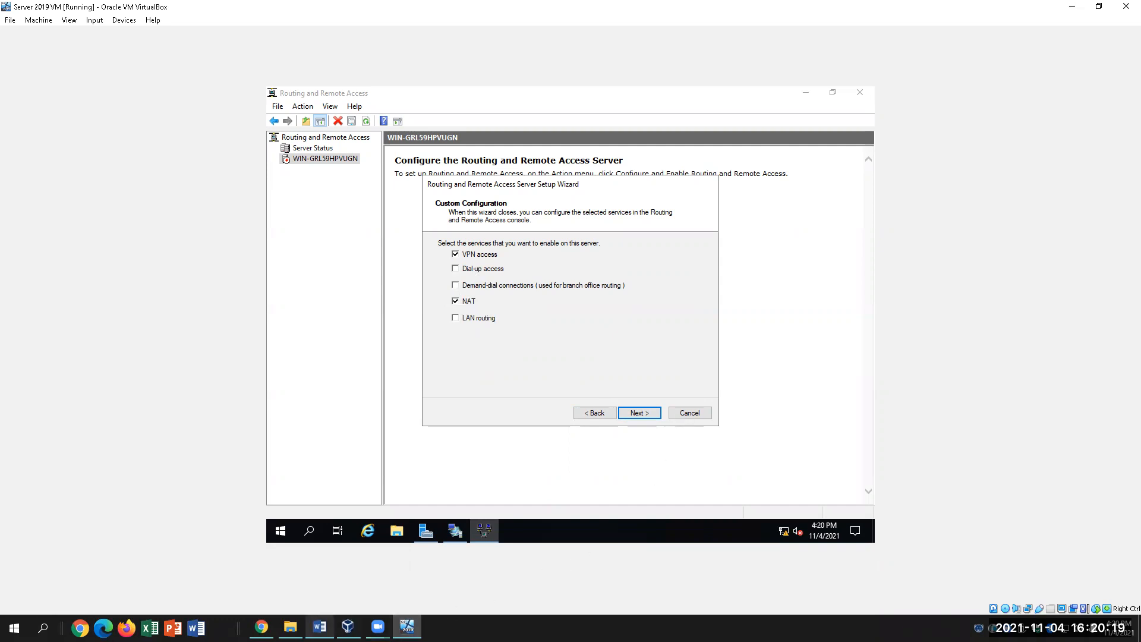
click(320, 627)
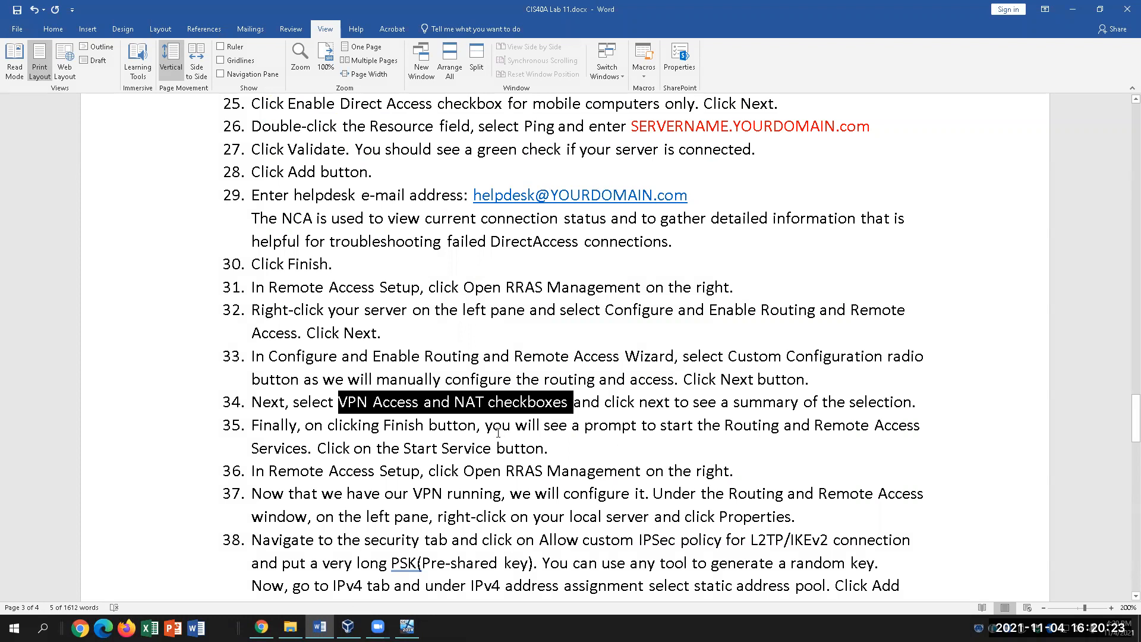
key(alt+Tab)
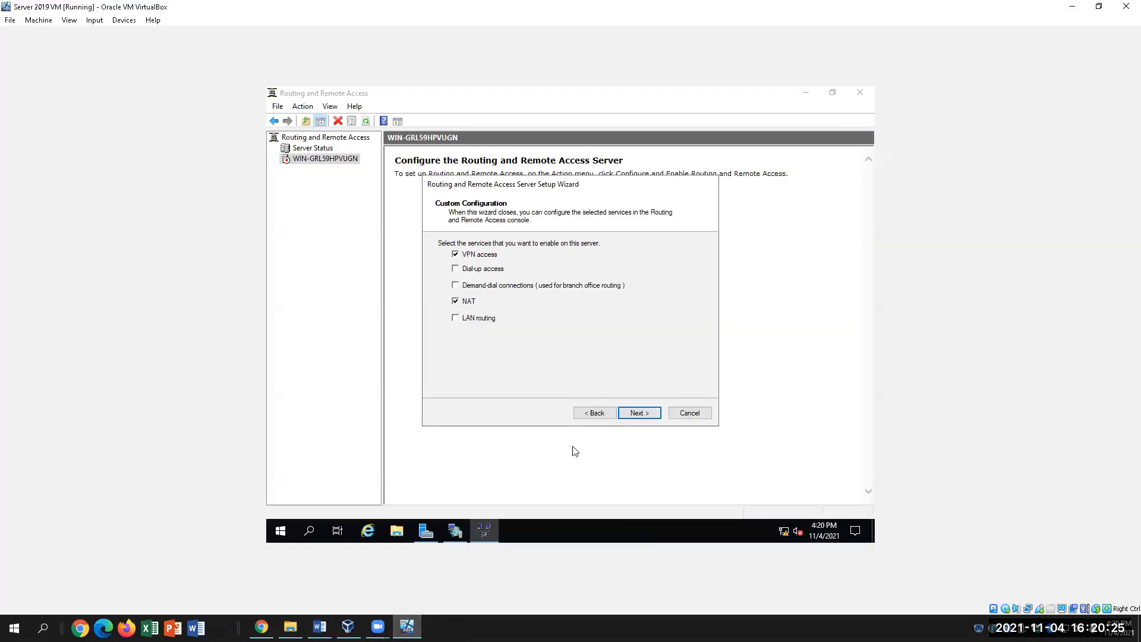
Finish the wizard, start the Routing and Remote Access service, and expand the WIN-GRL59HPVUGN node.
click(639, 412)
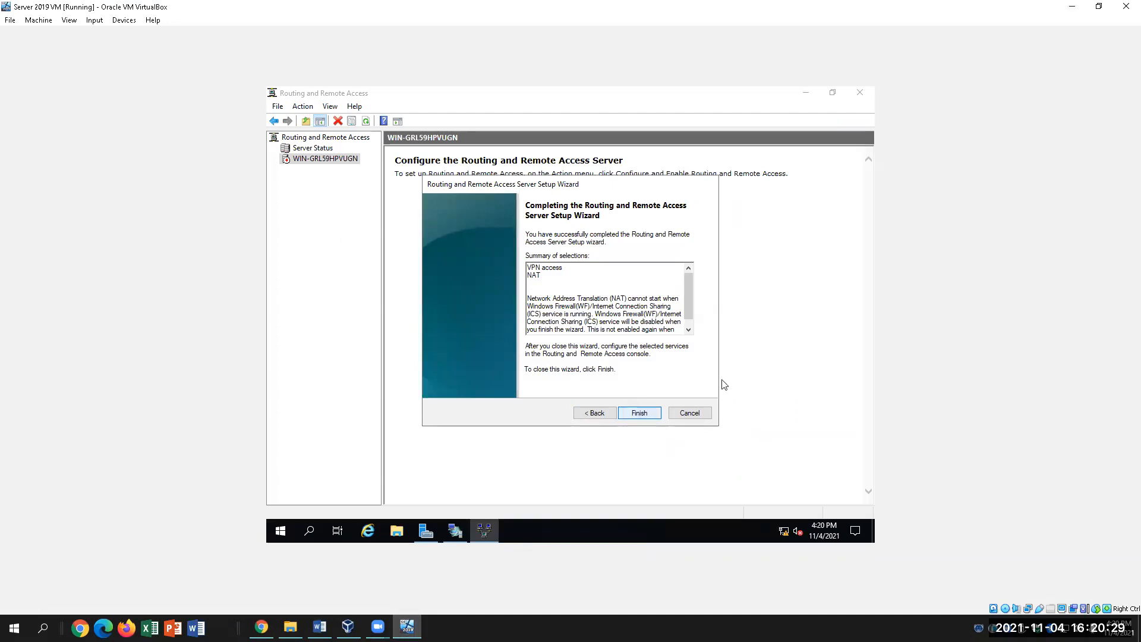
click(639, 416)
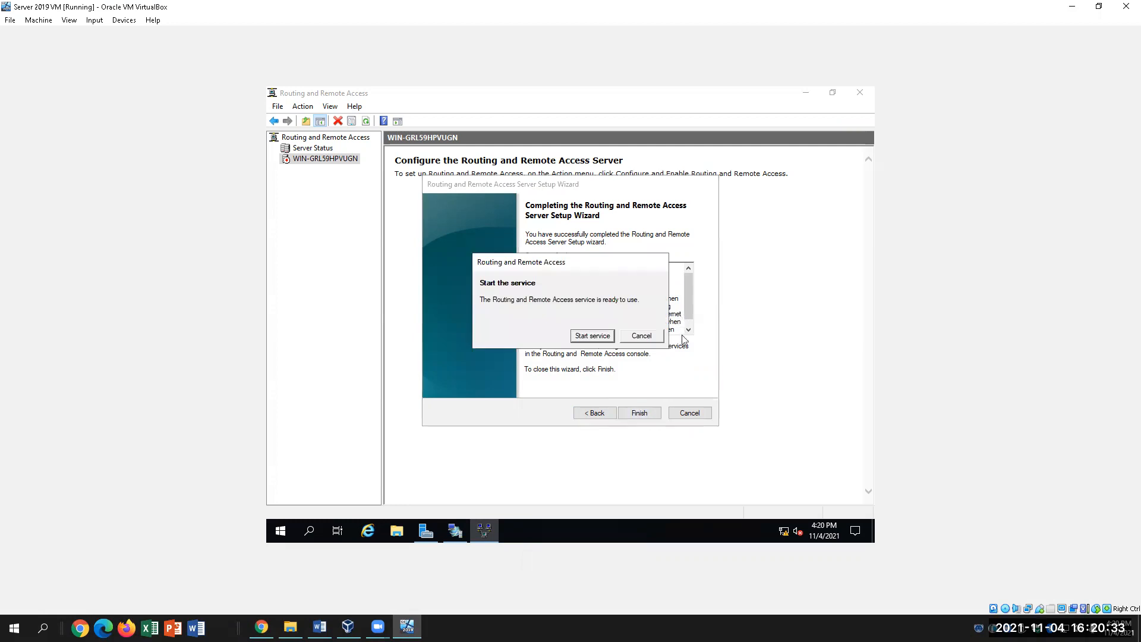
click(603, 337)
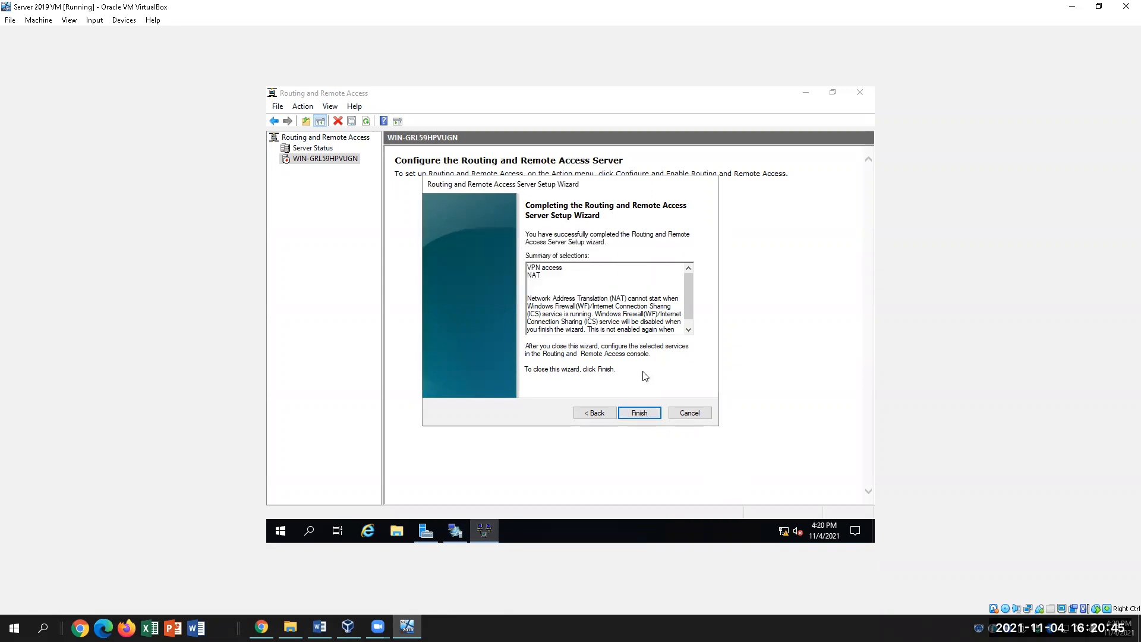
click(645, 413)
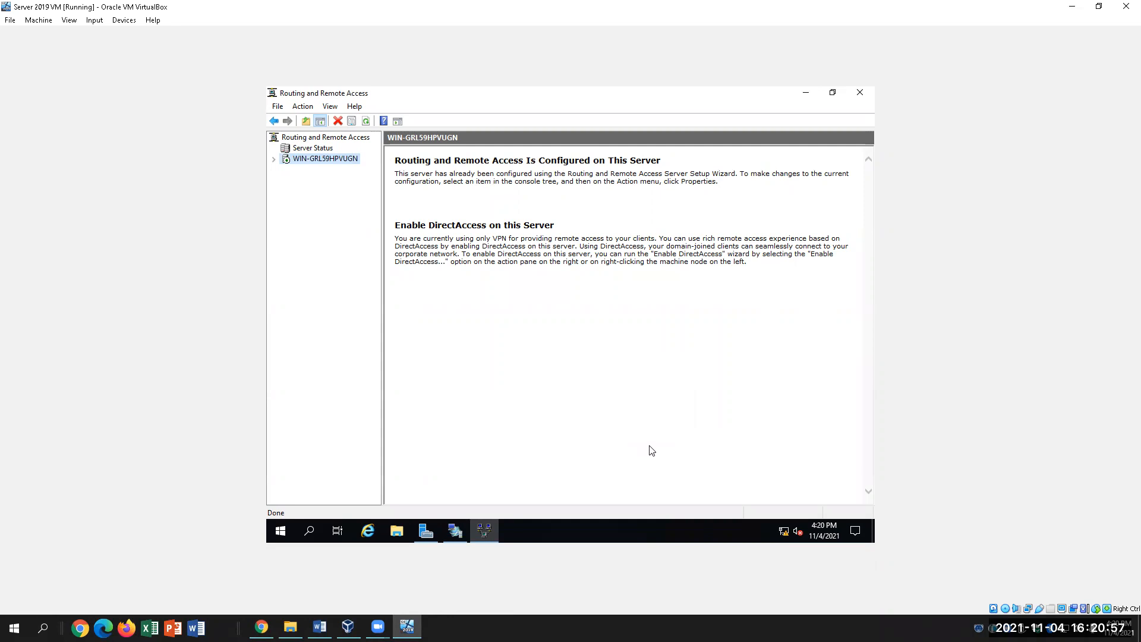
key(Right)
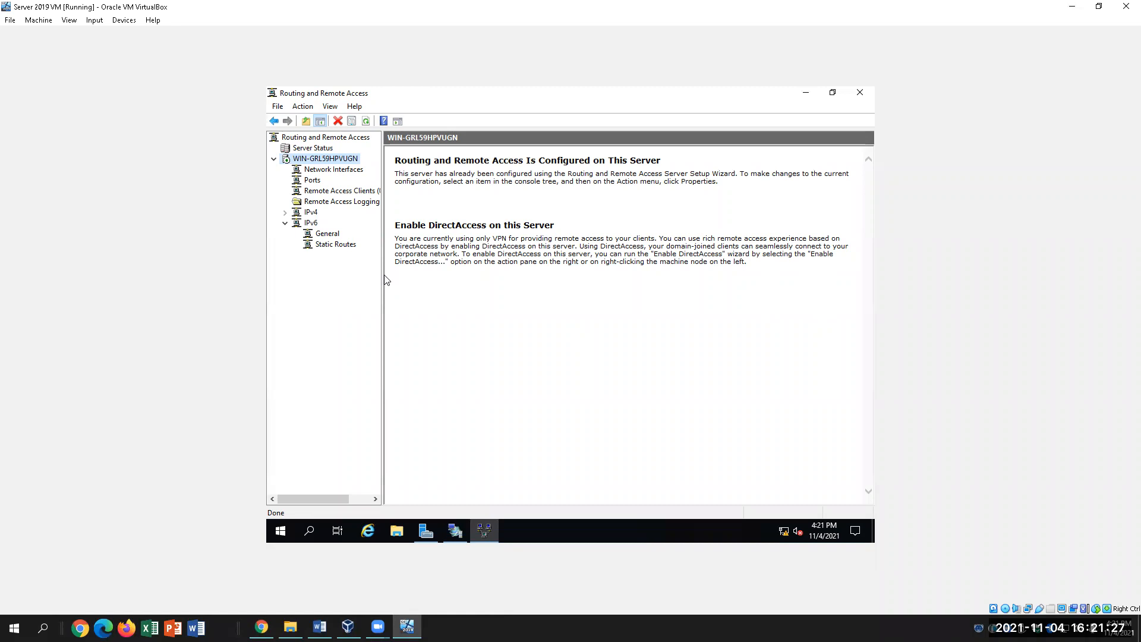
Review the Word lab instructions through step 37, checking the Remote Access console in between.
mouse_move(484, 531)
click(320, 628)
click(467, 430)
scroll(594, 475, down, 1)
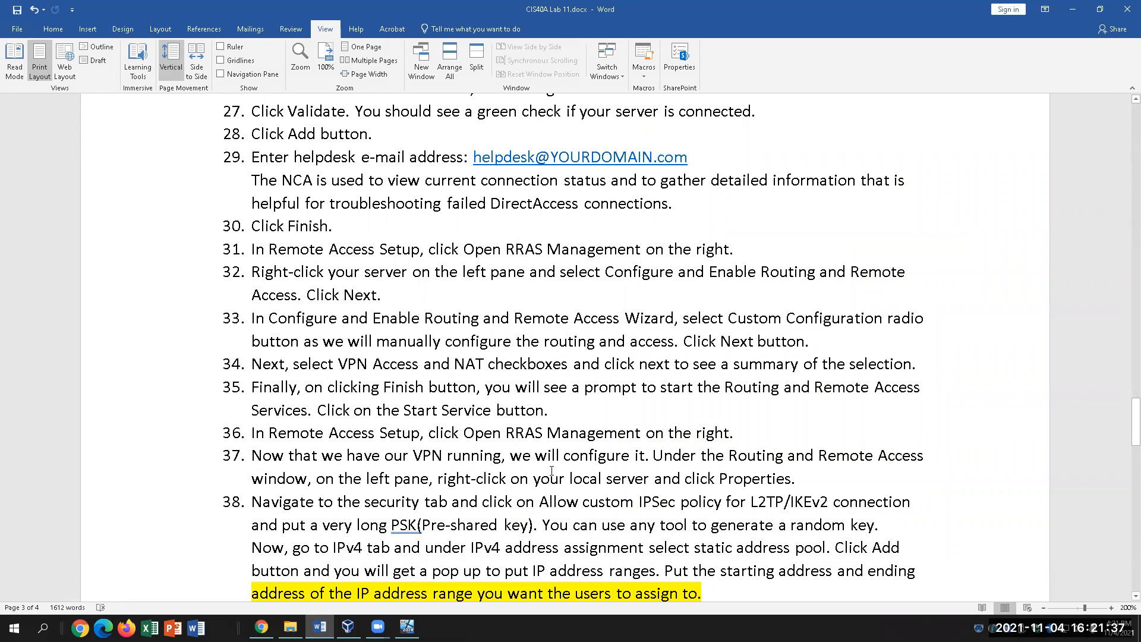
scroll(552, 471, down, 1)
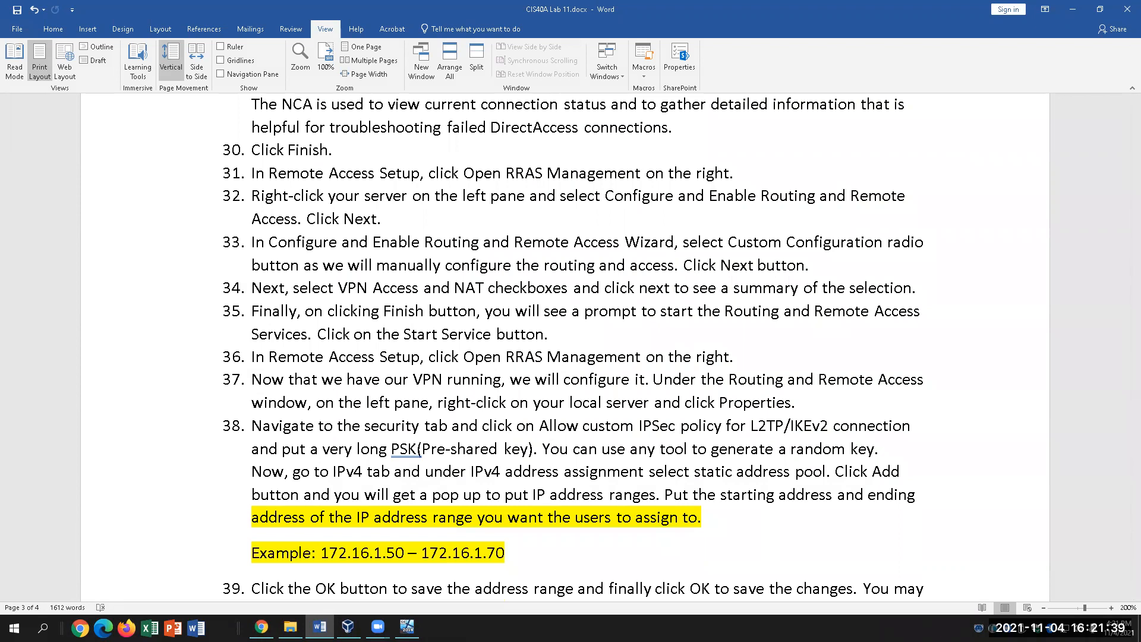
click(407, 627)
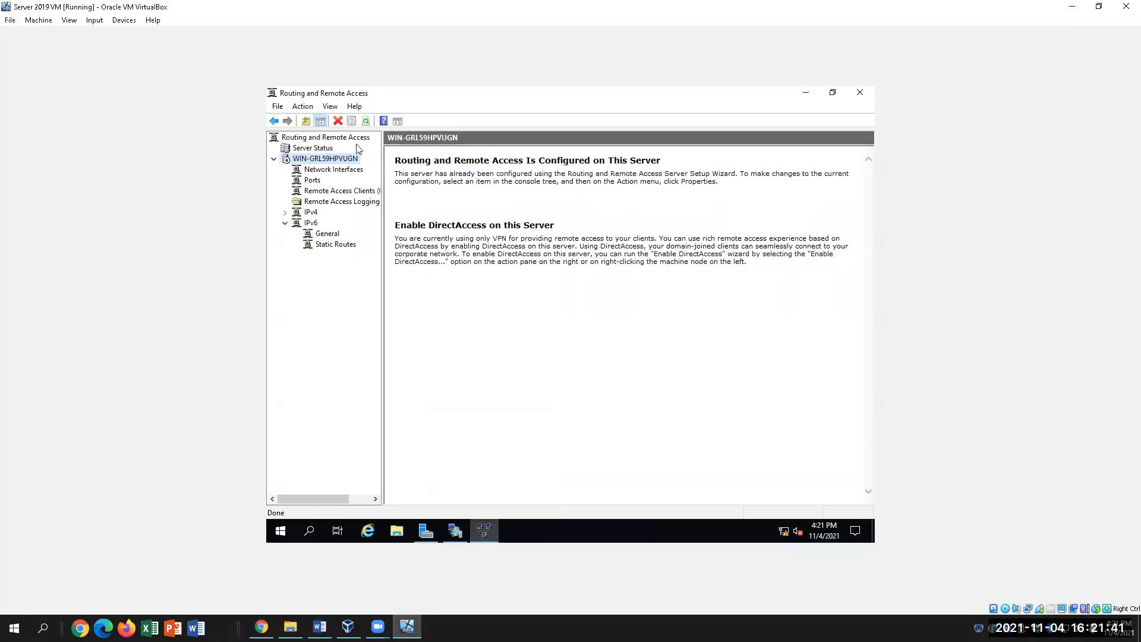
click(455, 532)
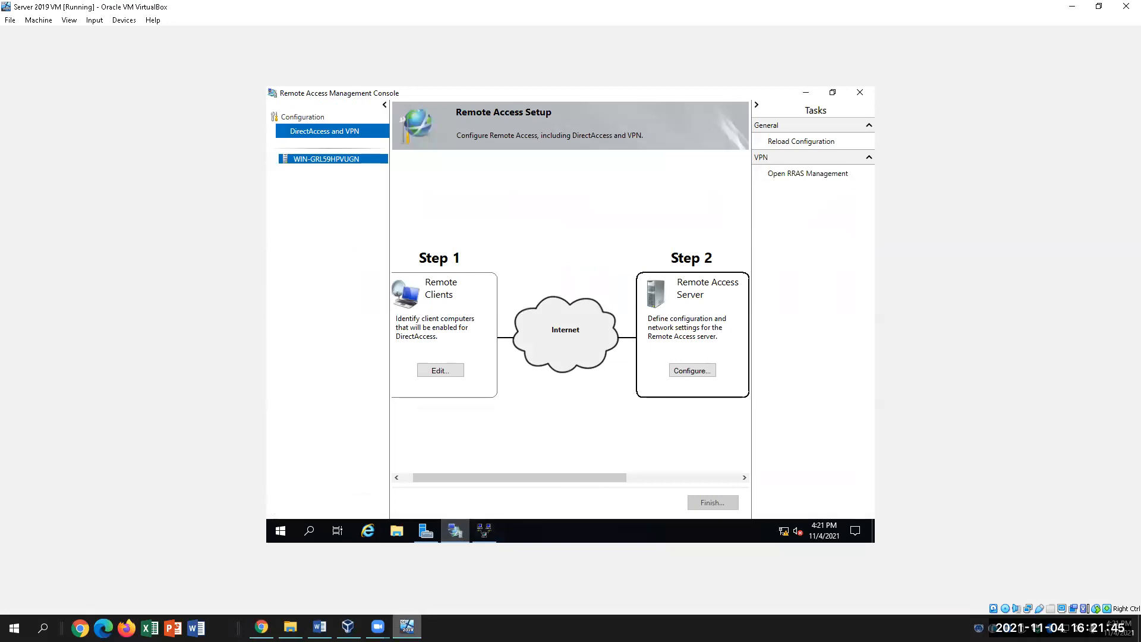
click(320, 627)
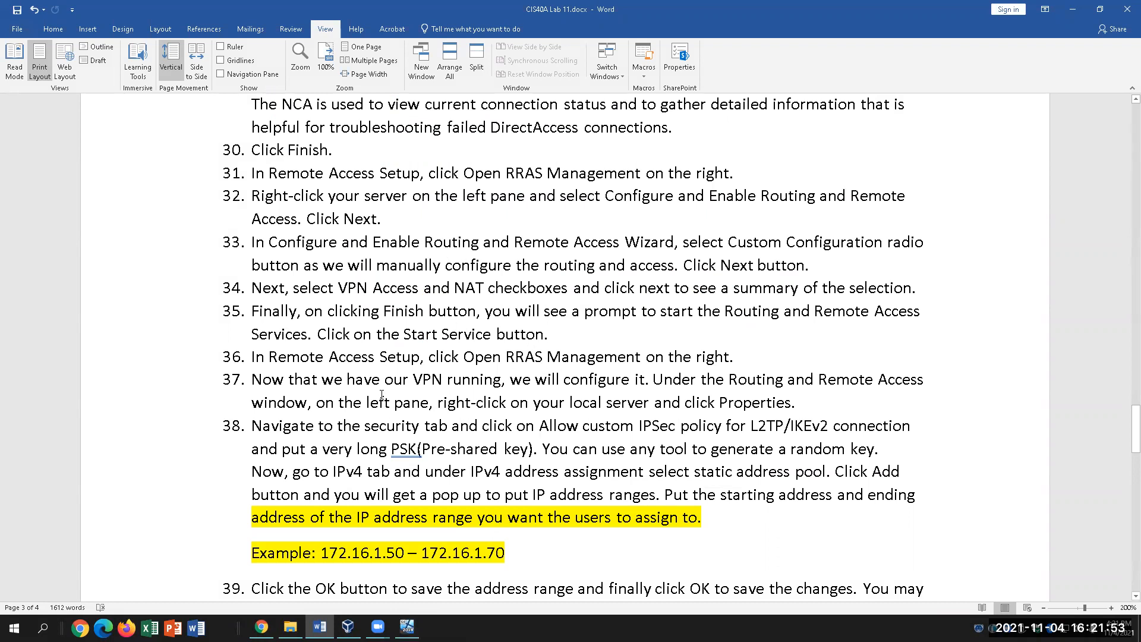
click(463, 381)
click(406, 628)
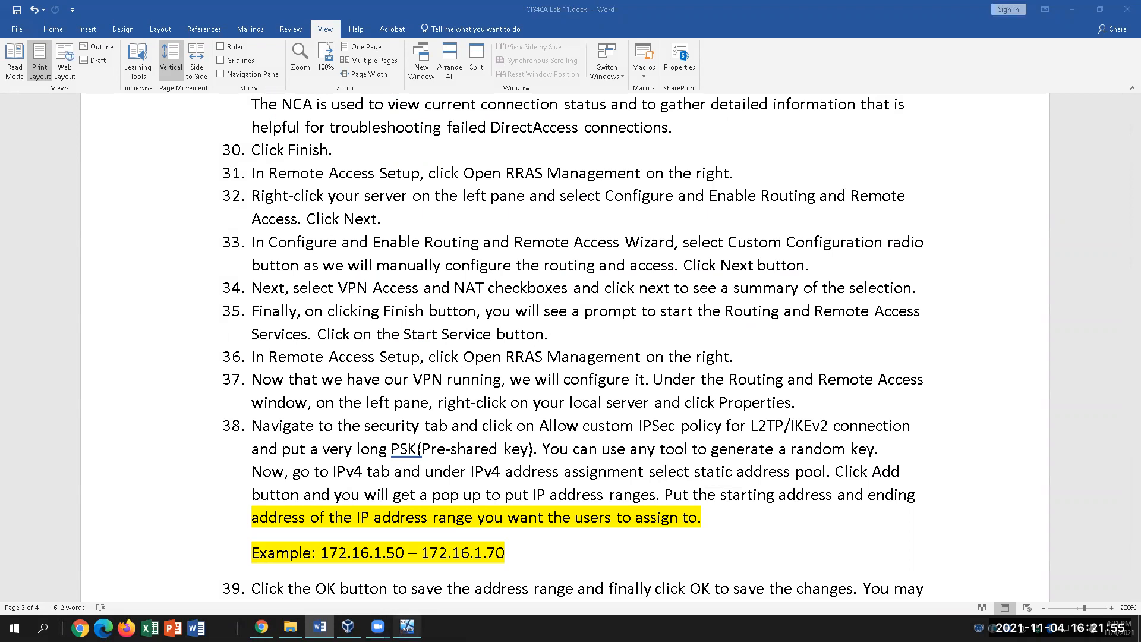
Open the Routing and Remote Access console, expand WIN-GRL59HPVUGN, and check step 37 in Word.
click(812, 180)
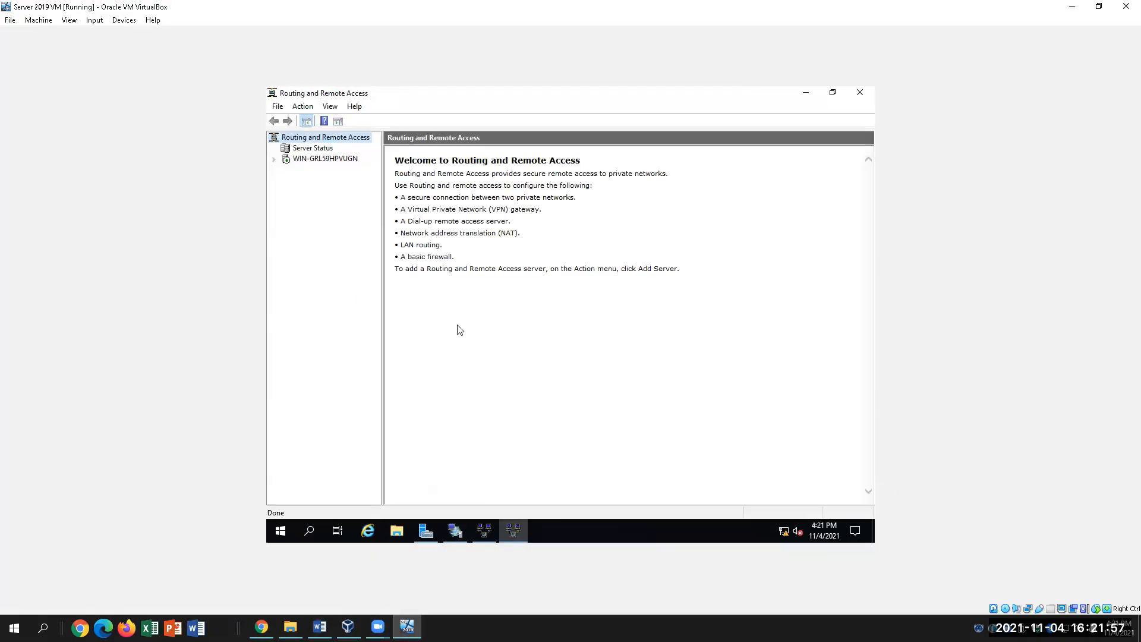
click(324, 160)
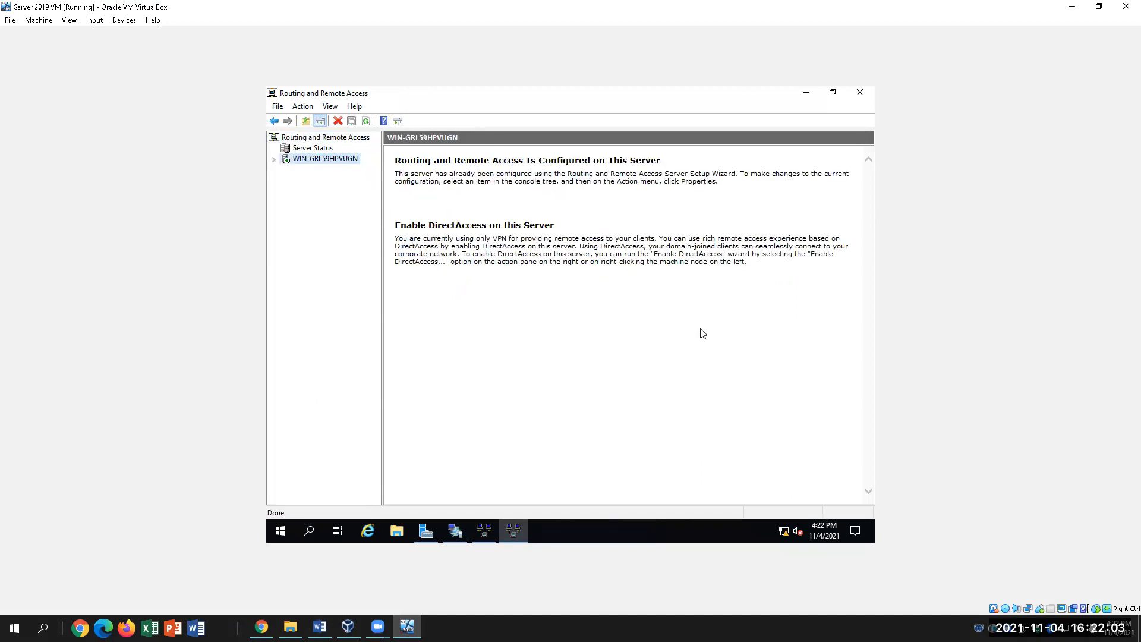
click(275, 160)
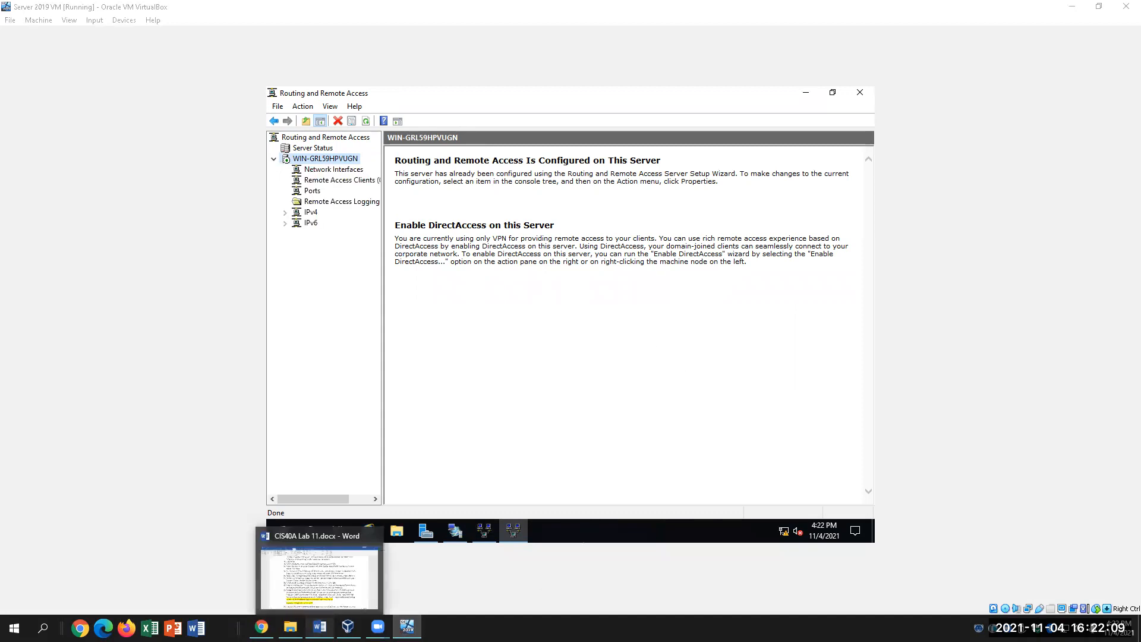
click(320, 627)
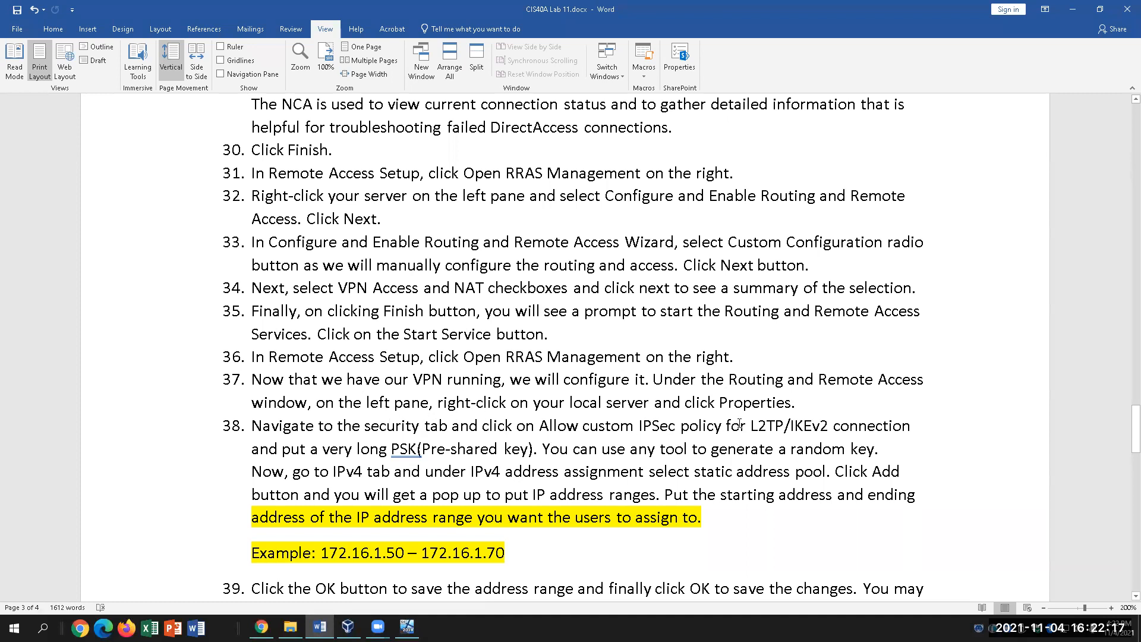
click(815, 402)
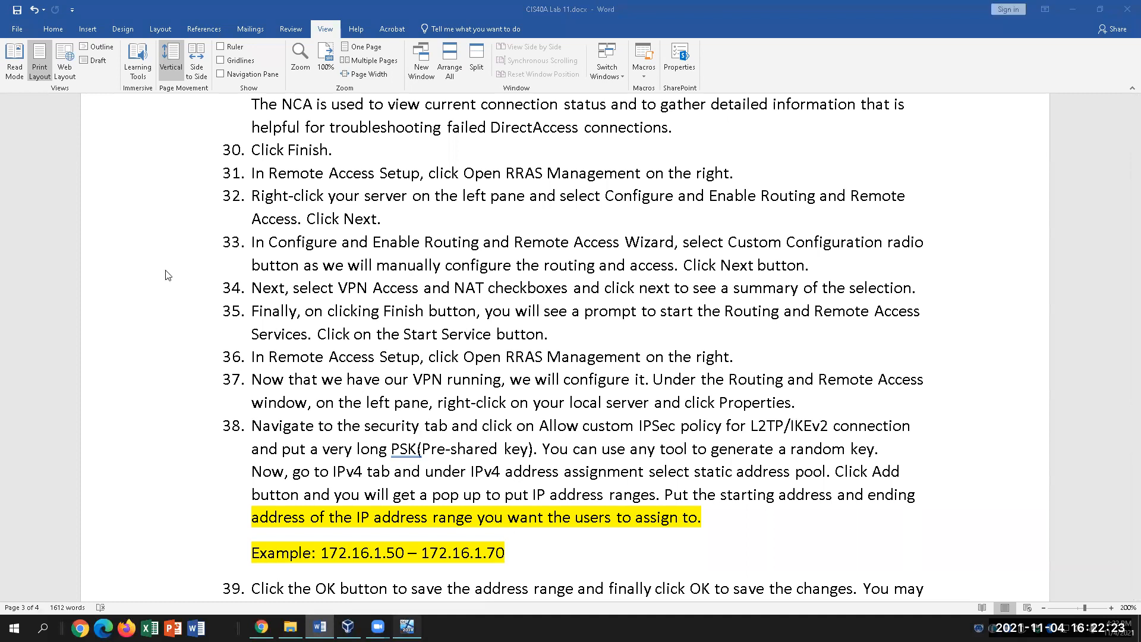
click(407, 626)
Open WIN-GRL59HPVUGN Properties on the Security tab, following step 38 in Word.
right_click(325, 164)
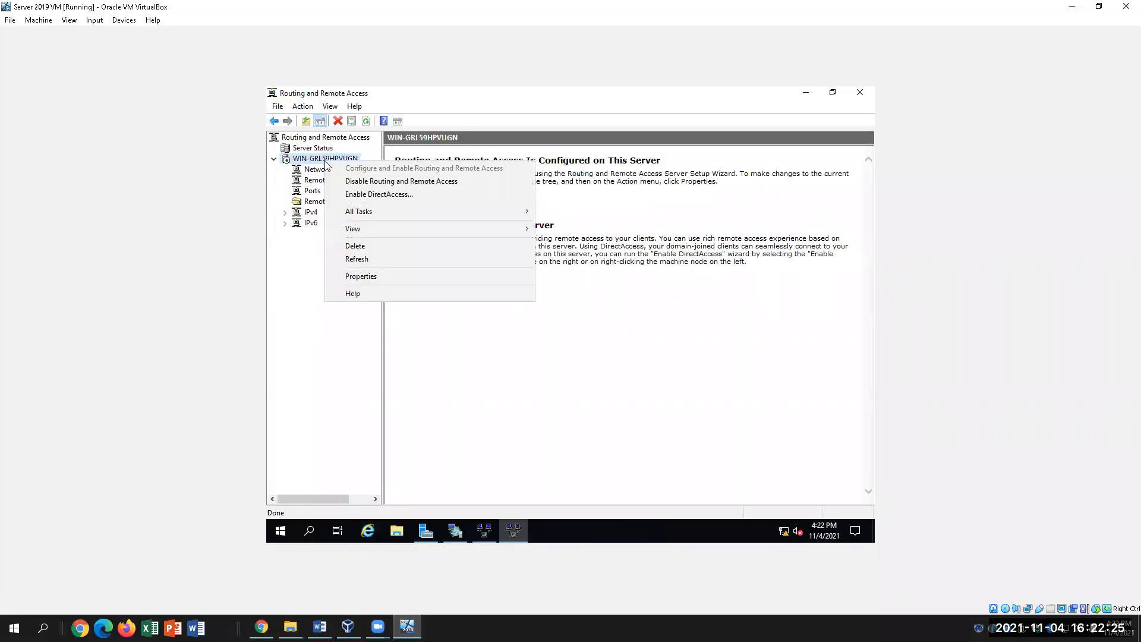
click(360, 278)
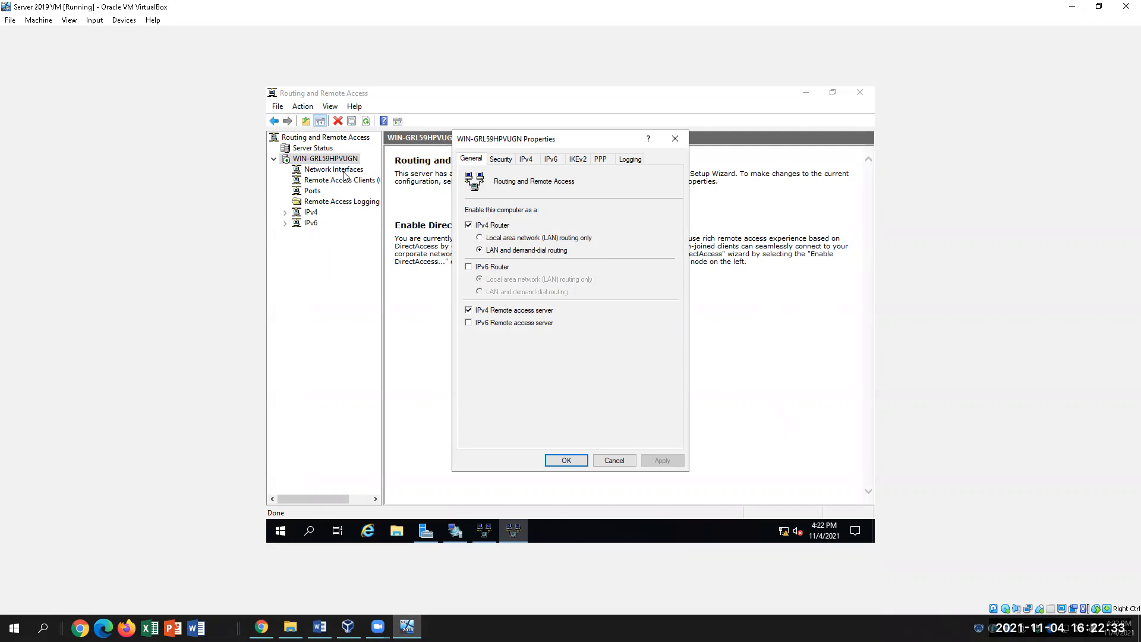
click(319, 627)
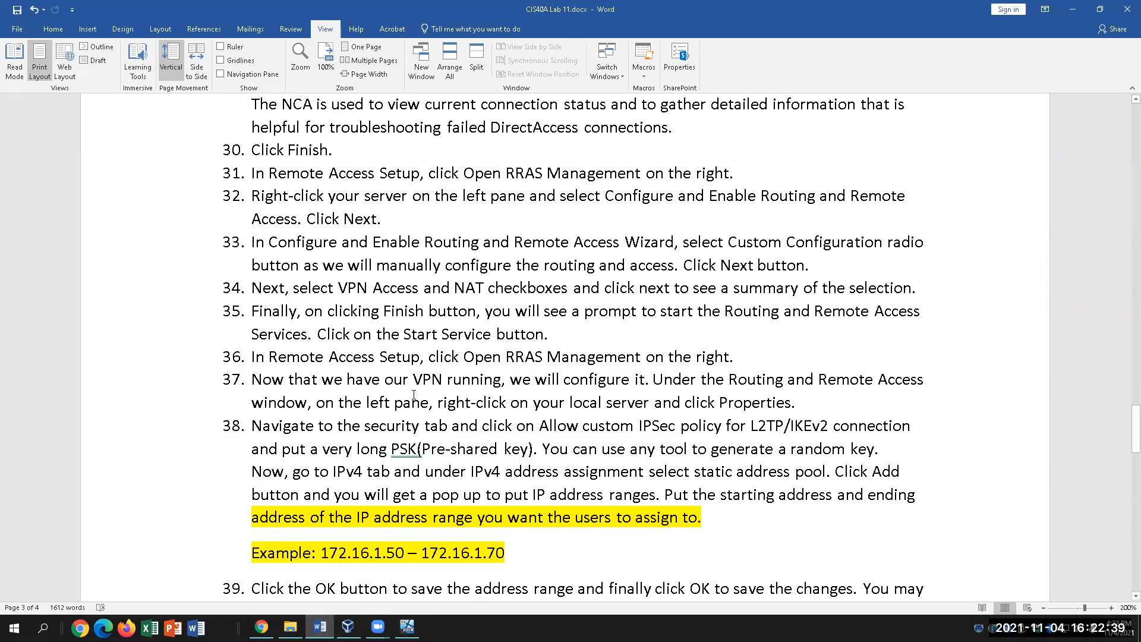
click(407, 427)
click(320, 628)
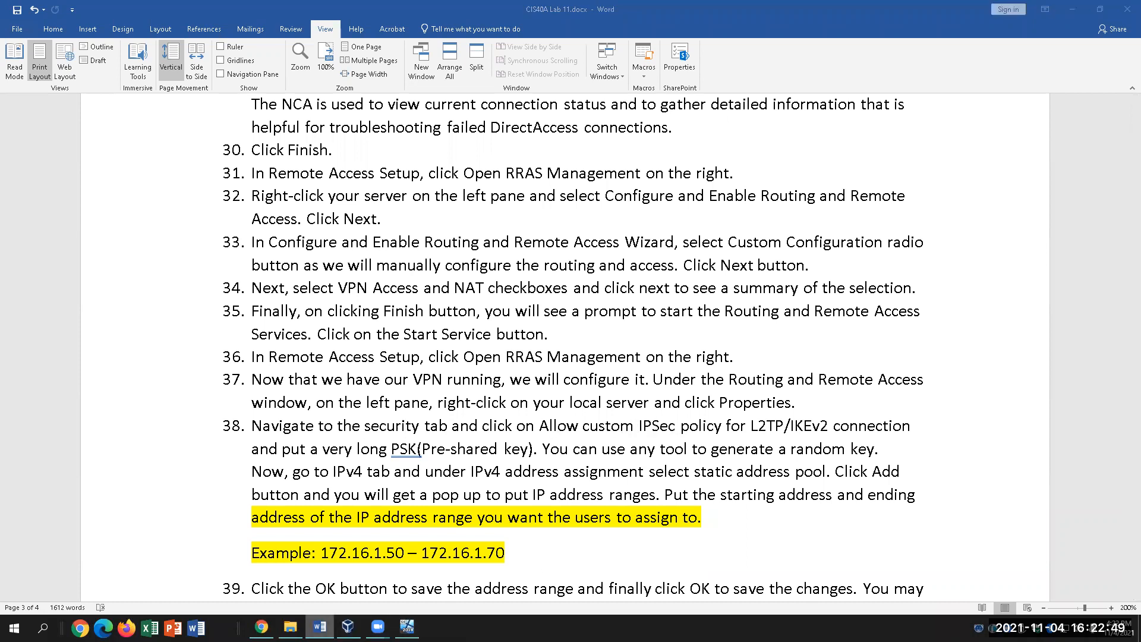
click(407, 627)
click(407, 627)
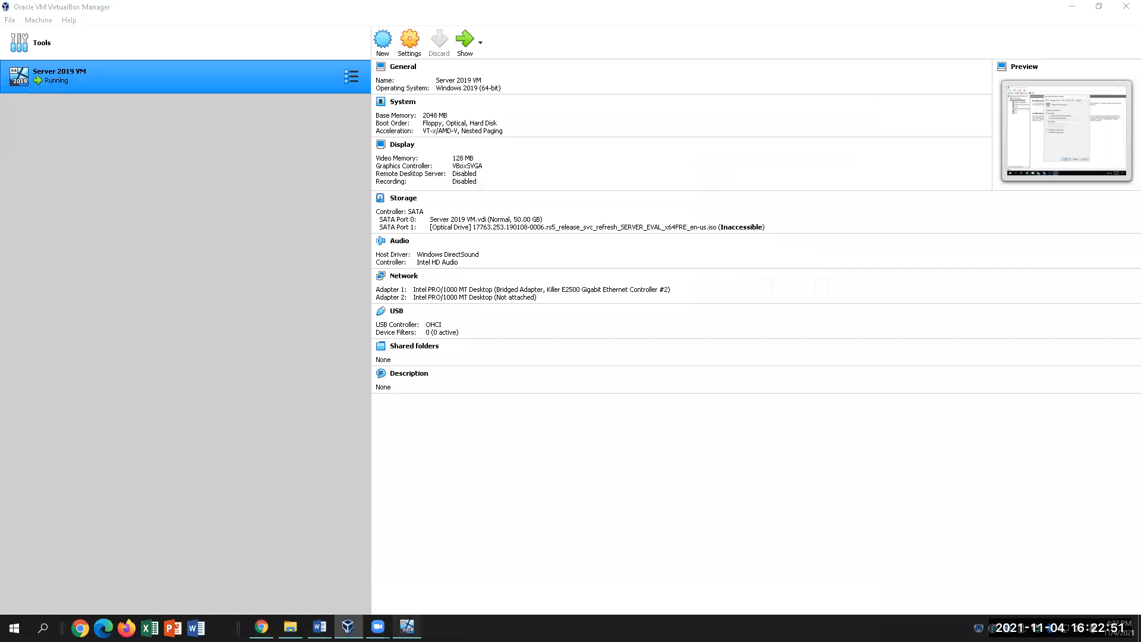
click(407, 627)
click(501, 159)
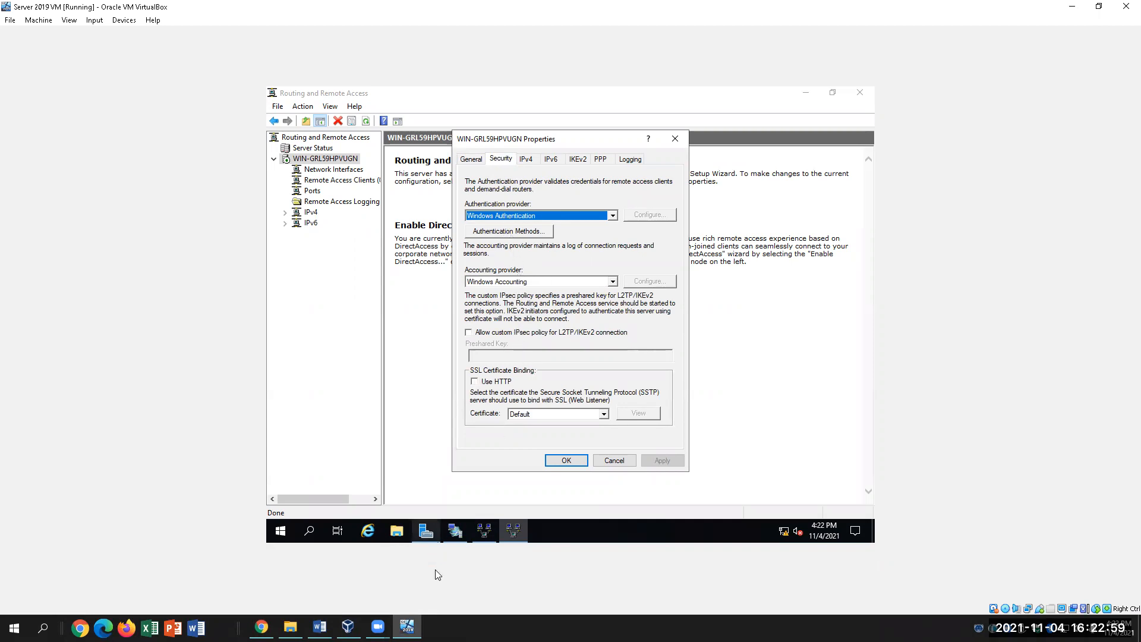
Enable 'Allow custom IPsec policy for L2TP/IKEv2 connection', then view the IPv4 tab.
click(320, 627)
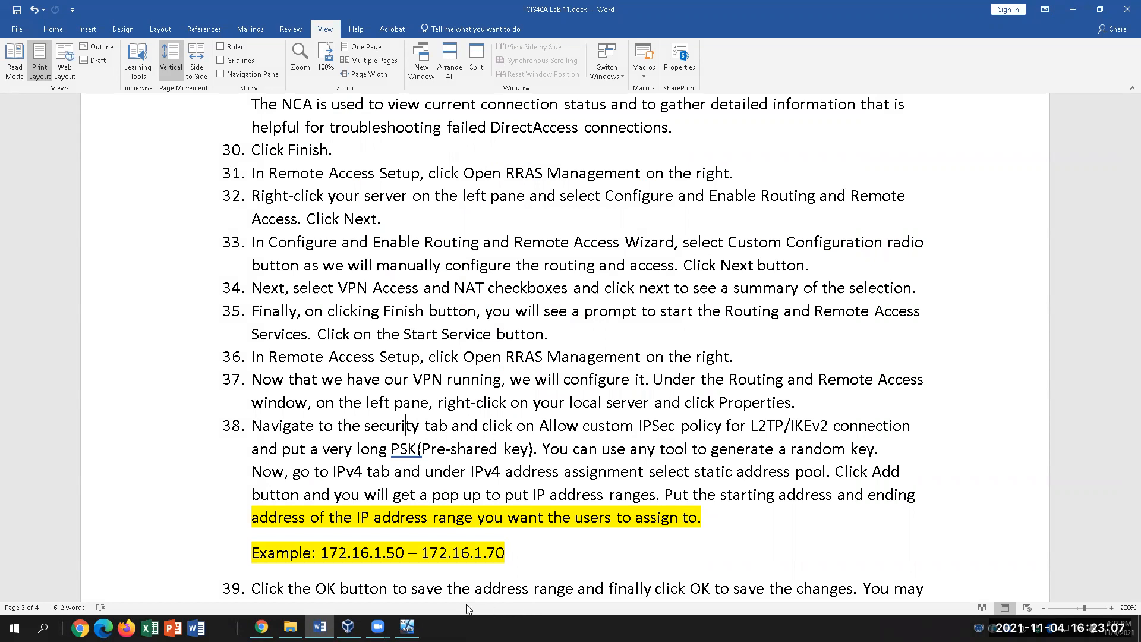
click(408, 627)
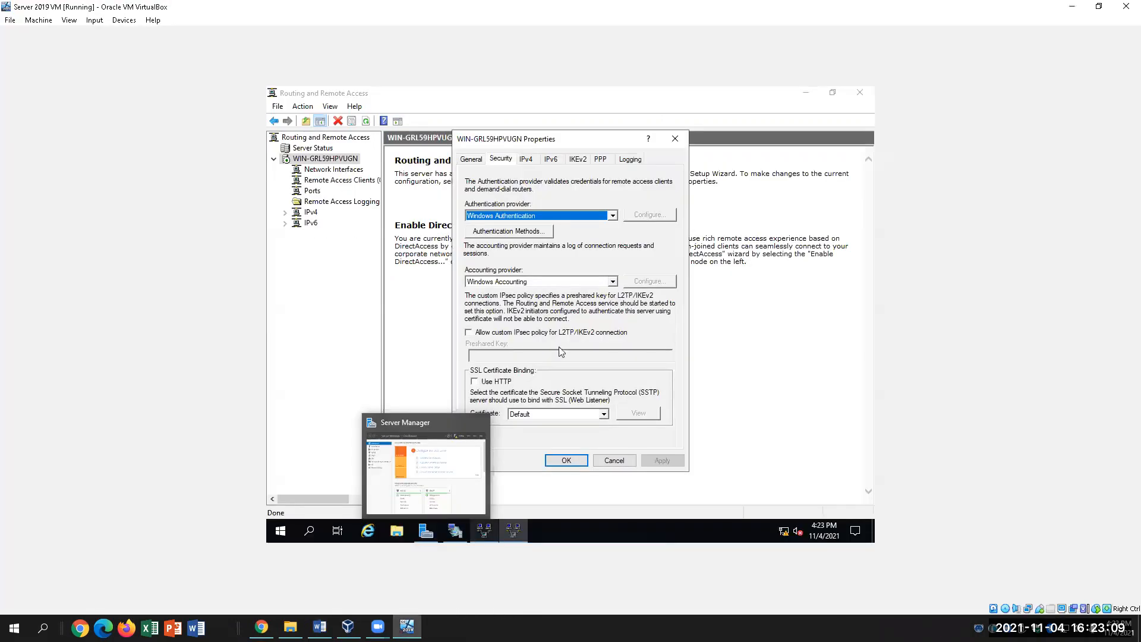
click(468, 333)
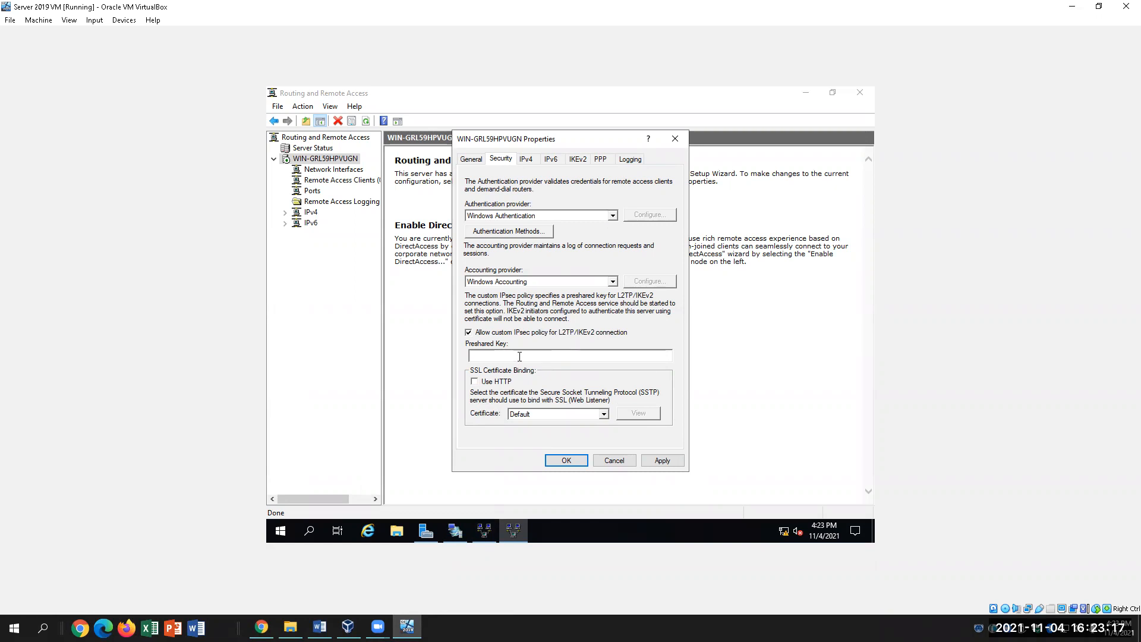
click(319, 628)
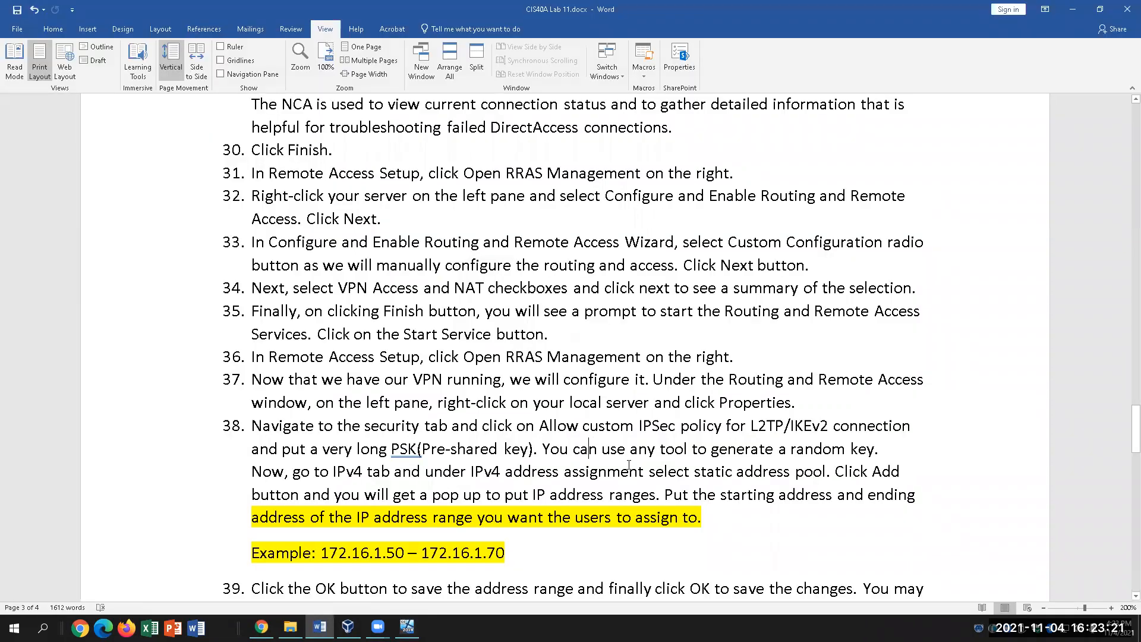
scroll(612, 461, down, 1)
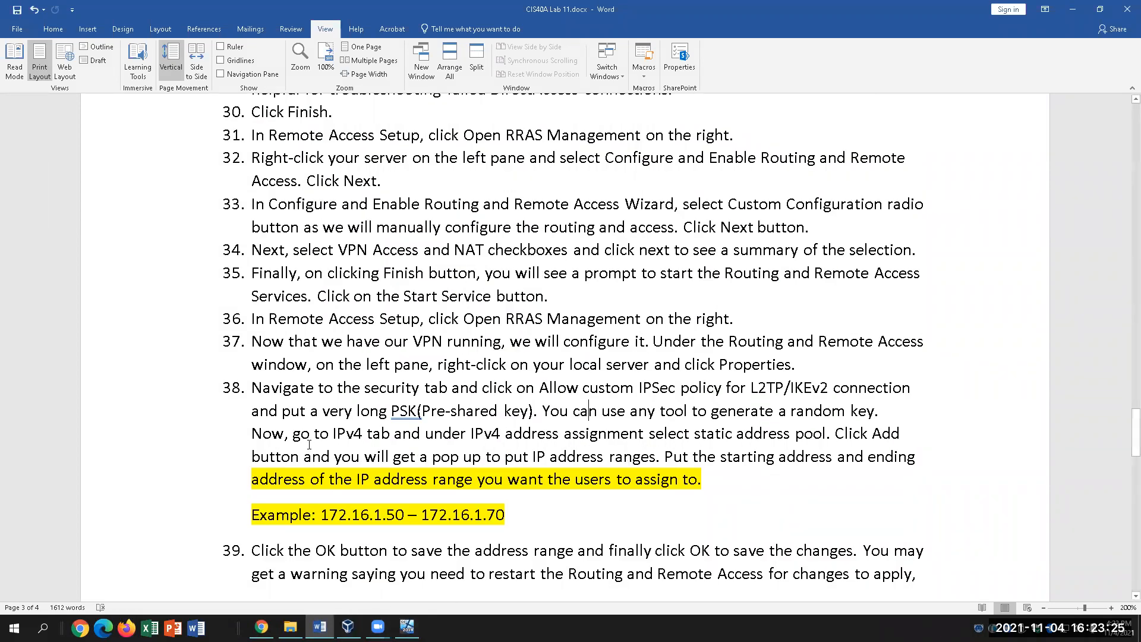
click(407, 627)
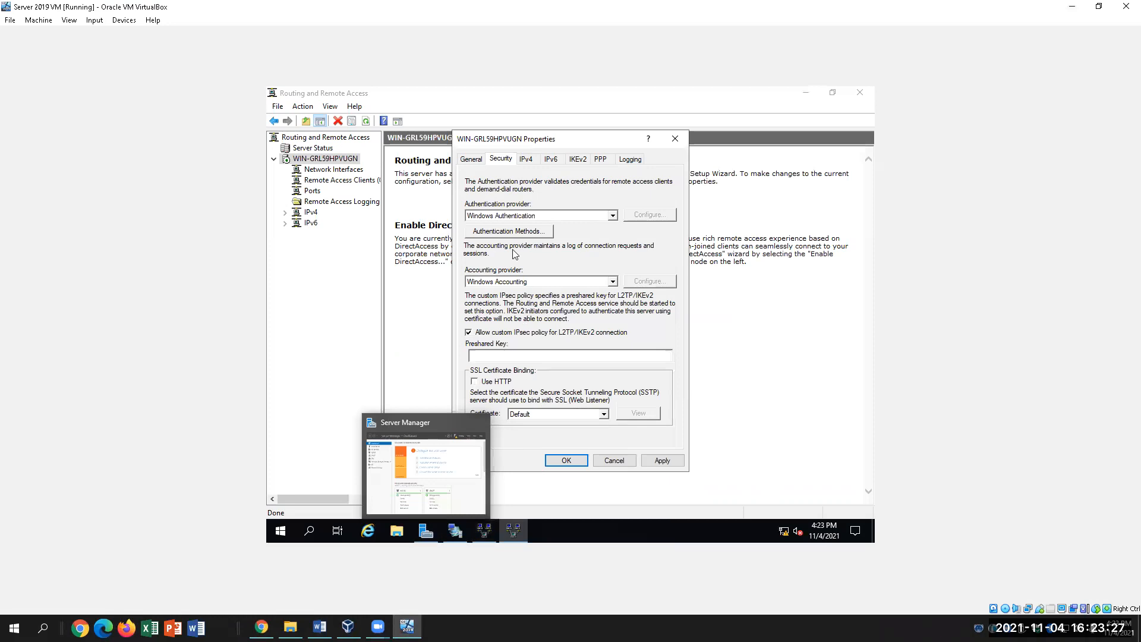
click(532, 160)
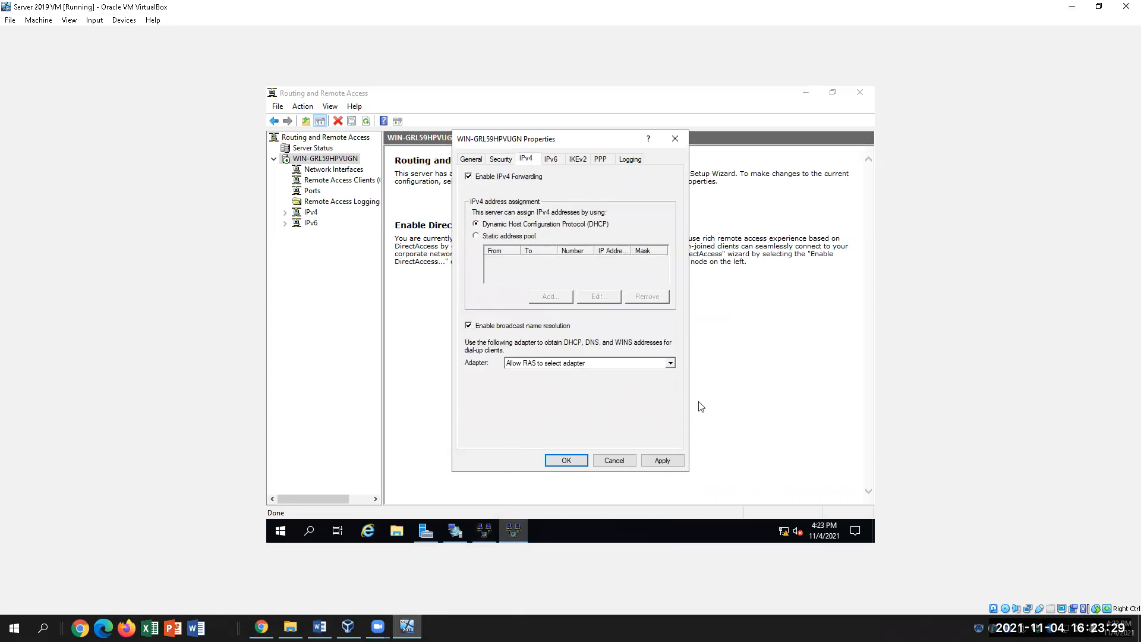
Choose Static address pool on the IPv4 tab and start adding an address range.
click(477, 237)
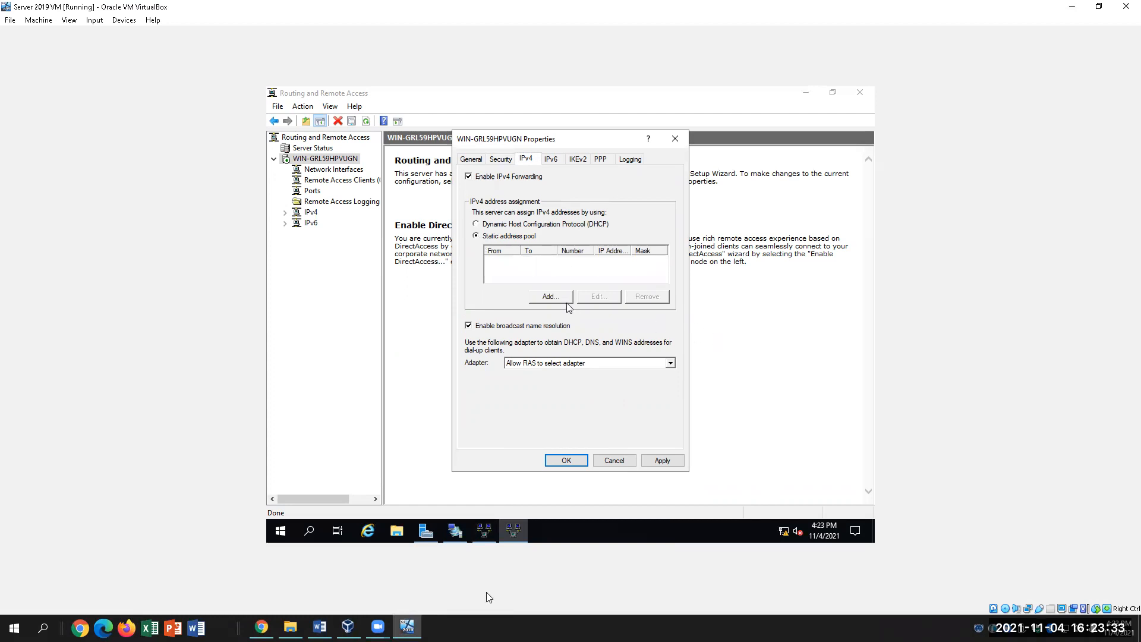
click(320, 627)
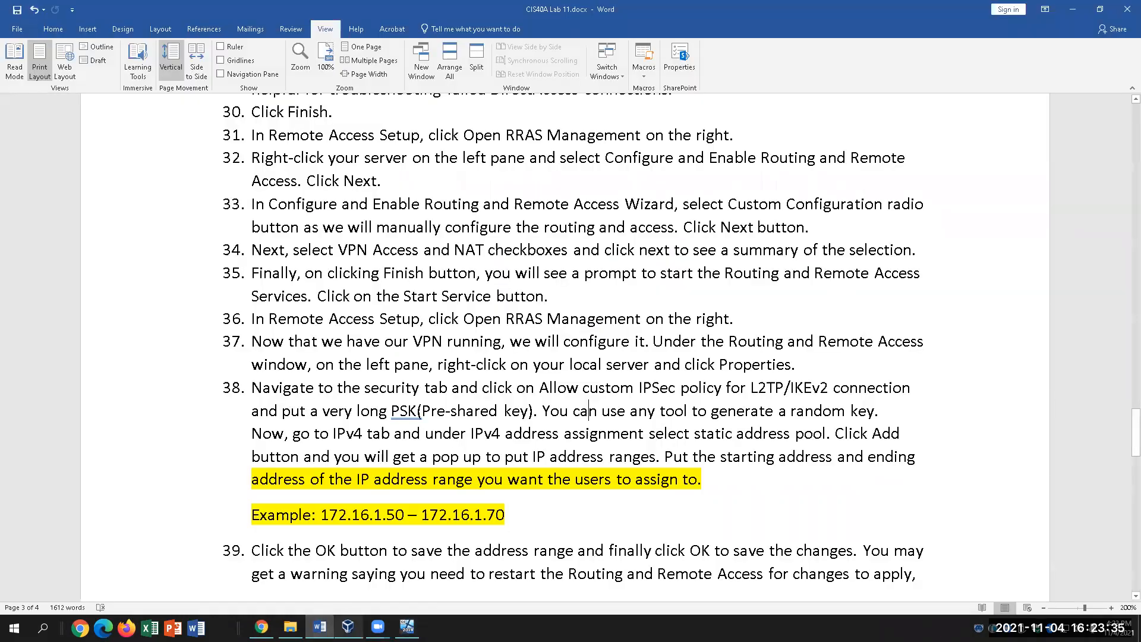
click(512, 514)
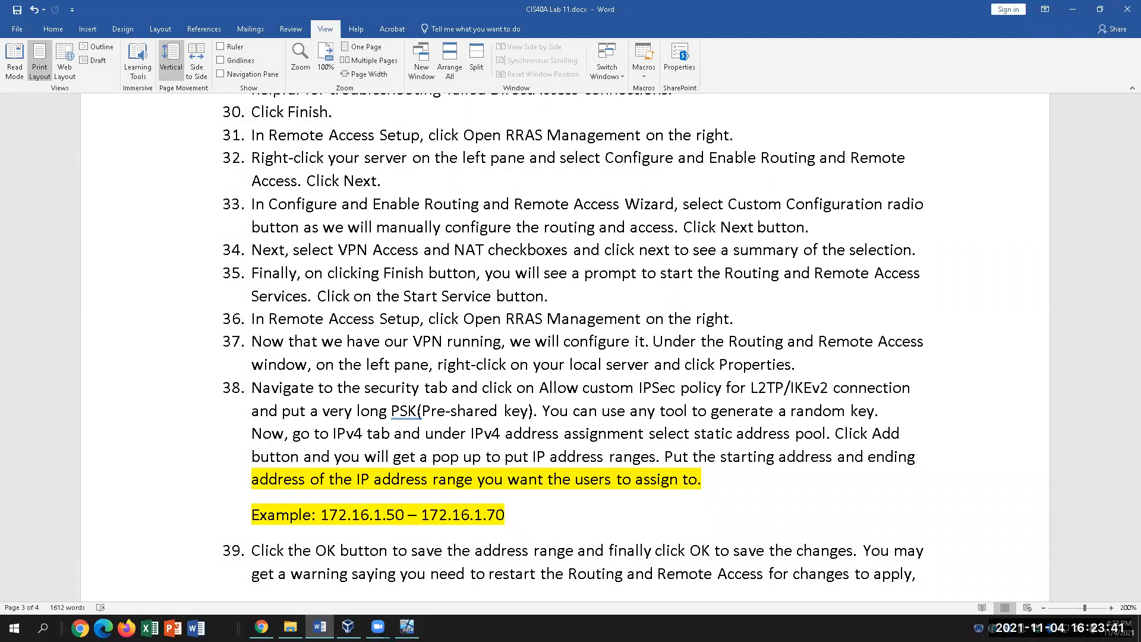
click(407, 627)
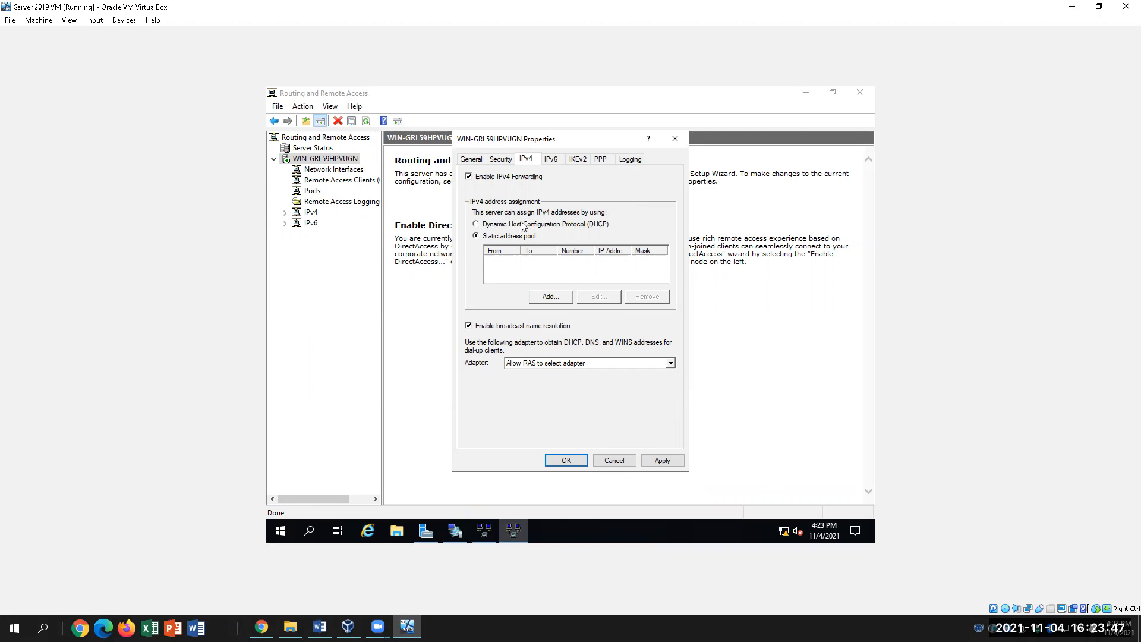
click(546, 297)
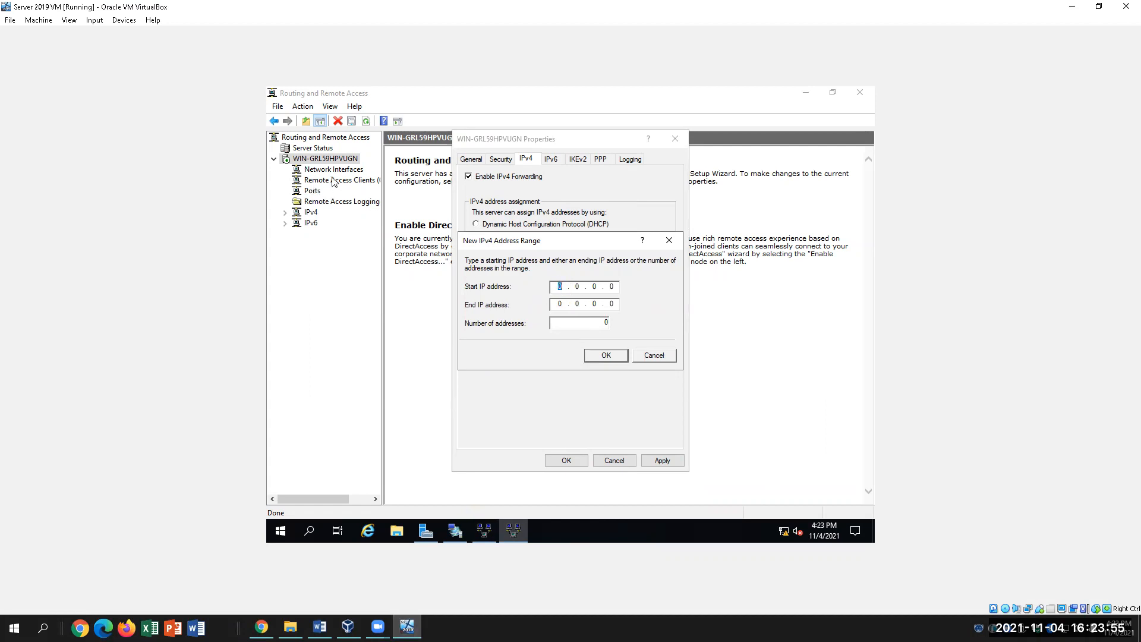
Cancel the address range and properties dialogs and bring Server Manager to the front.
key(Escape)
key(Escape)
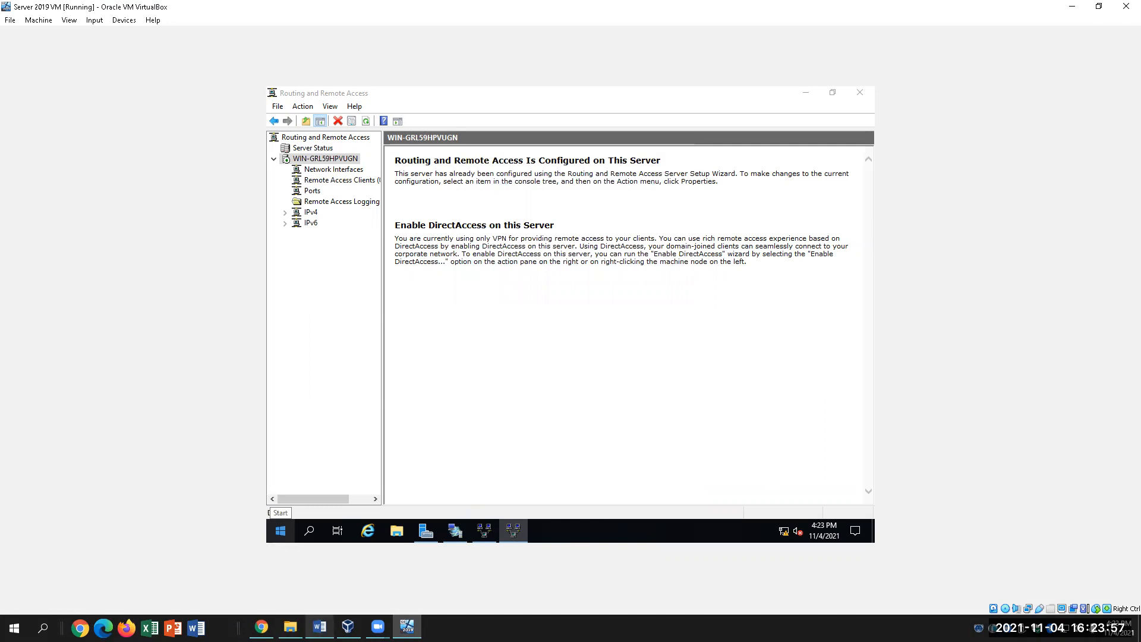
click(515, 530)
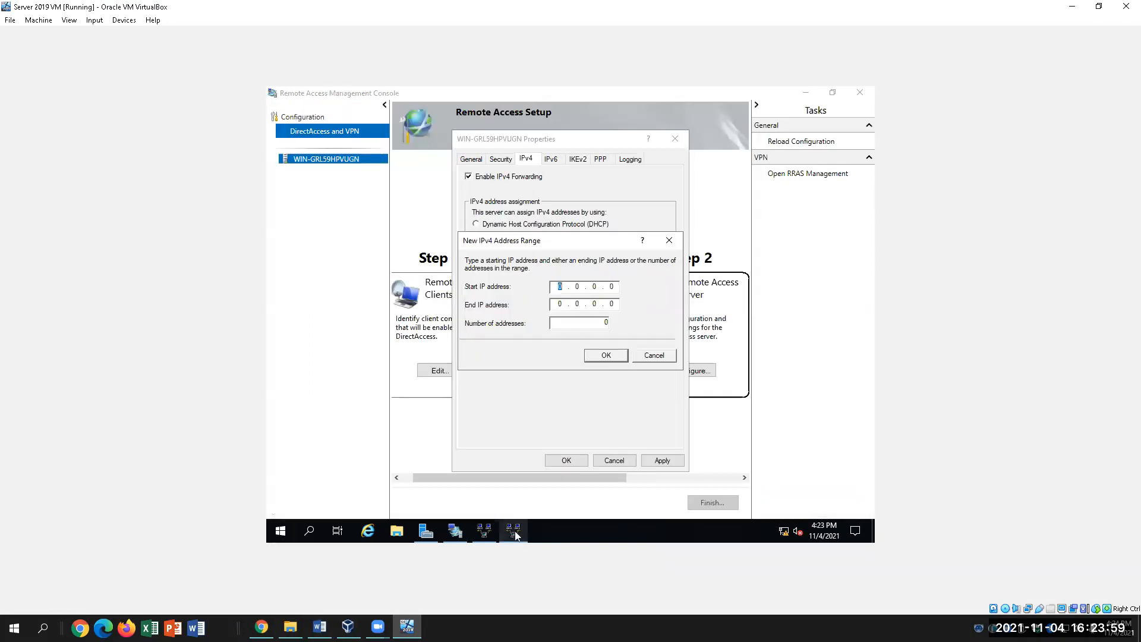
click(320, 627)
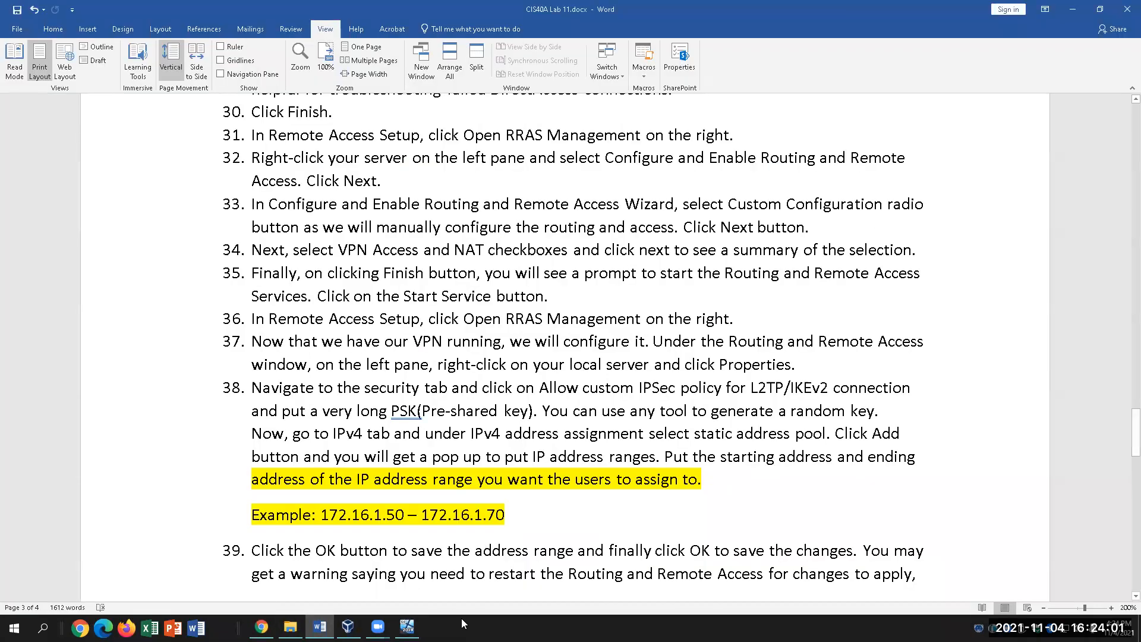
click(399, 627)
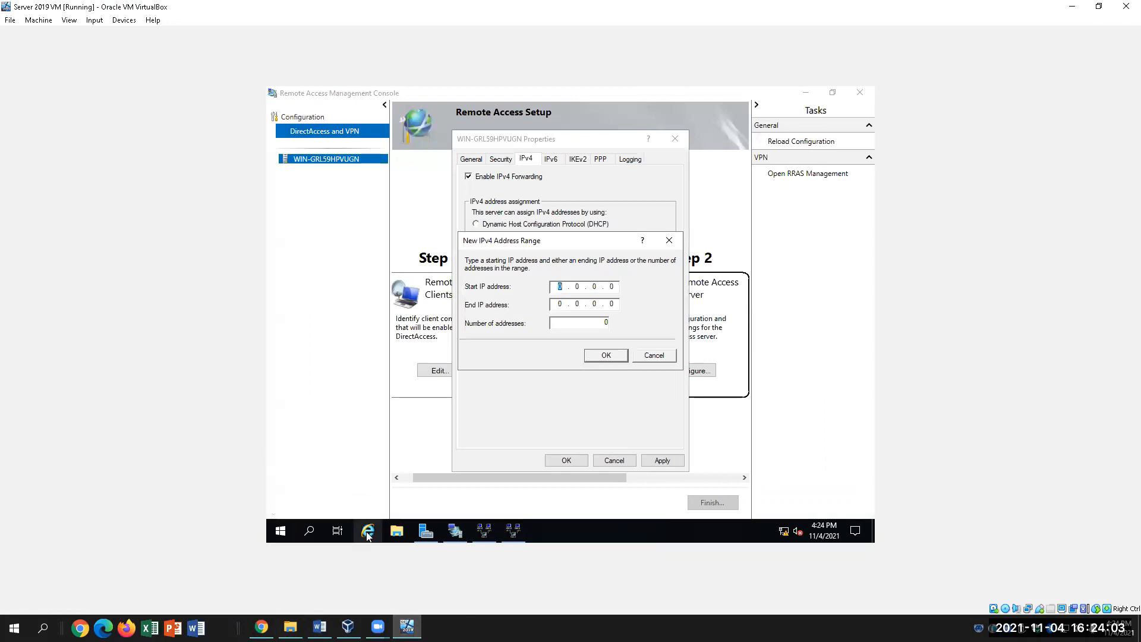
click(426, 530)
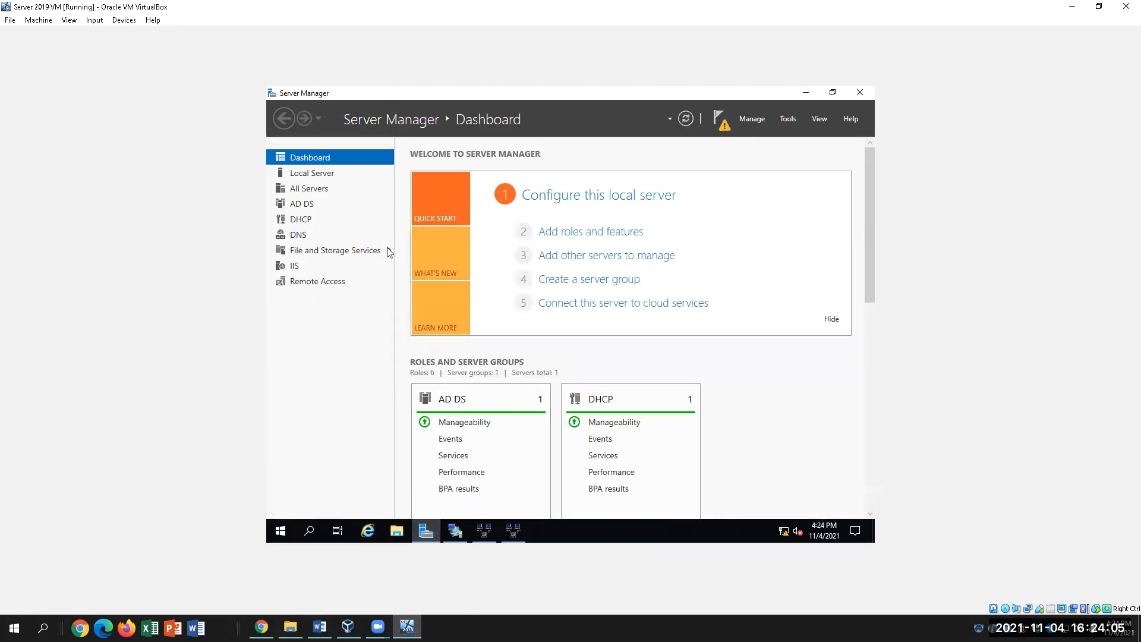
Check the Local Server page for the Ethernet address 172.16.0.140.
click(314, 174)
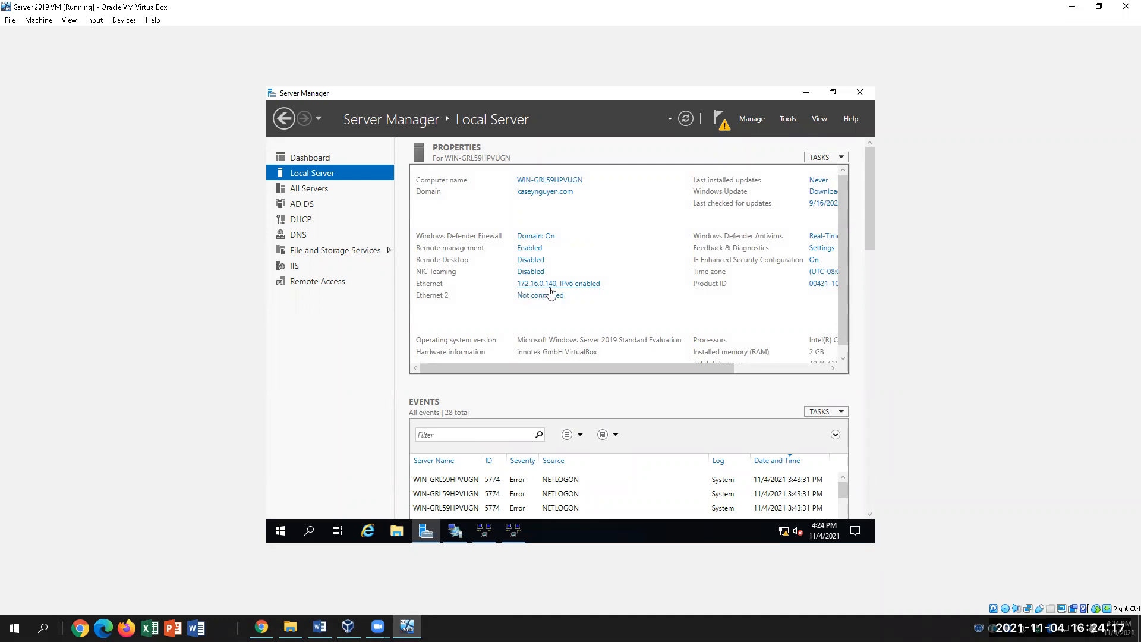
click(319, 627)
click(407, 627)
Bring Routing and Remote Access forward and select the IPv4 node to list its components.
click(516, 530)
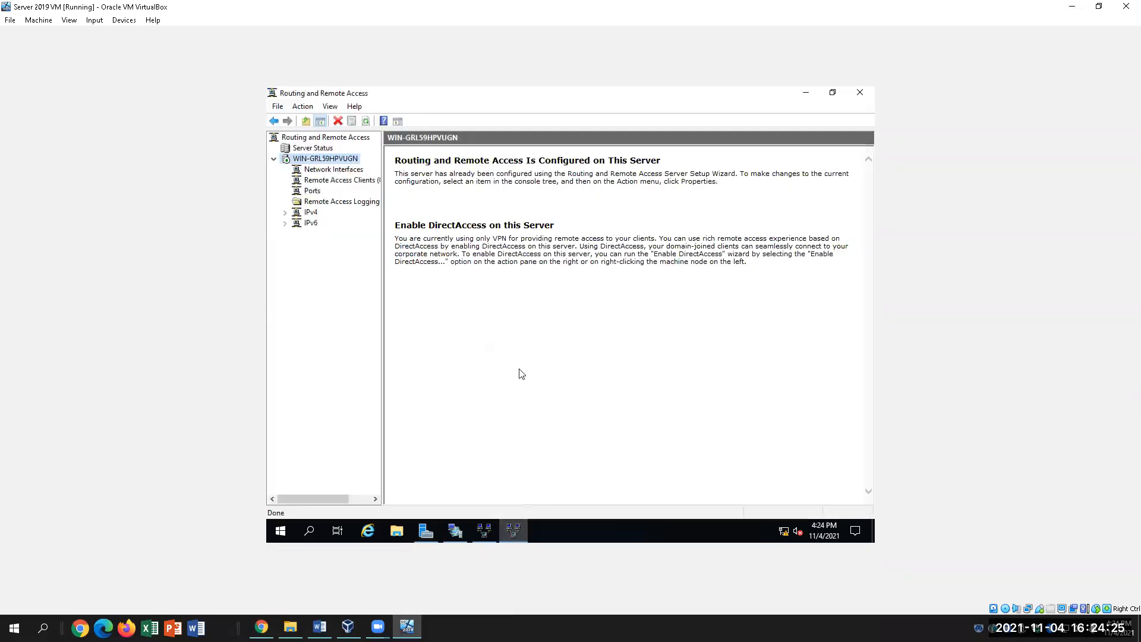
click(513, 531)
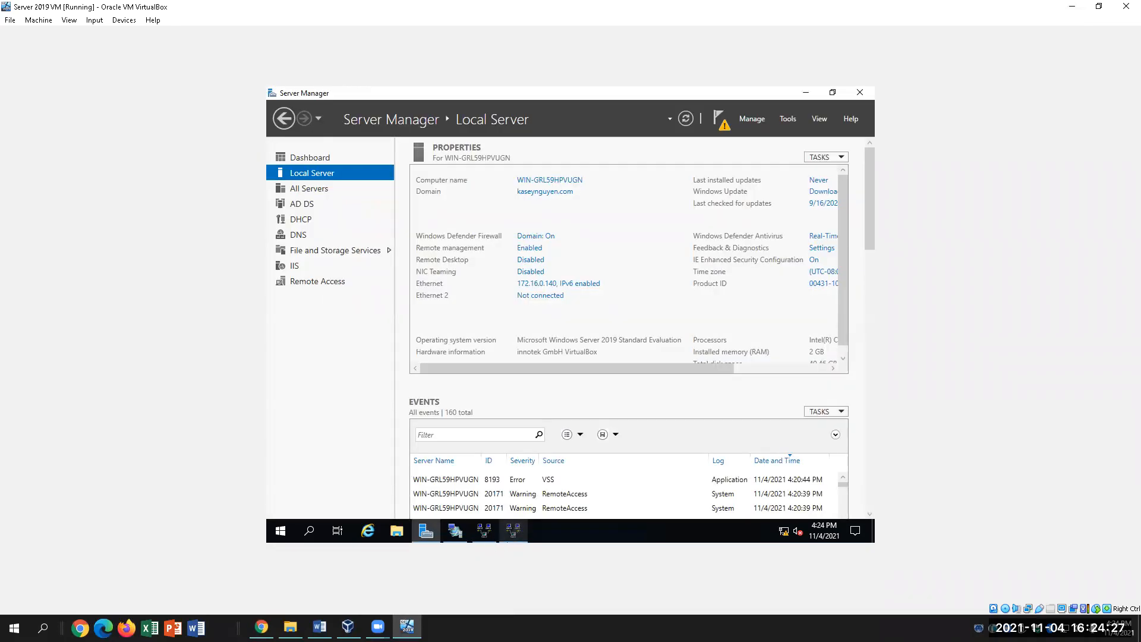
click(511, 532)
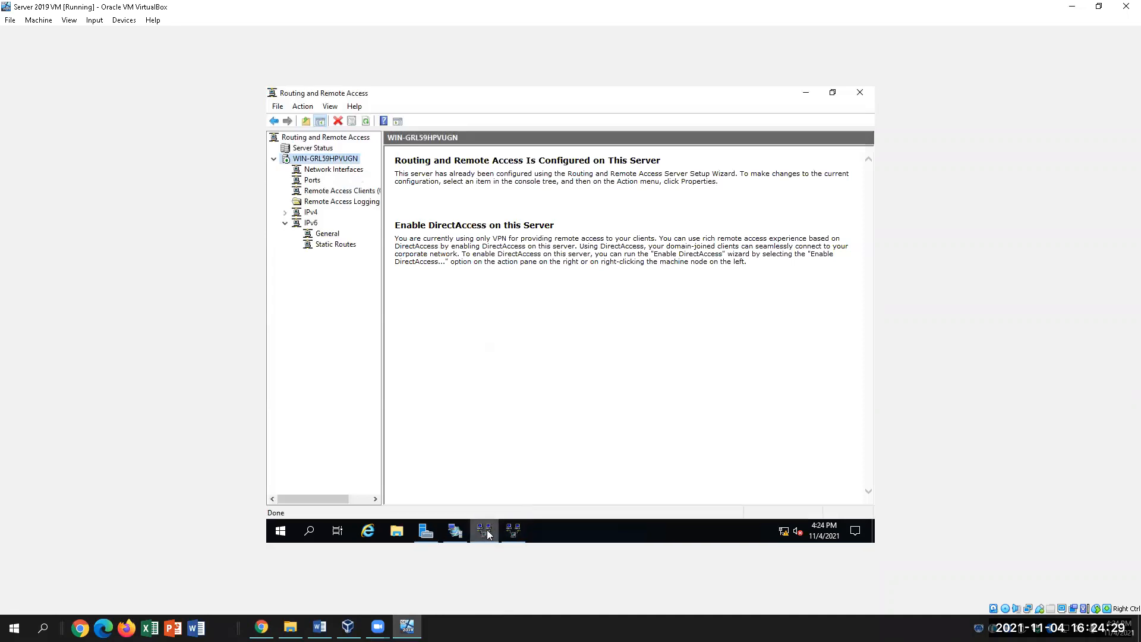
click(513, 529)
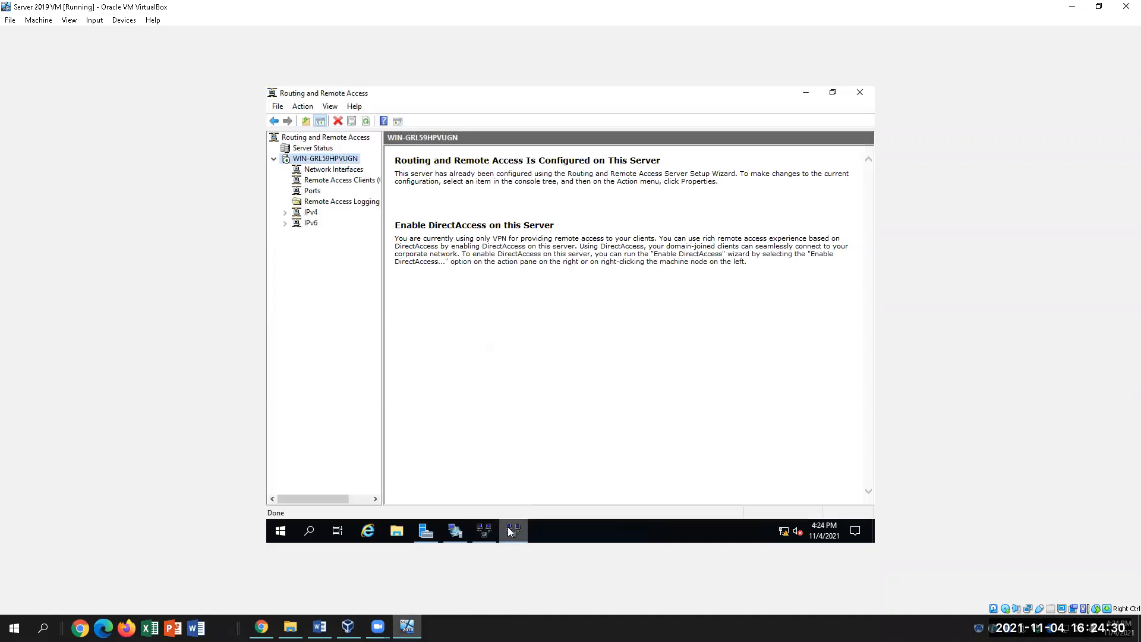
click(312, 214)
right_click(315, 215)
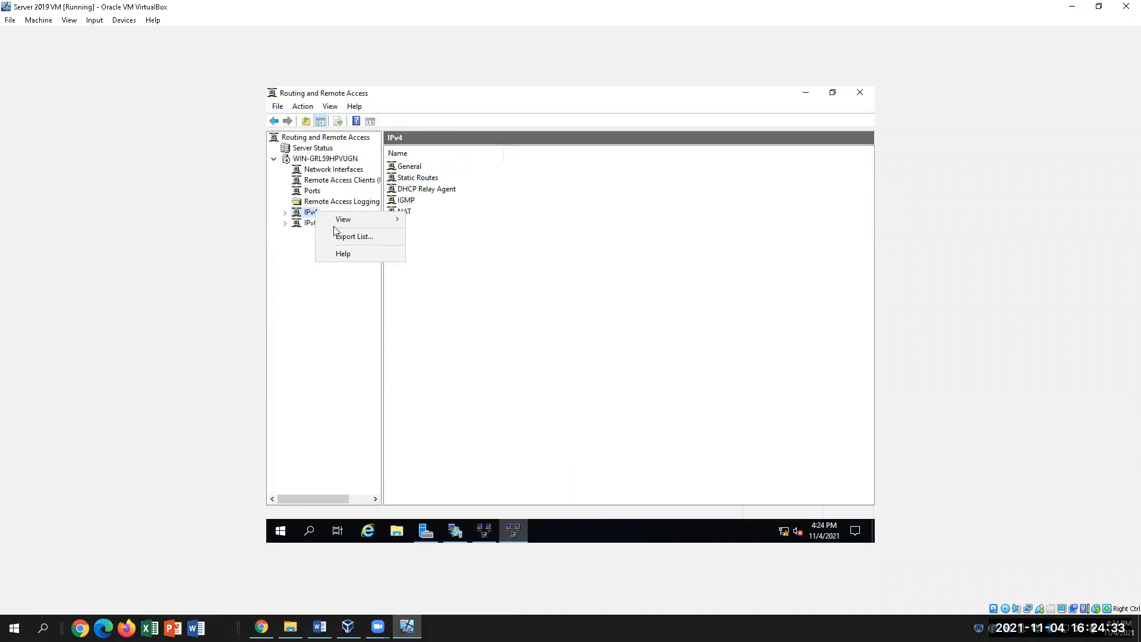
Open WIN-GRL59HPVUGN Properties from the server's context menu.
click(296, 281)
click(316, 160)
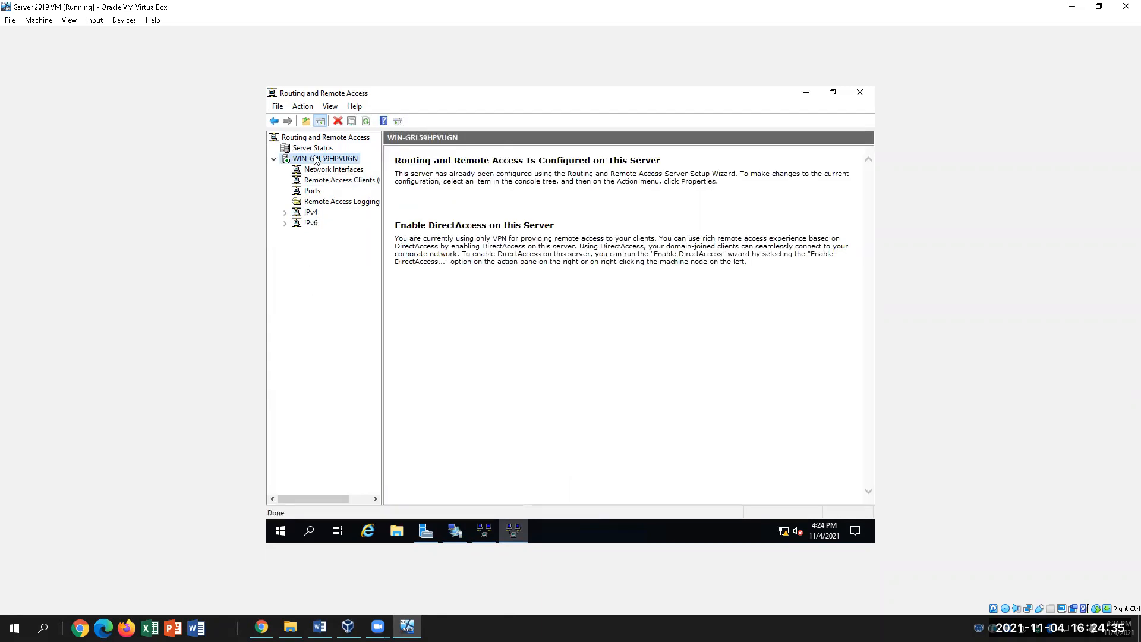
right_click(315, 160)
click(351, 270)
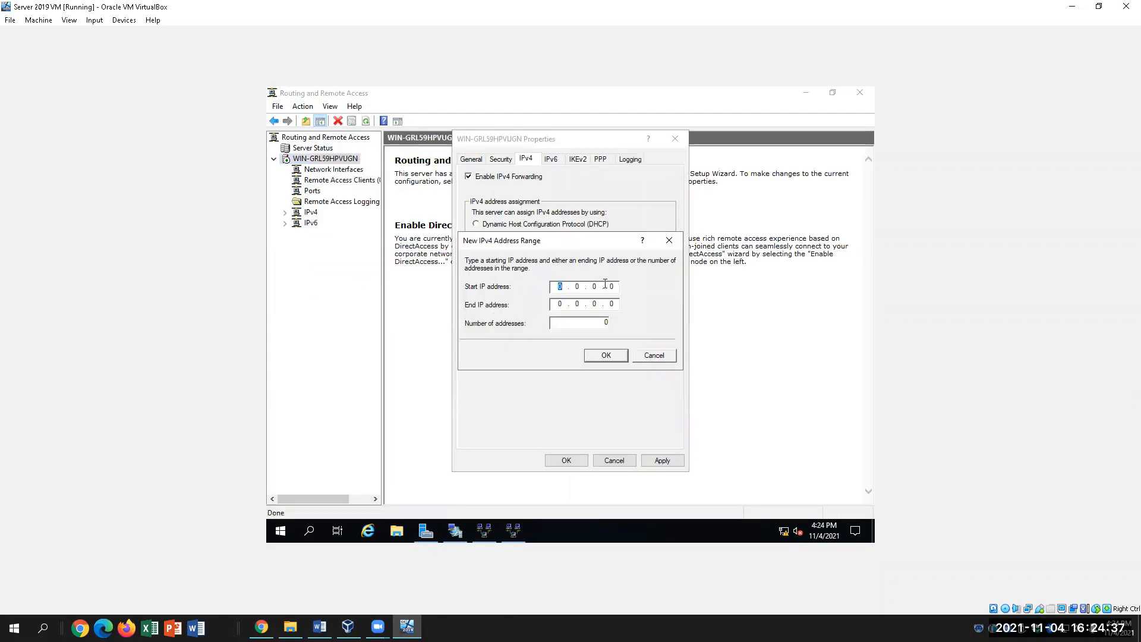
Add the static pool range 172.16.0.150 to 172.16.0.160, then return to the Word lab.
click(561, 289)
key(BackSpace)
text(172 . )
text(16)
text(150)
text(172)
text(.0)
text(.)
text(160)
click(618, 355)
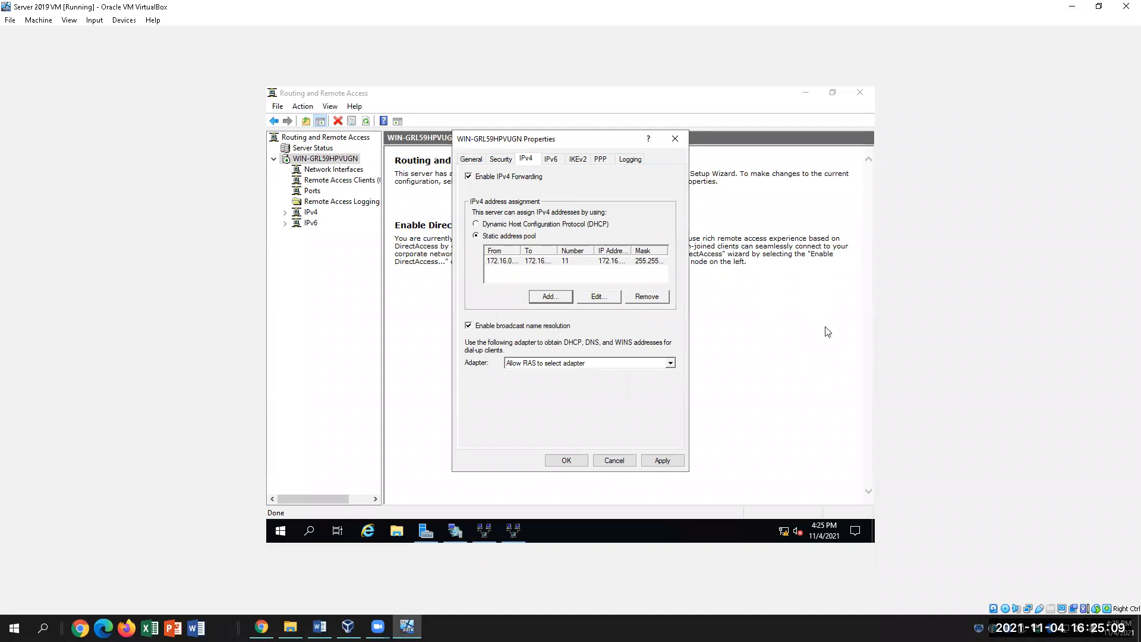
click(557, 298)
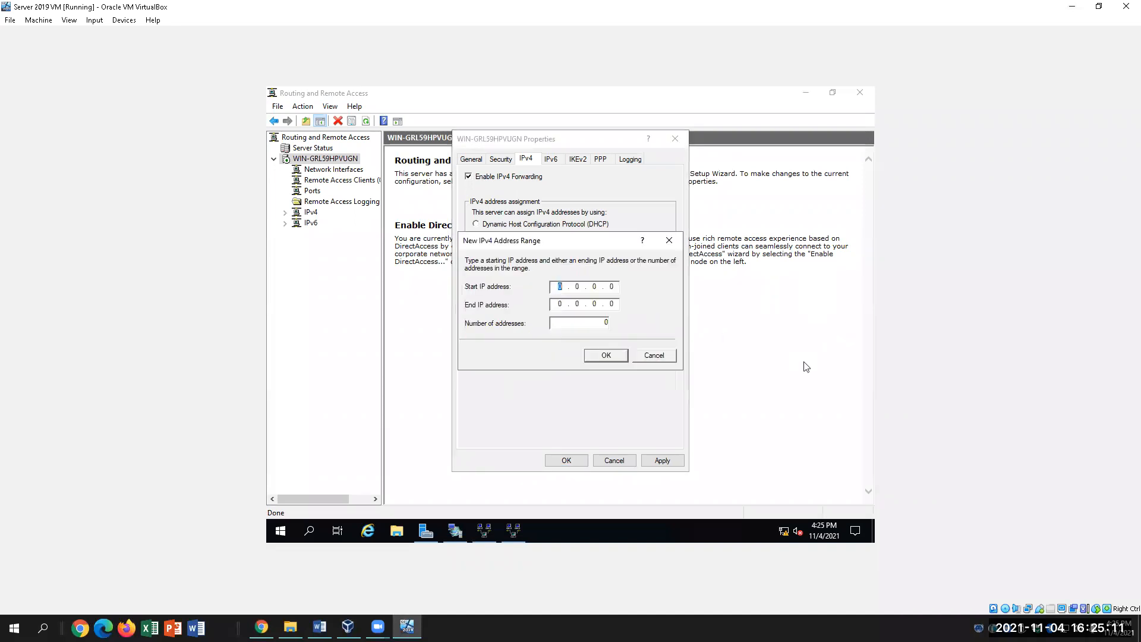
click(665, 357)
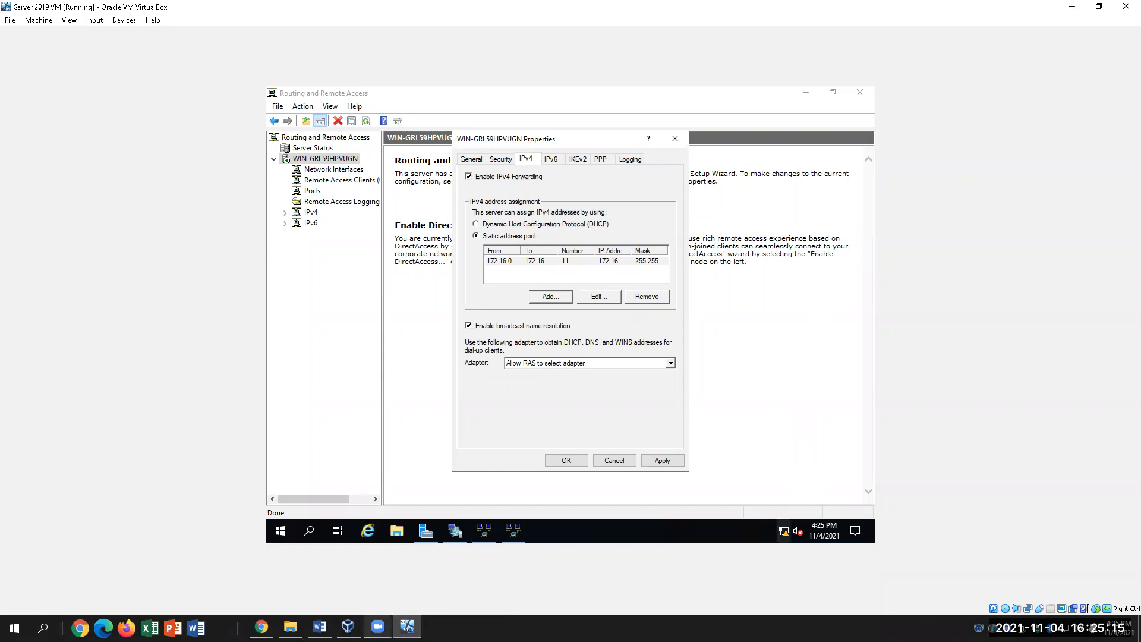
click(319, 627)
scroll(744, 560, down, 4)
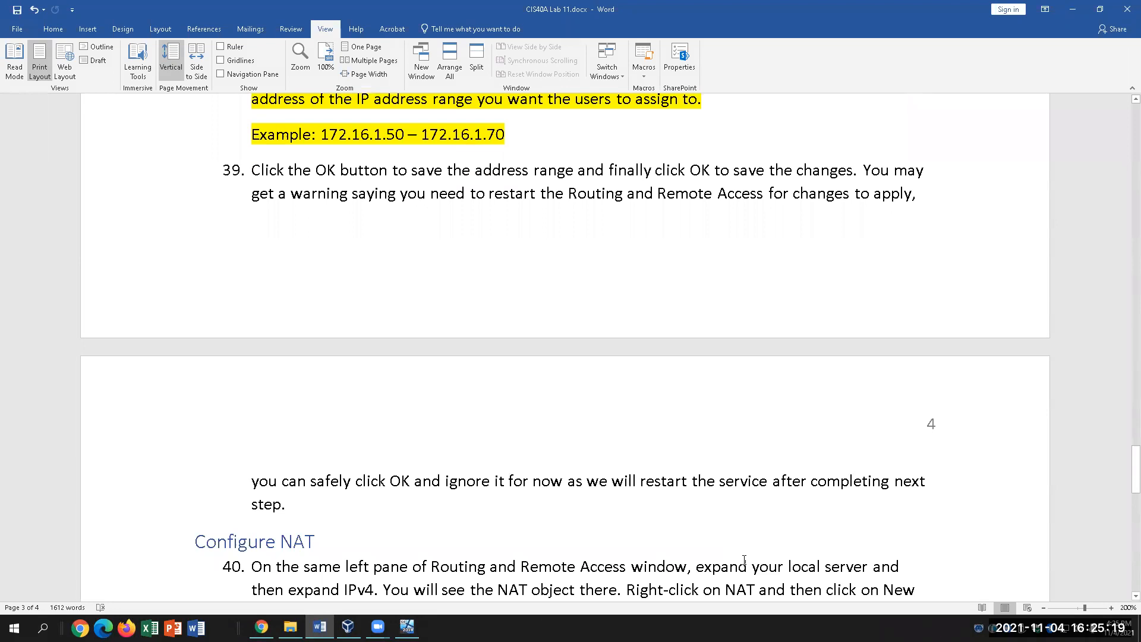
Scroll Word to the Configure NAT steps 40–45, then return to the server VM.
scroll(744, 560, down, 3)
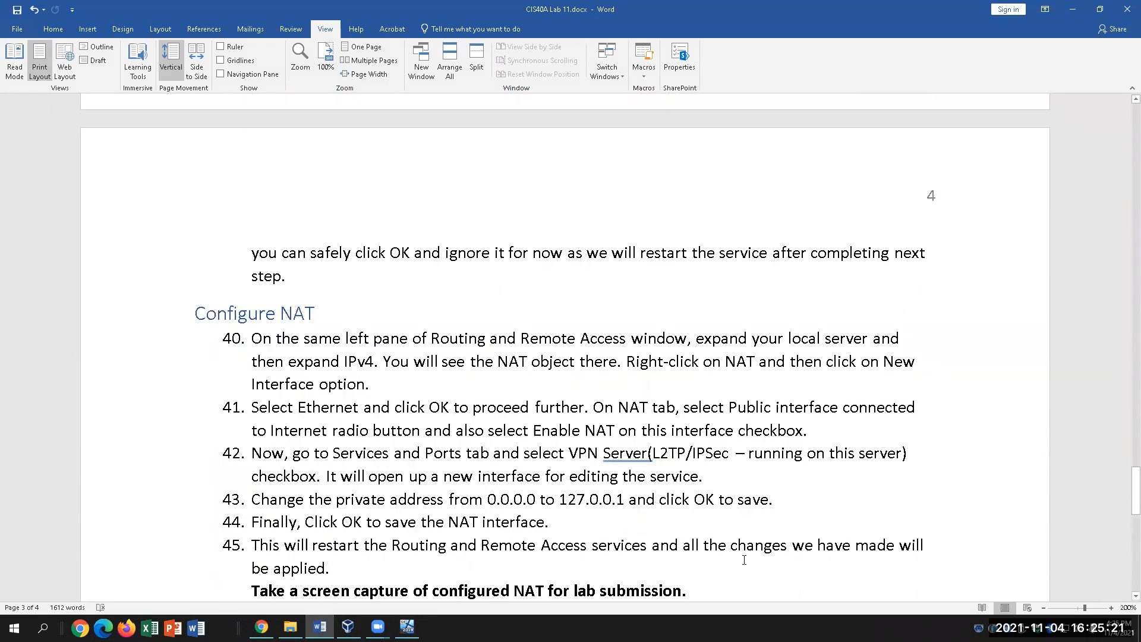
scroll(744, 560, down, 1)
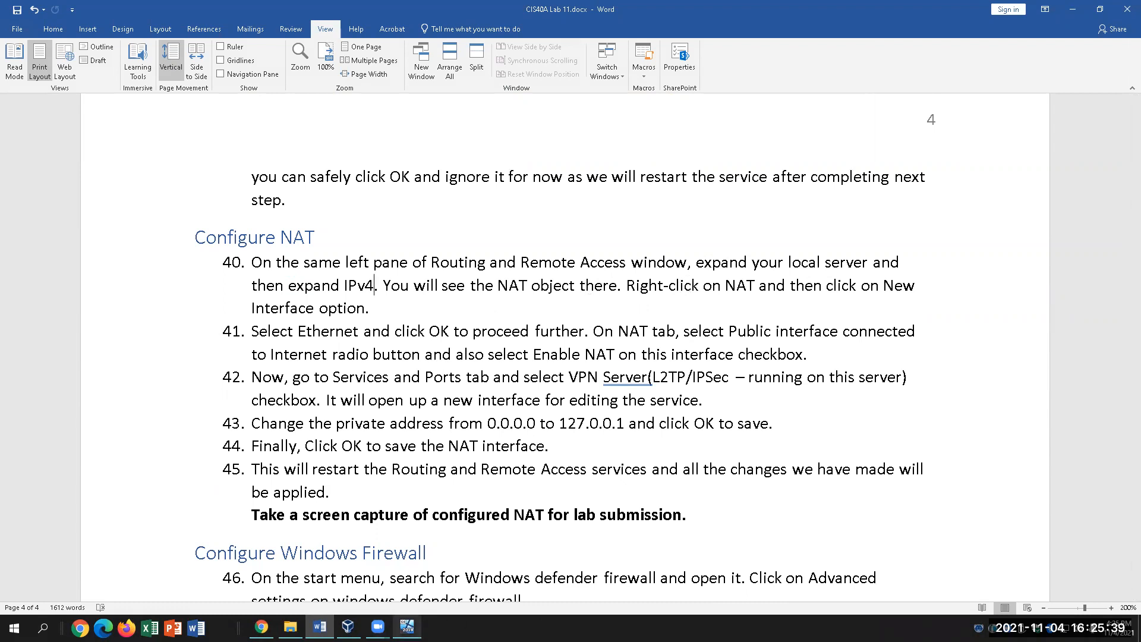
click(407, 627)
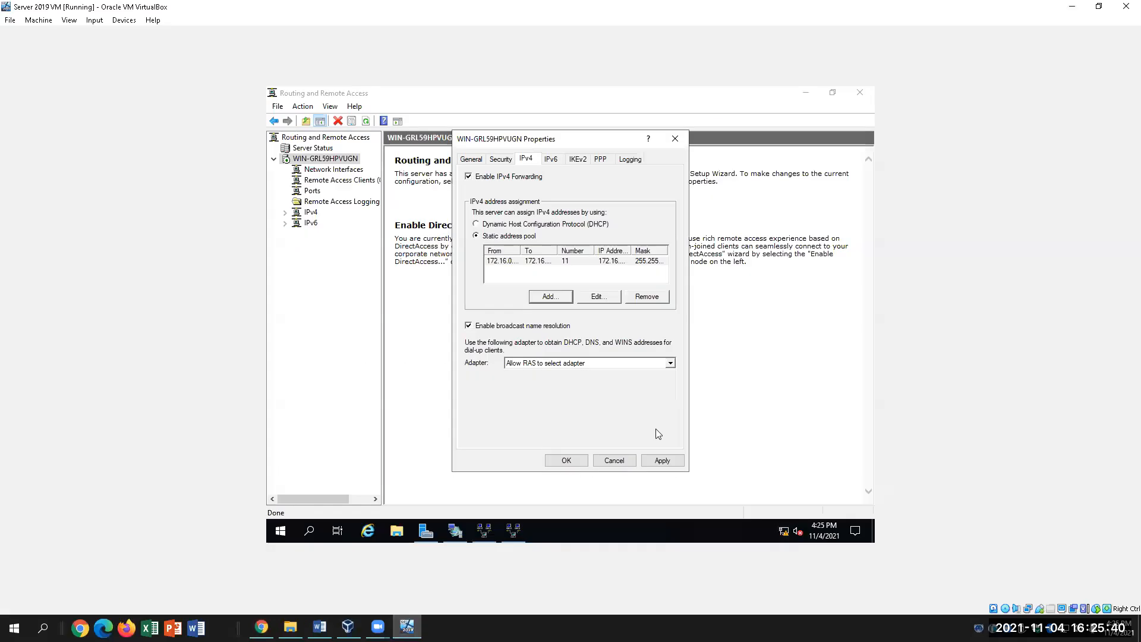
Try saving the server properties, dismissing the repeated preshared-key warnings.
click(566, 465)
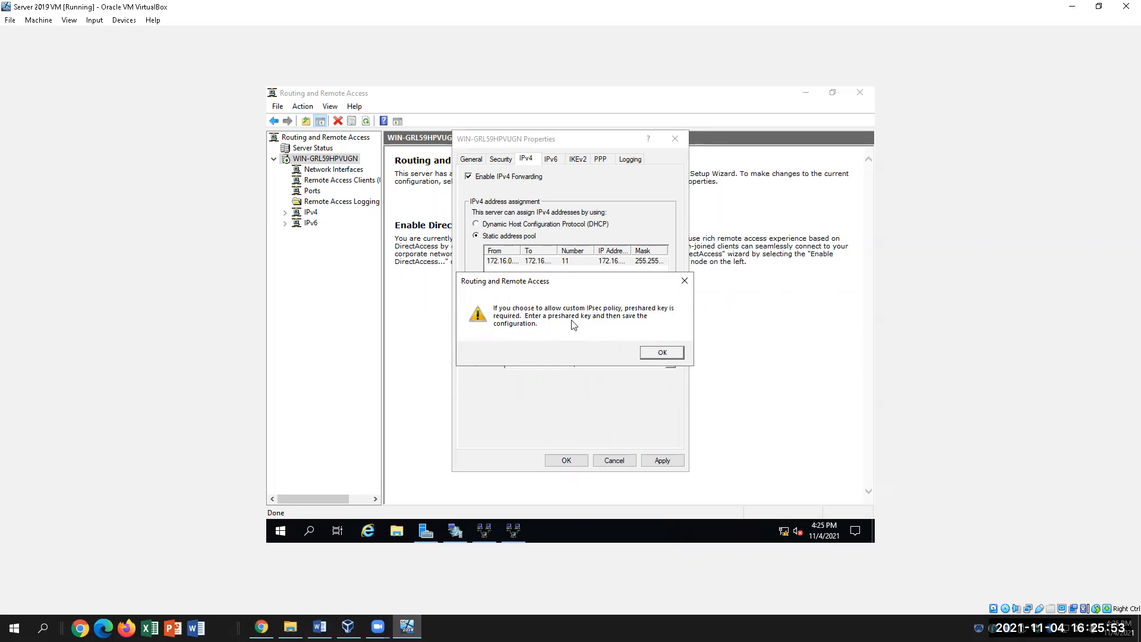
click(663, 355)
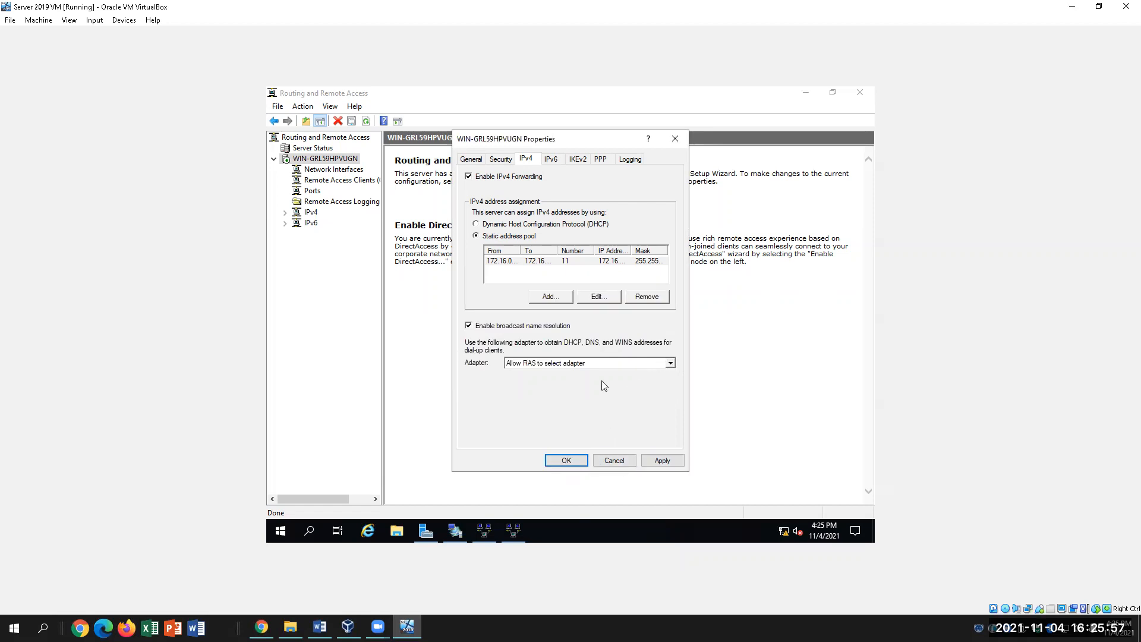
click(577, 461)
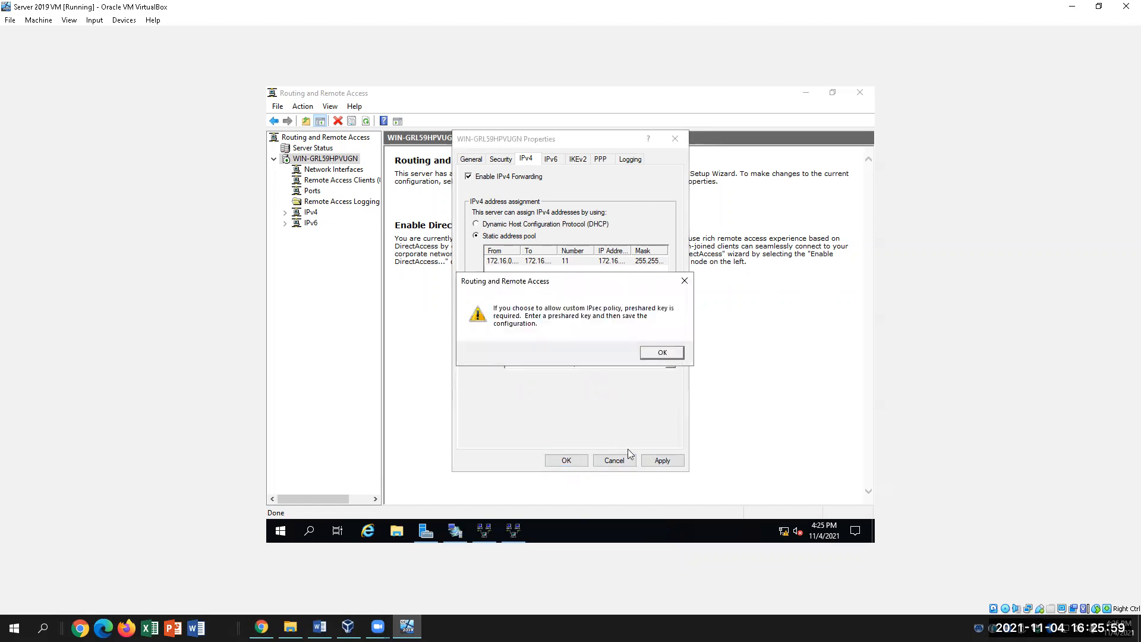
click(669, 356)
click(671, 461)
click(667, 353)
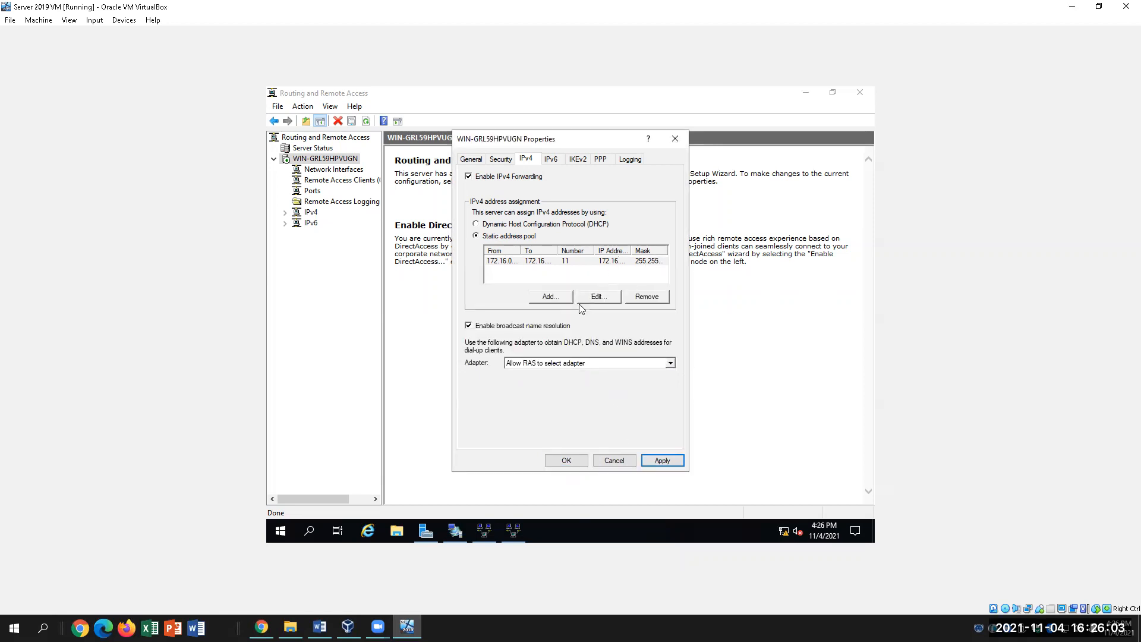
Enter the preshared key on the Security tab, apply it, and close the server properties.
click(471, 160)
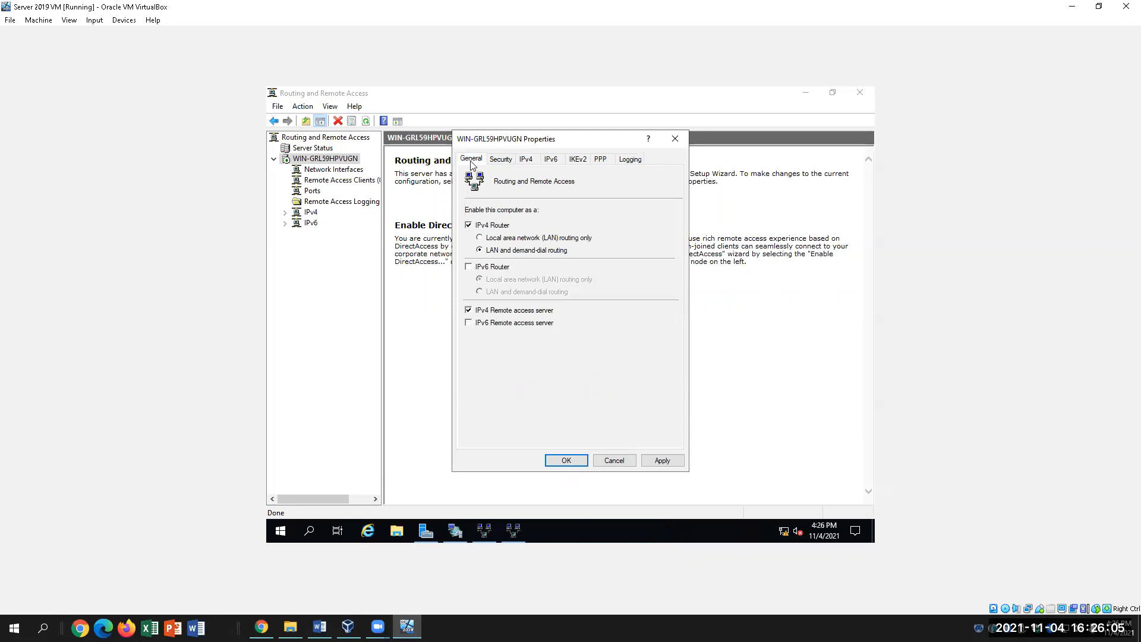
click(501, 161)
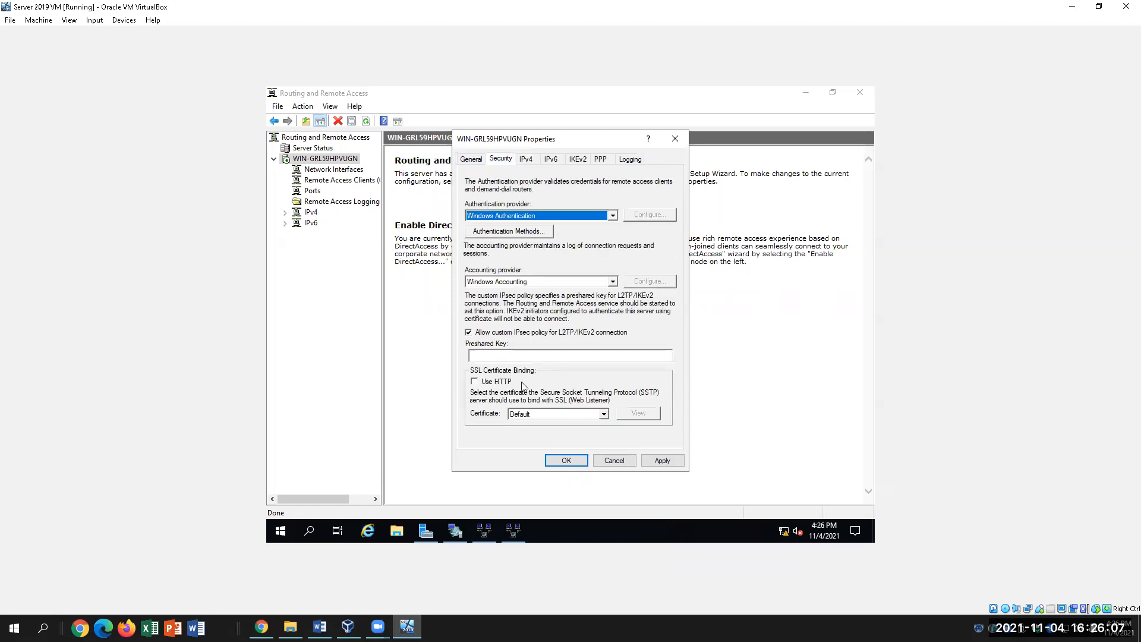
click(546, 356)
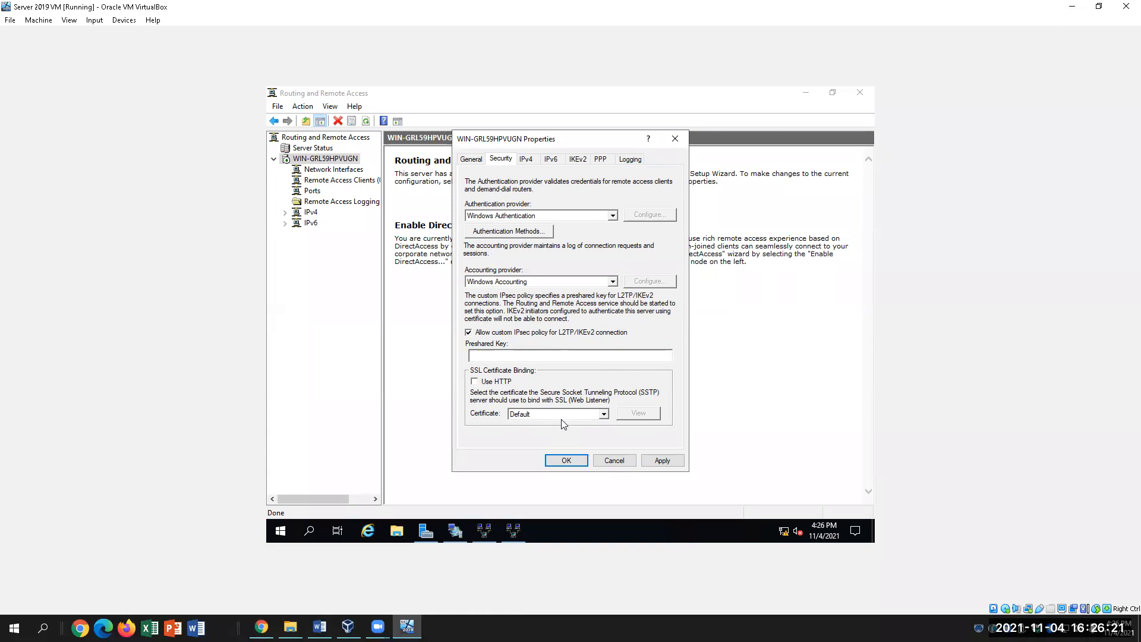
click(319, 628)
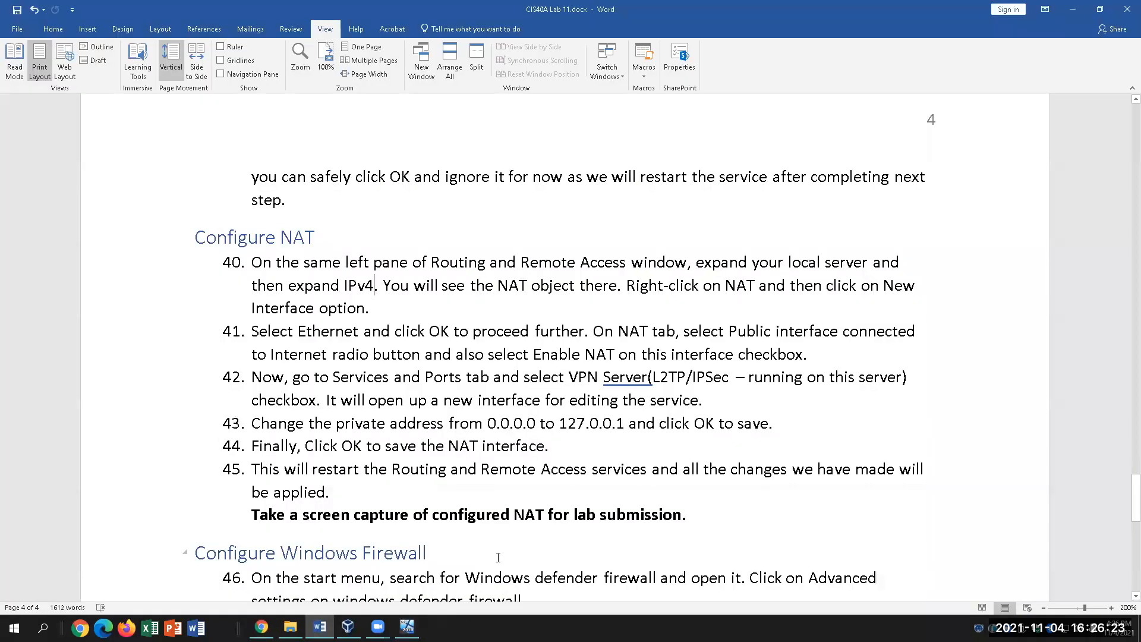
scroll(499, 557, up, 1)
scroll(498, 557, down, 1)
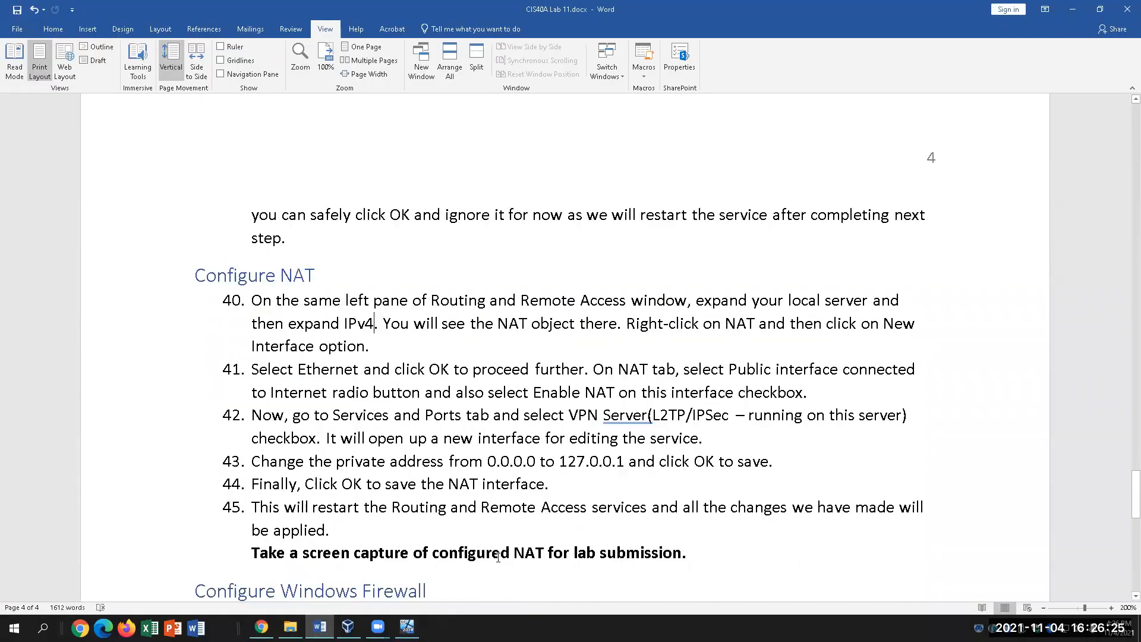
click(408, 626)
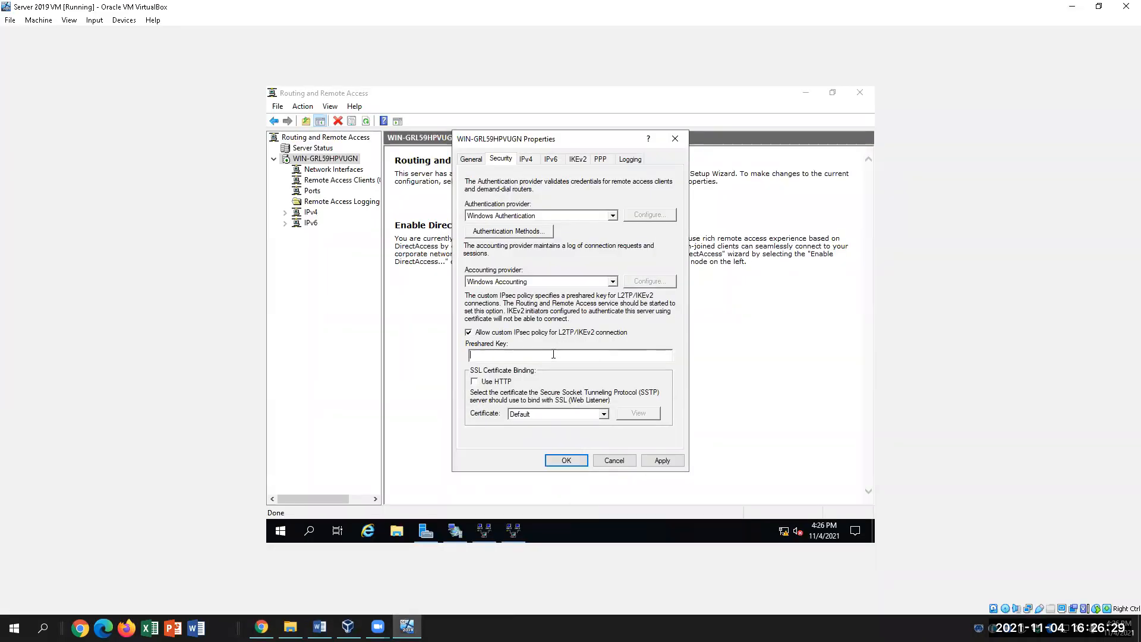
text(RM)
click(662, 461)
click(623, 354)
click(565, 461)
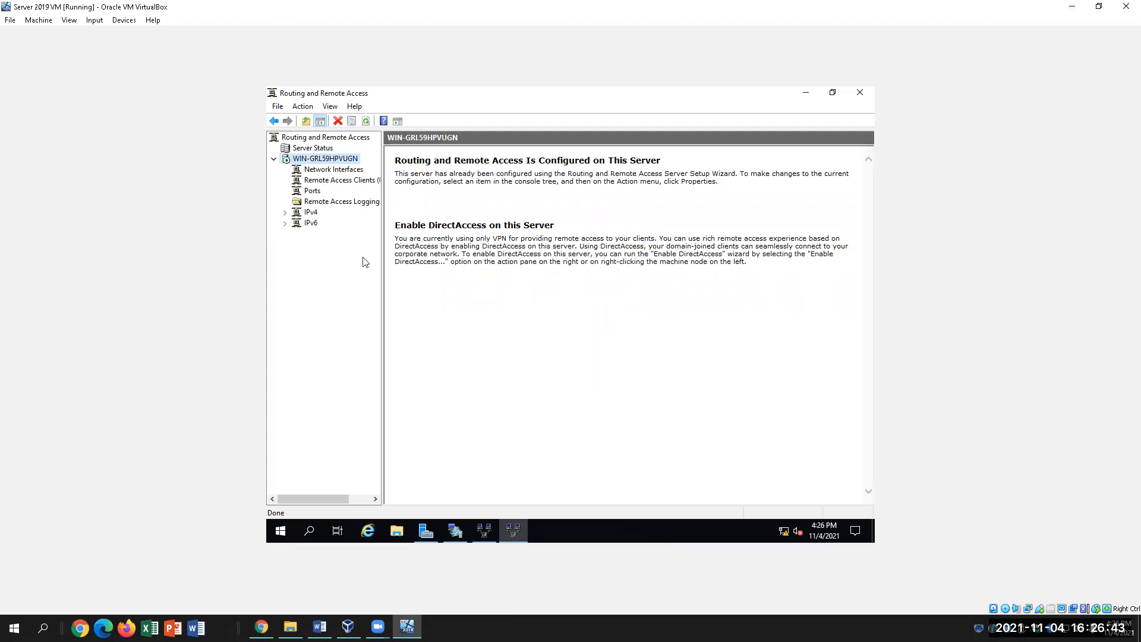
Expand IPv4 and start a New Interface under NAT.
click(285, 212)
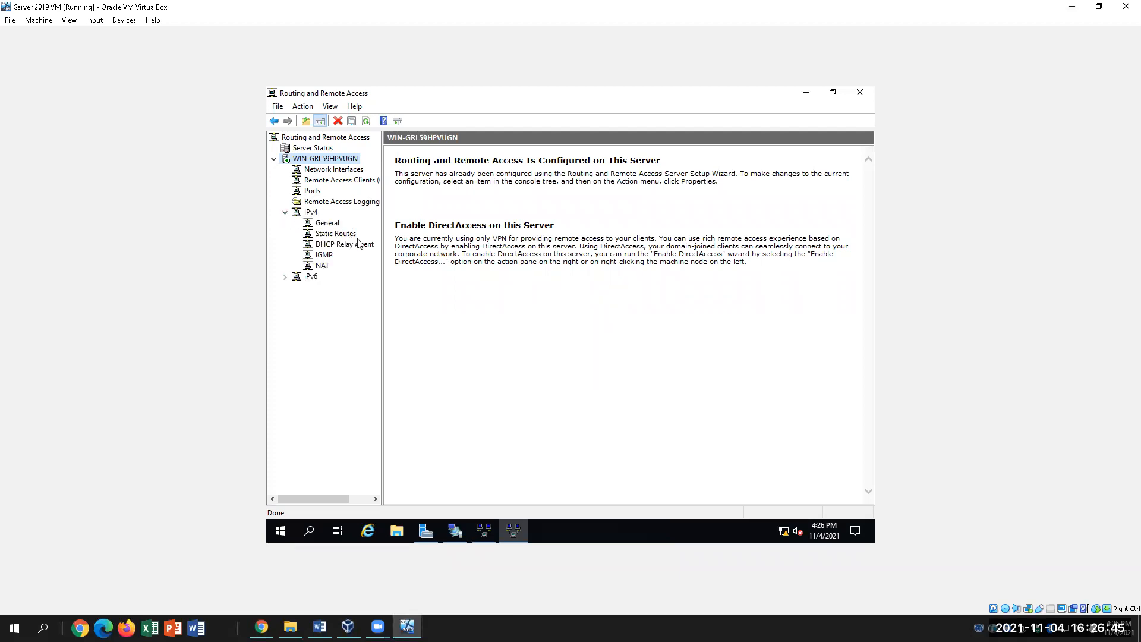
click(325, 267)
right_click(326, 270)
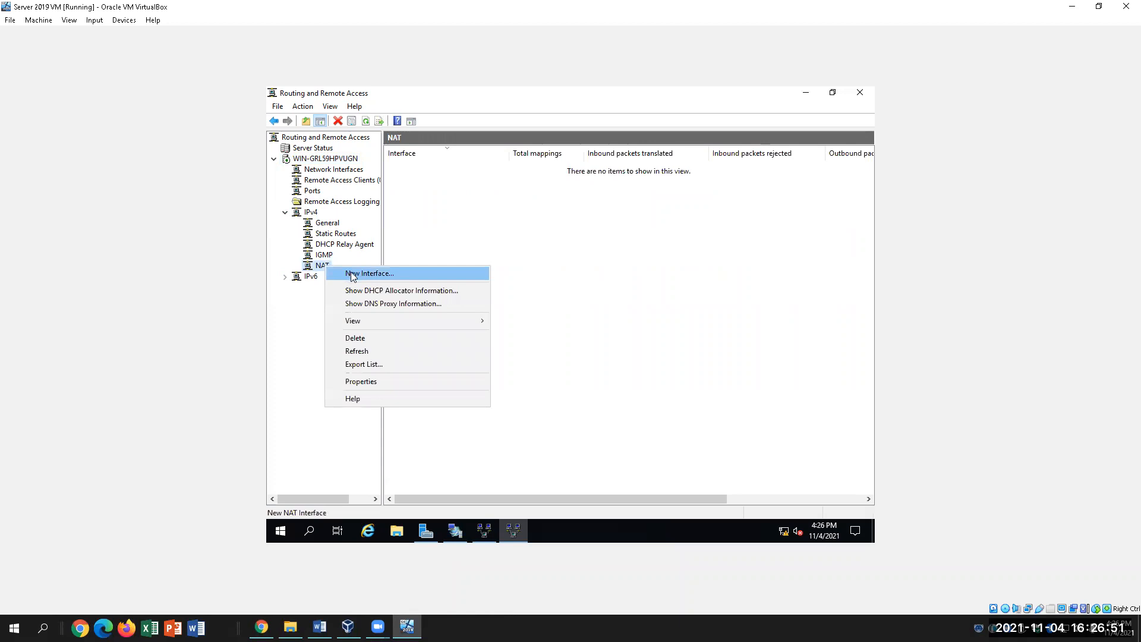
click(353, 275)
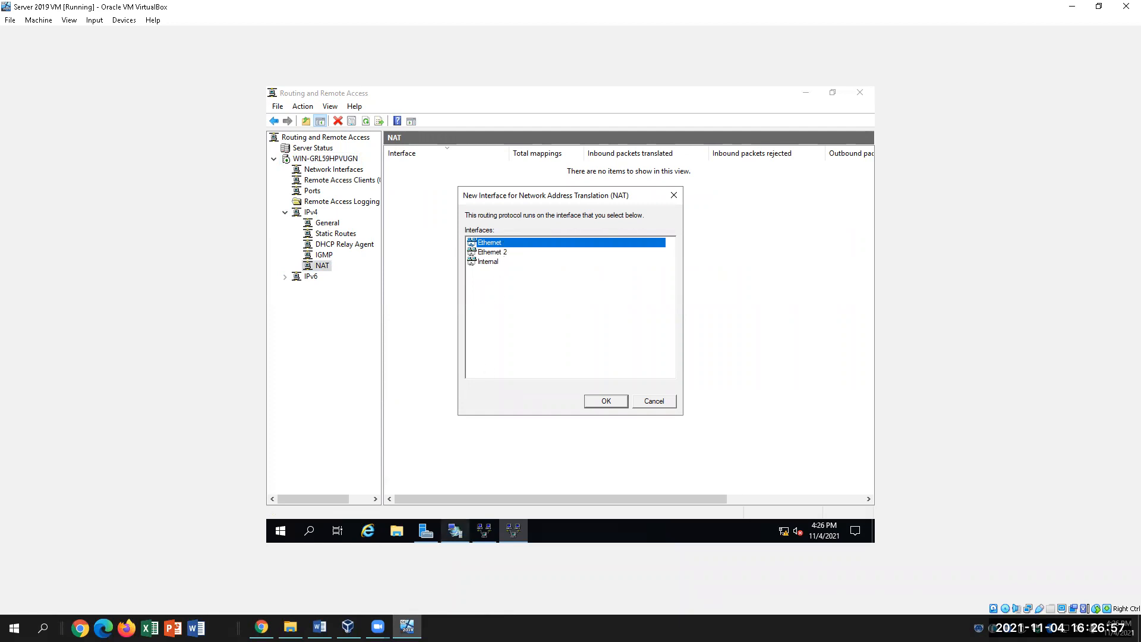
Follow lab steps 42–43 in Word, then choose Ethernet as the NAT interface.
mouse_move(319, 628)
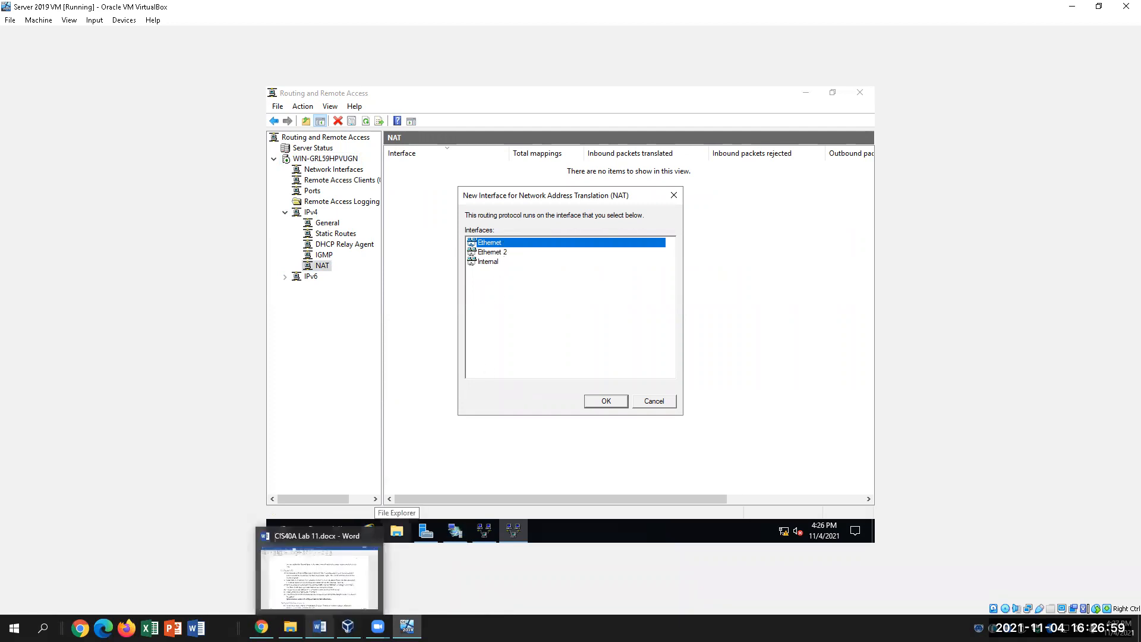
click(319, 574)
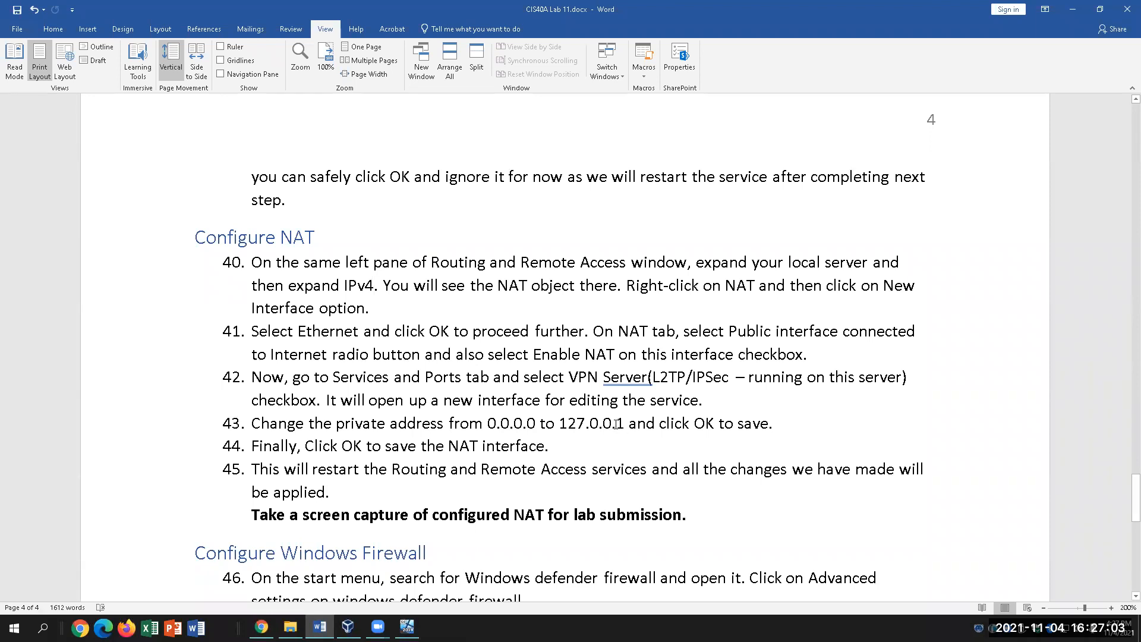
click(698, 400)
click(493, 422)
click(600, 423)
click(407, 626)
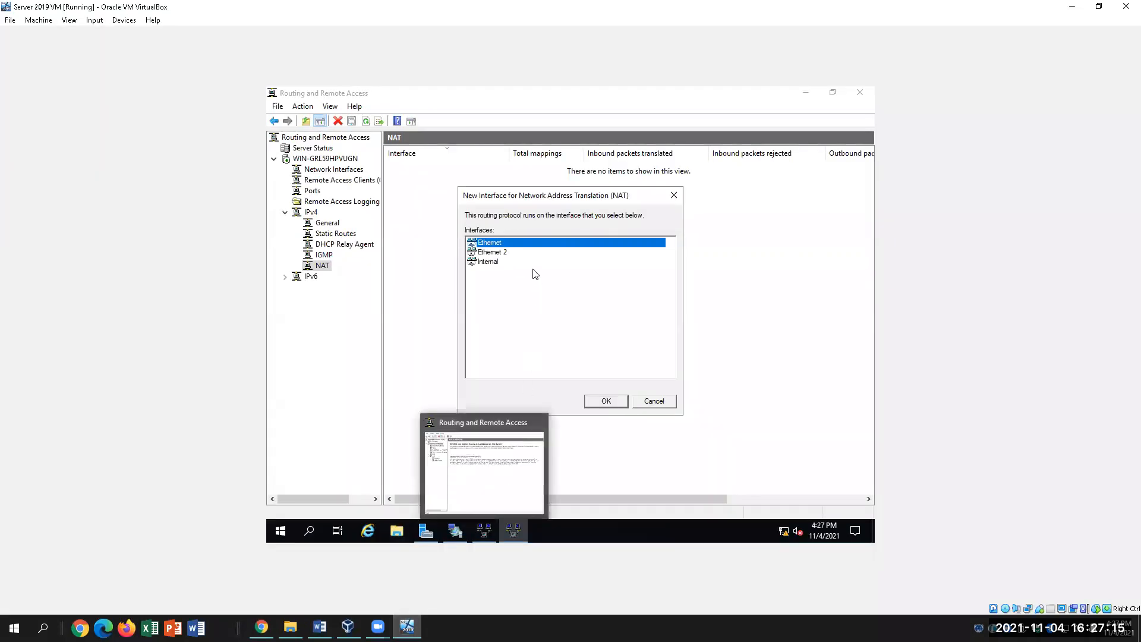
click(320, 627)
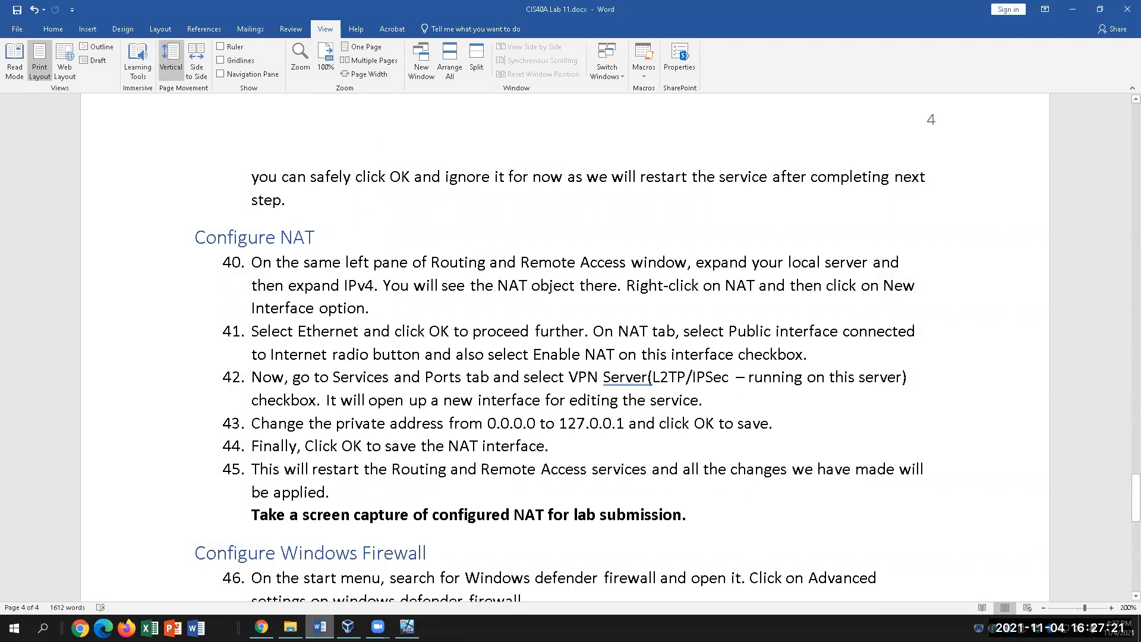
click(407, 627)
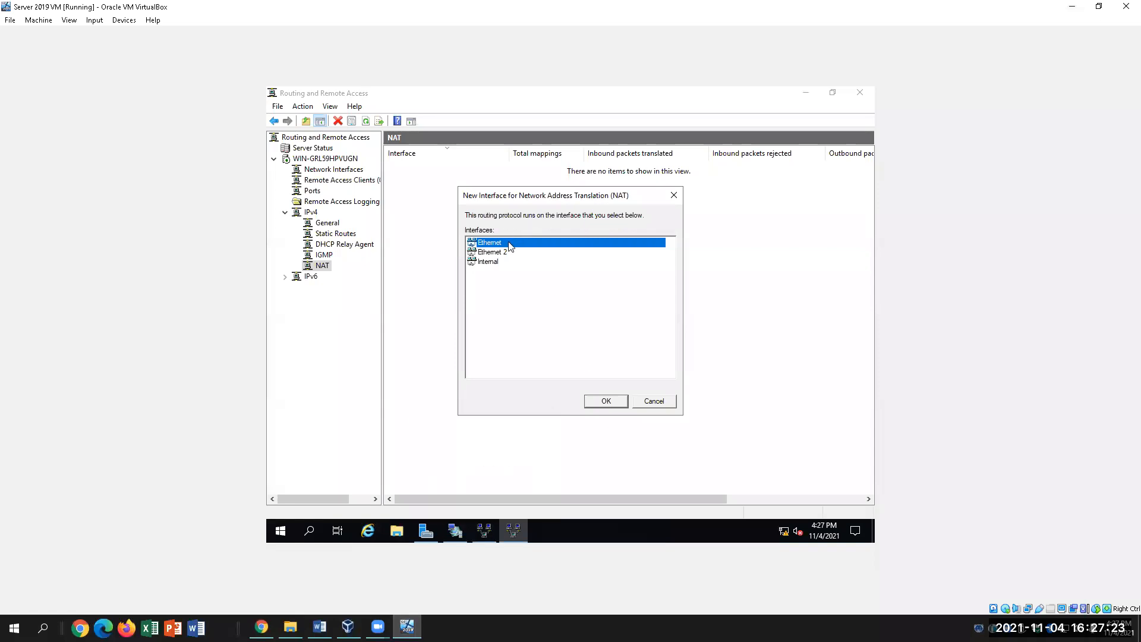
double_click(510, 246)
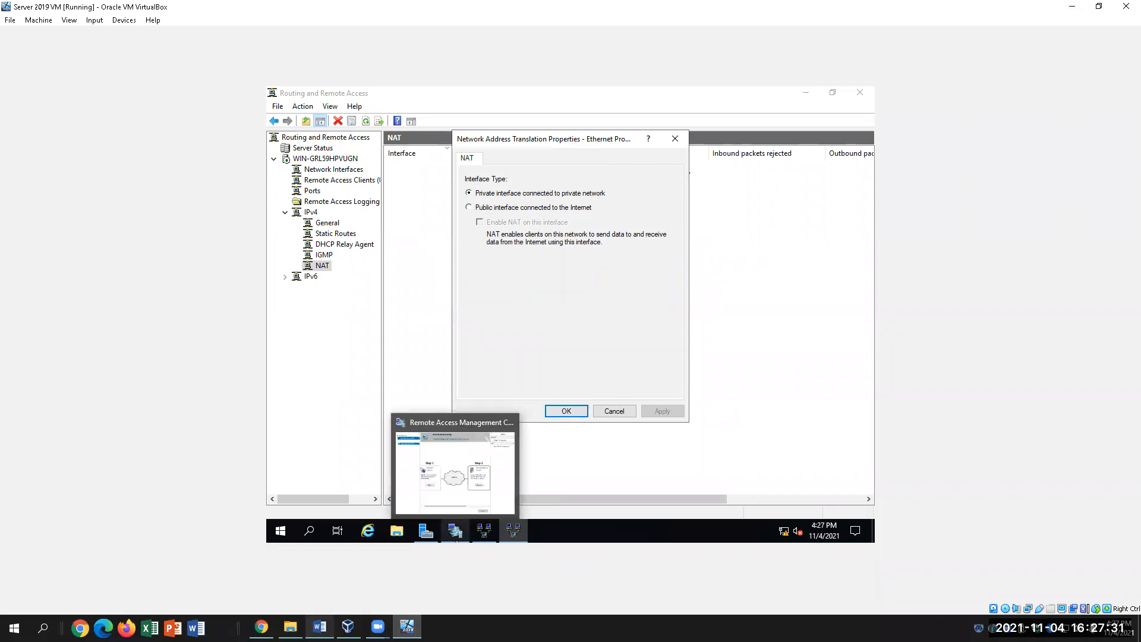
Confirm Ethernet as a NAT interface, keeping its default settings.
click(320, 627)
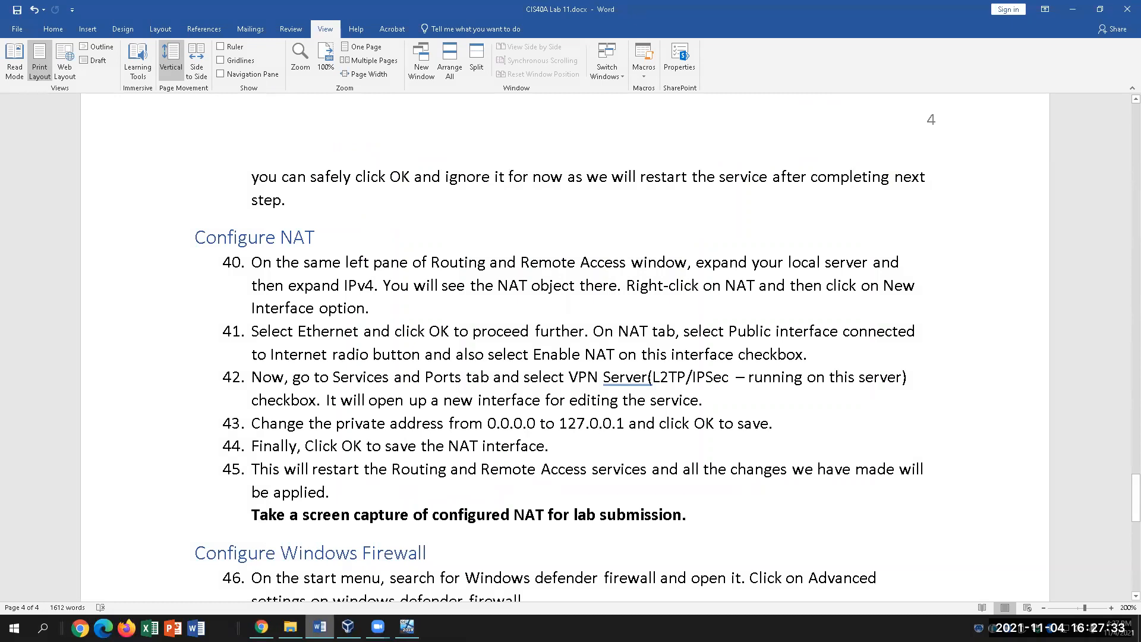
click(407, 627)
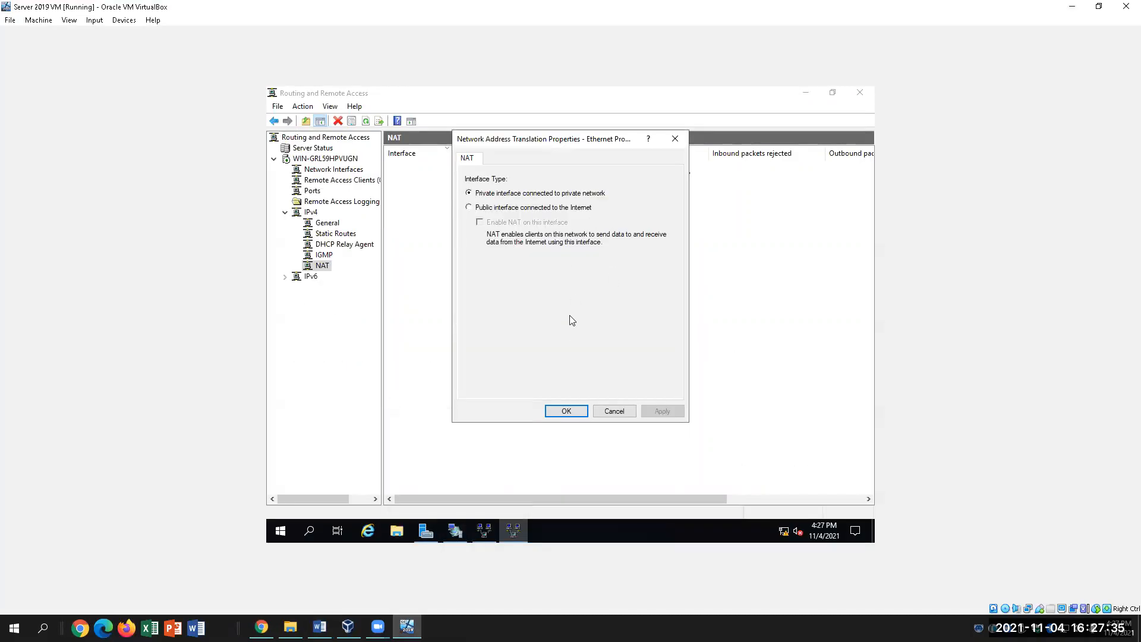
click(564, 411)
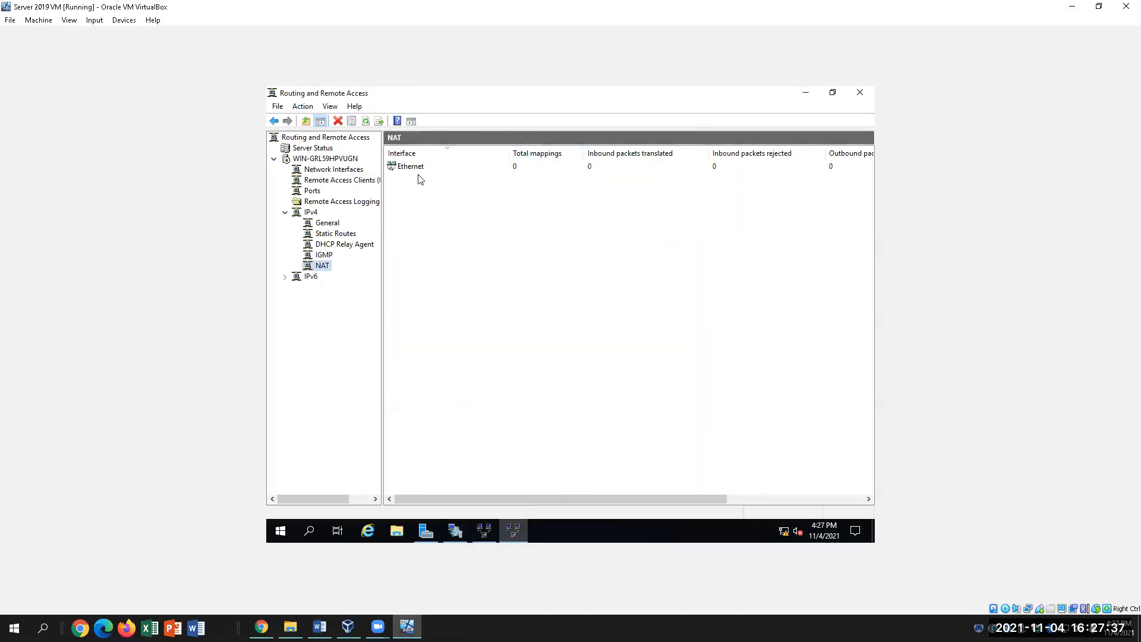
Review the Ethernet interface and overall NAT properties, closing both without changes.
right_click(419, 167)
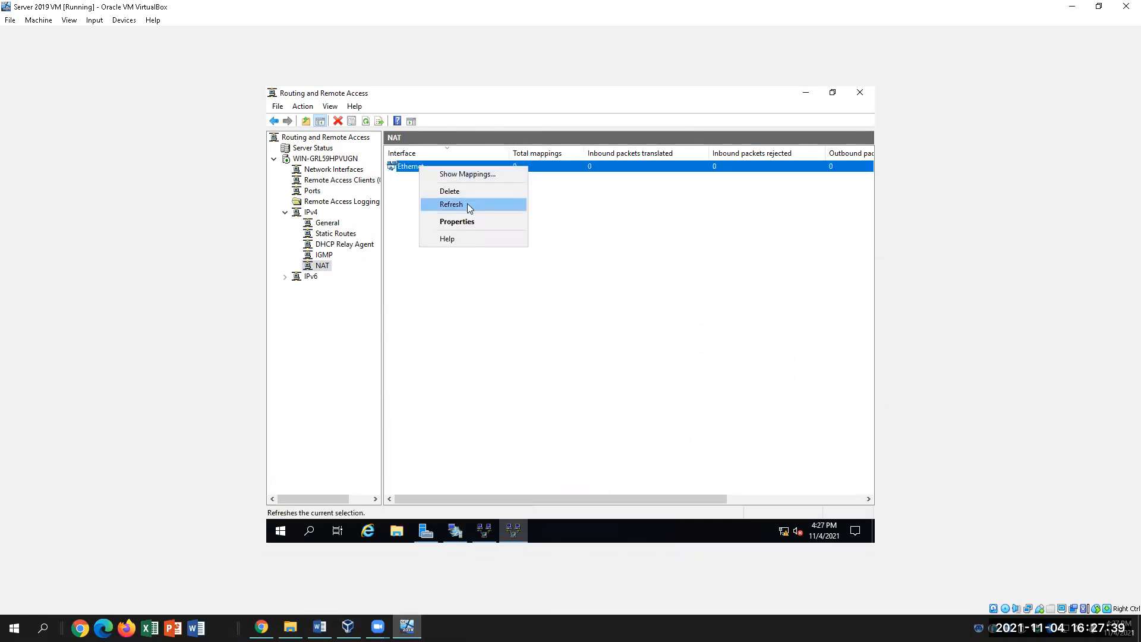
click(474, 223)
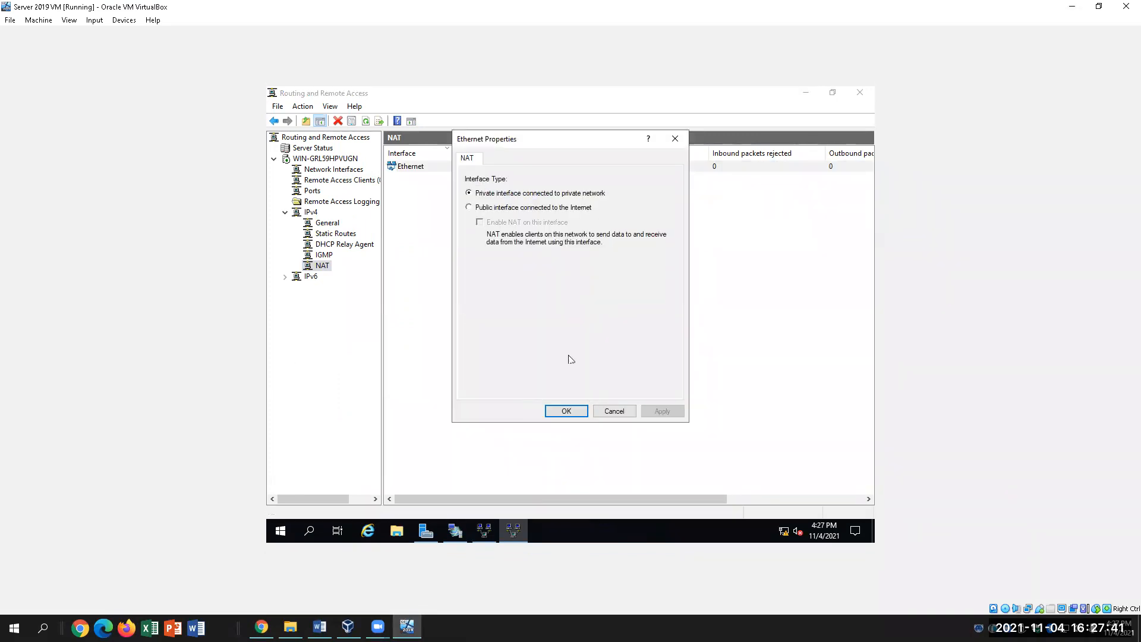
click(615, 412)
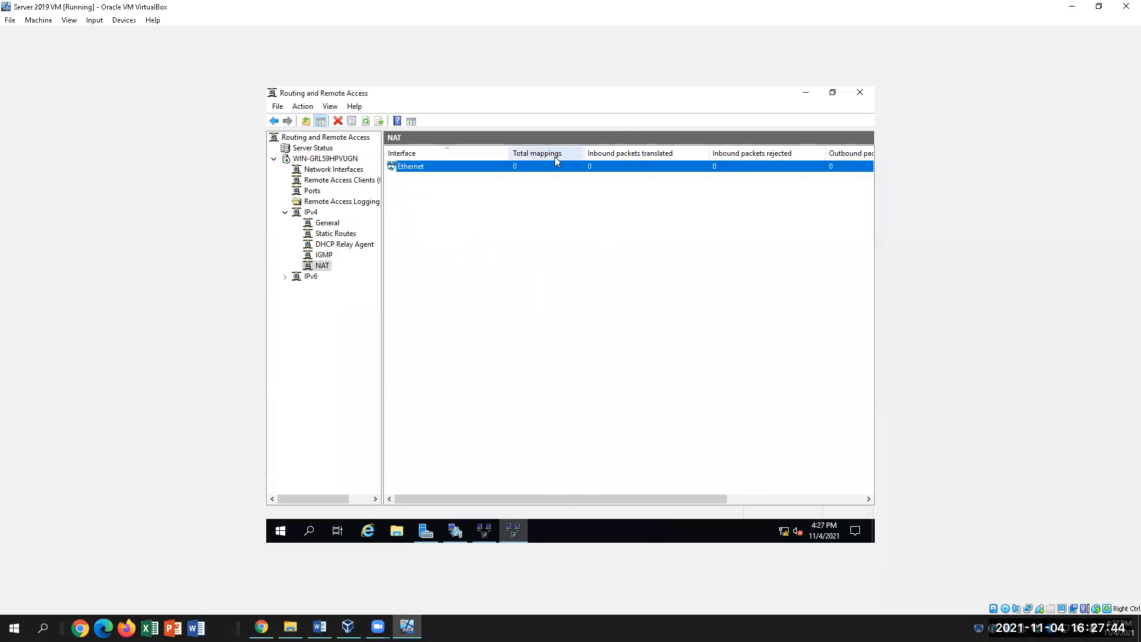
right_click(441, 169)
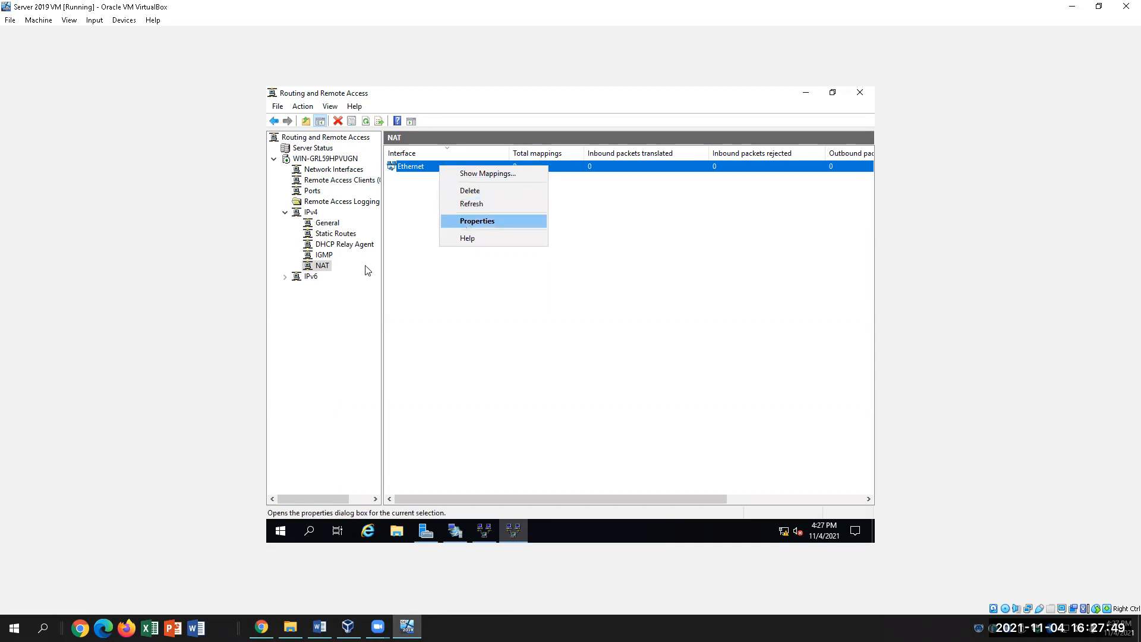
right_click(326, 267)
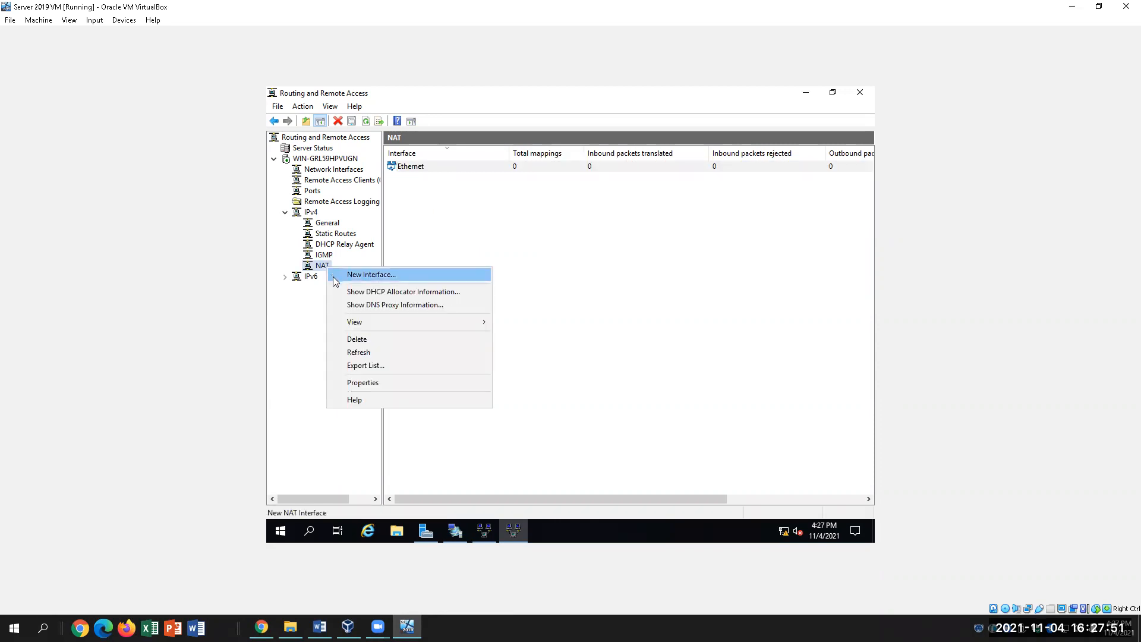
click(376, 387)
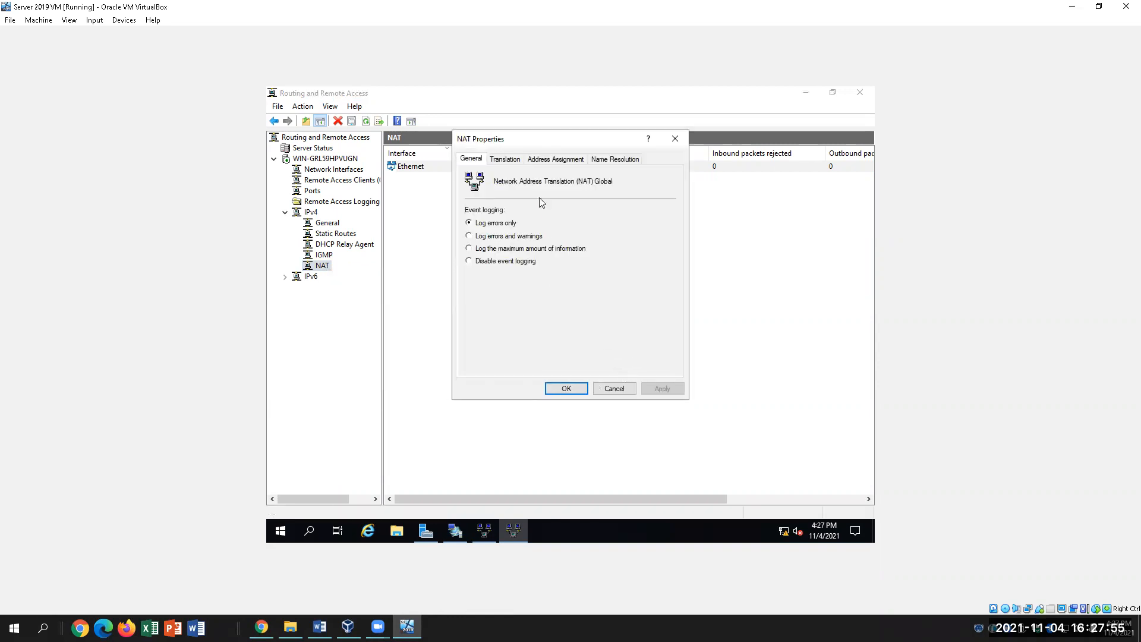
click(675, 139)
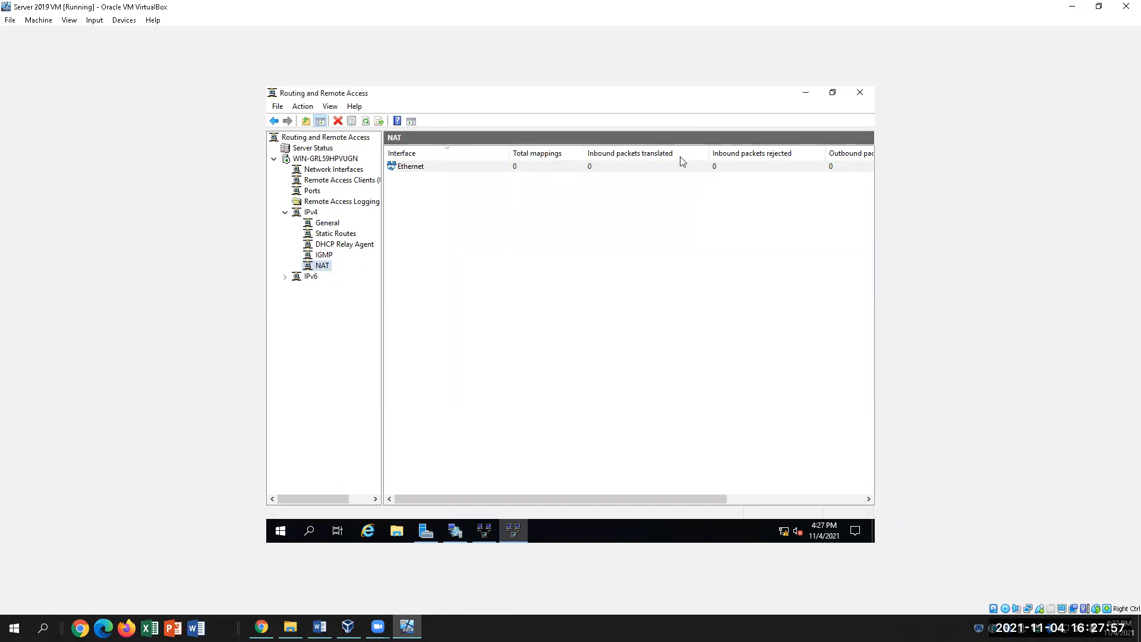
click(670, 398)
right_click(325, 271)
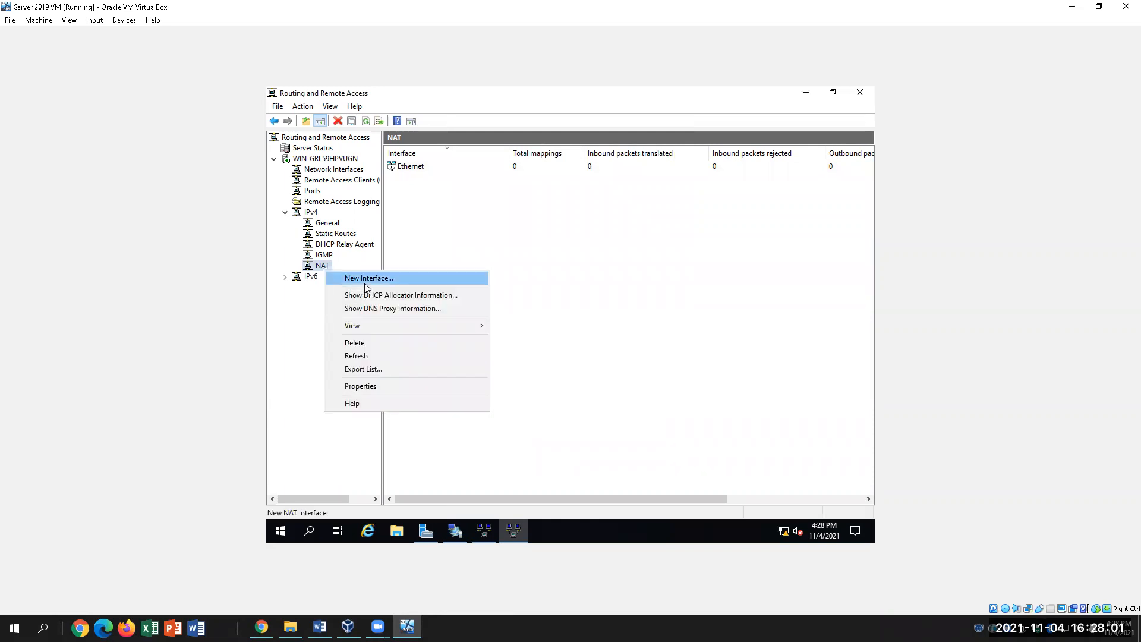
click(552, 239)
right_click(326, 271)
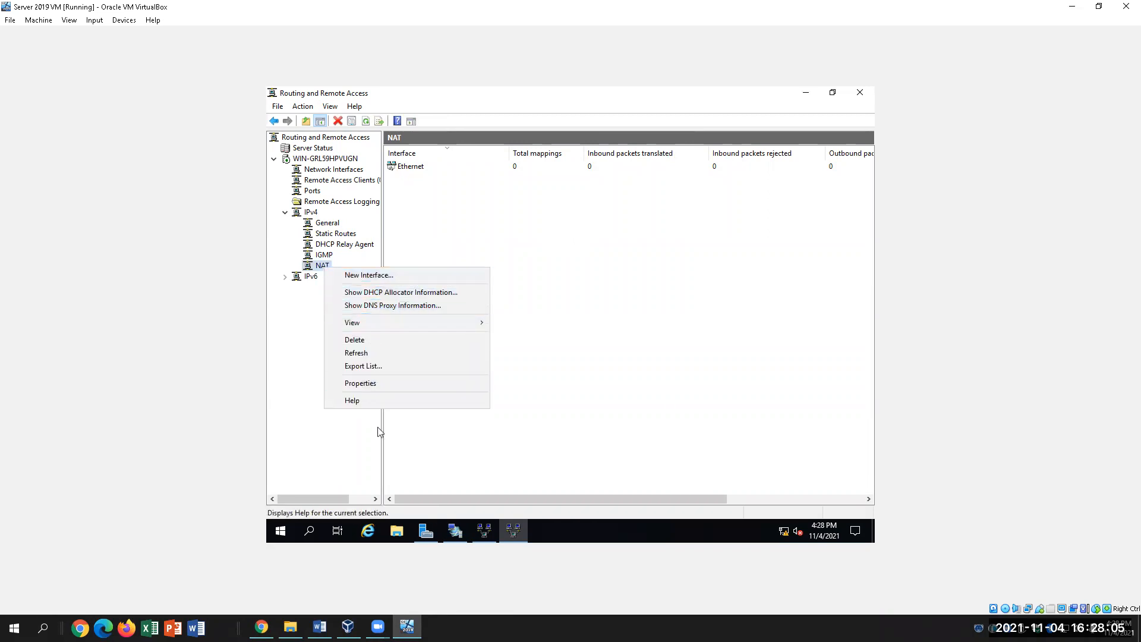
click(384, 383)
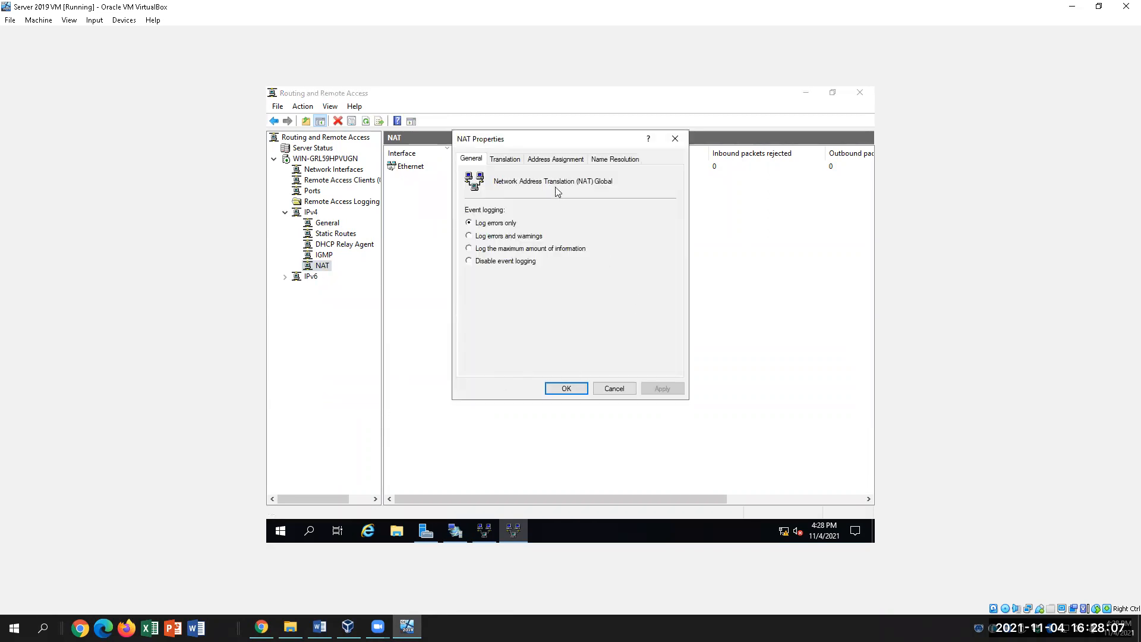
click(555, 160)
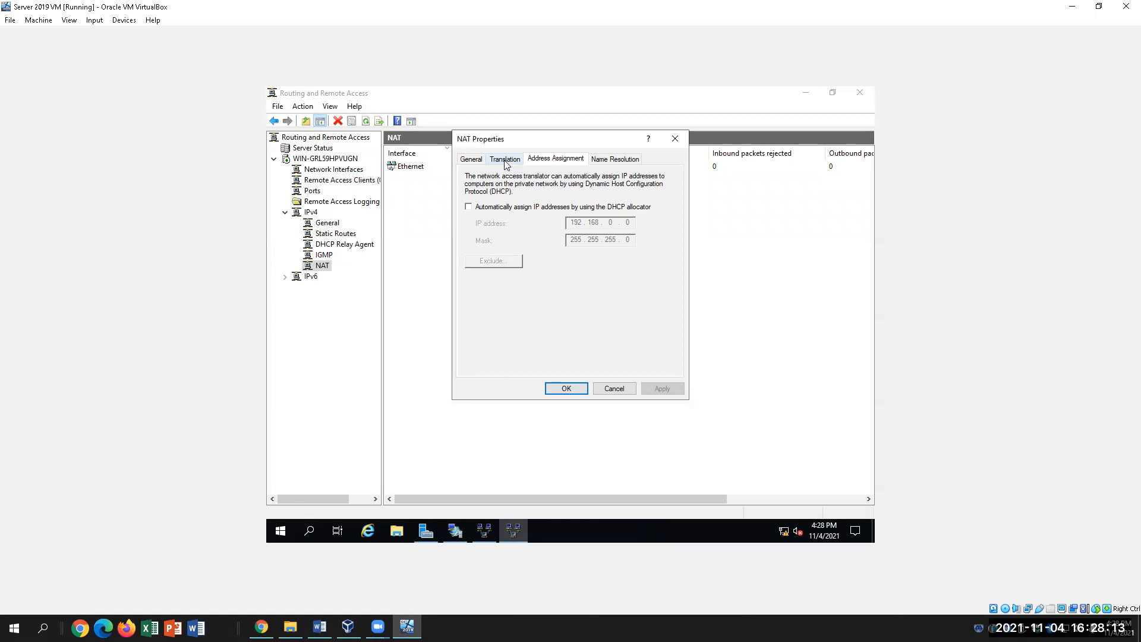
click(675, 138)
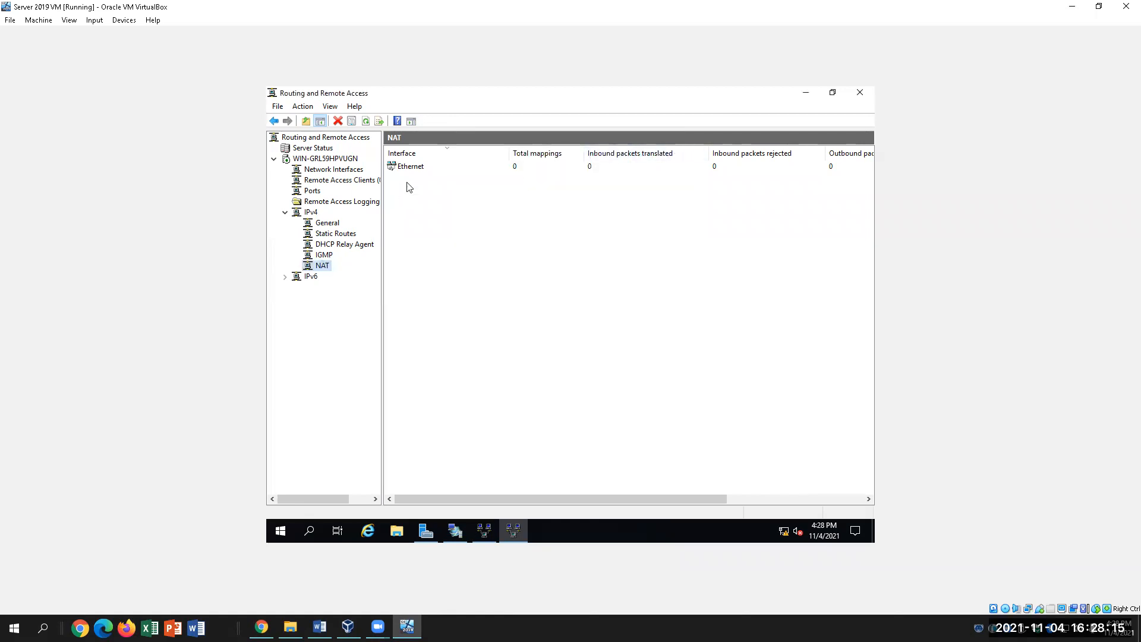
right_click(421, 167)
click(443, 221)
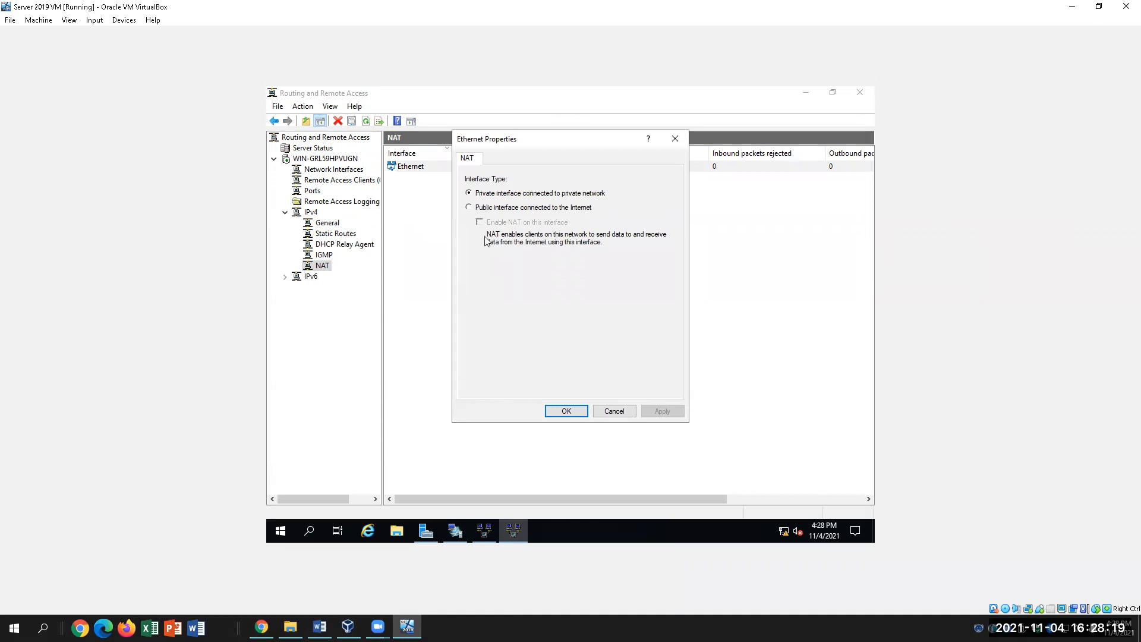
click(565, 411)
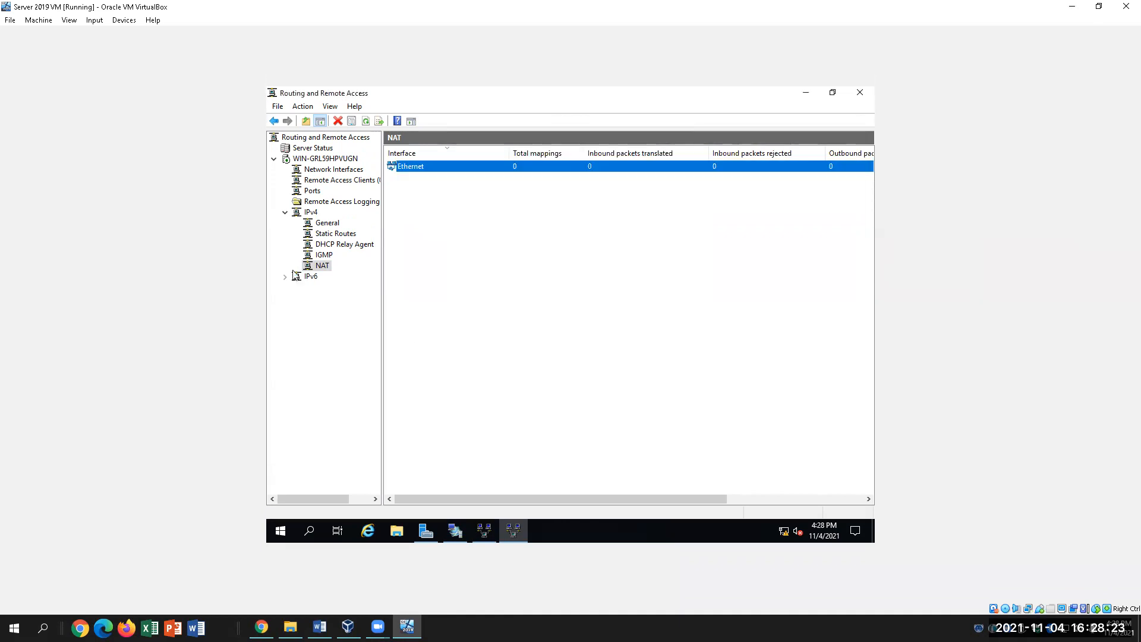
Open the NAT properties, review the Translation, Address Assignment and Name Resolution tabs, and close without changes.
right_click(322, 267)
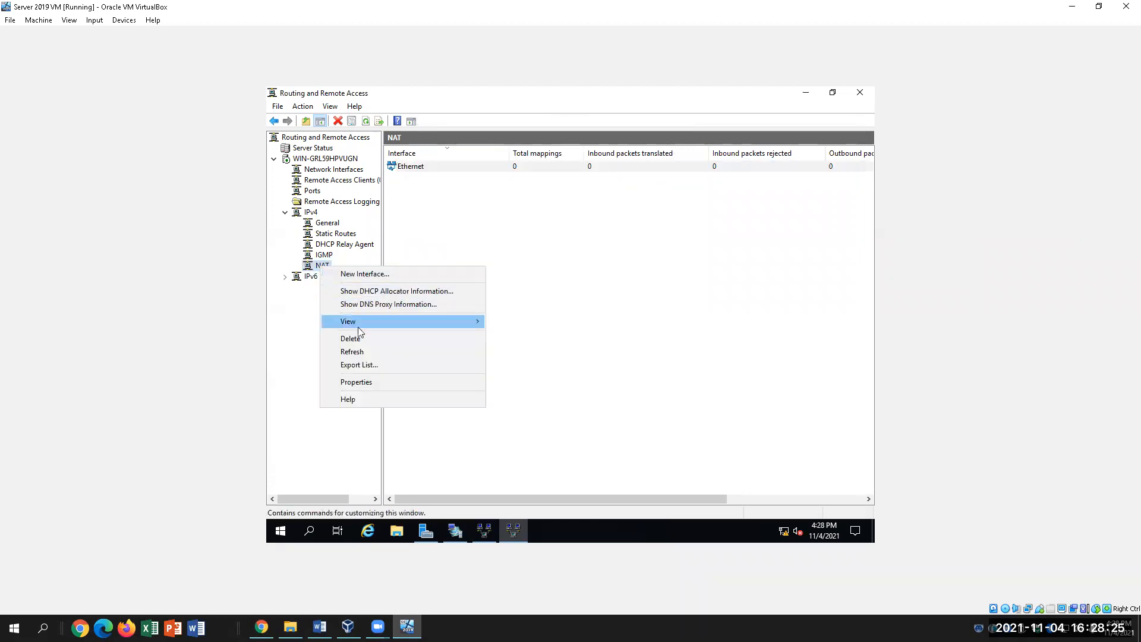
click(352, 382)
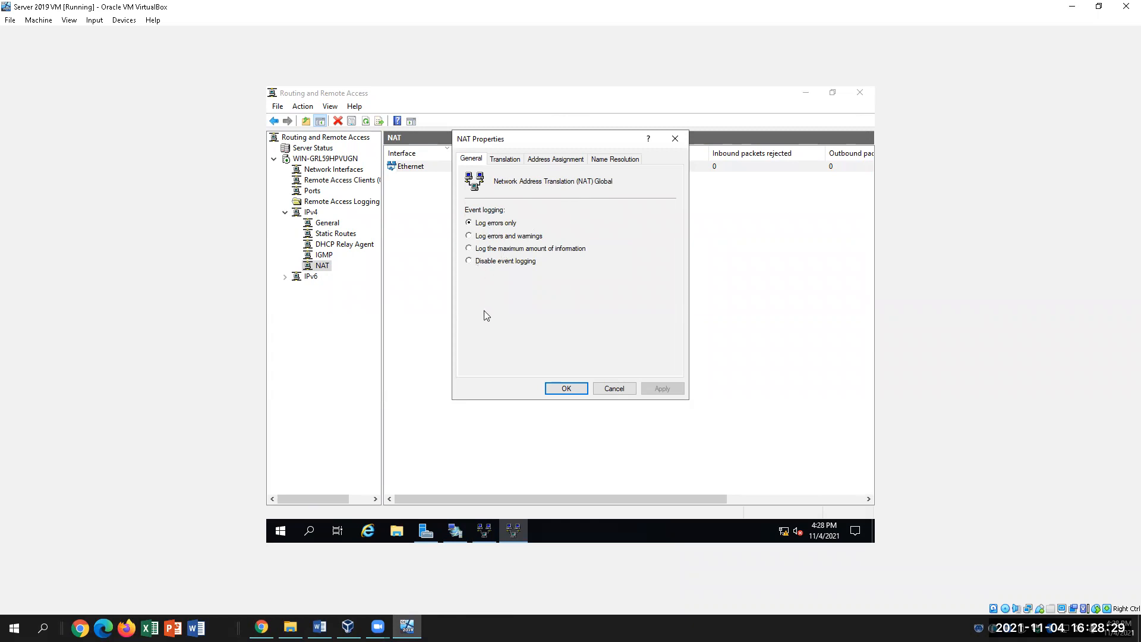
click(505, 160)
click(542, 160)
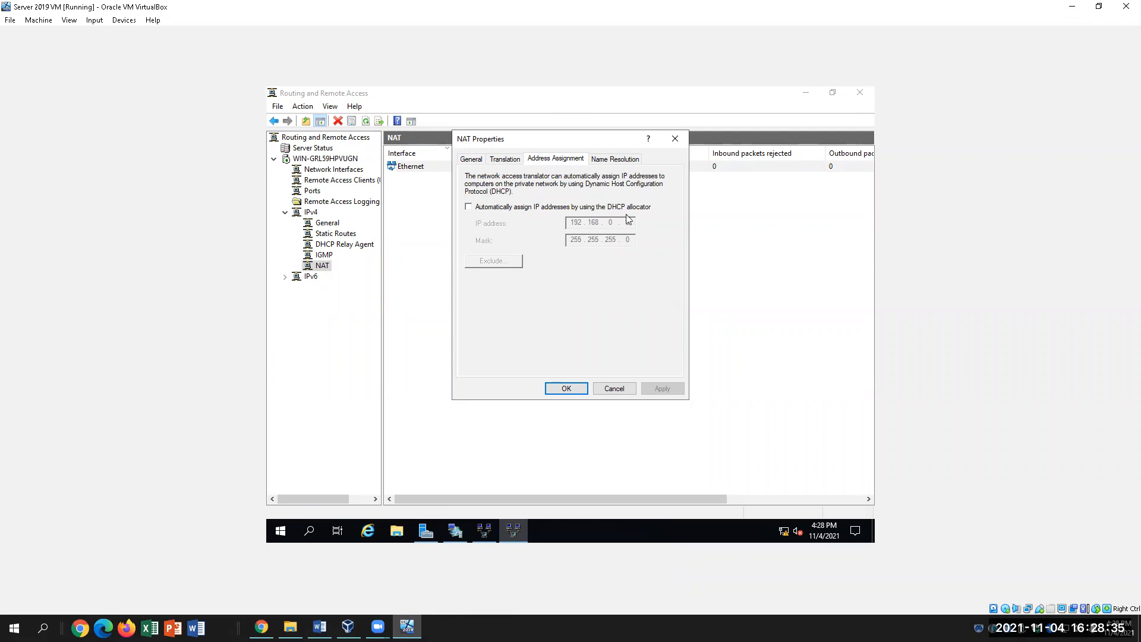
click(618, 161)
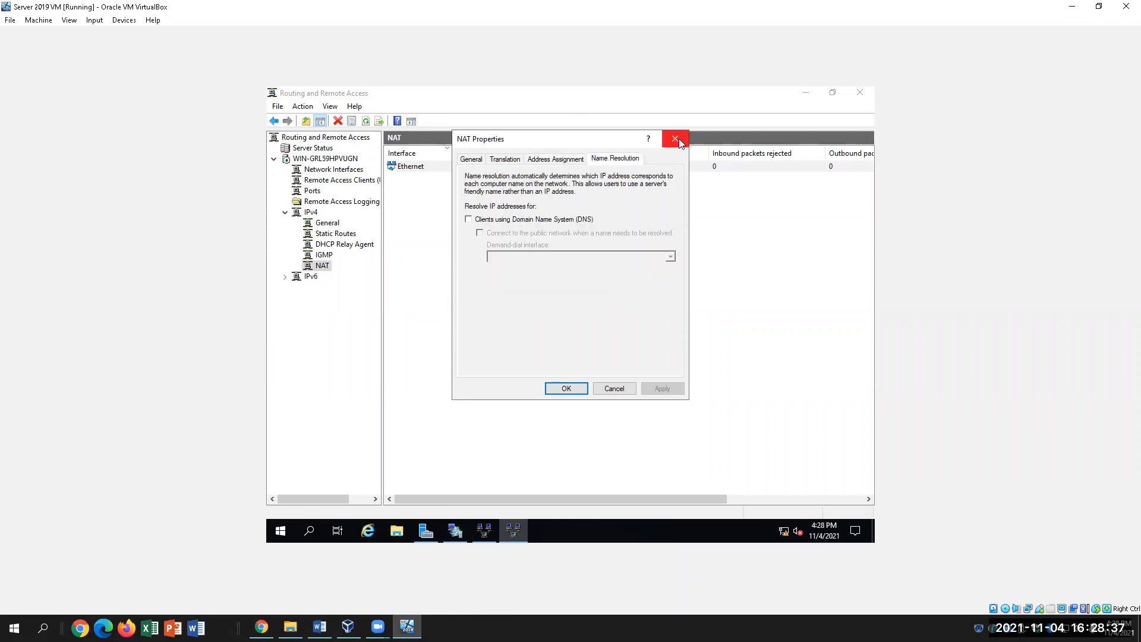
click(679, 139)
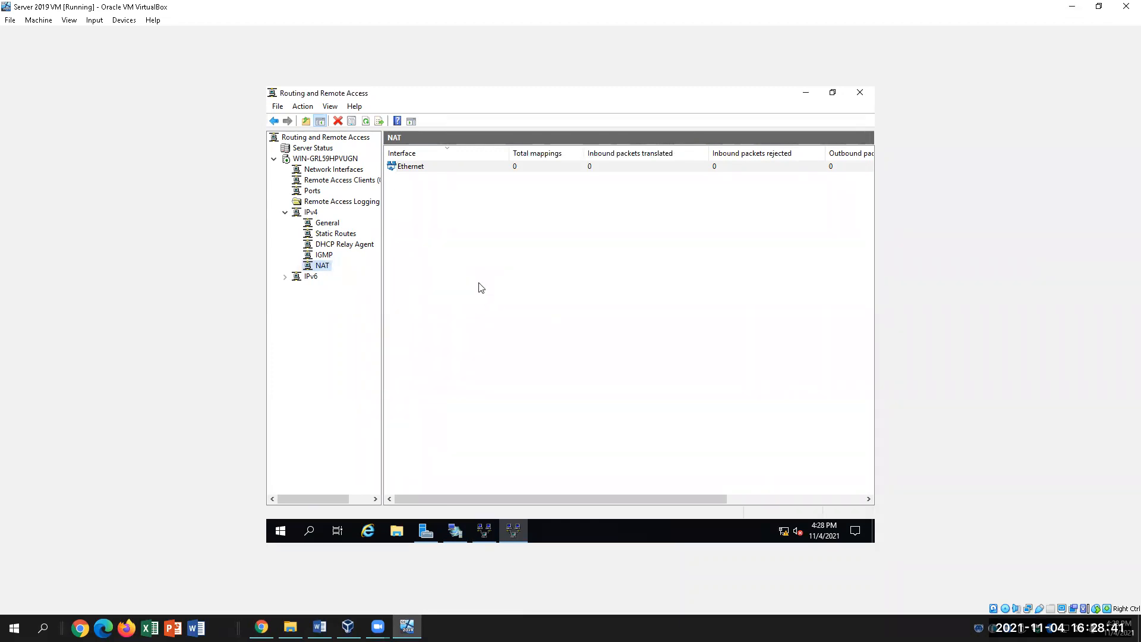
Select the IPv4 node, expand it and collapse it again to show its General, Static Routes, DHCP Relay Agent, IGMP and NAT items.
click(287, 213)
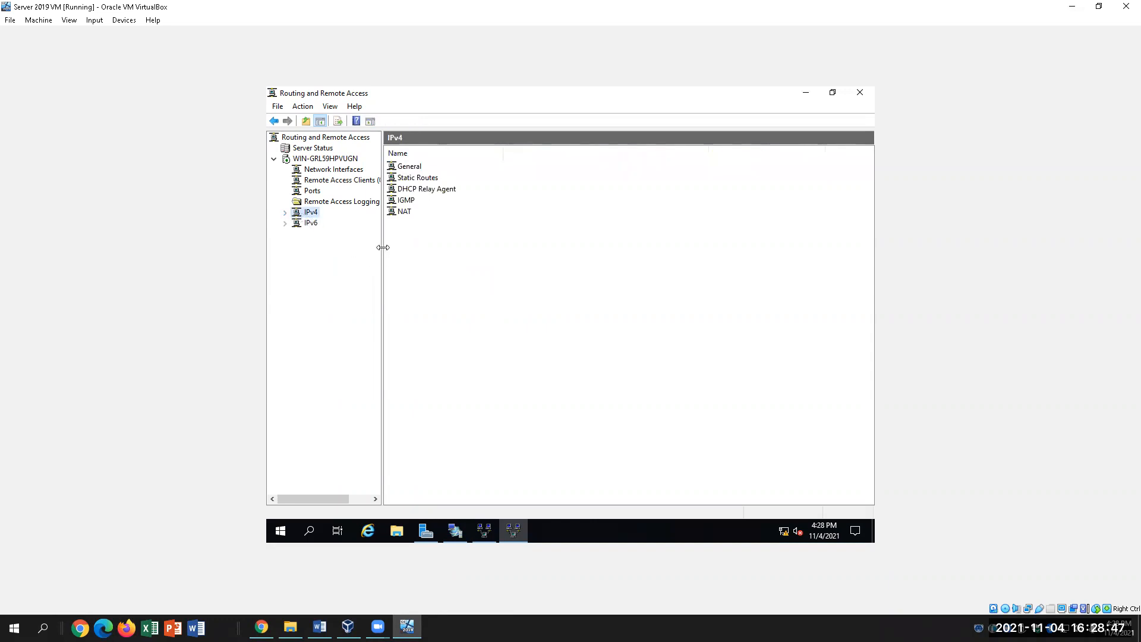
click(285, 212)
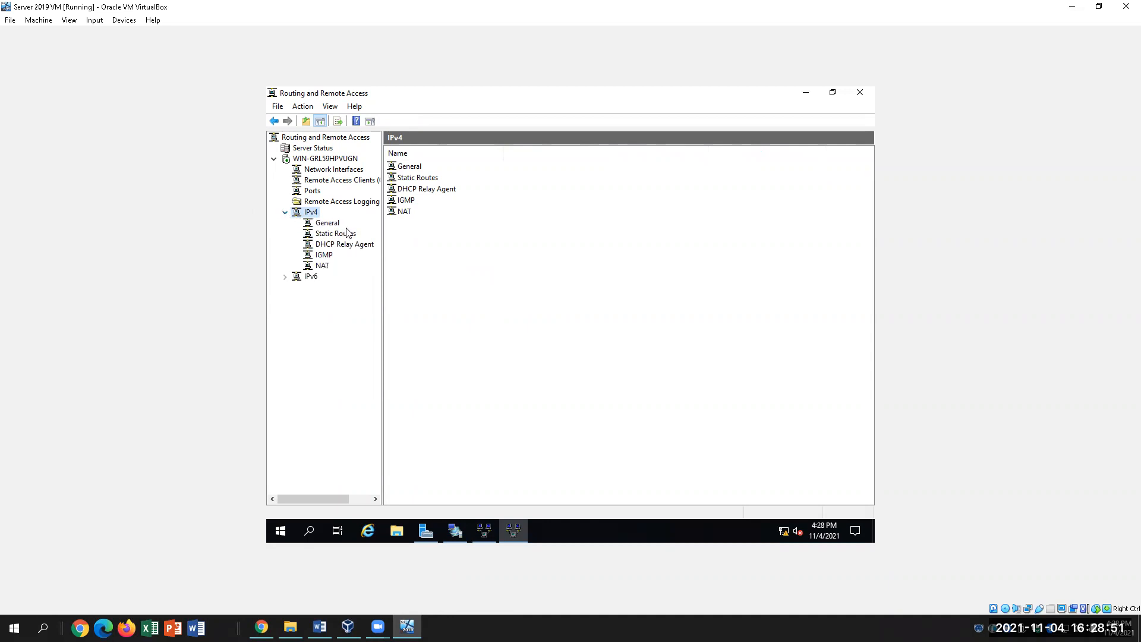
click(286, 214)
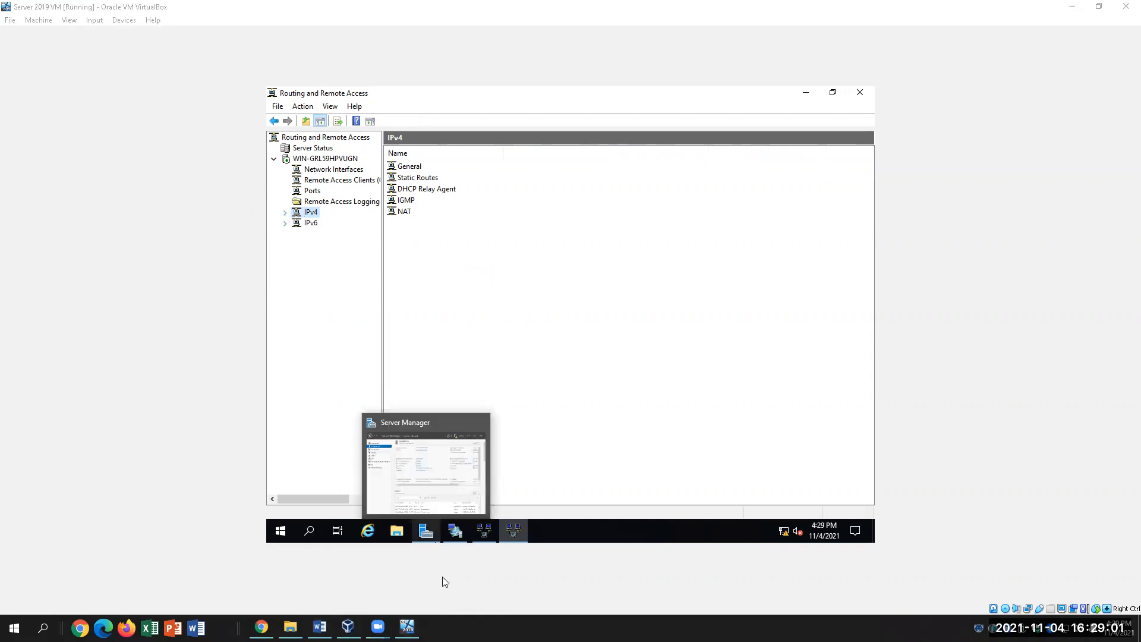
click(319, 627)
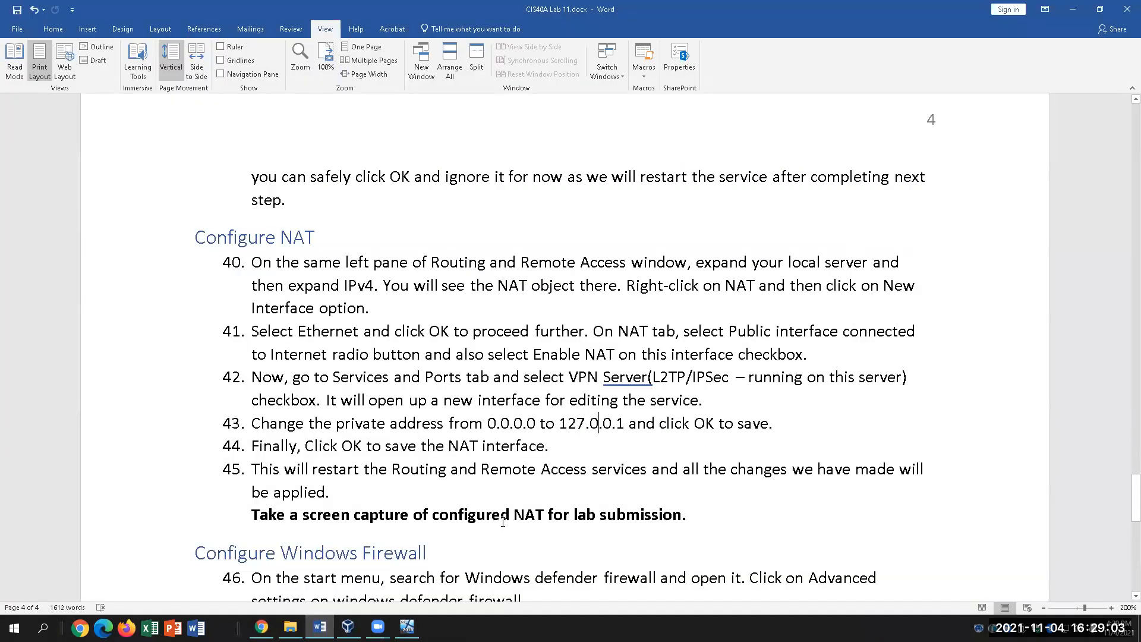
scroll(503, 521, up, 6)
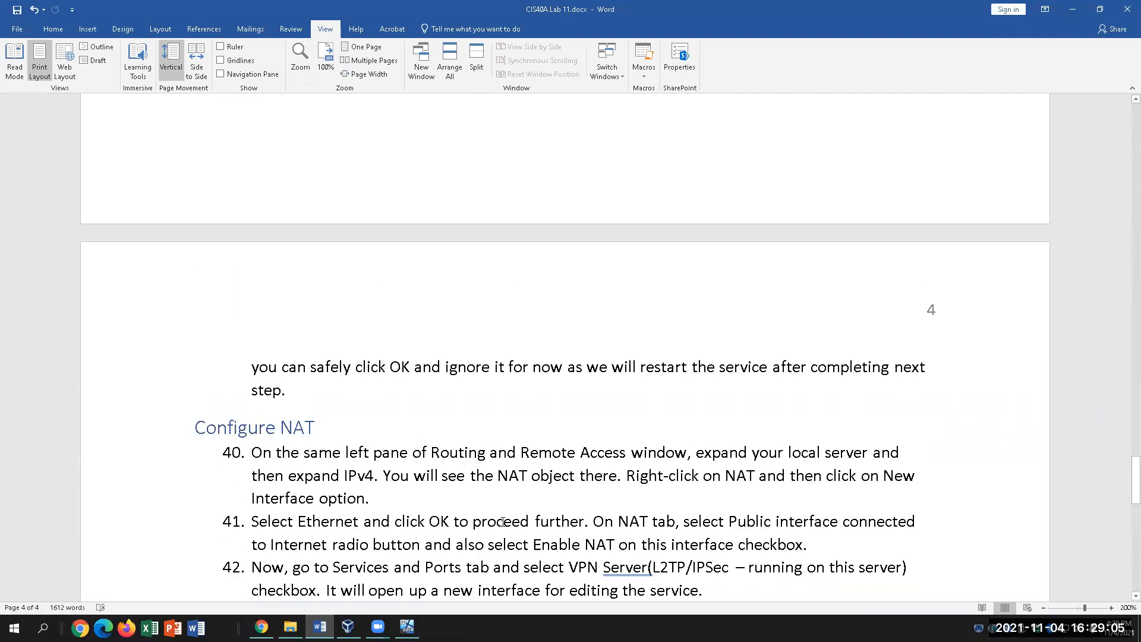
scroll(504, 526, up, 5)
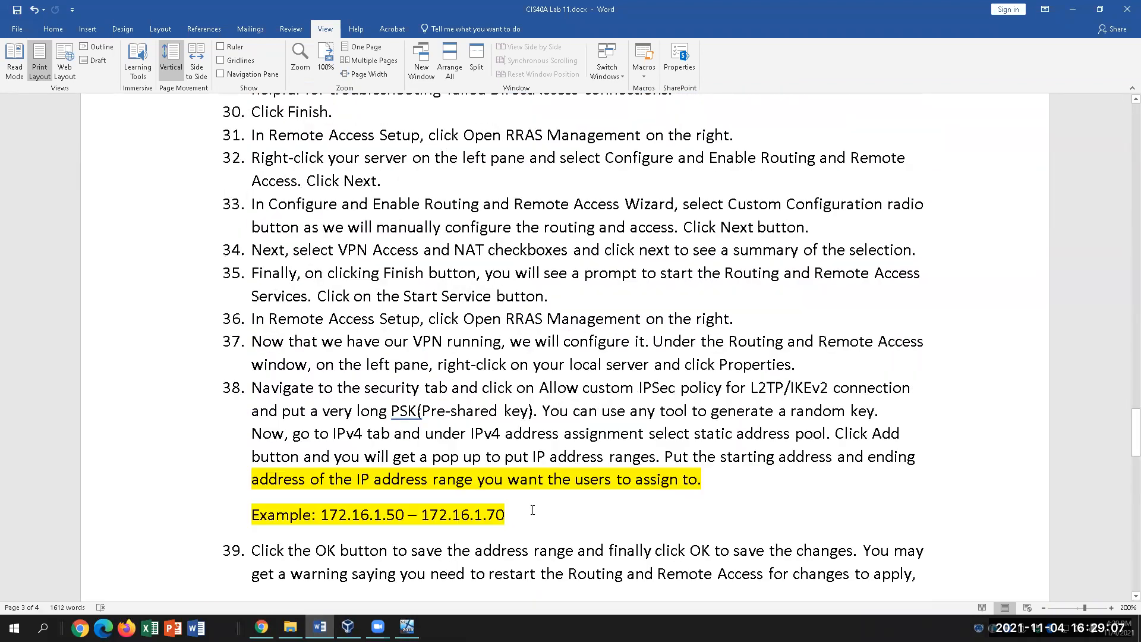
click(467, 250)
click(407, 627)
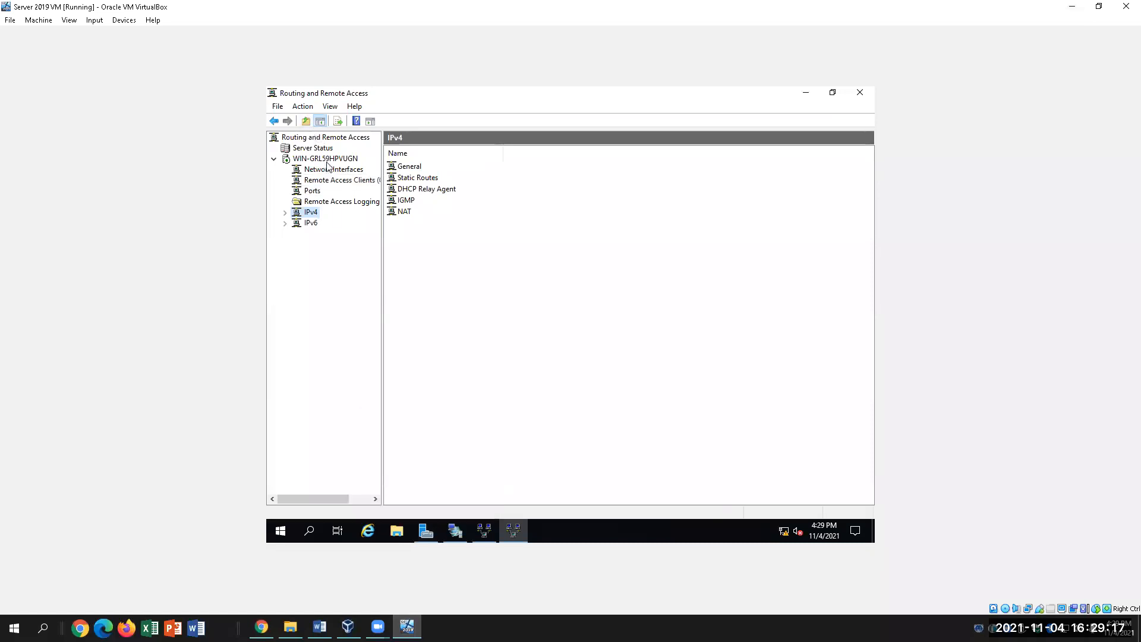
Go through the server and IPv4 nodes to the NAT table and bring up the Ethernet interface's actions.
click(285, 159)
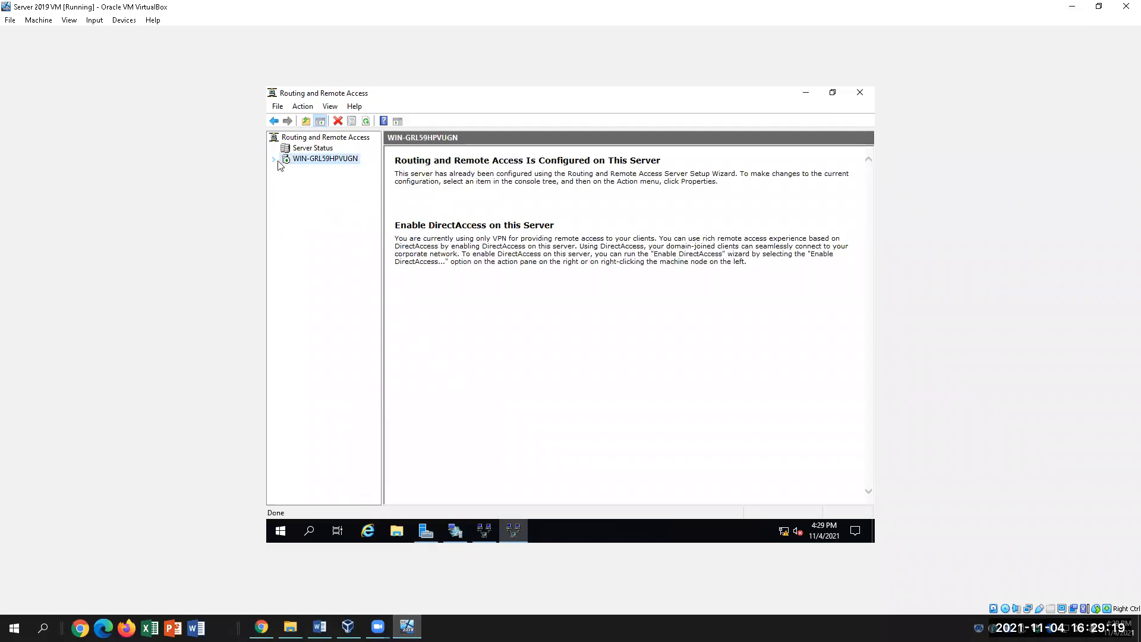
click(285, 212)
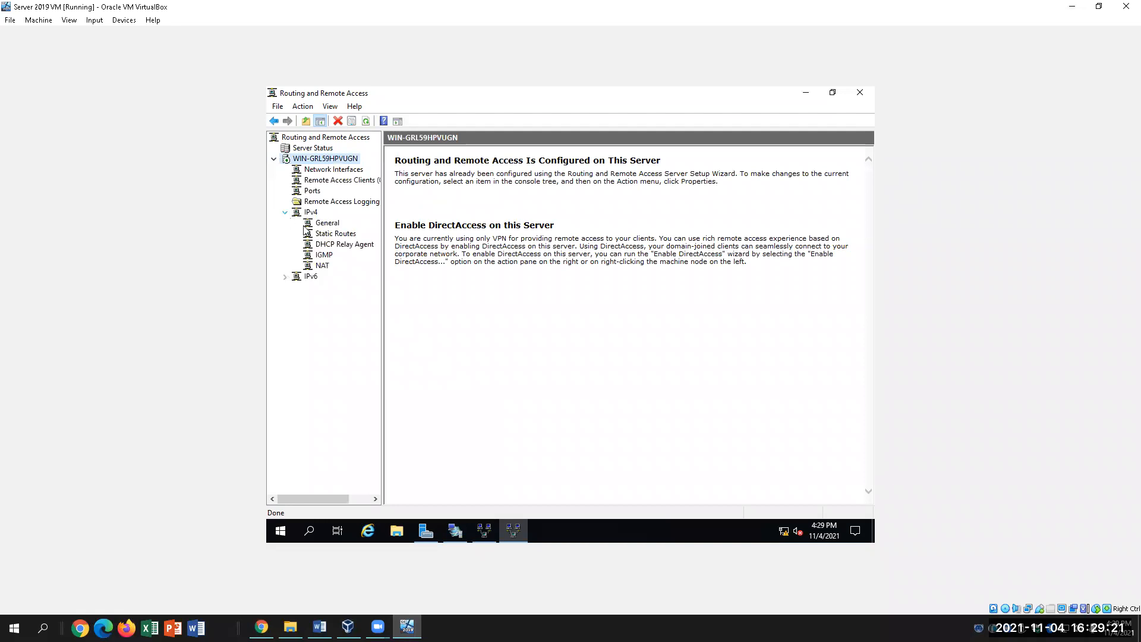
click(321, 267)
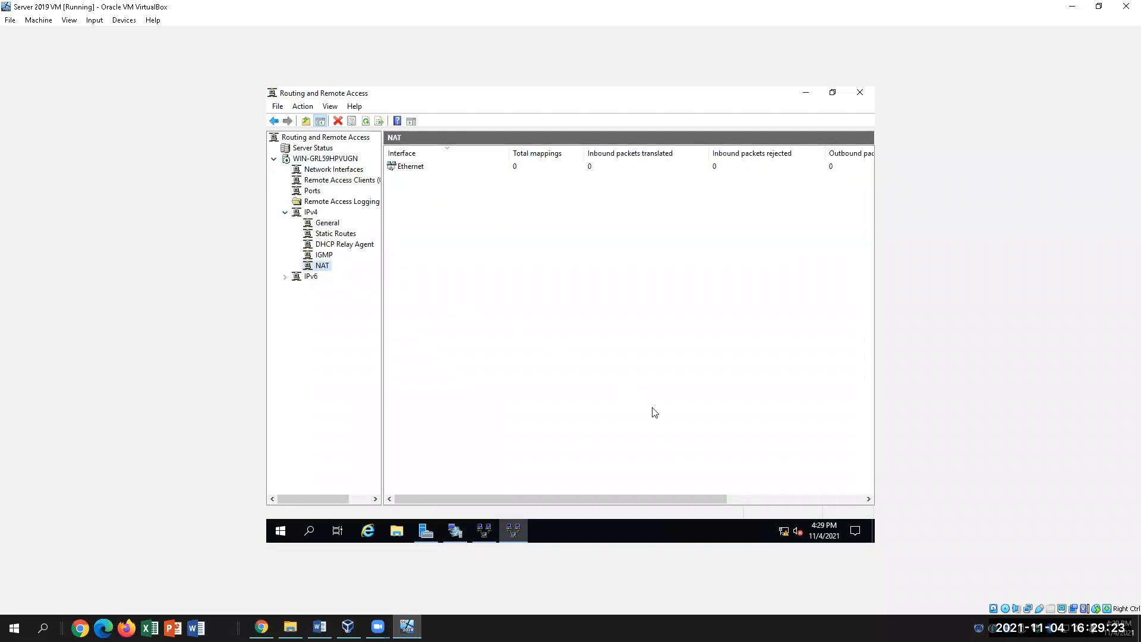
drag(597, 504, 547, 509)
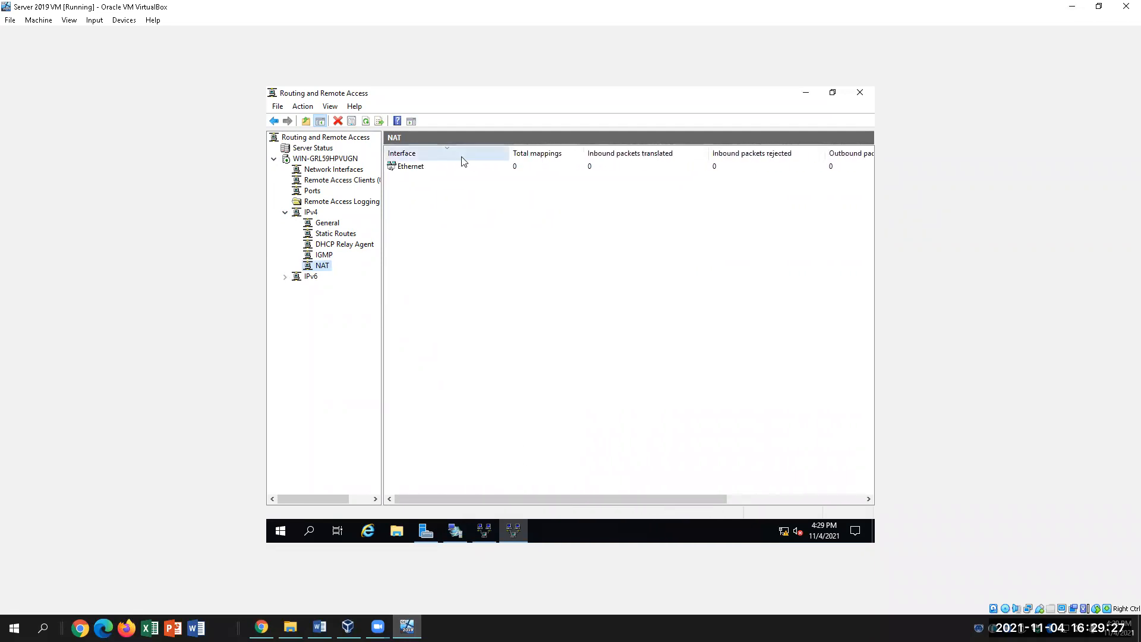
right_click(406, 167)
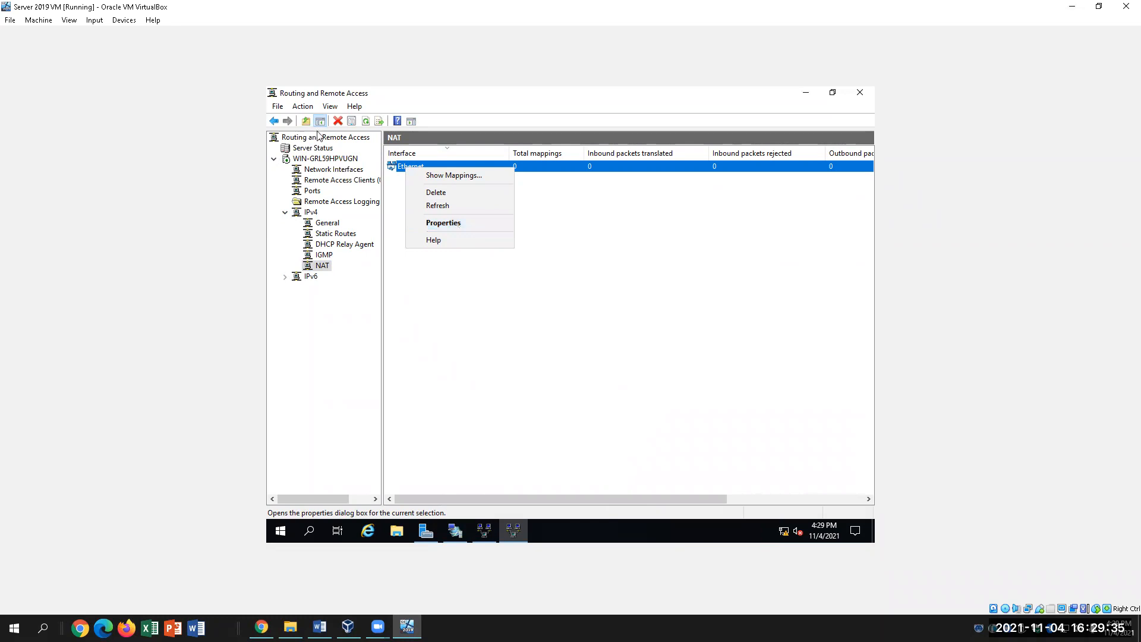
Reopen RRAS Management from Remote Access Setup and navigate through the server and IPv4 to the NAT table.
click(456, 530)
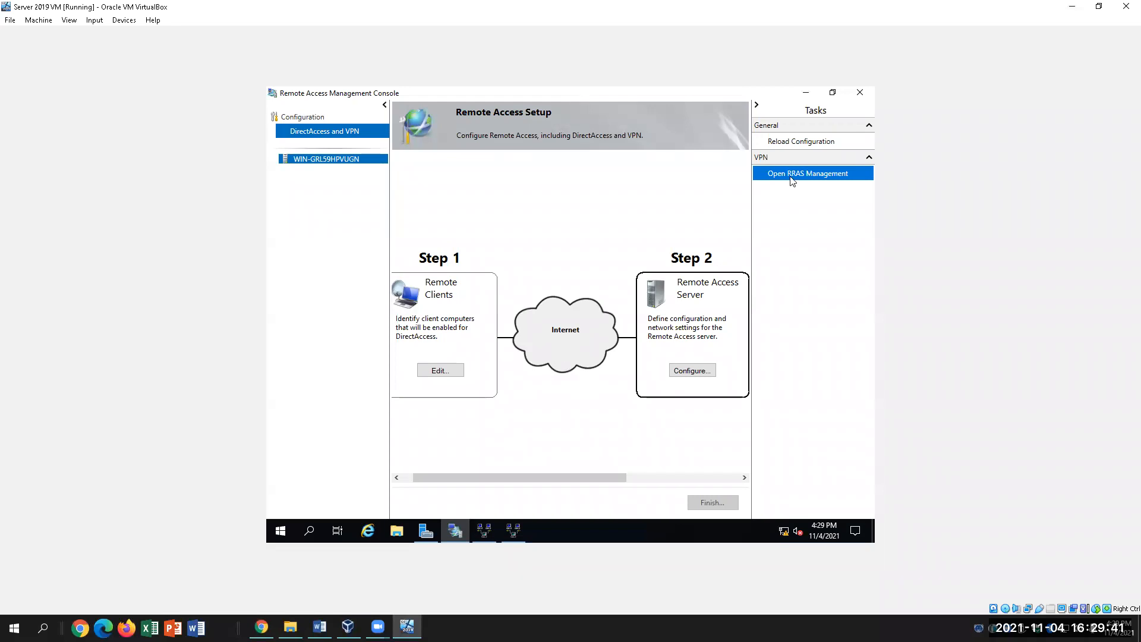
click(792, 177)
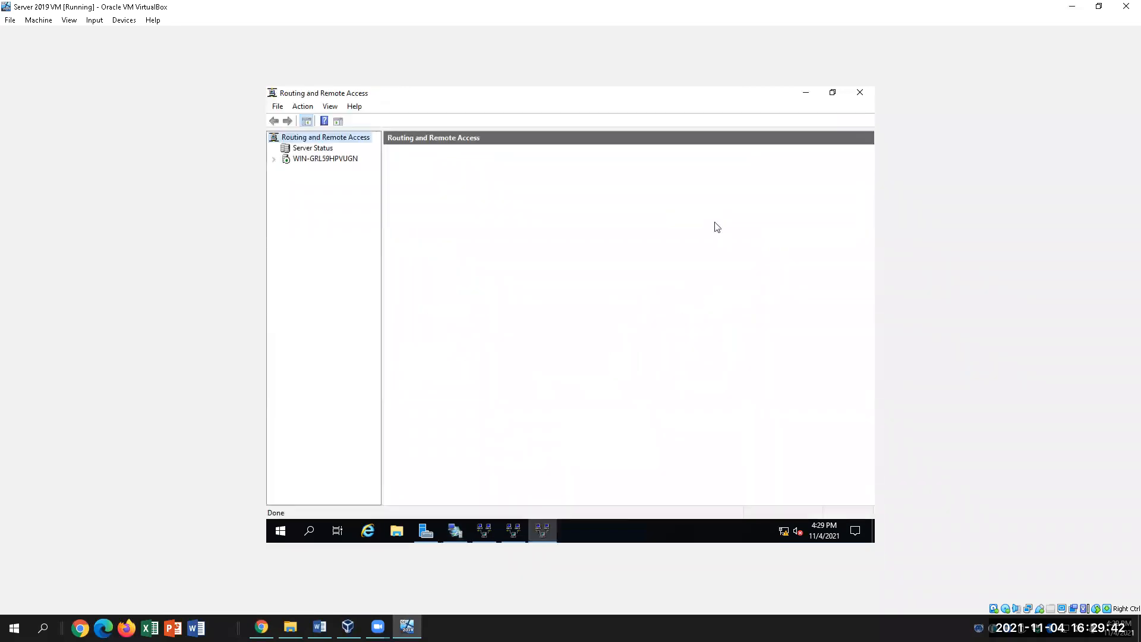
click(274, 159)
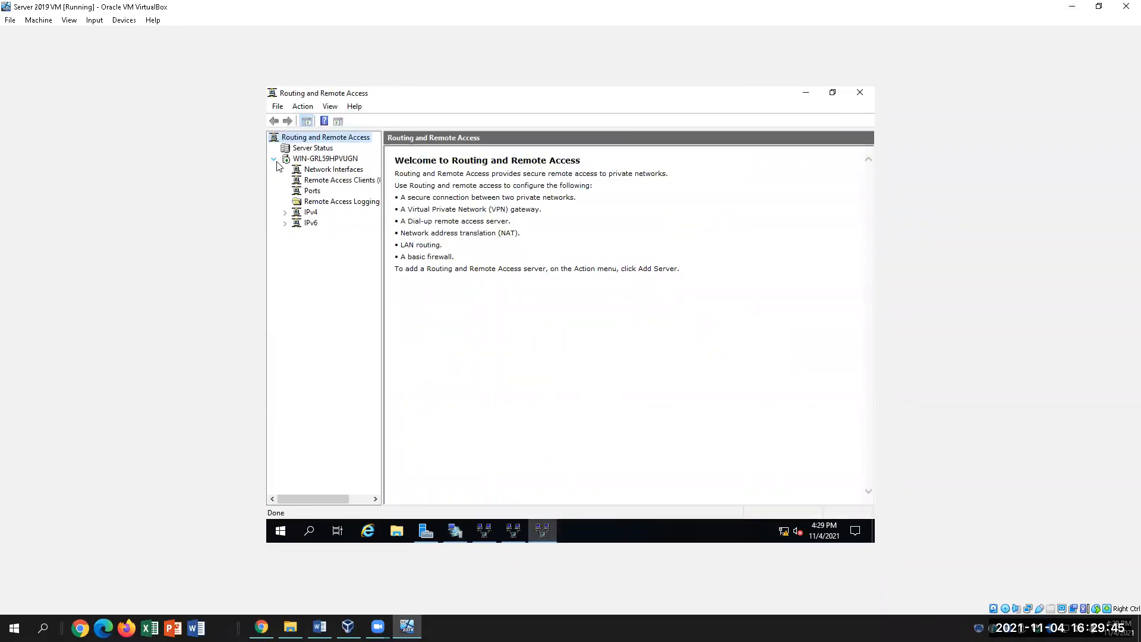
click(285, 212)
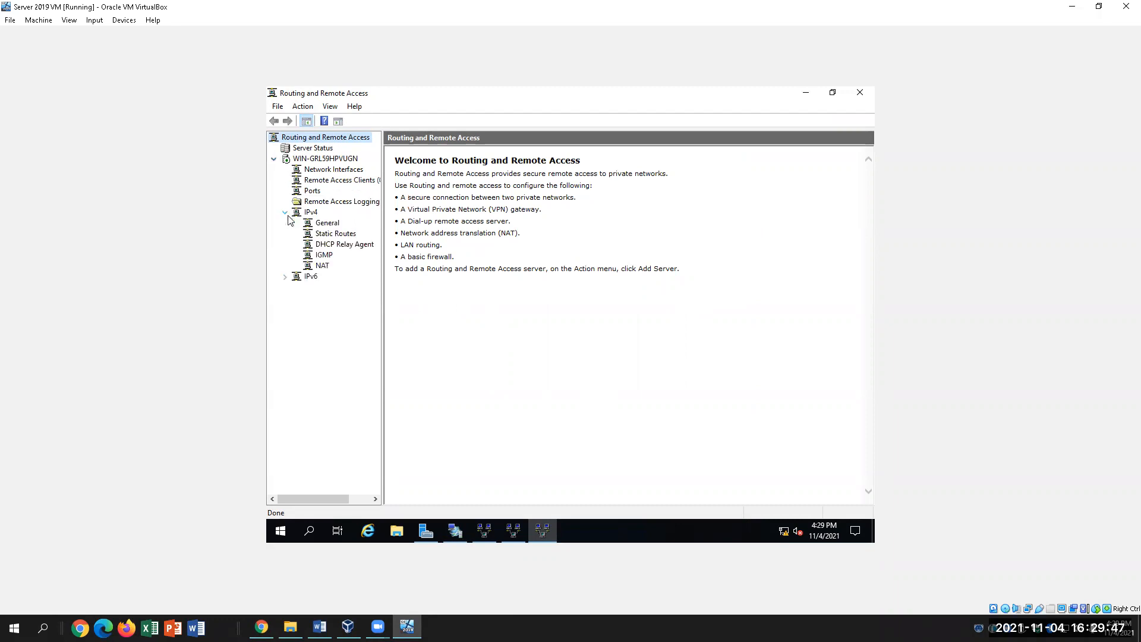
click(324, 266)
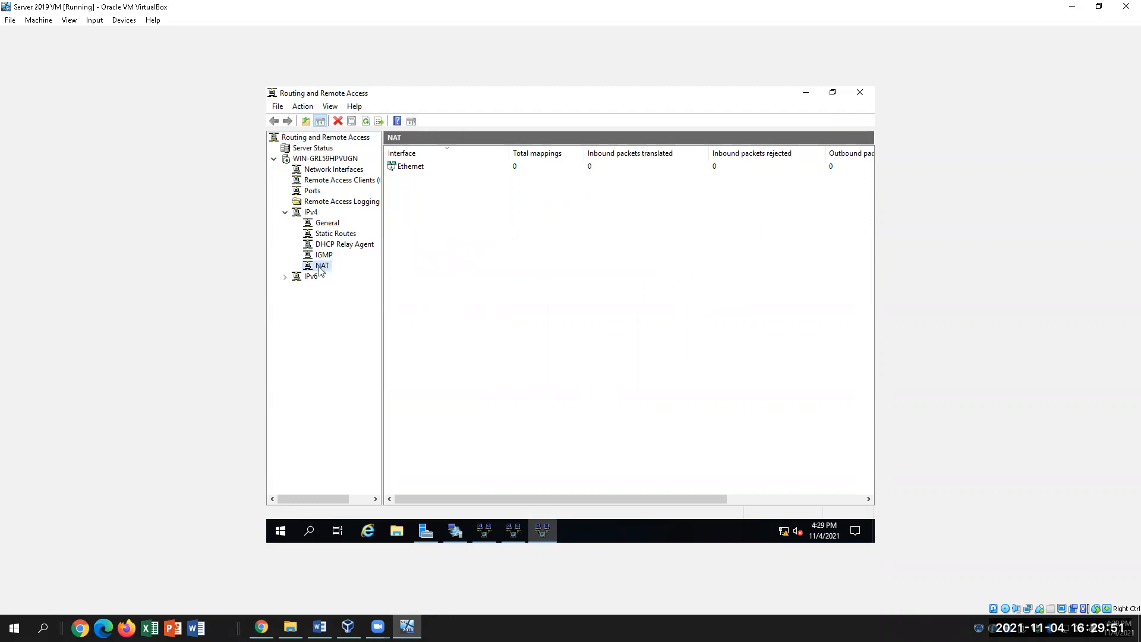
Add Internal as a new NAT interface, then close its properties without saving.
right_click(321, 271)
click(351, 274)
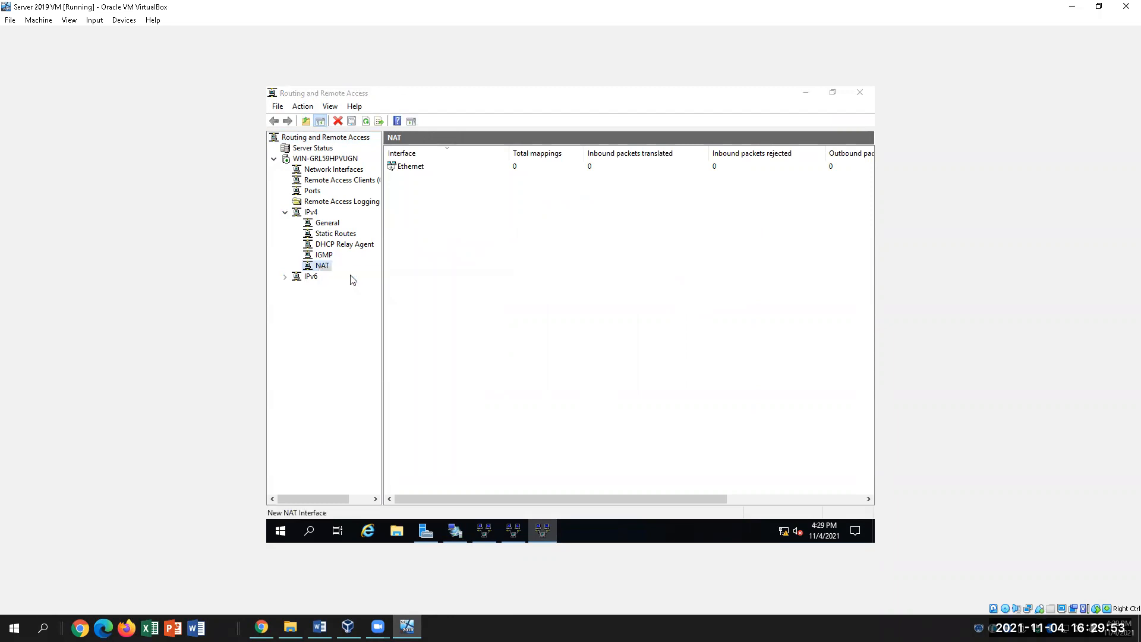
click(495, 255)
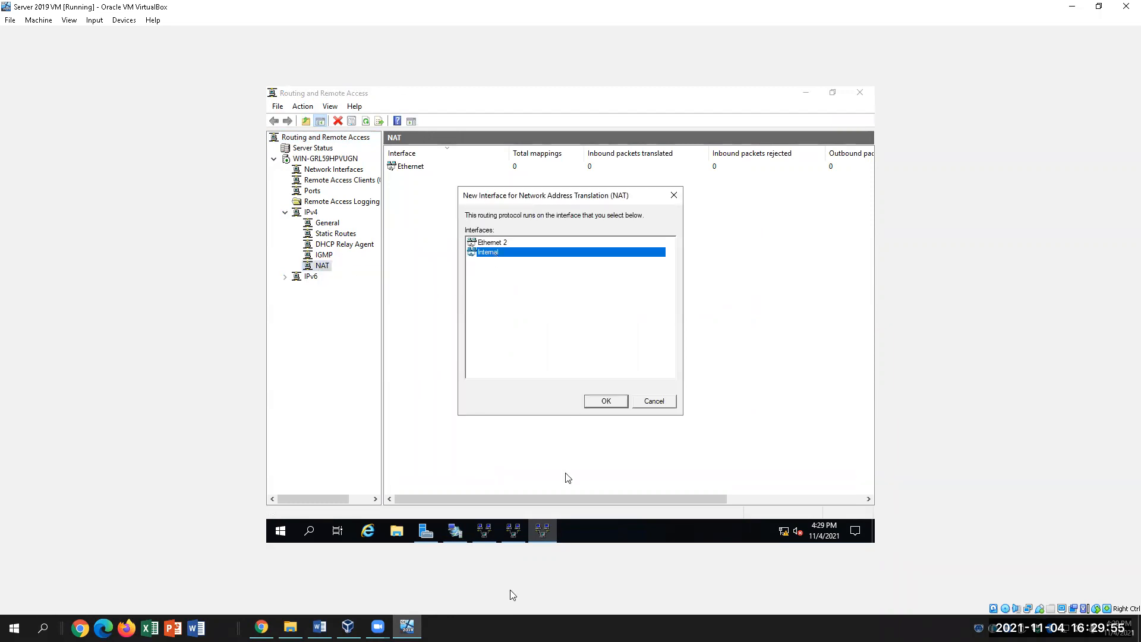
click(613, 401)
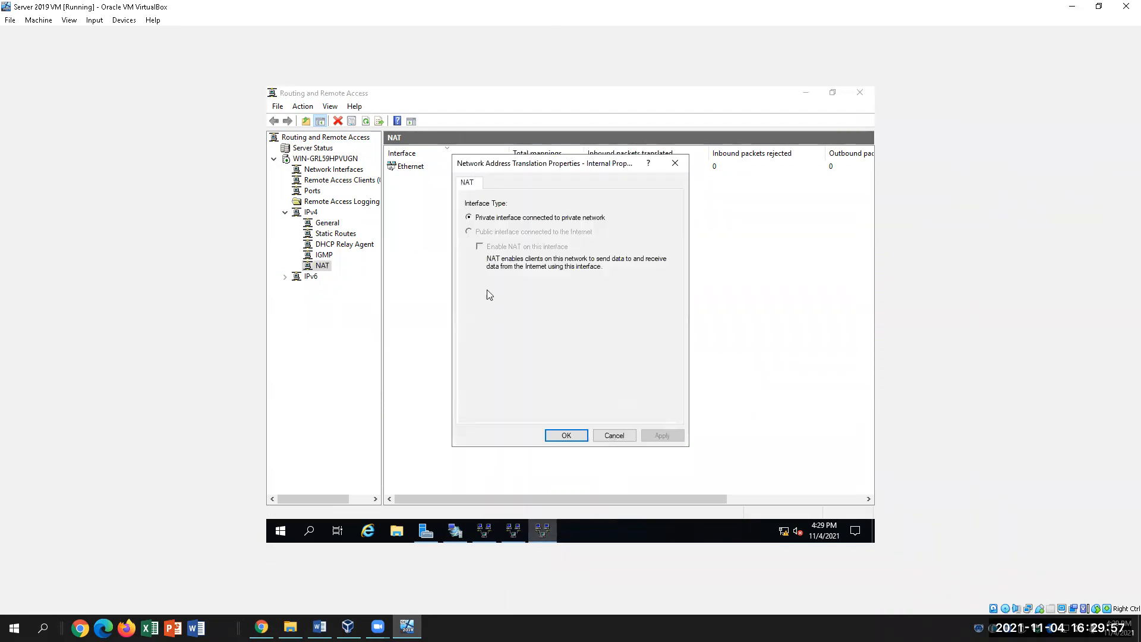
click(676, 163)
In the Word lab document, highlight step 43 (private address 0.0.0.0 to 127.0.0.1) in yellow.
mouse_move(514, 532)
click(320, 628)
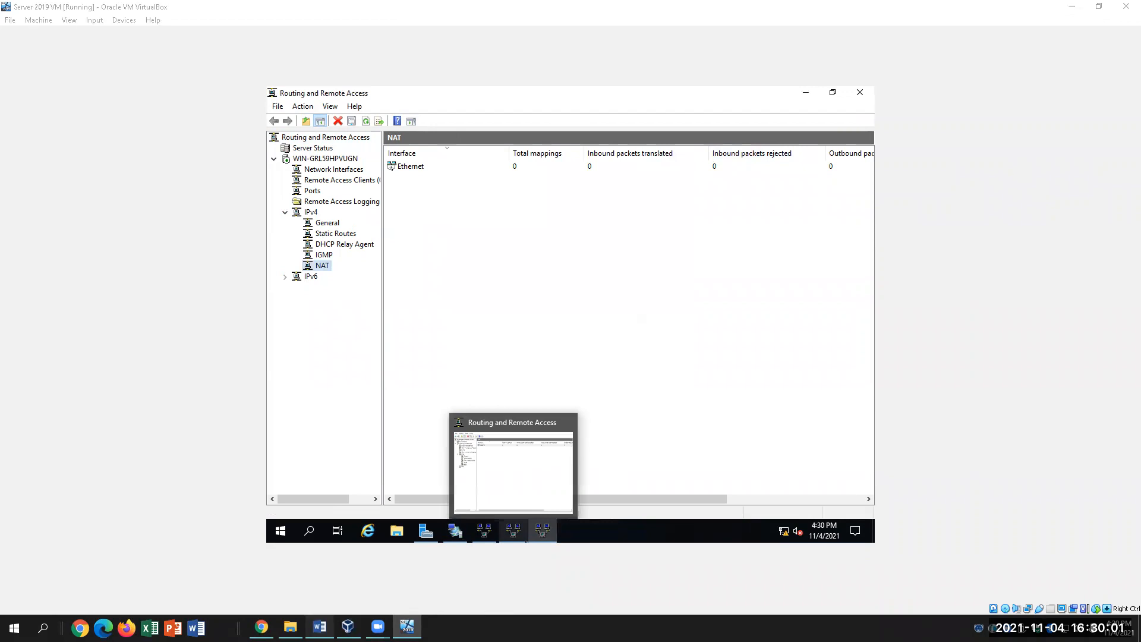
scroll(609, 544, down, 2)
scroll(609, 544, down, 6)
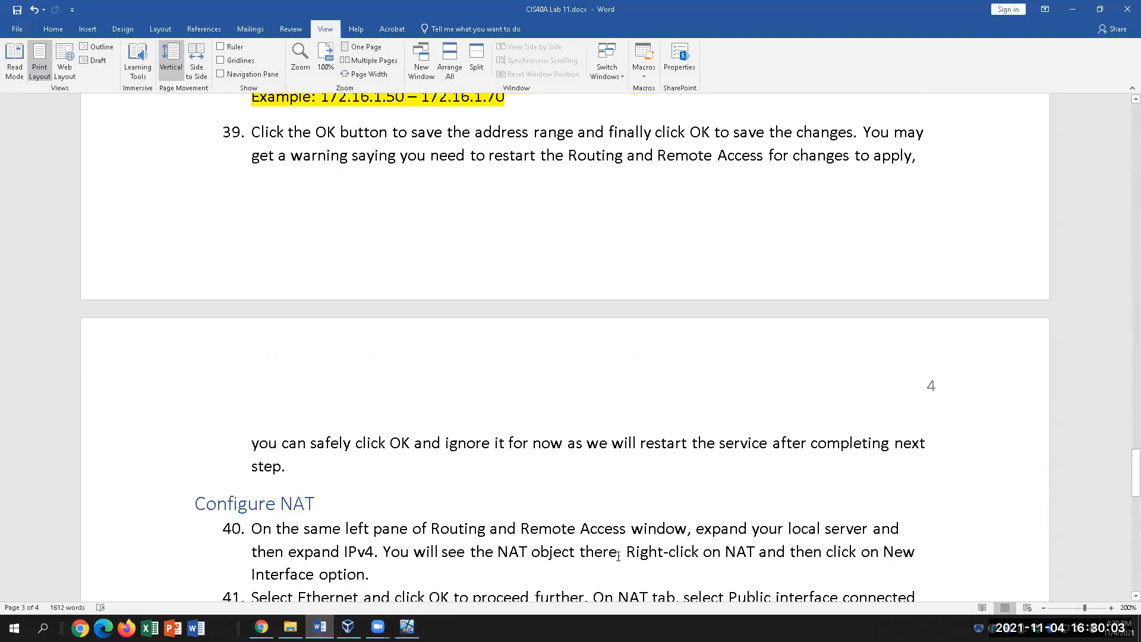
drag(261, 271, 780, 272)
click(53, 29)
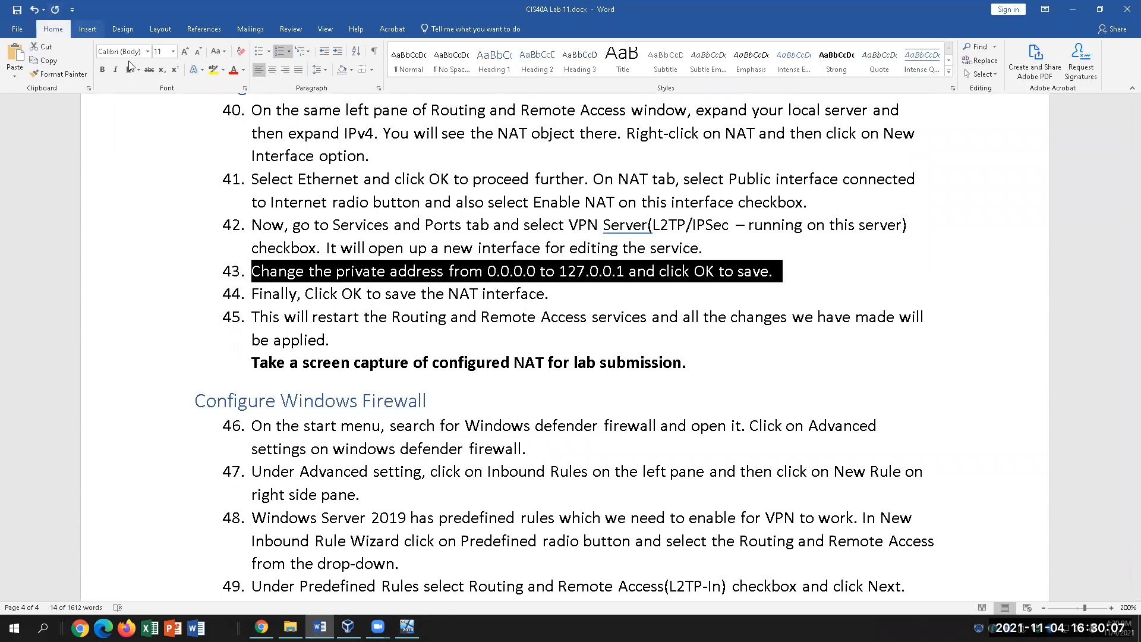
click(214, 71)
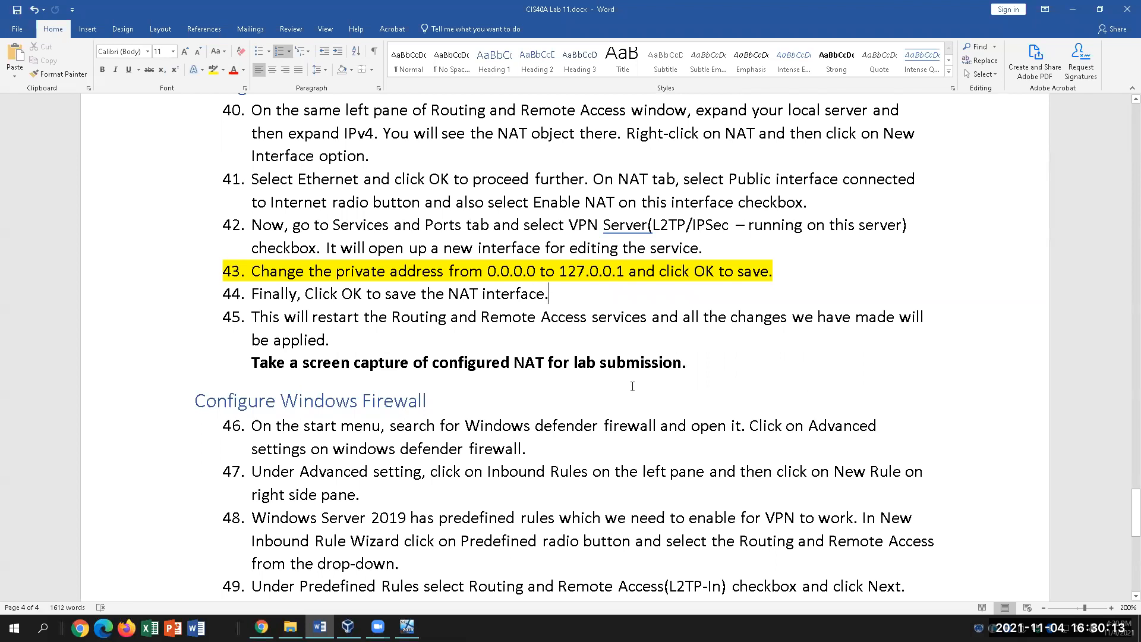
Return to the Server 2019 virtual machine's NAT view.
click(407, 627)
click(665, 385)
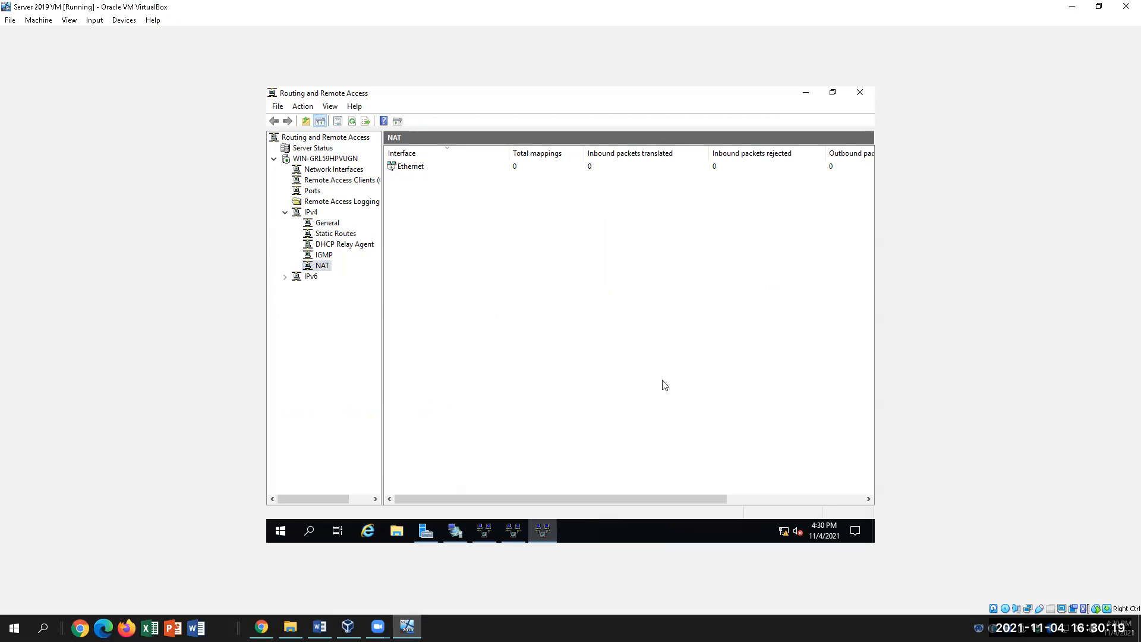
click(320, 626)
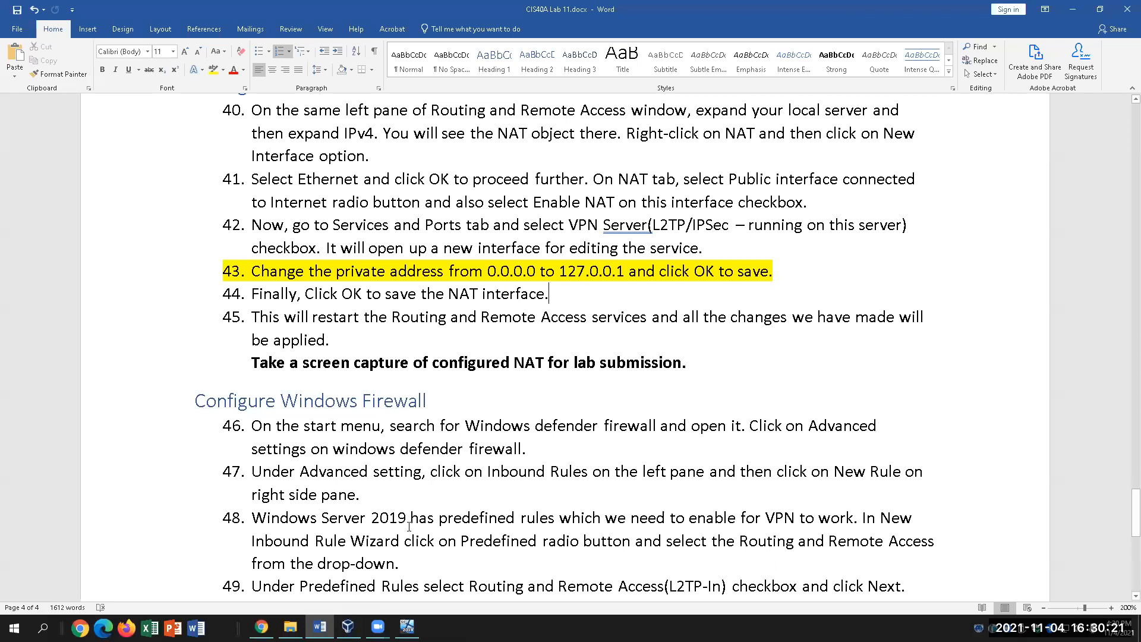
click(407, 627)
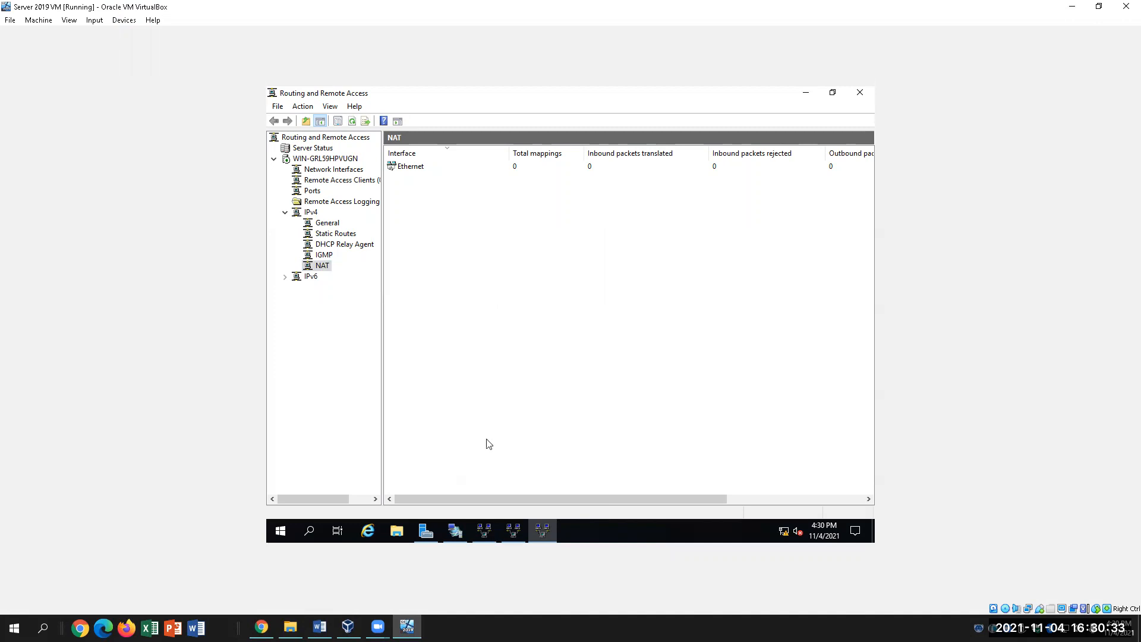
In the Word lab document, find the Configure Windows Firewall section after step 45.
click(319, 626)
scroll(519, 513, down, 1)
scroll(518, 514, down, 2)
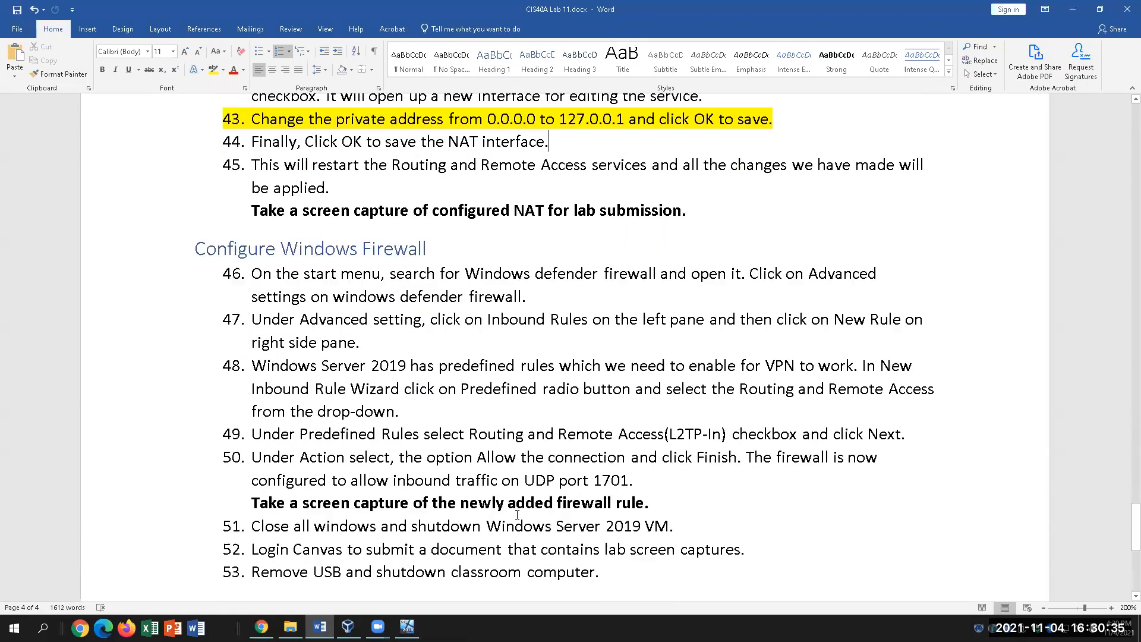
scroll(517, 513, up, 3)
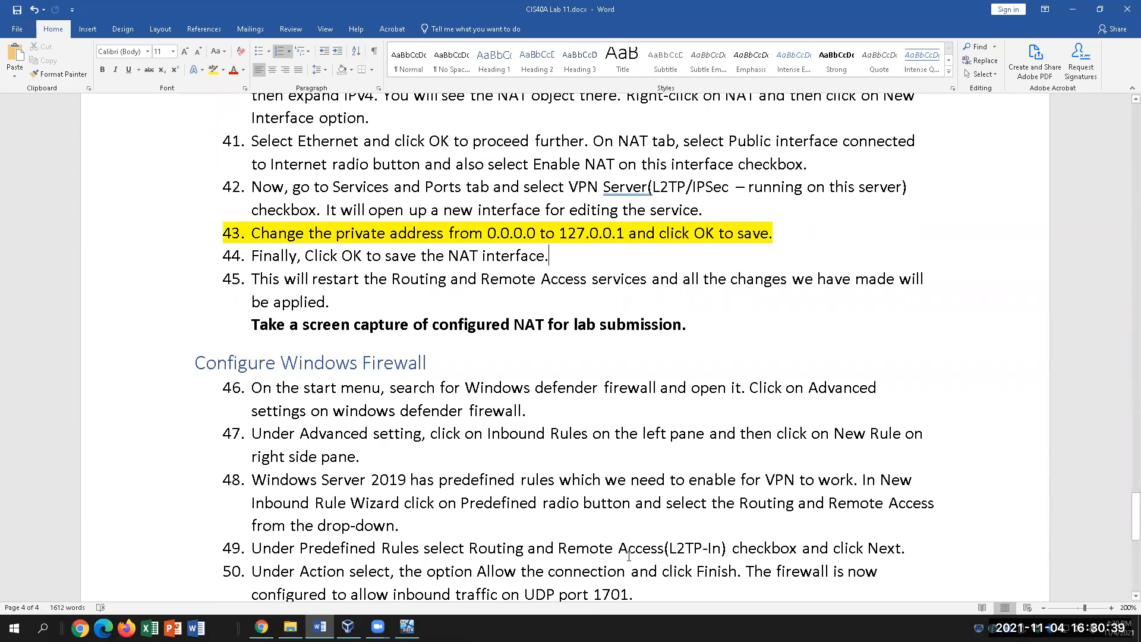
click(406, 298)
click(482, 369)
scroll(585, 516, down, 3)
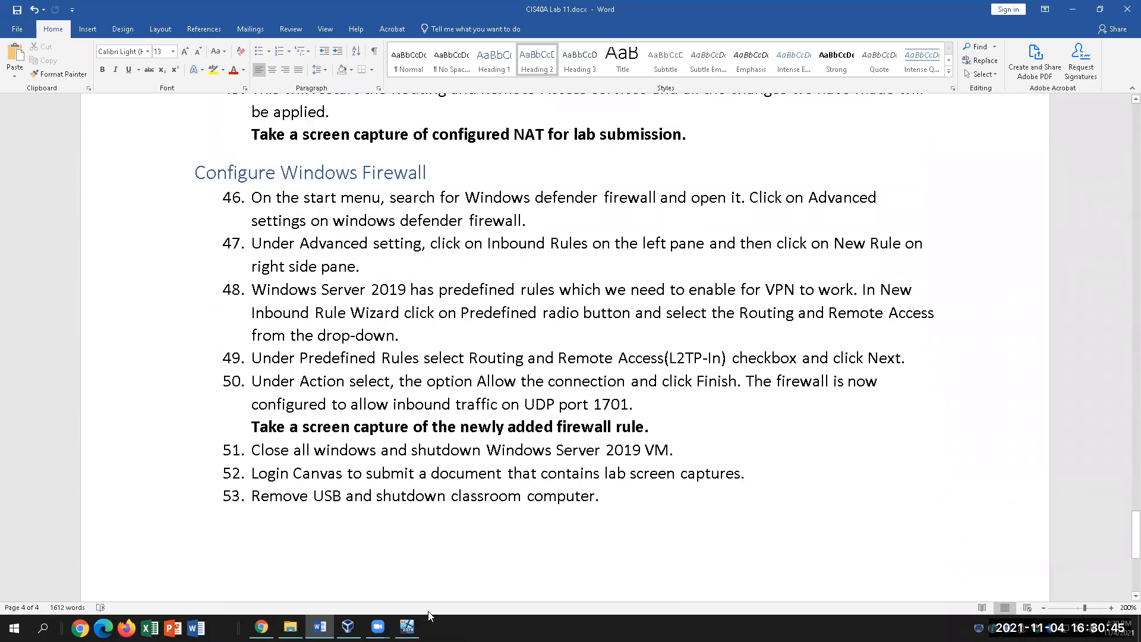
On the server VM, close Routing and Remote Access and search for 'windows firewal'.
click(408, 626)
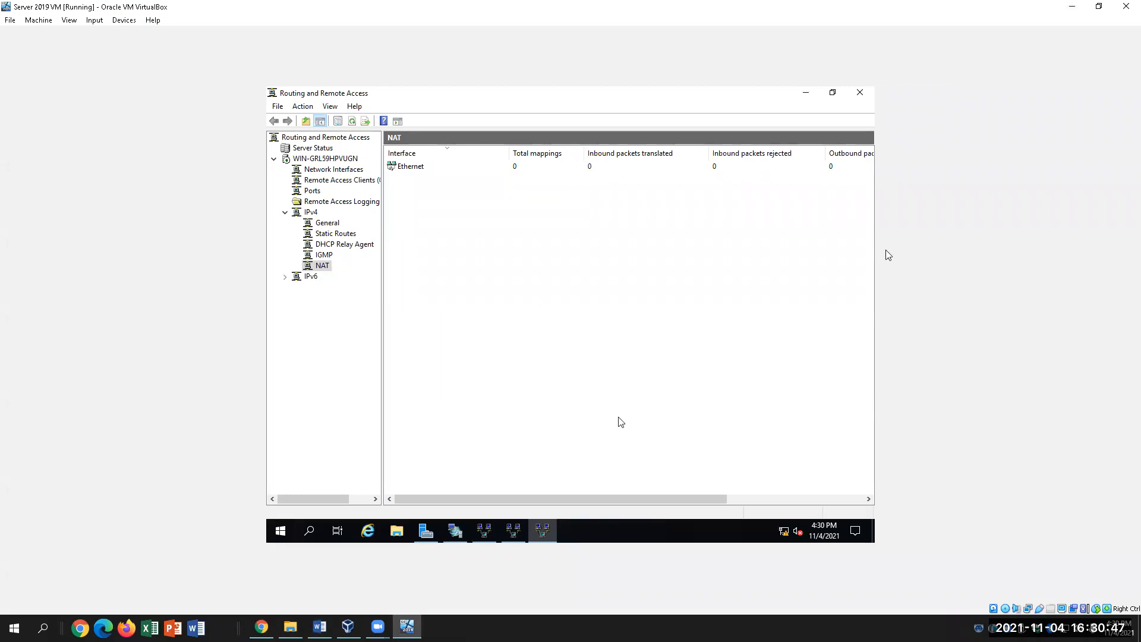
click(861, 93)
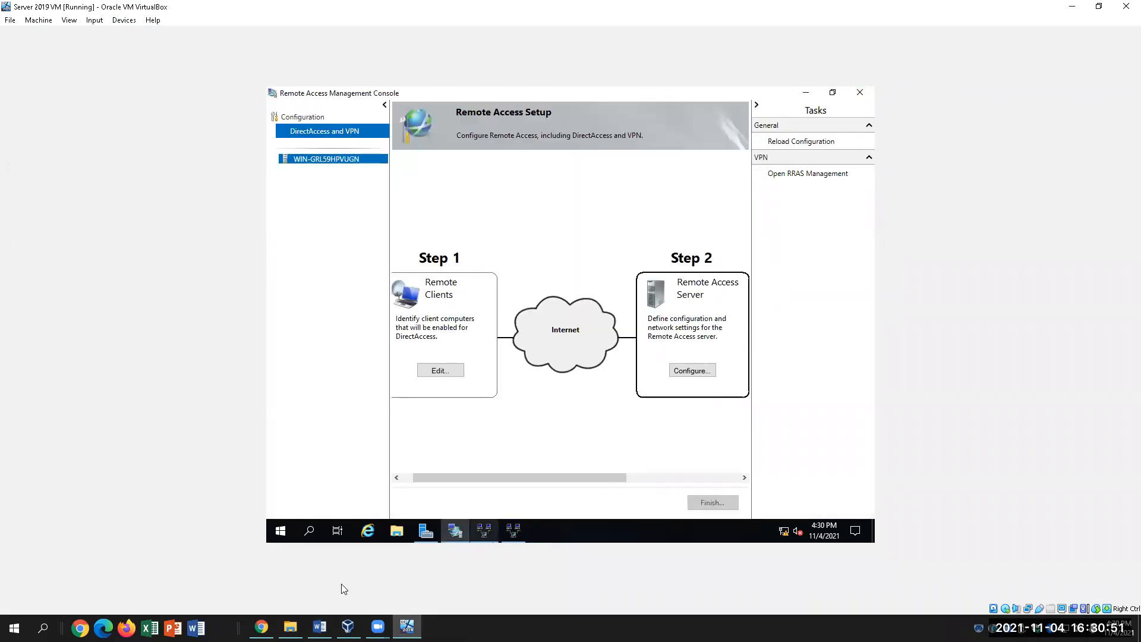
click(320, 626)
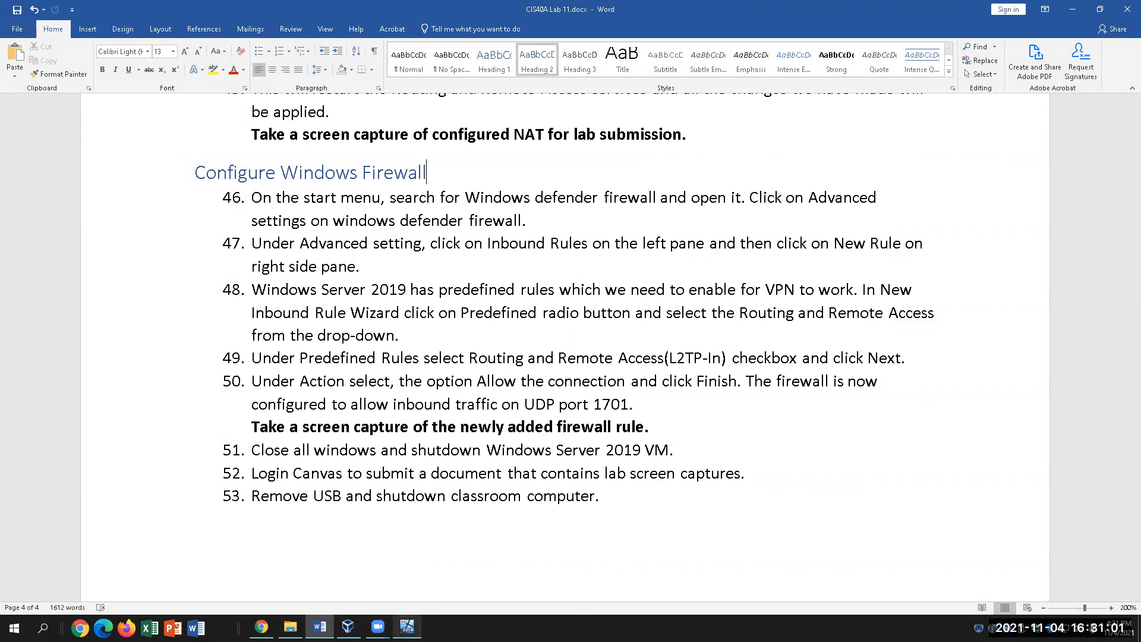
click(408, 628)
click(309, 531)
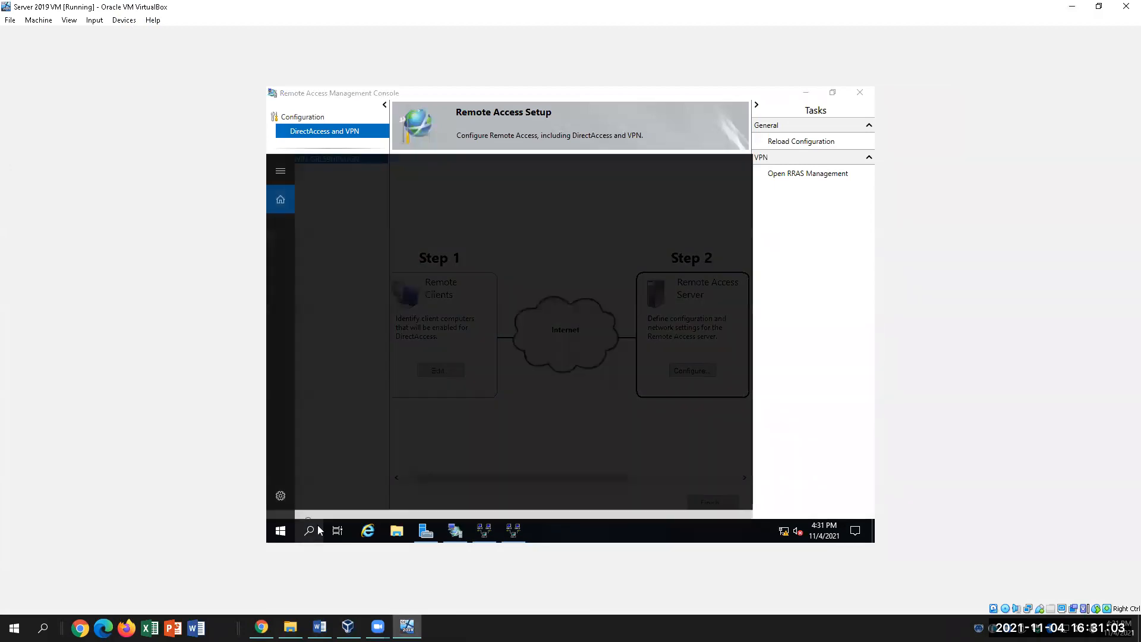
text(win)
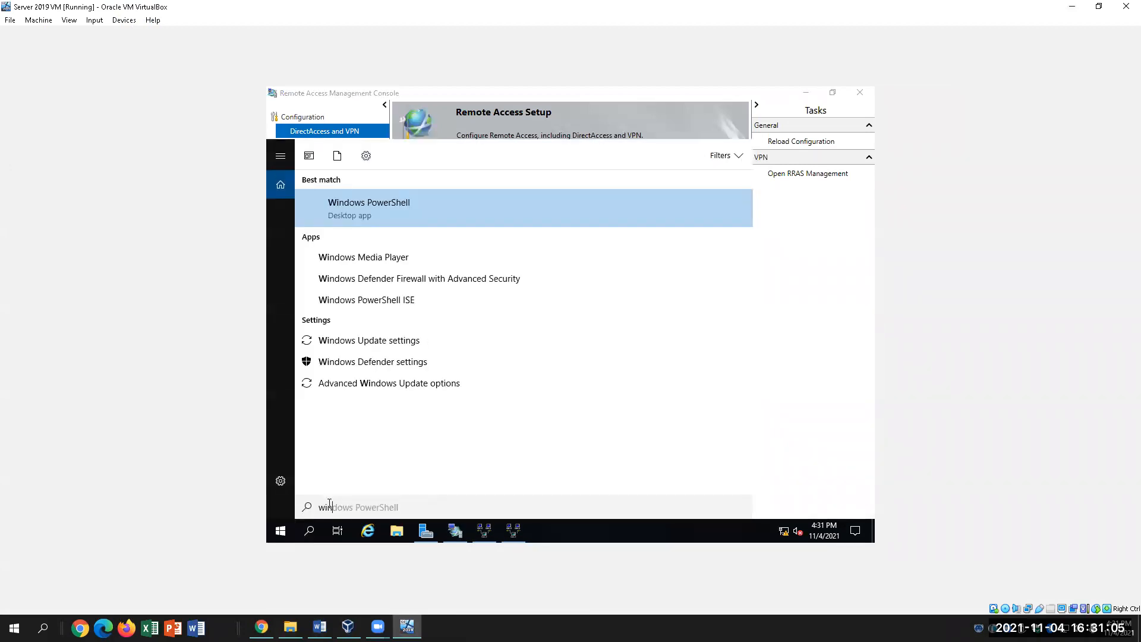
text(dows firew)
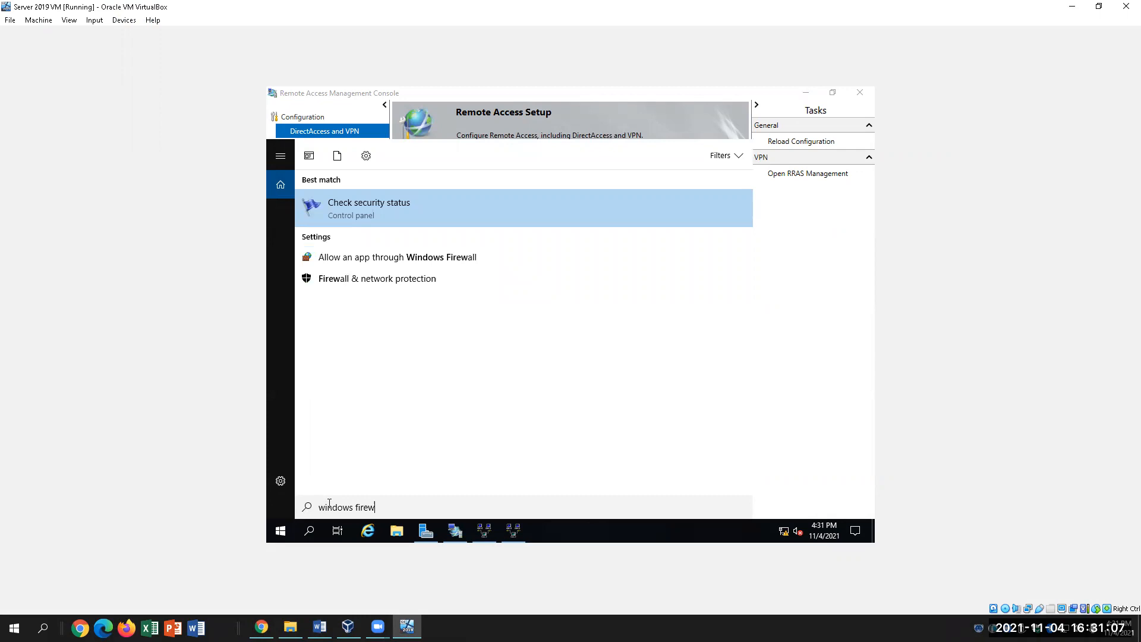
text(al)
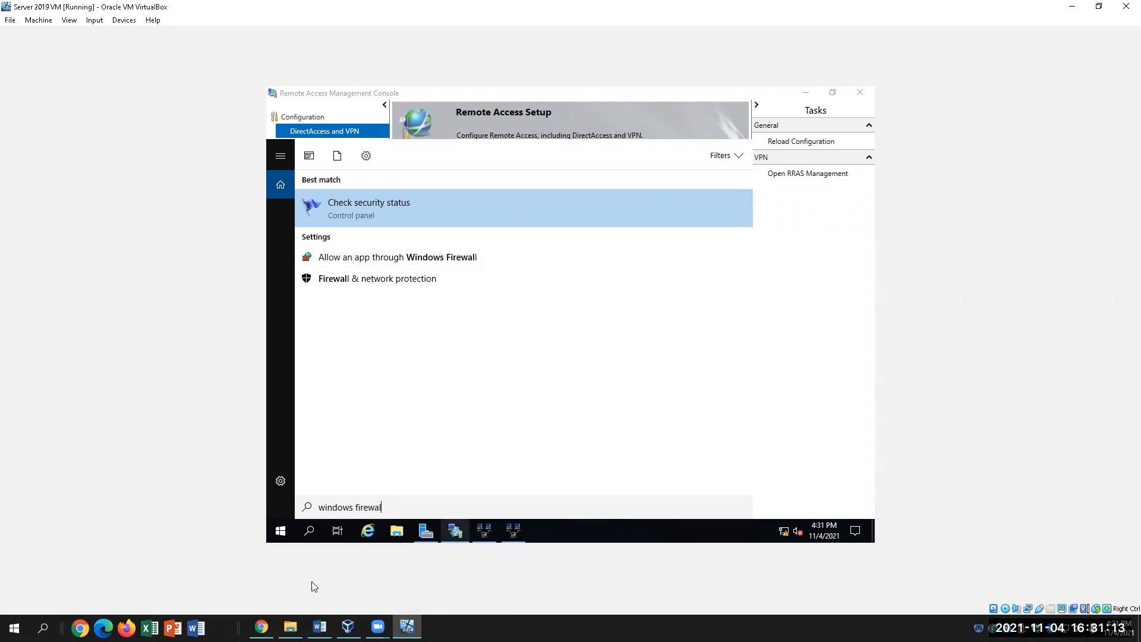
Open Firewall & network protection from the search results, then its Advanced settings firewall console.
click(389, 284)
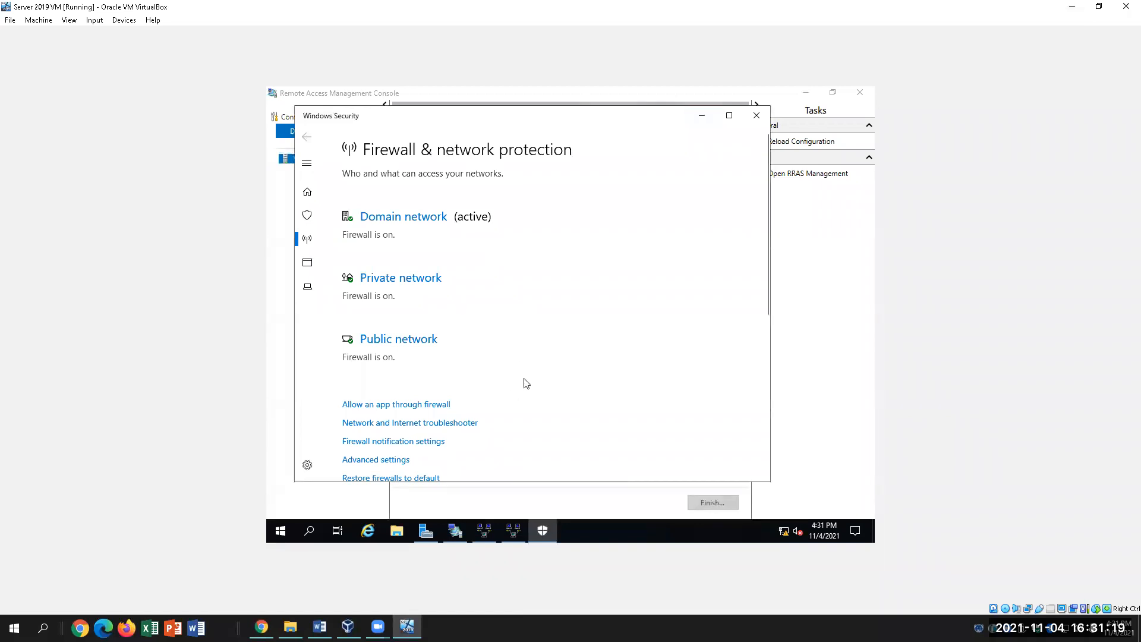
mouse_move(425, 530)
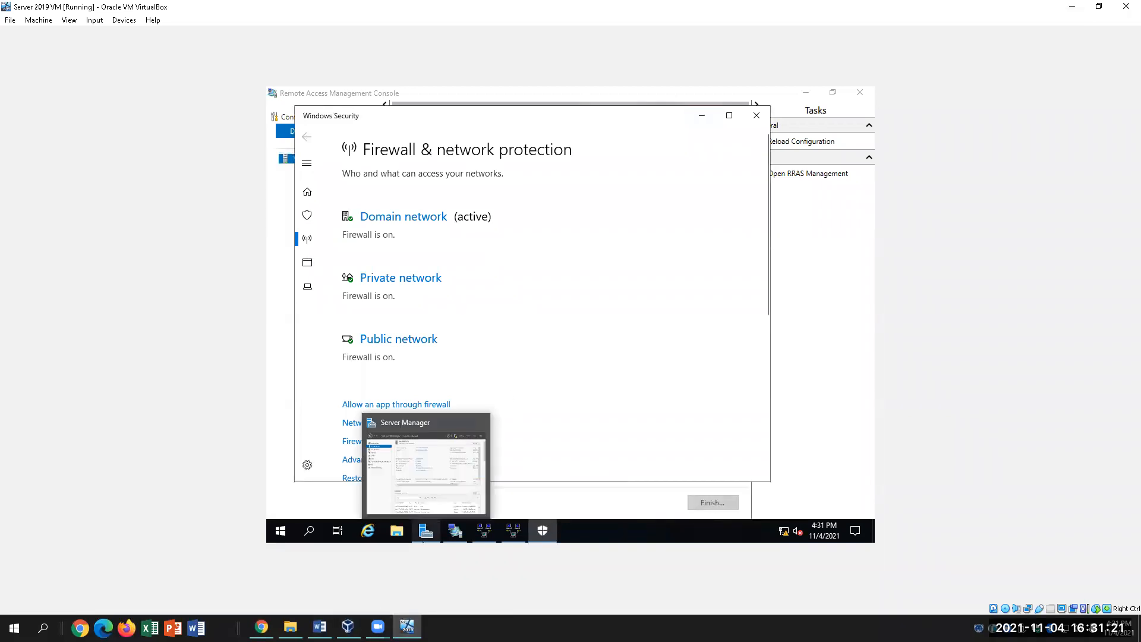
mouse_move(407, 627)
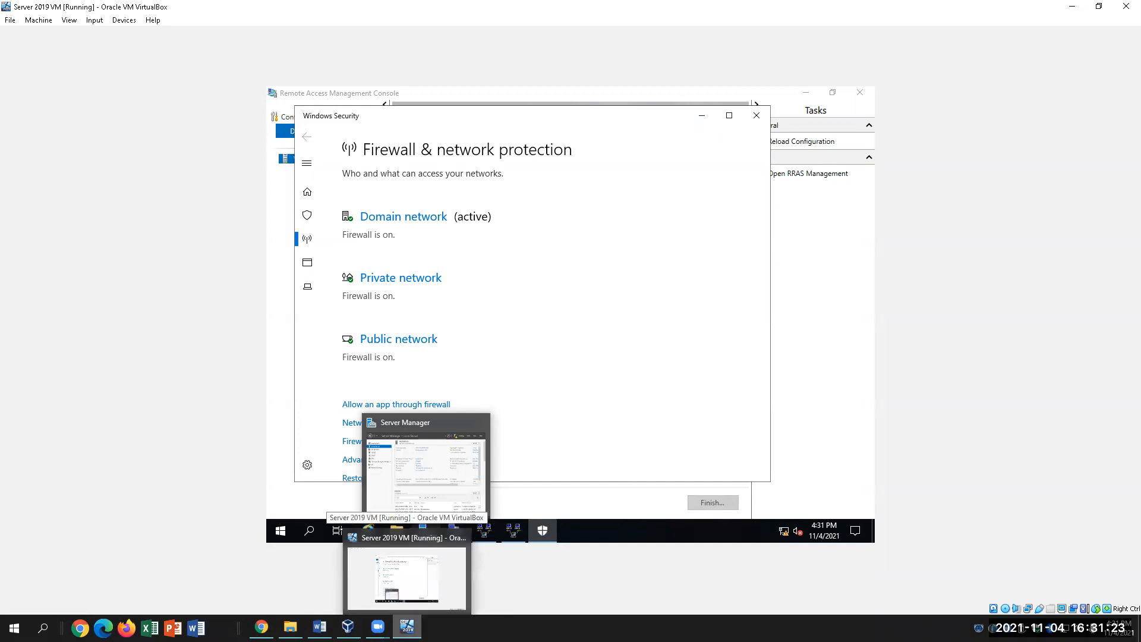
click(320, 627)
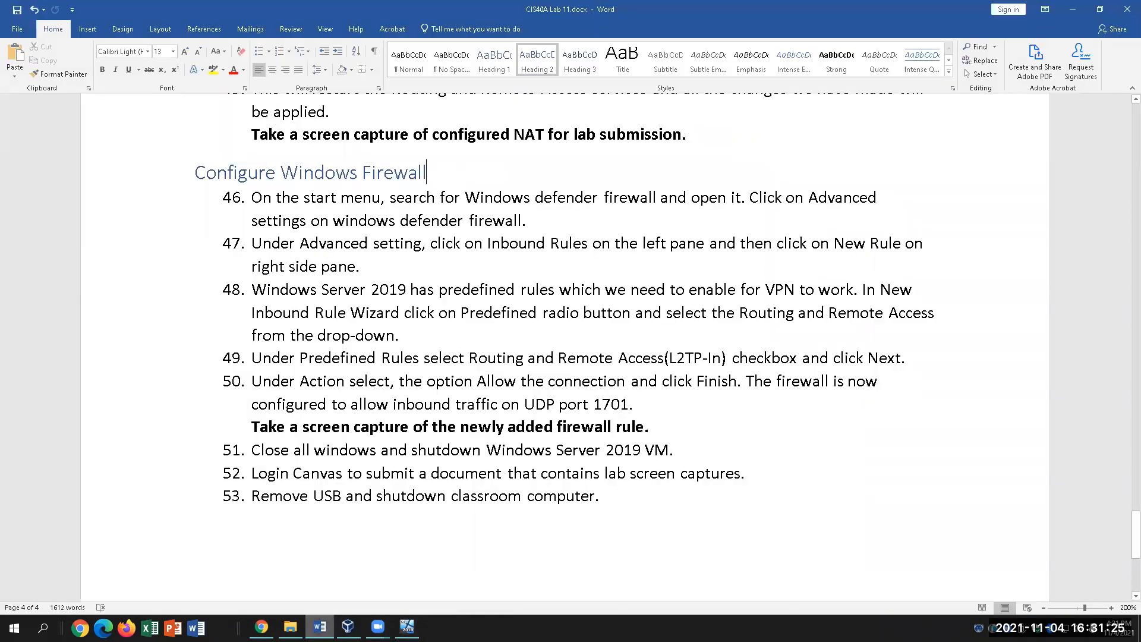
key(alt+Tab)
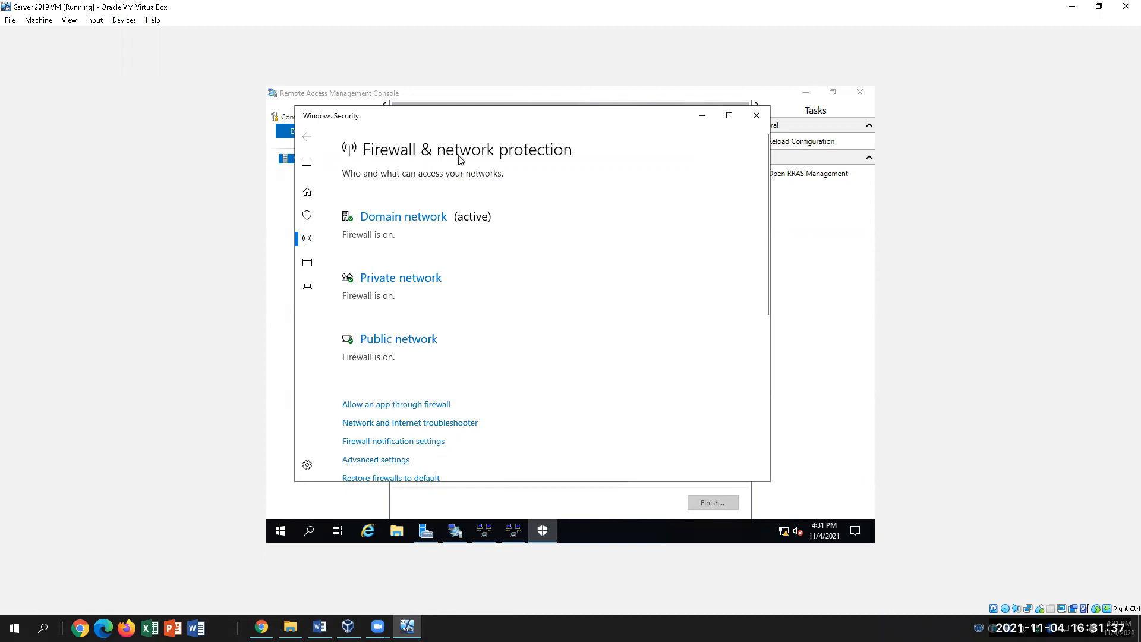
click(393, 461)
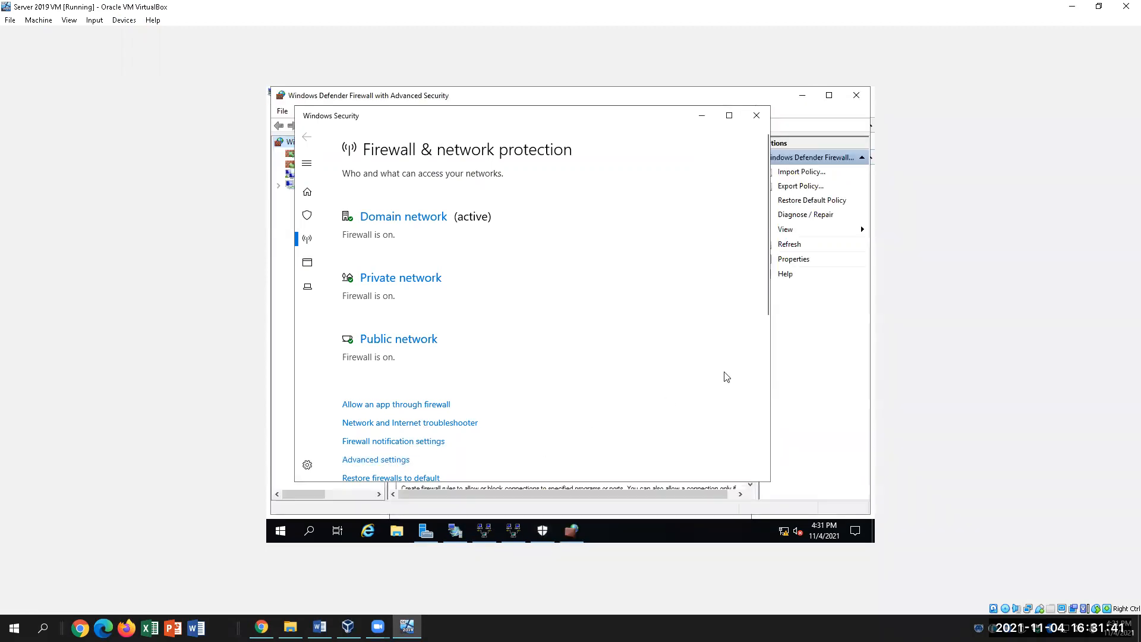
Minimize Windows Security and check step 47's Inbound Rules instruction in the lab document.
click(702, 115)
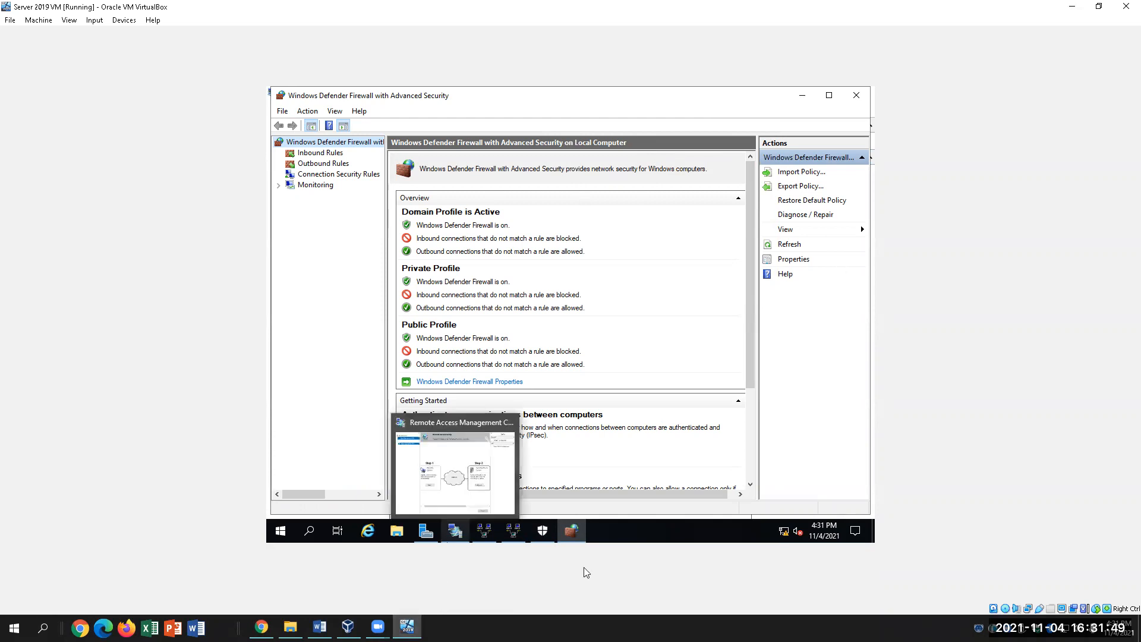
key(alt+Tab)
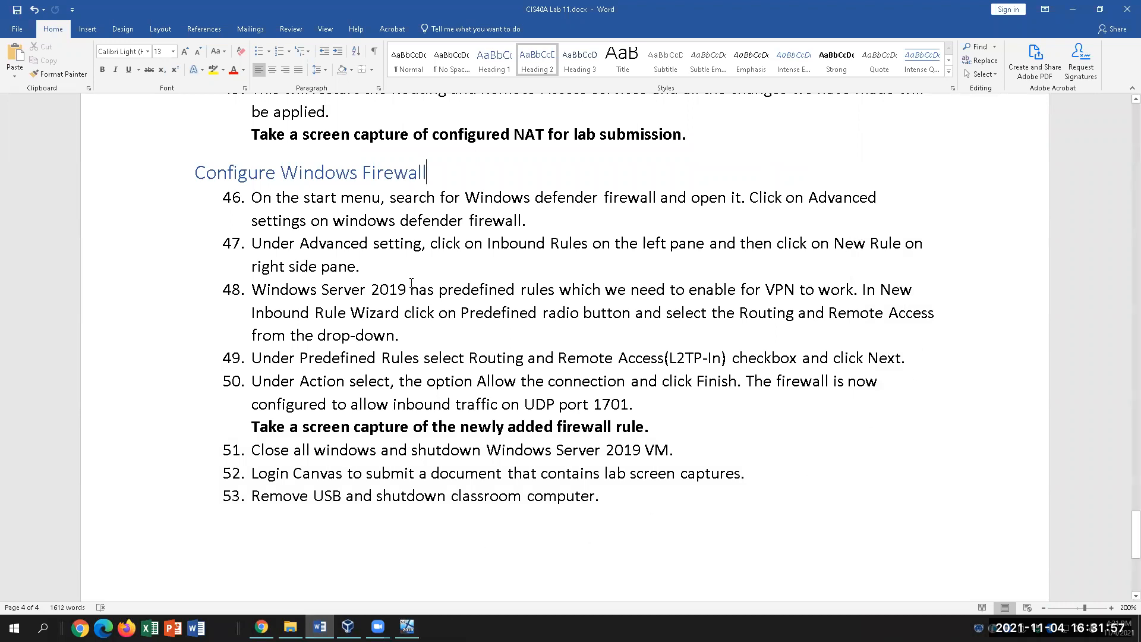
drag(452, 244, 593, 243)
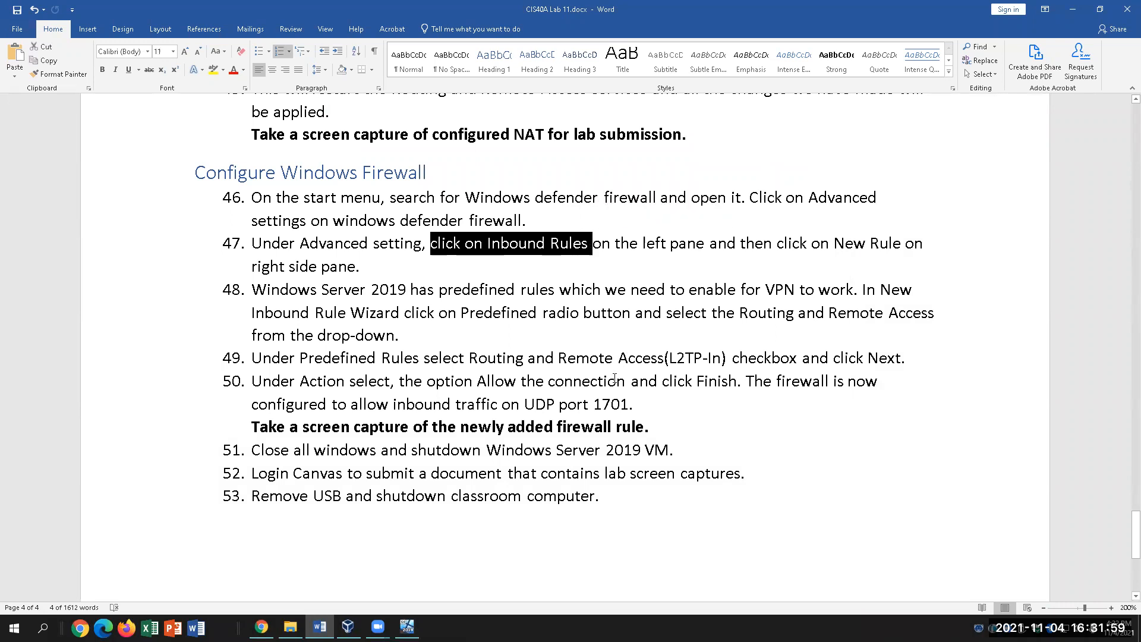
click(519, 243)
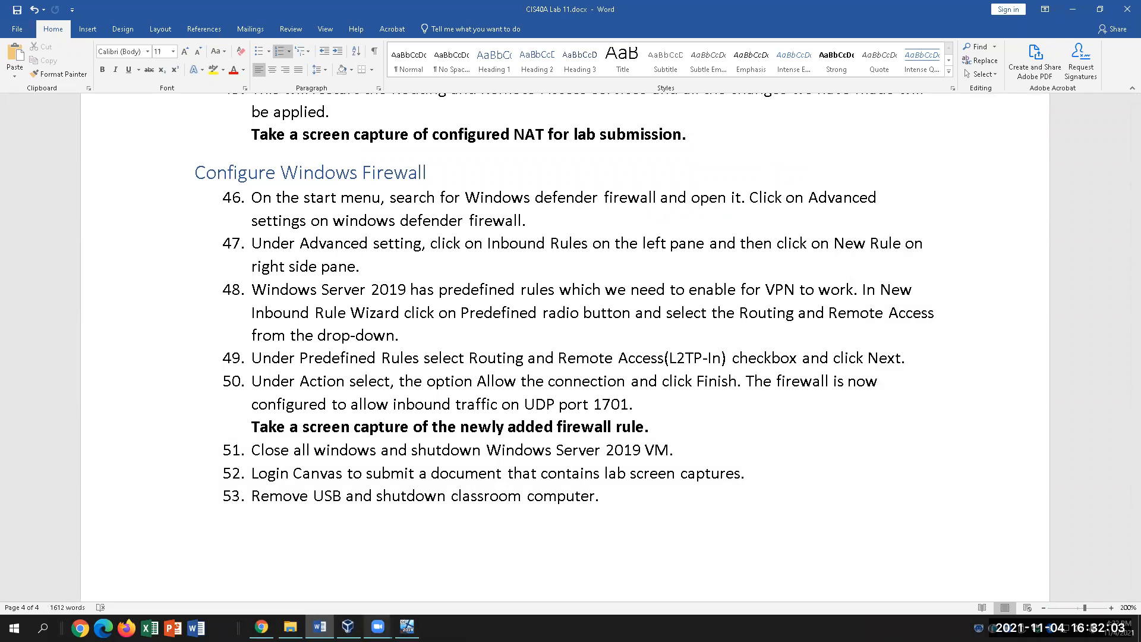
click(407, 627)
From Inbound Rules, start a new Predefined rule for Routing and Remote Access and continue.
click(305, 155)
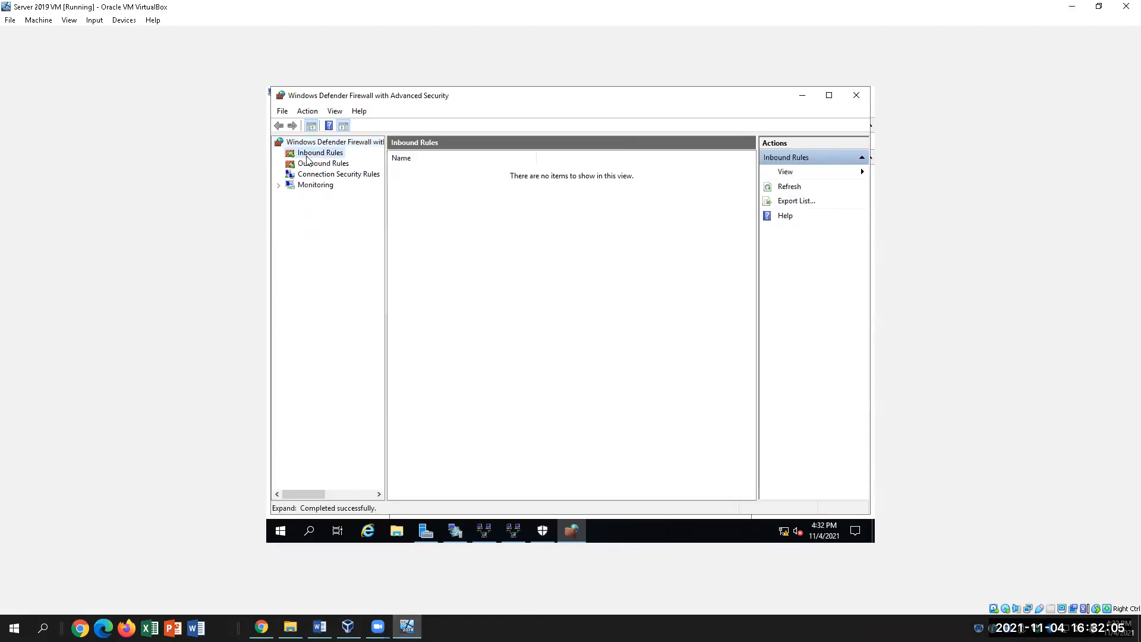
click(796, 172)
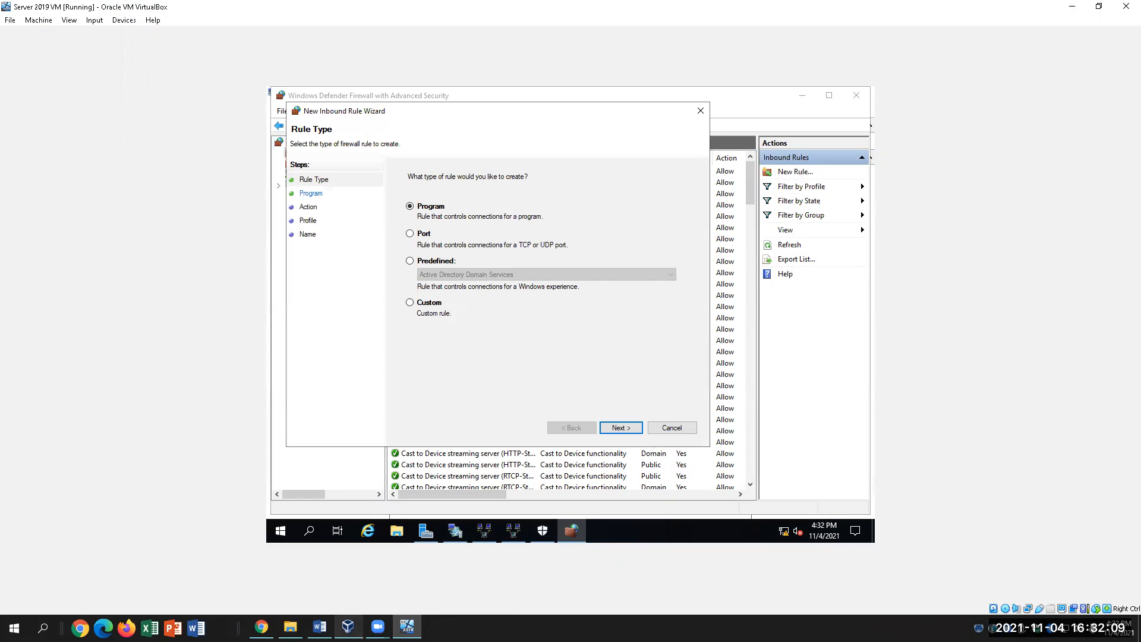
click(319, 627)
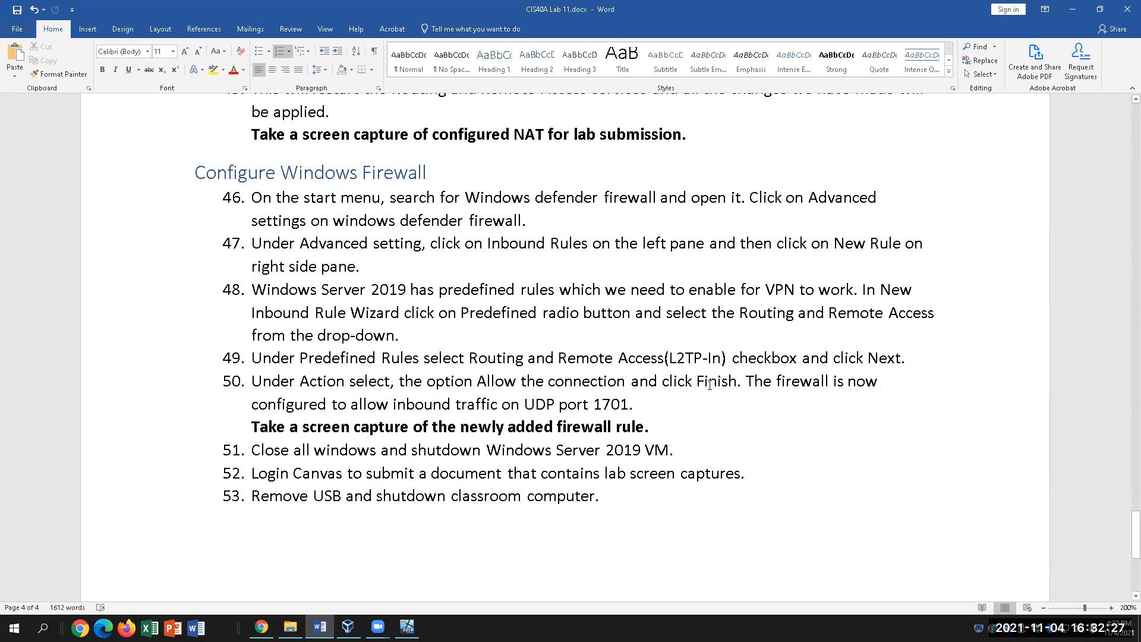
click(407, 627)
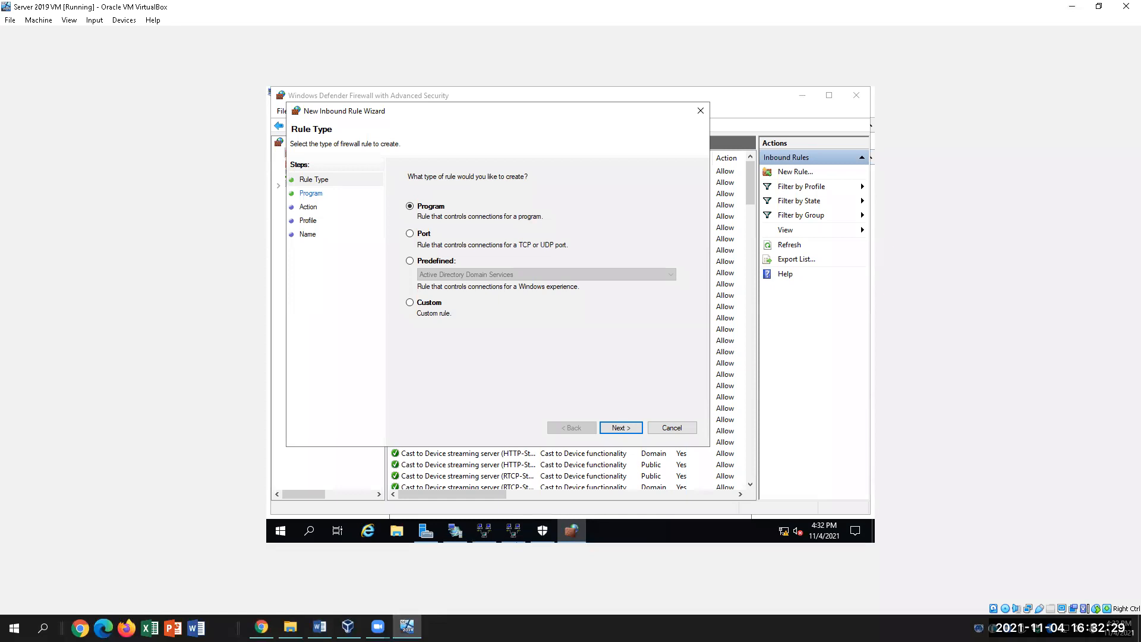
click(410, 261)
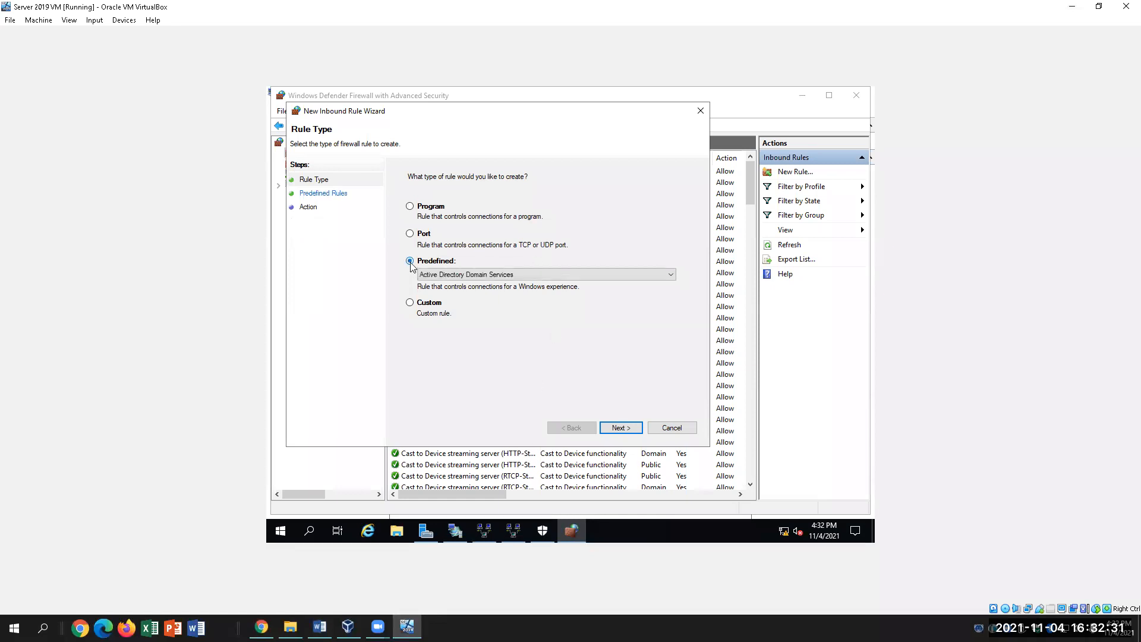
click(466, 277)
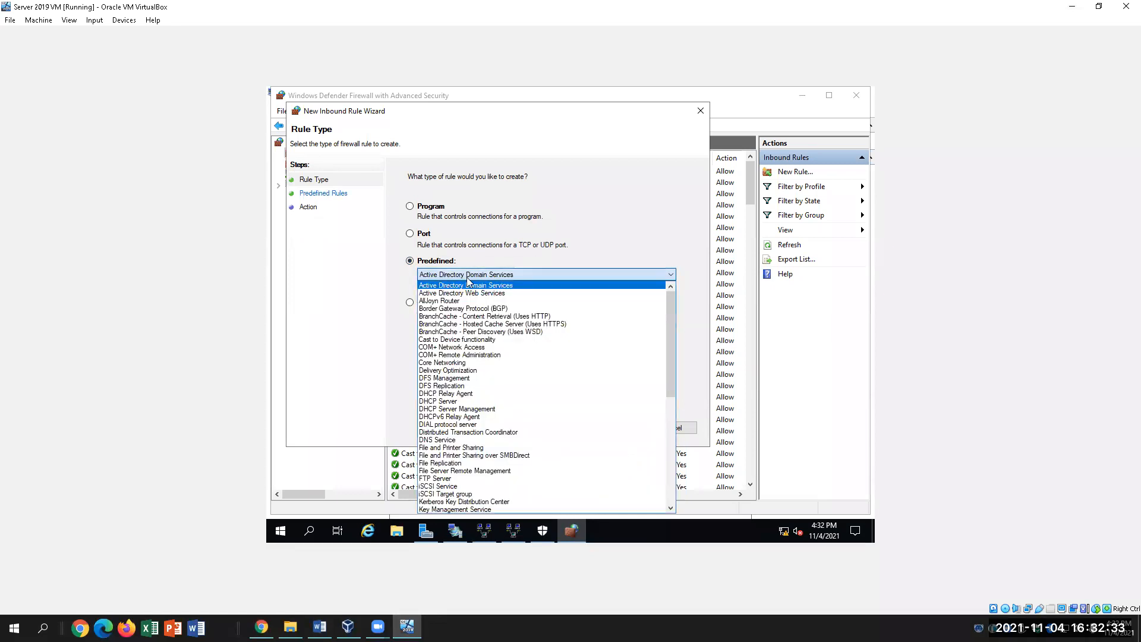
scroll(523, 368, down, 7)
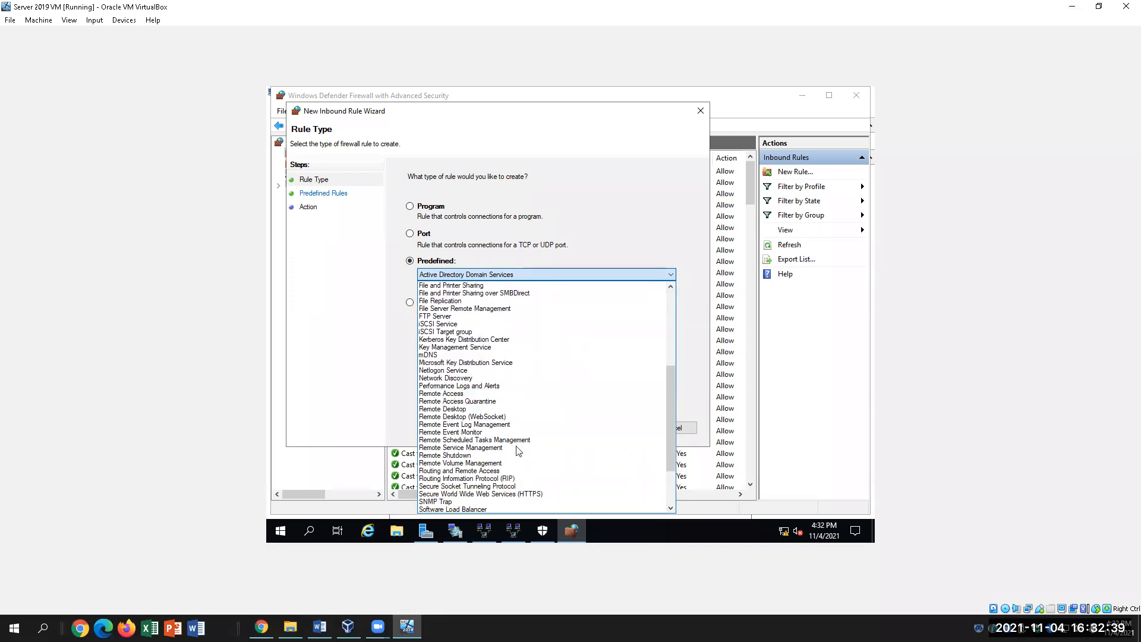
click(514, 471)
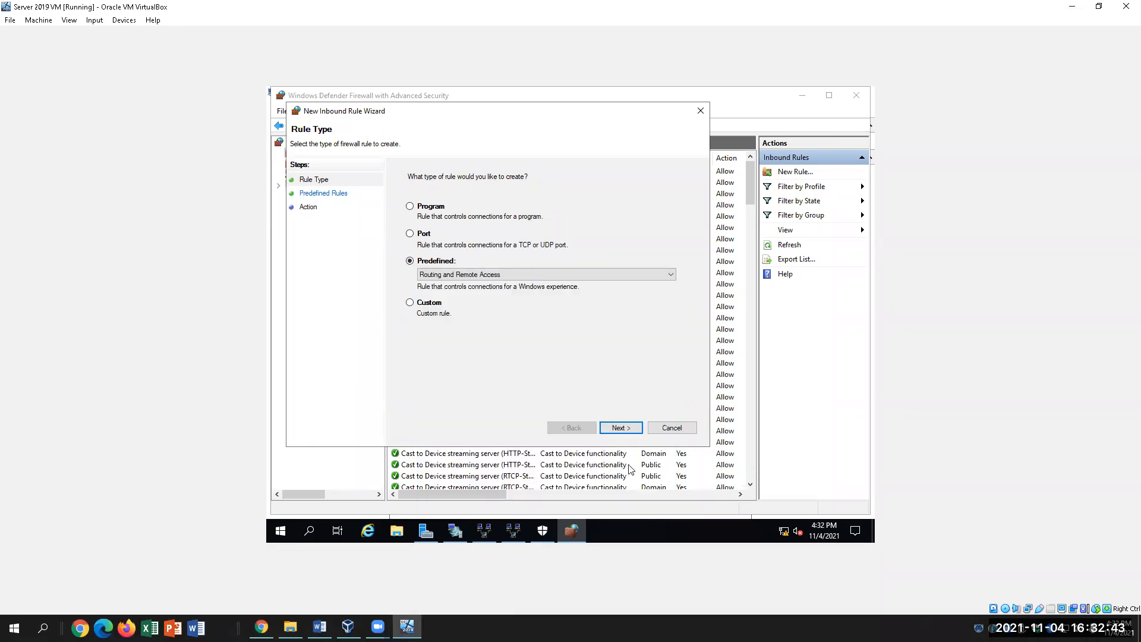
click(319, 626)
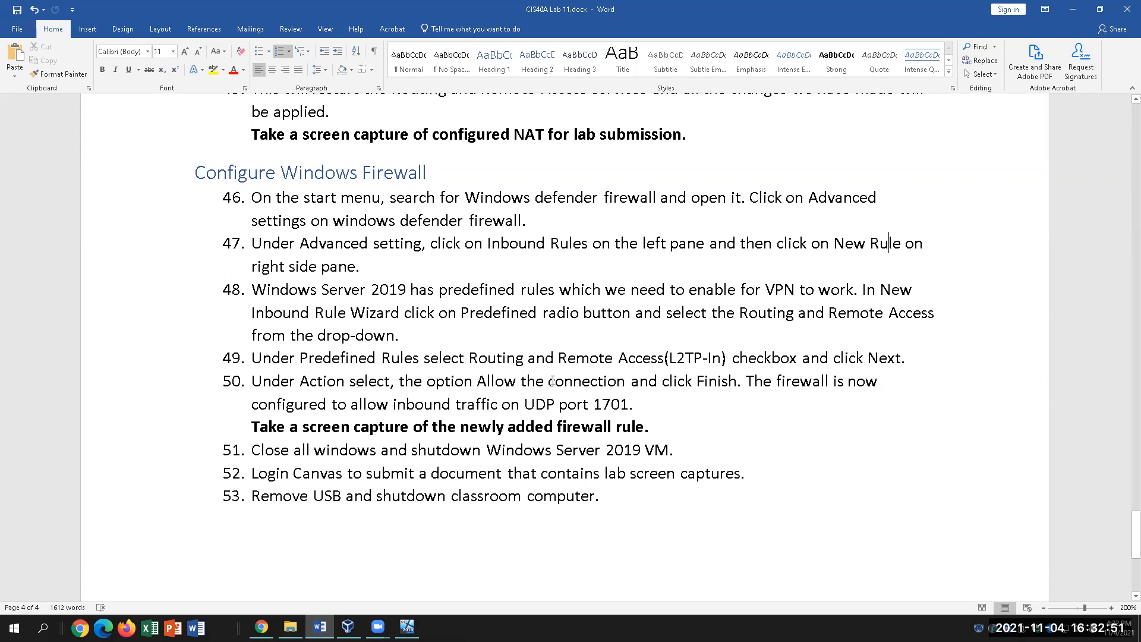
click(407, 627)
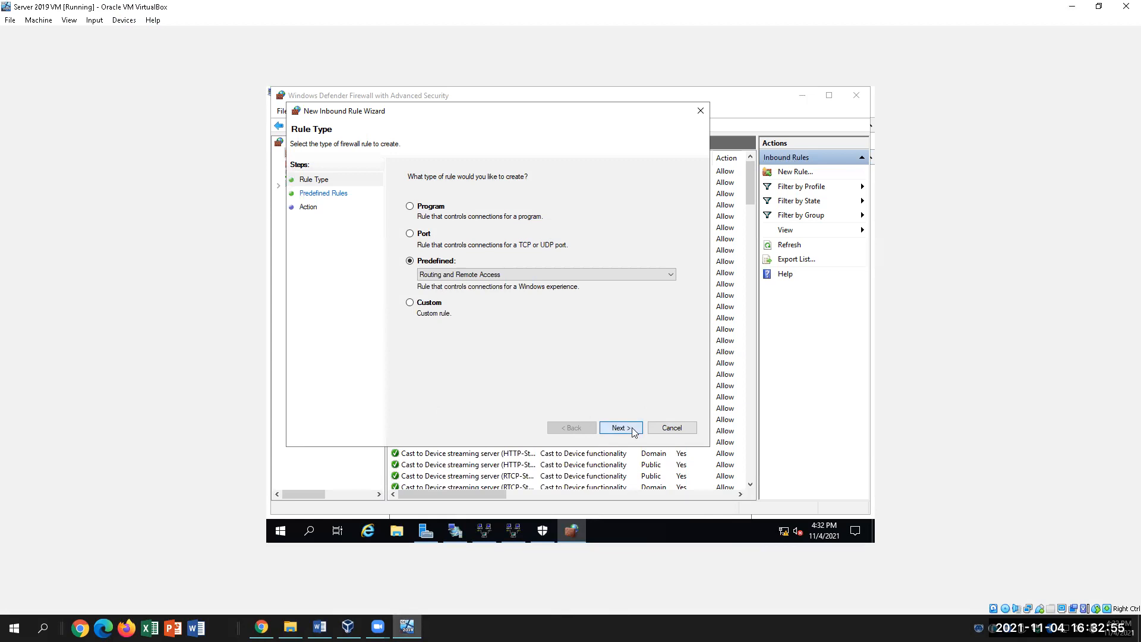
click(633, 431)
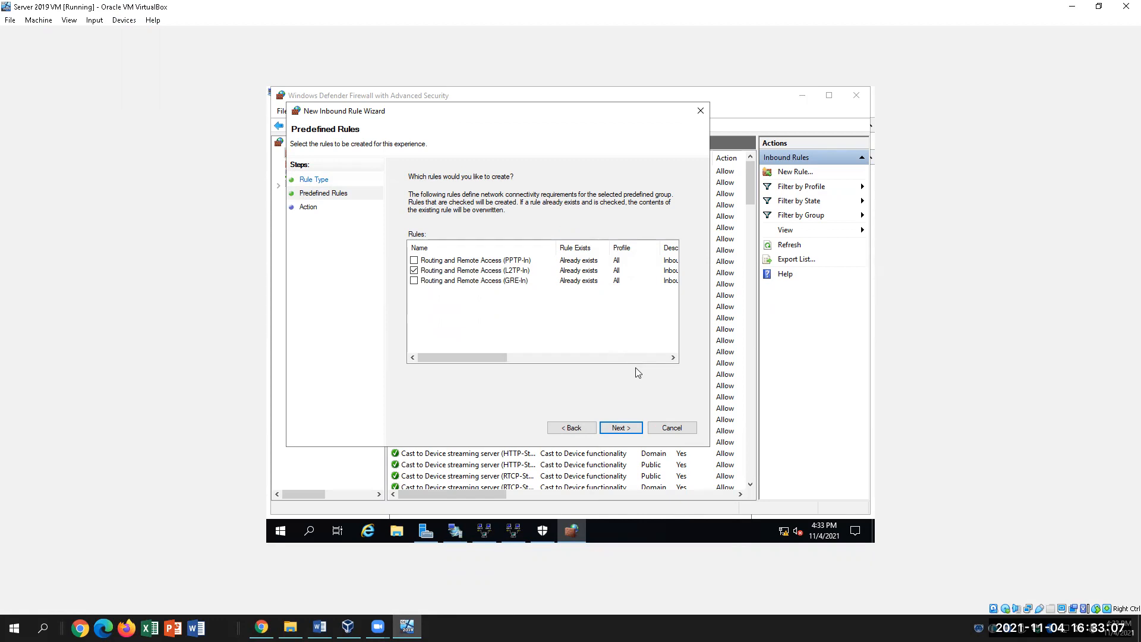
Advance to the Action page and finish the L2TP-In rule with Allow the connection.
click(620, 427)
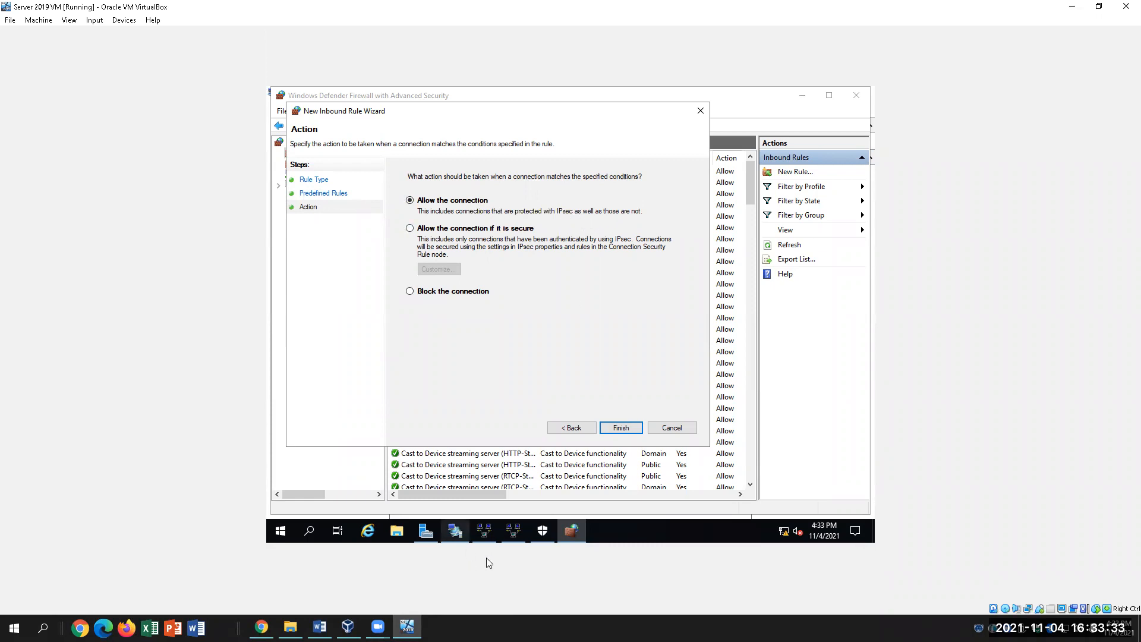
click(621, 428)
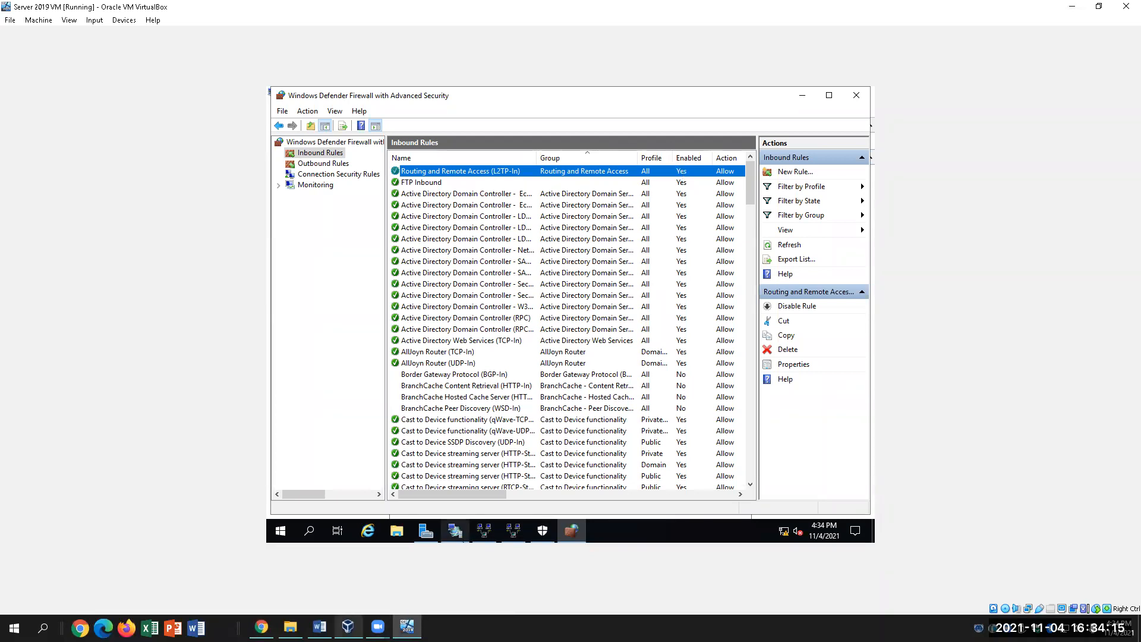
With the L2TP-In rule showing Enabled Yes, switch back to the Word lab document.
click(320, 627)
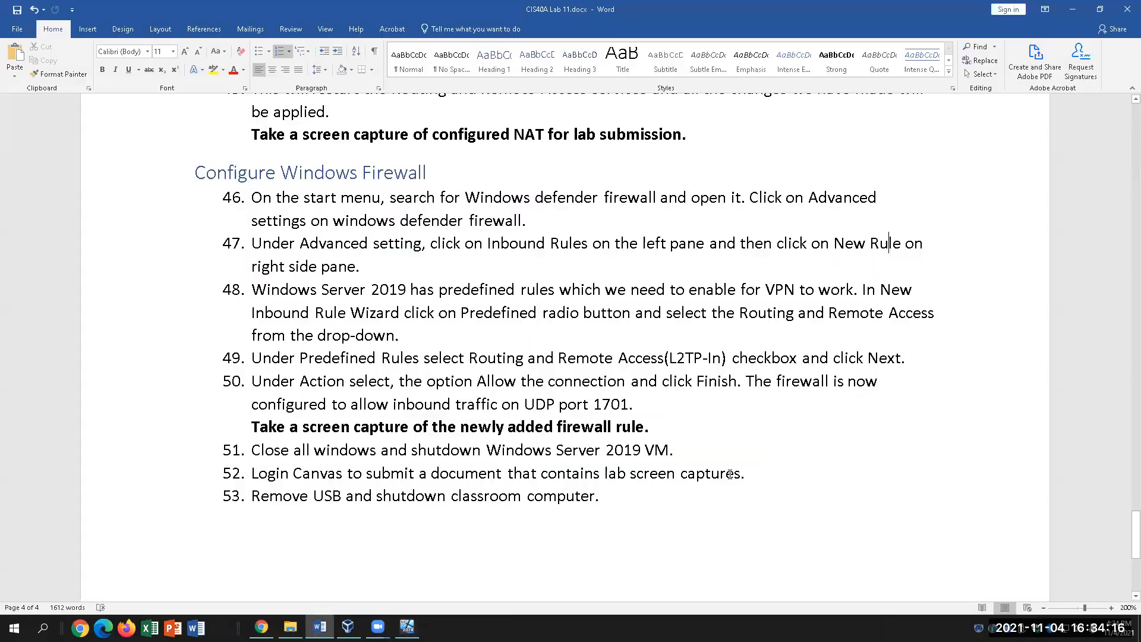
Read firewall steps 46–50 in the lab document, then return to the server VM.
click(673, 421)
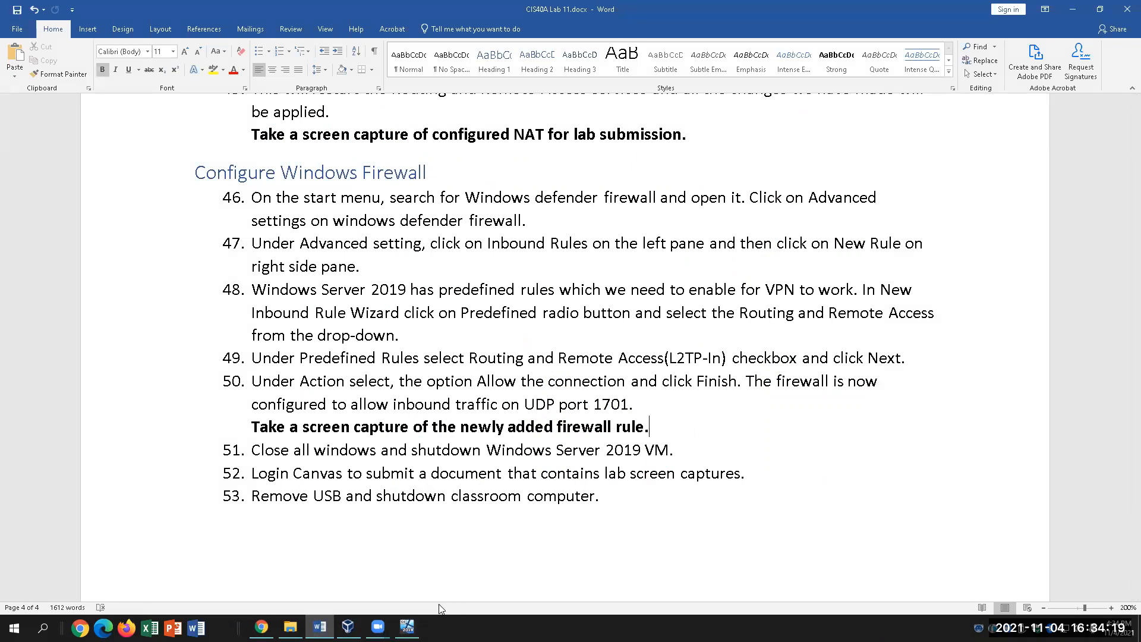
click(407, 627)
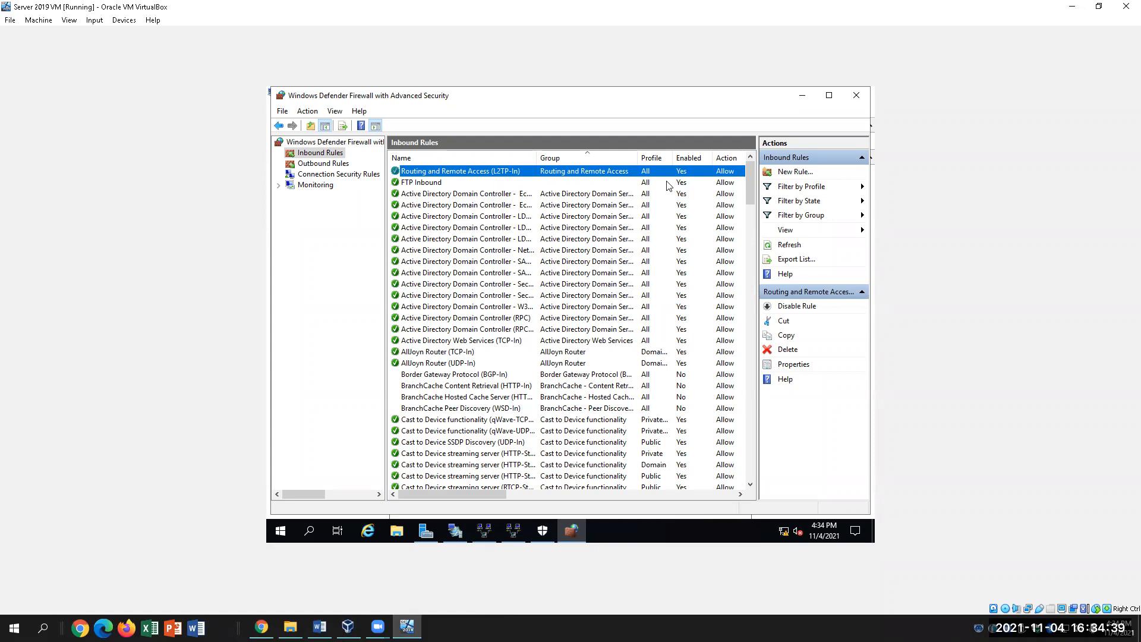
Reopen Routing and Remote Access and inspect the NAT node and Ethernet interface menus.
click(516, 530)
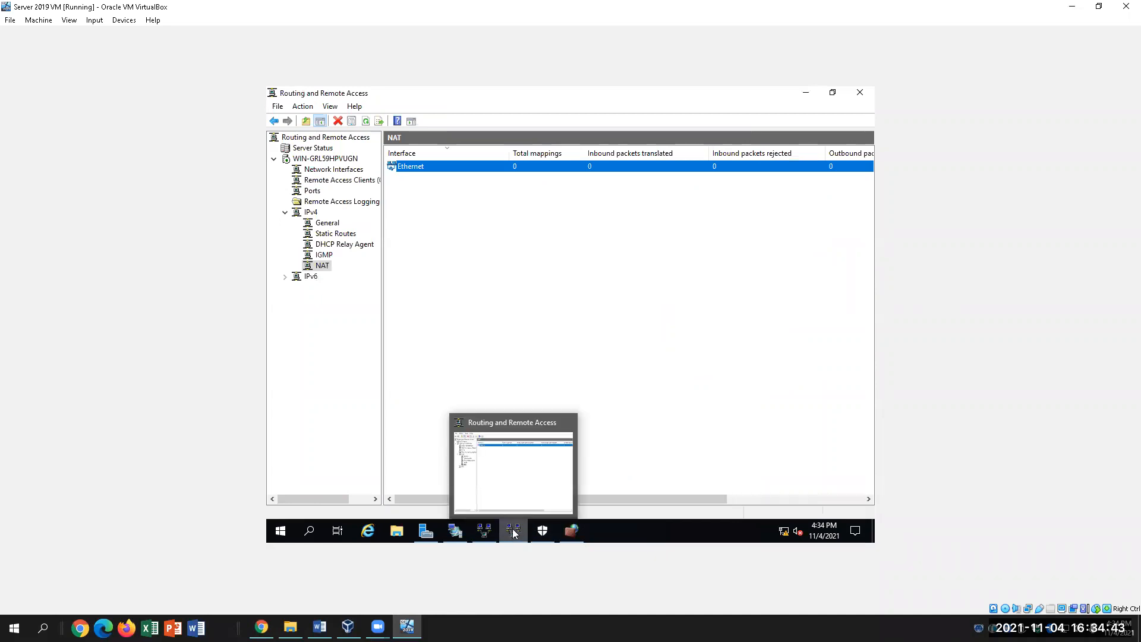
right_click(326, 269)
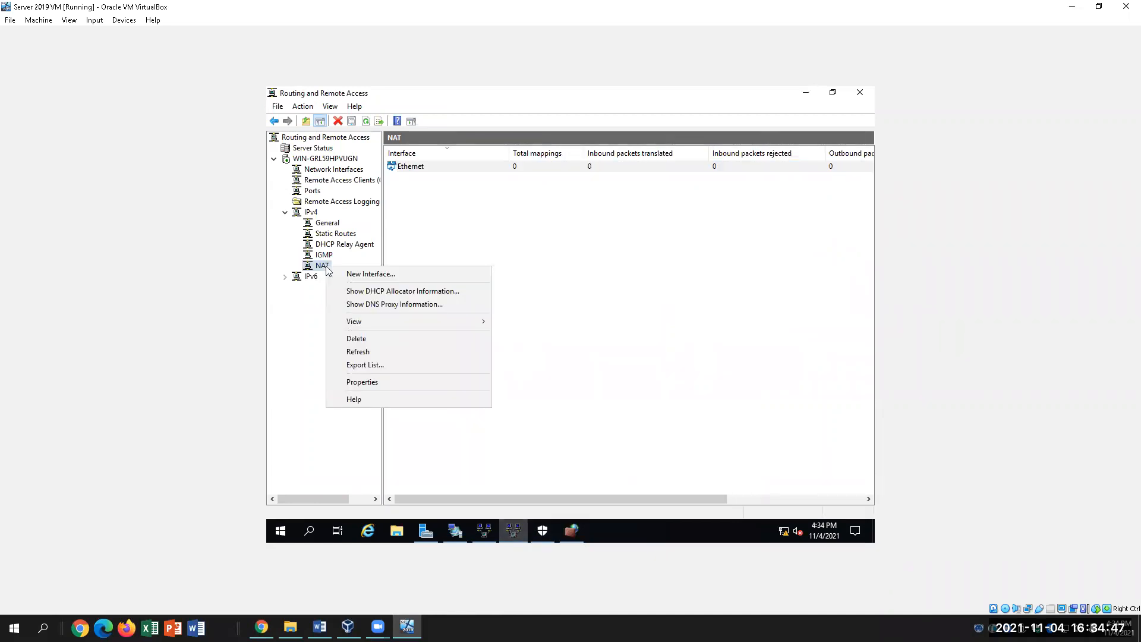
click(530, 270)
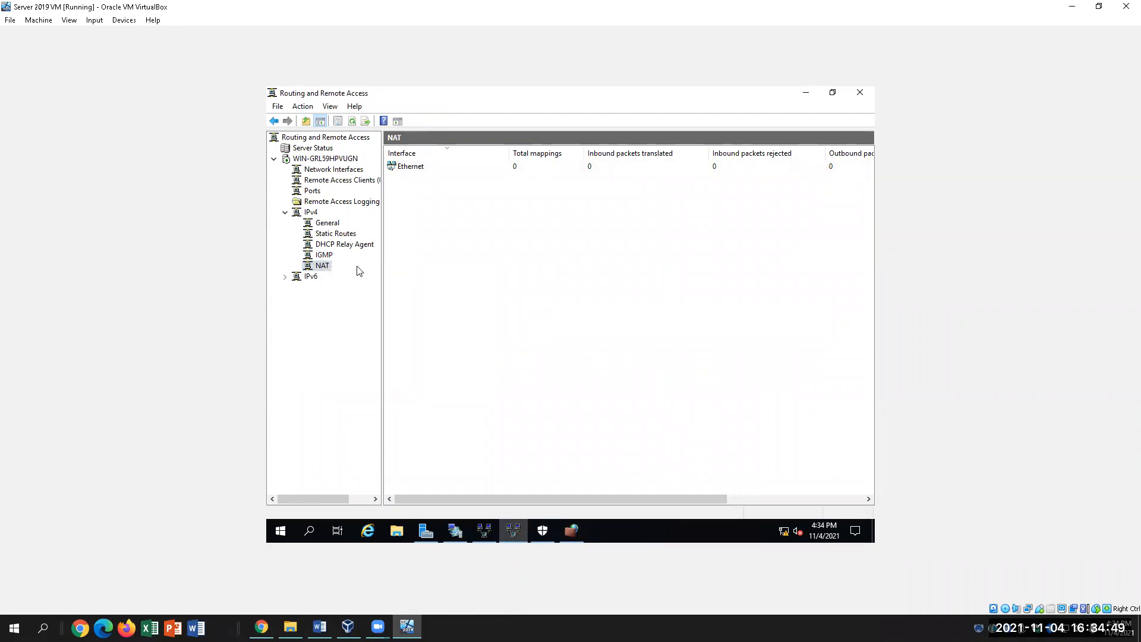
click(433, 171)
right_click(429, 170)
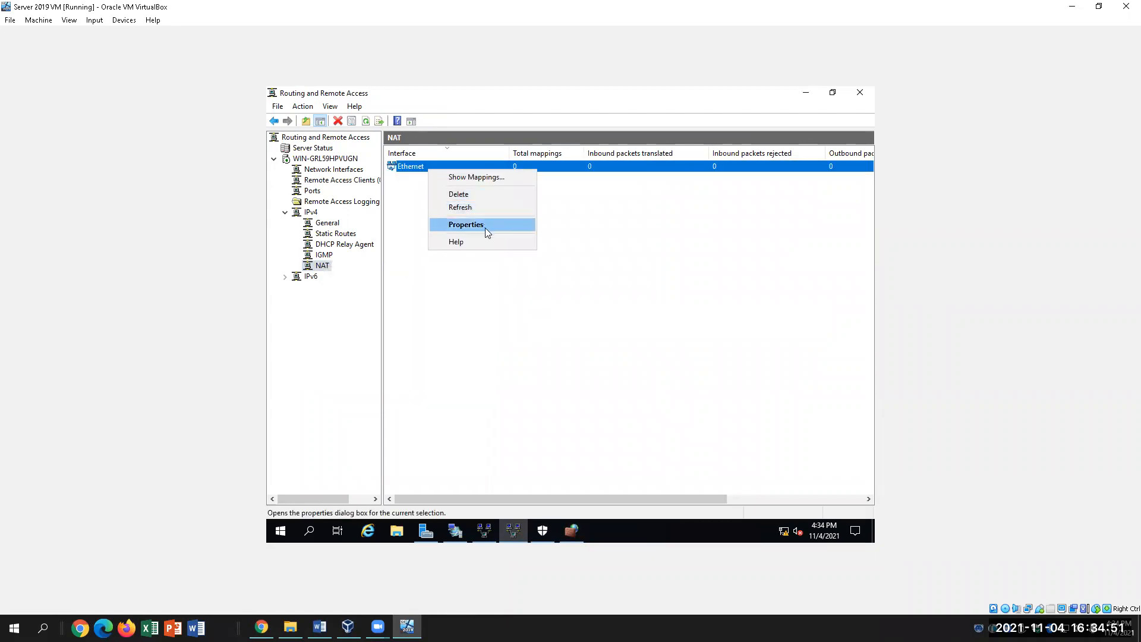
click(570, 335)
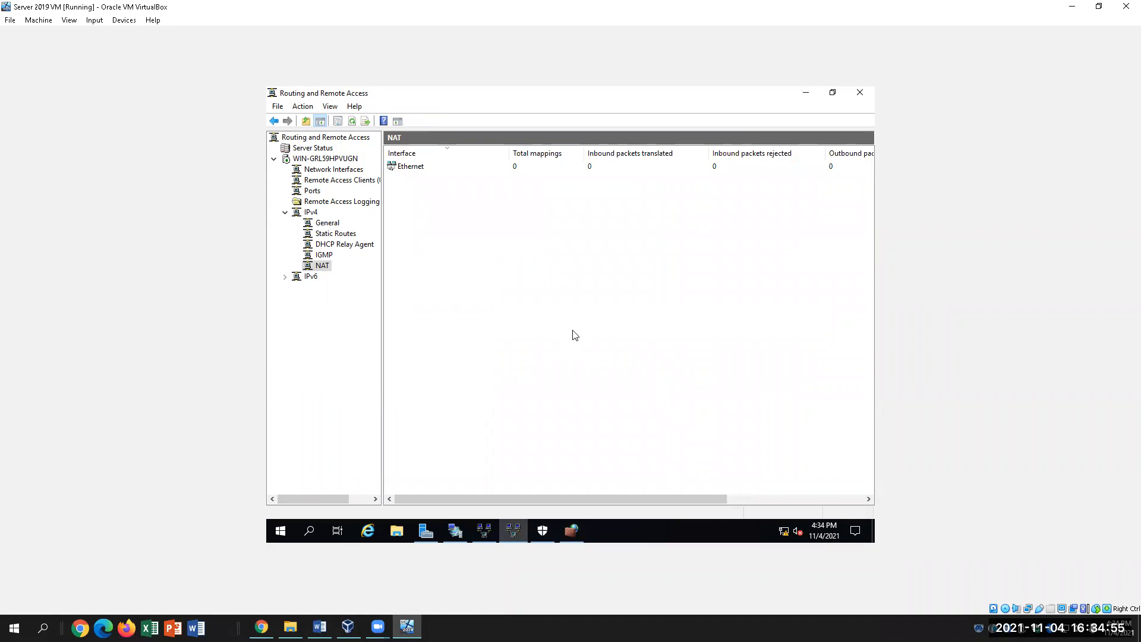
Reselect NAT and check the Ethernet interface's context menu again.
click(324, 263)
click(510, 281)
click(415, 169)
right_click(414, 170)
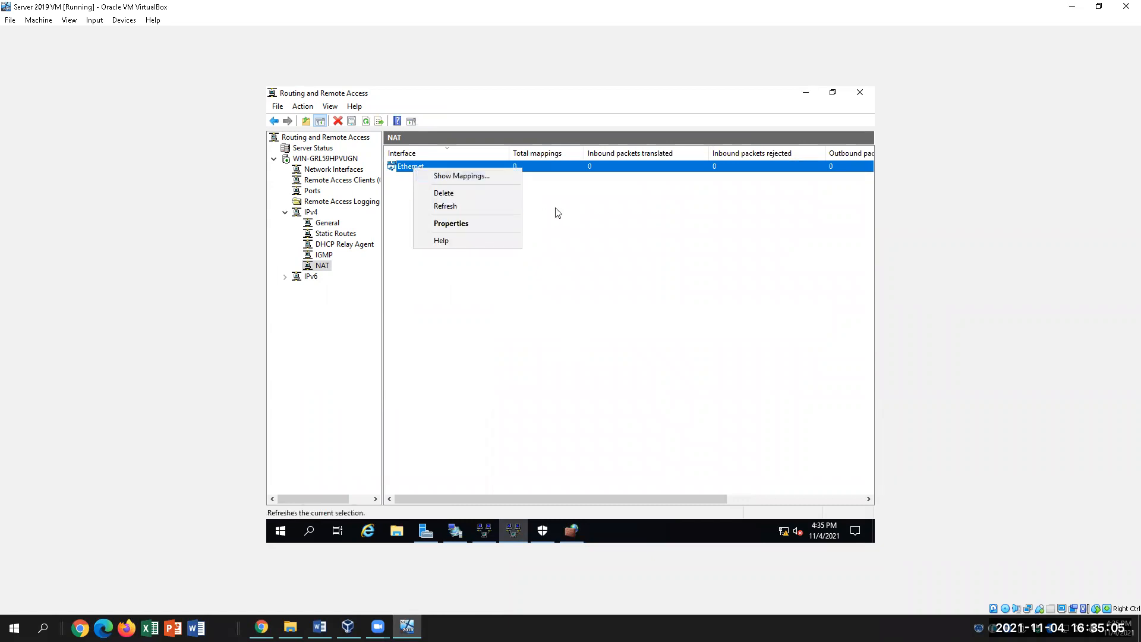
click(588, 232)
click(608, 250)
click(431, 169)
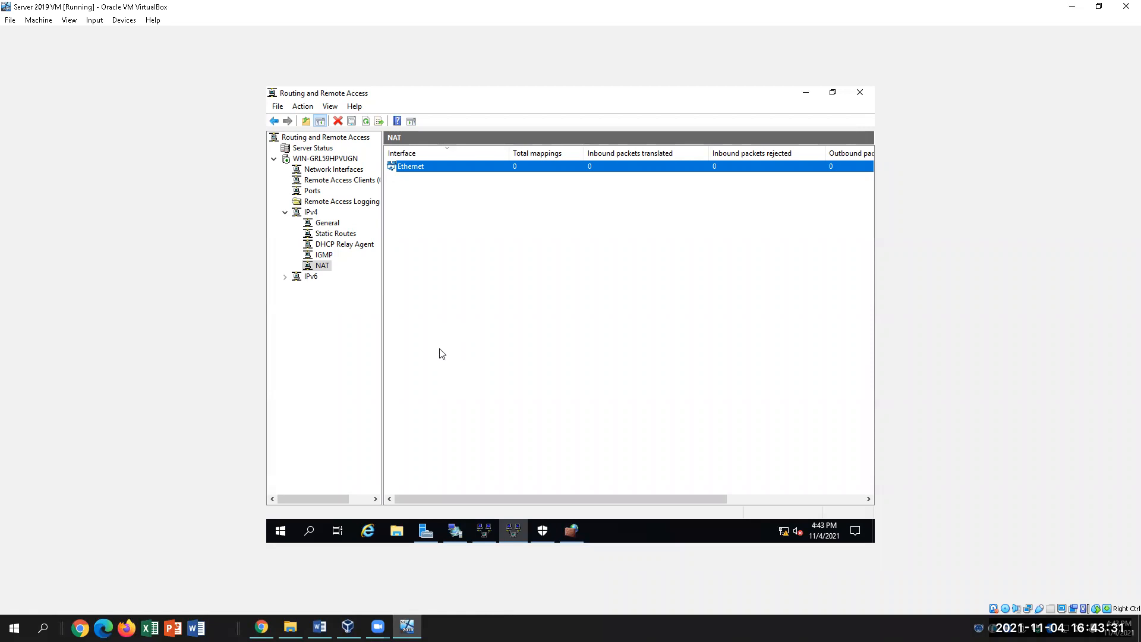
Scroll the firewall's Inbound Rules to verify L2TP-In is enabled, Allow, All profiles.
click(572, 531)
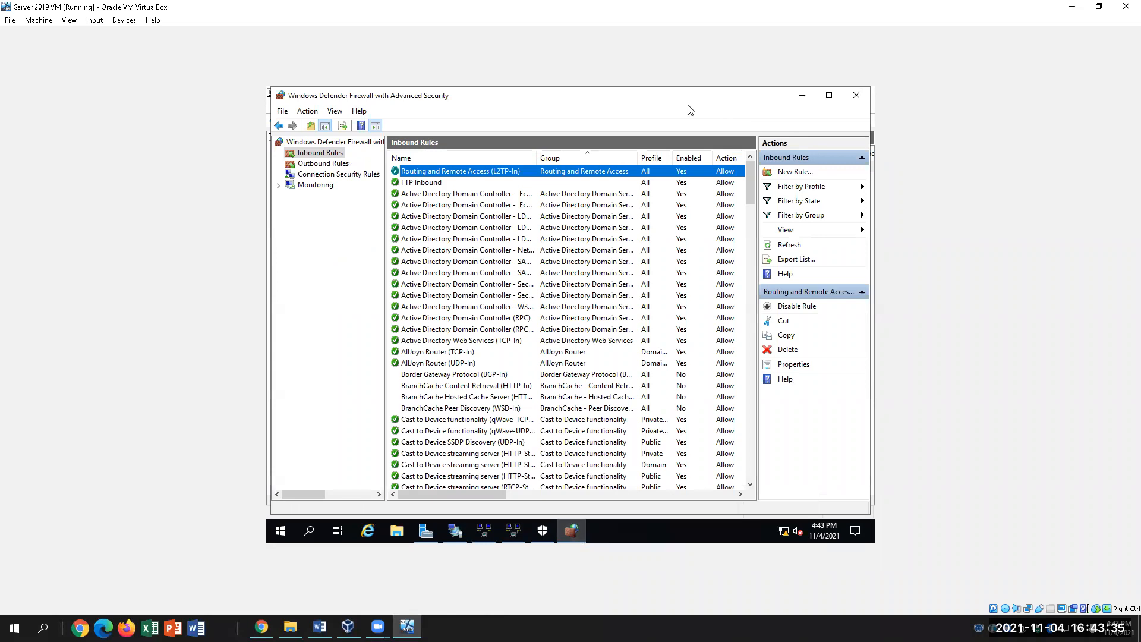
scroll(578, 382, down, 3)
scroll(578, 383, down, 3)
scroll(578, 383, up, 6)
scroll(702, 365, down, 3)
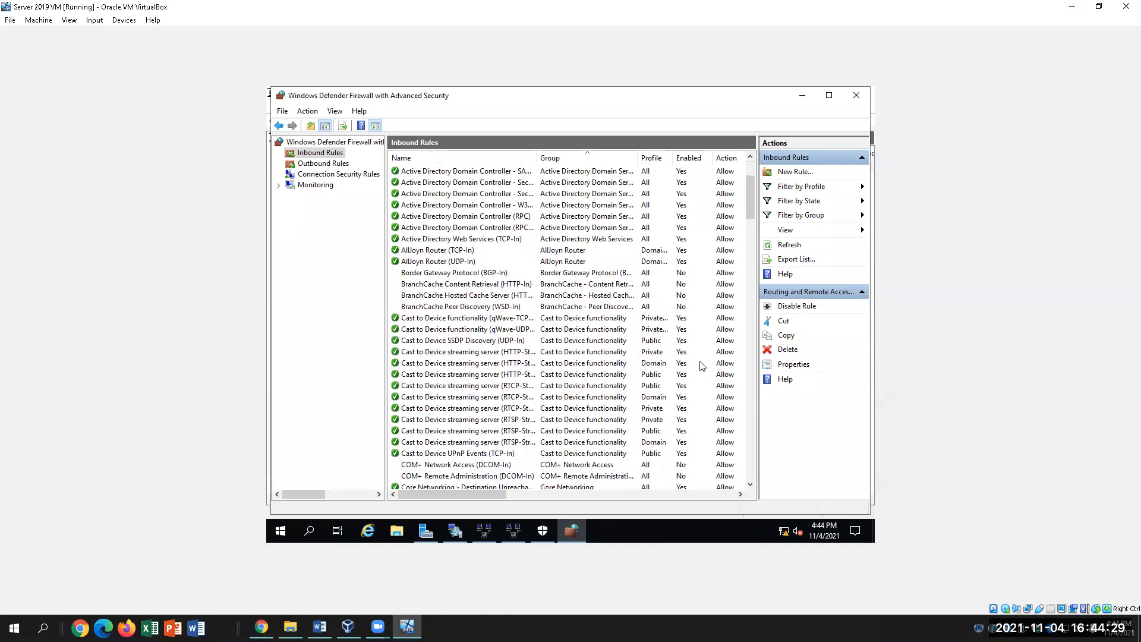
scroll(701, 365, up, 3)
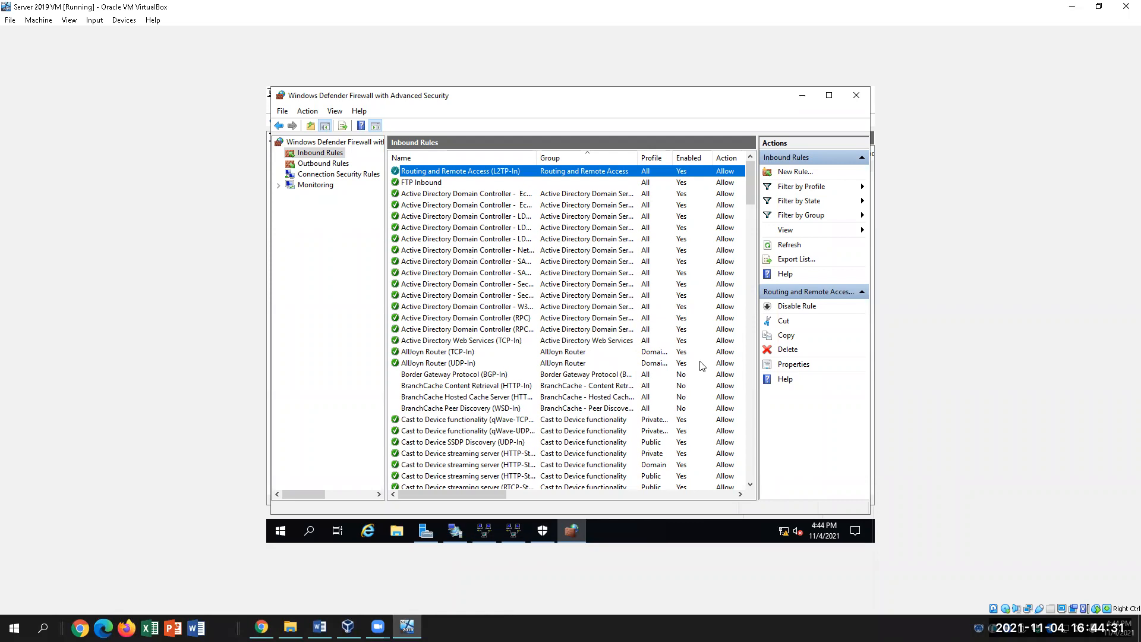